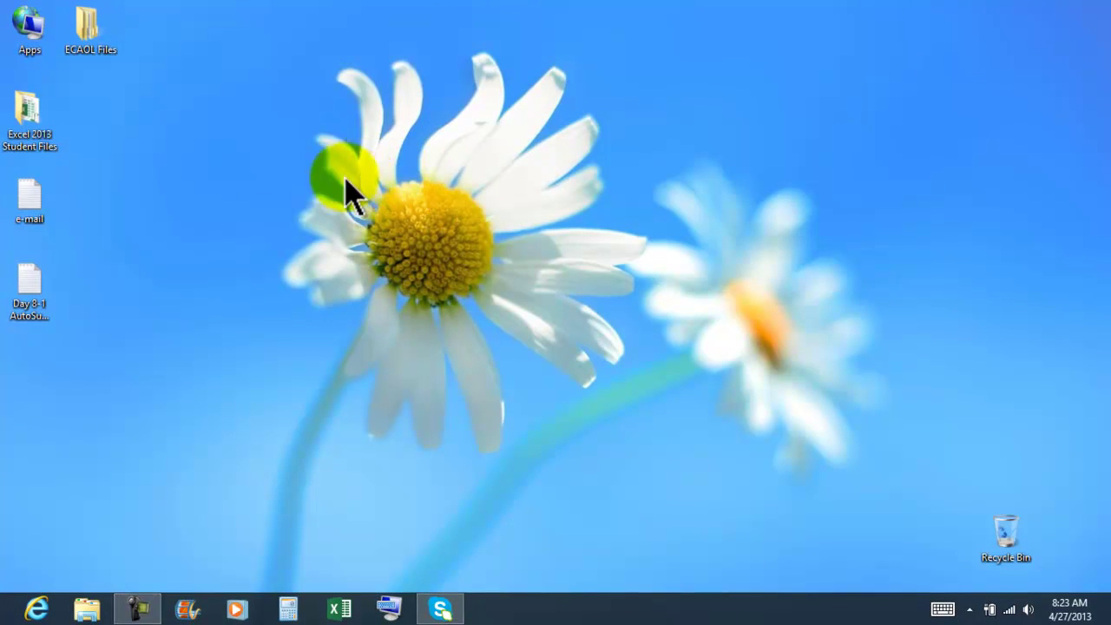
Open the Day 8-1 instructions text file in Notepad and move its window left.
{"action": "left_click", "coordinate": [39, 291]}
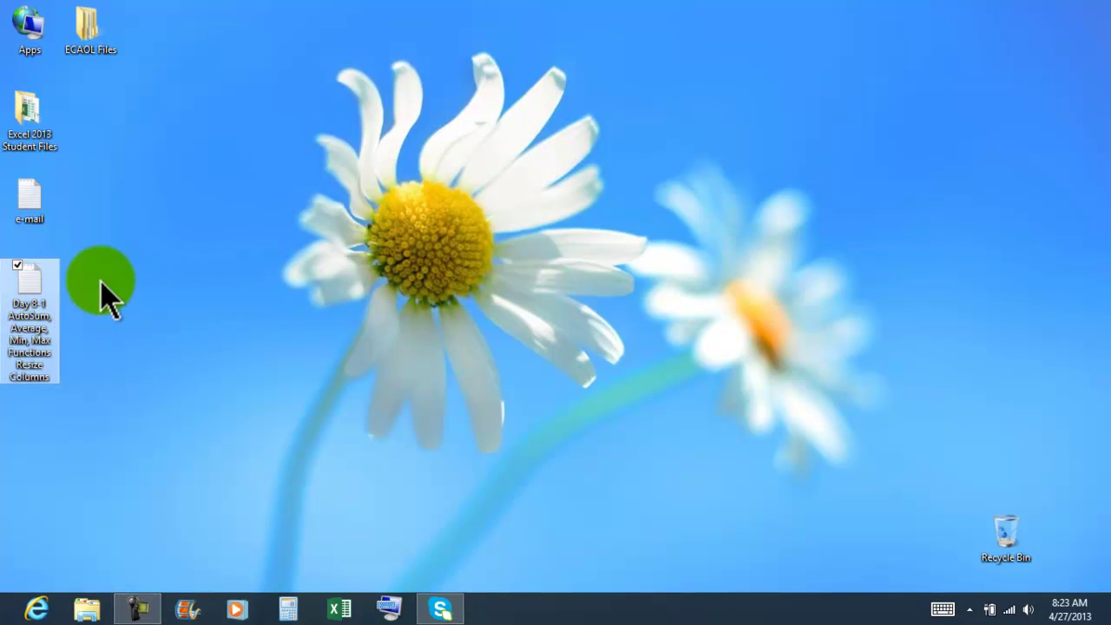
{"action": "double_click", "coordinate": [39, 290]}
{"action": "left_click_drag", "start_coordinate": [714, 49], "coordinate": [500, 56]}
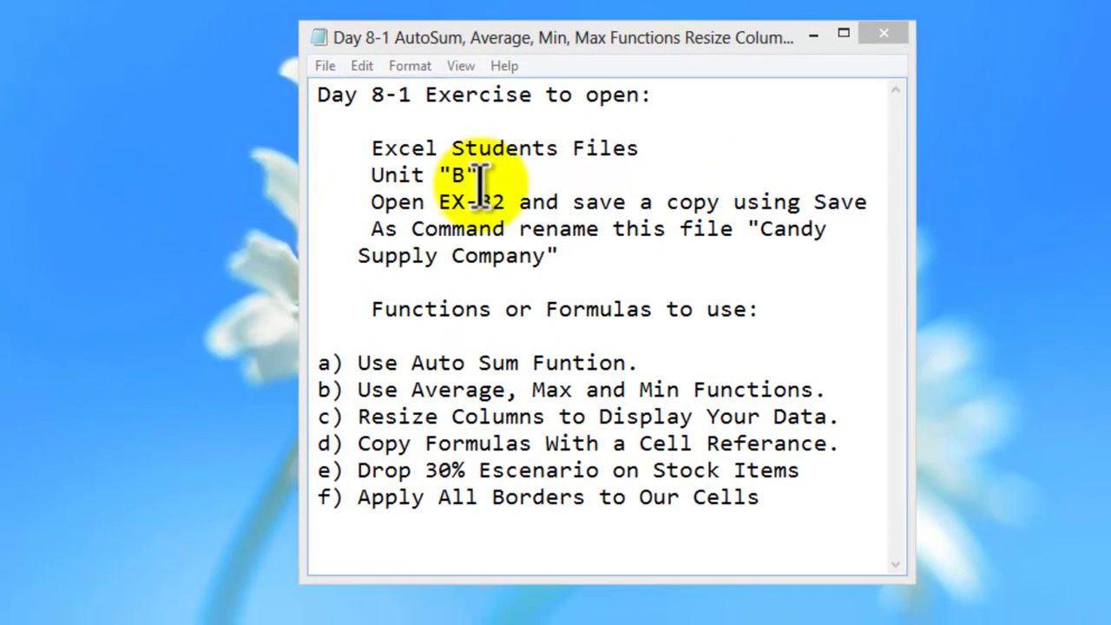
Insert a space before 'Supply Company' so that line aligns with the lines above.
{"action": "left_click_drag", "start_coordinate": [372, 203], "coordinate": [506, 193]}
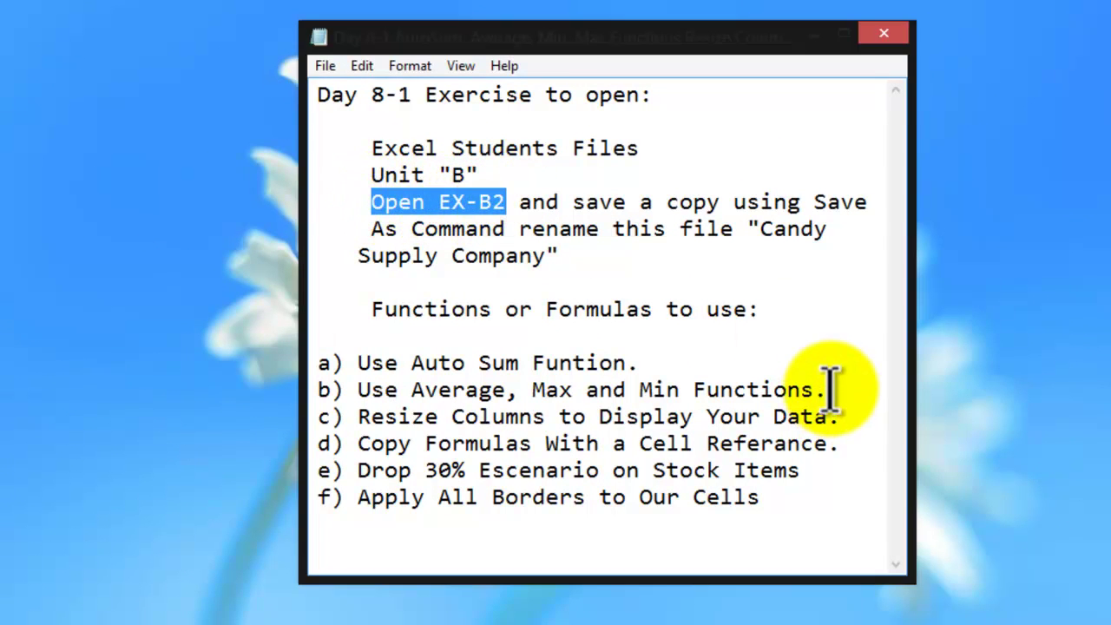
{"action": "left_click", "coordinate": [829, 234]}
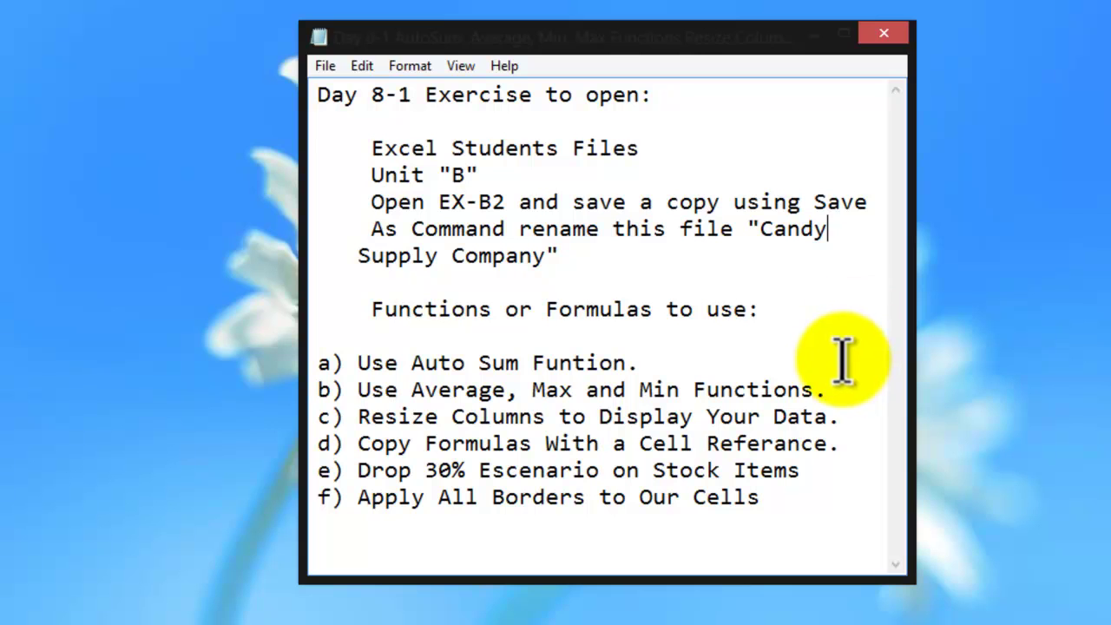
{"action": "left_click", "coordinate": [356, 255]}
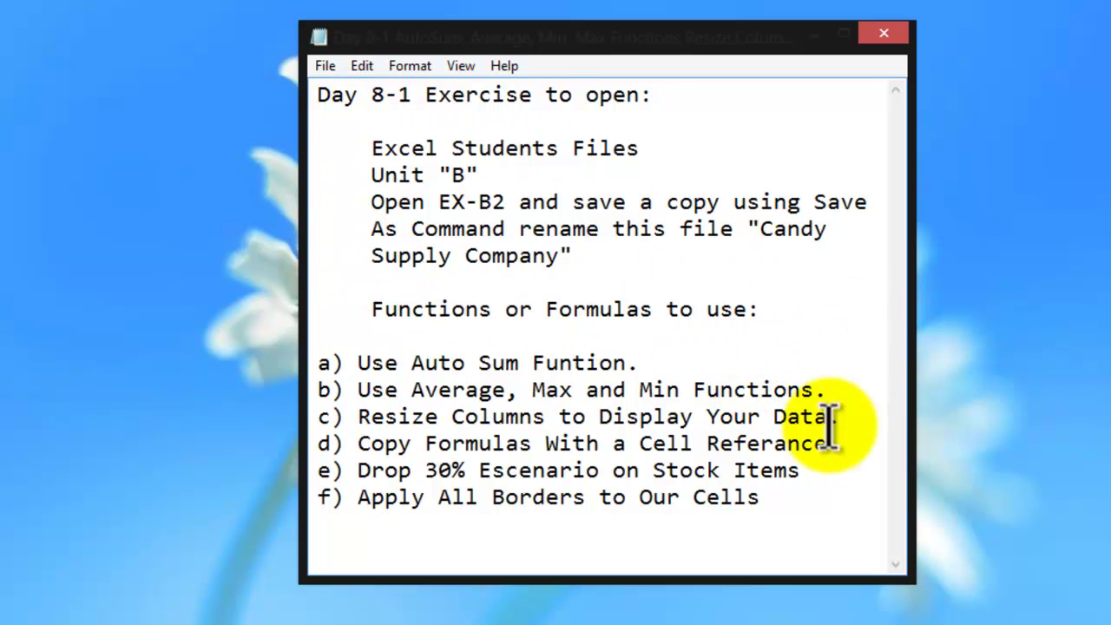
{"action": "left_click", "coordinate": [812, 311]}
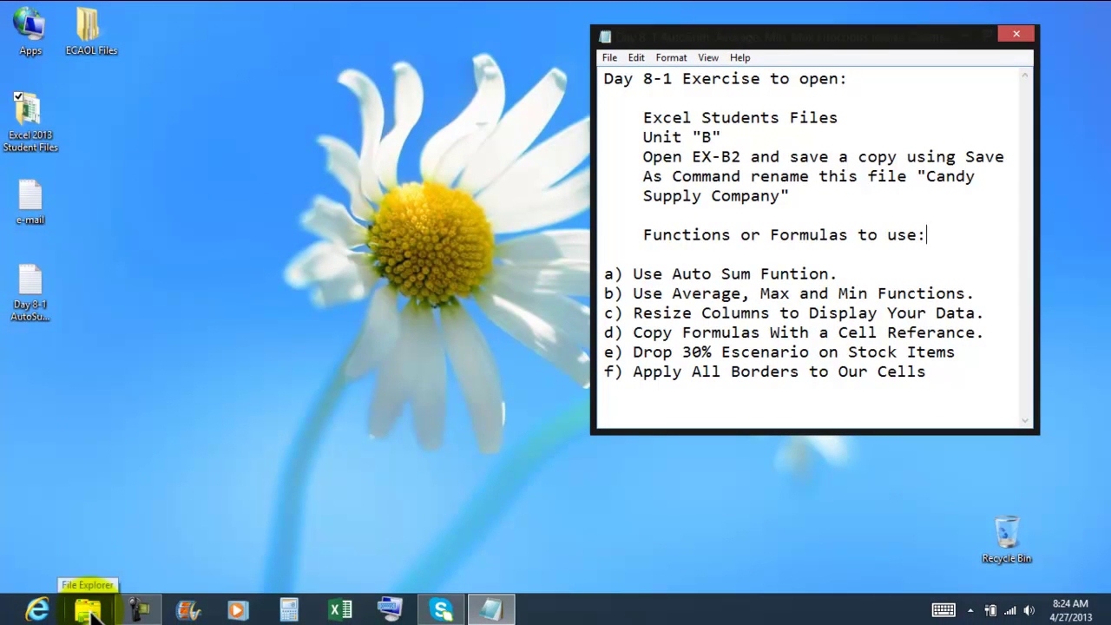
Open the Excel 2013 Student Files folder from the File Explorer jump list and reposition its window.
{"action": "left_click", "coordinate": [59, 148]}
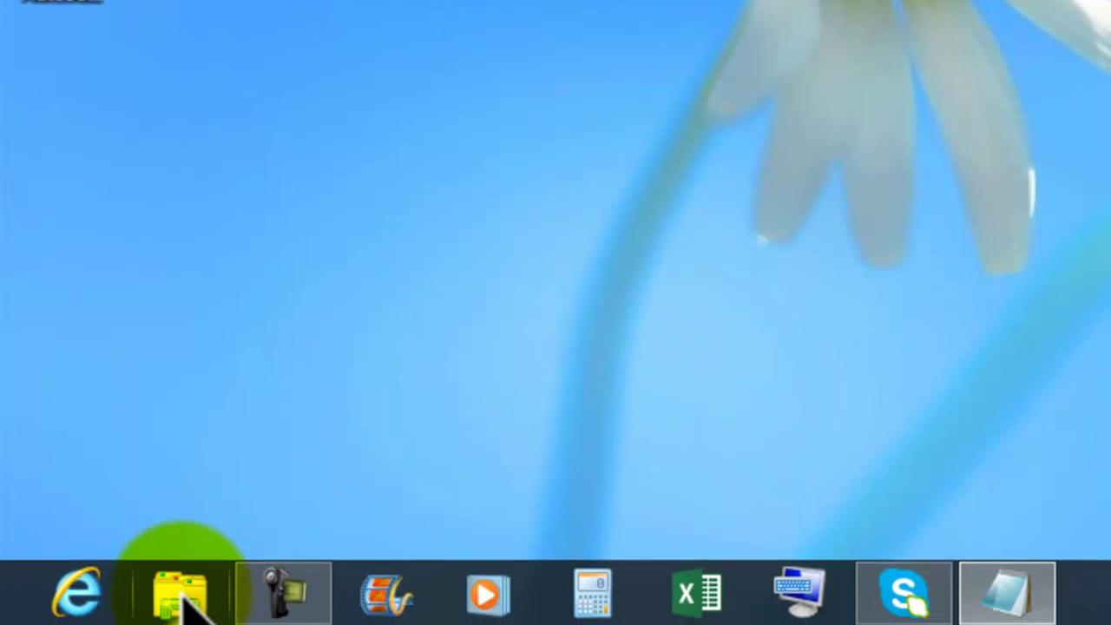
{"action": "right_click", "coordinate": [182, 599]}
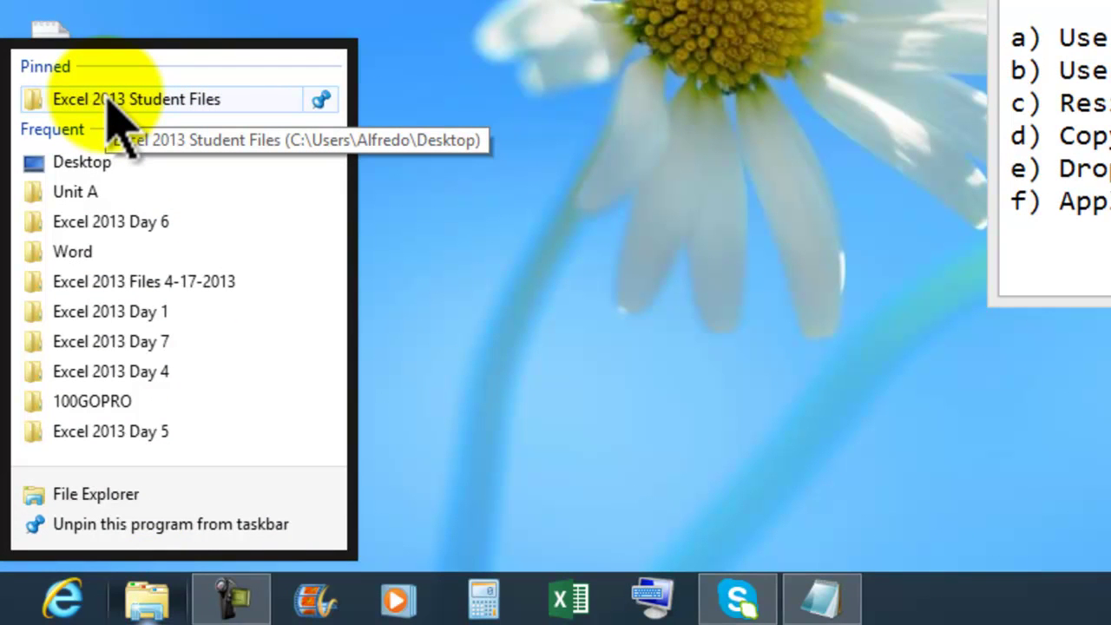
{"action": "left_click", "coordinate": [111, 101]}
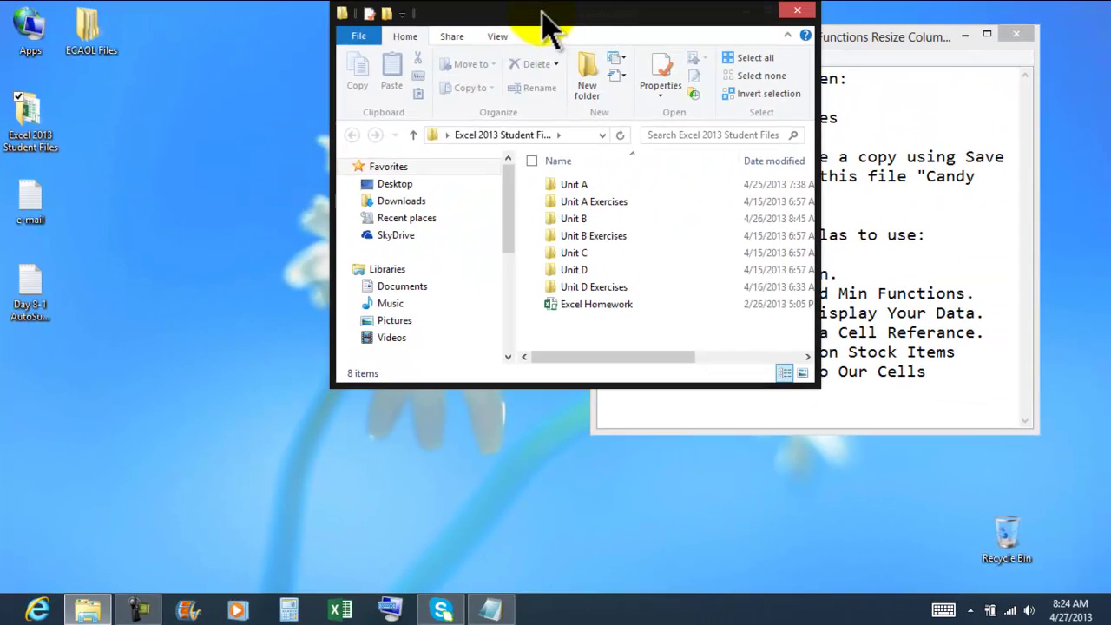
{"action": "left_click_drag", "start_coordinate": [621, 0], "coordinate": [329, 0]}
{"action": "left_click_drag", "start_coordinate": [284, 40], "coordinate": [286, 37]}
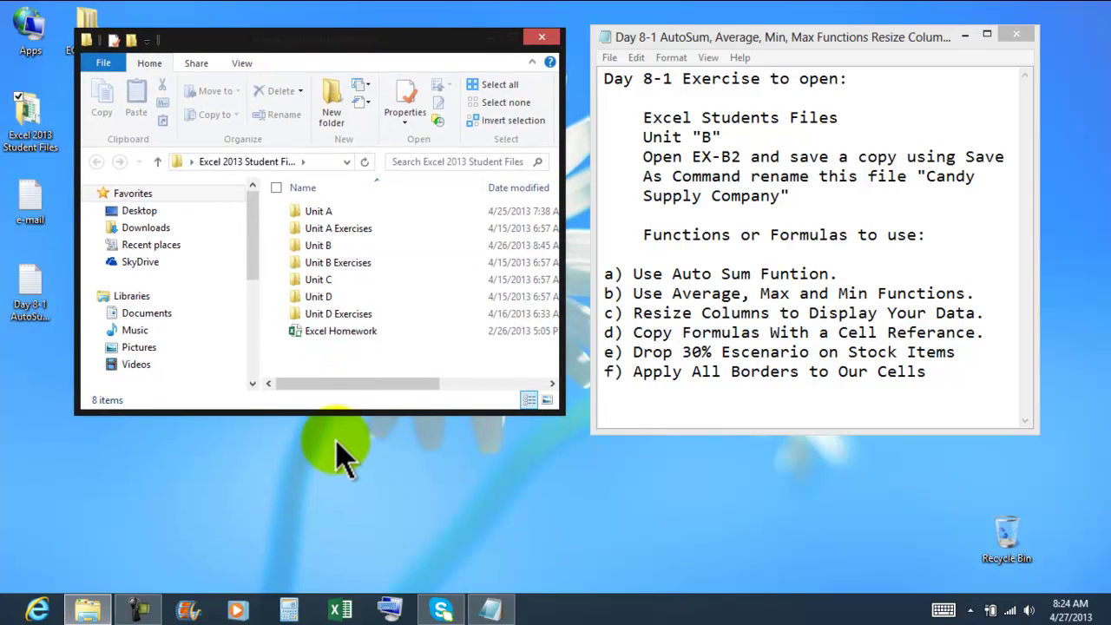
{"action": "left_click_drag", "start_coordinate": [334, 415], "coordinate": [335, 434]}
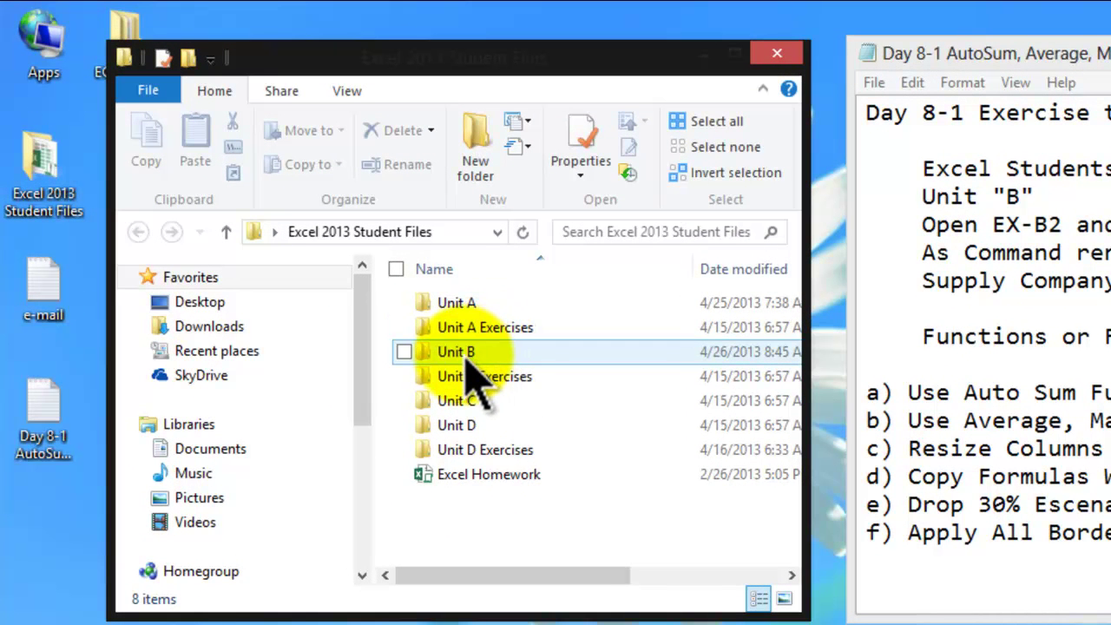
Open the Unit B folder and the EX B-2 workbook.
{"action": "left_click", "coordinate": [446, 341]}
{"action": "double_click", "coordinate": [488, 356]}
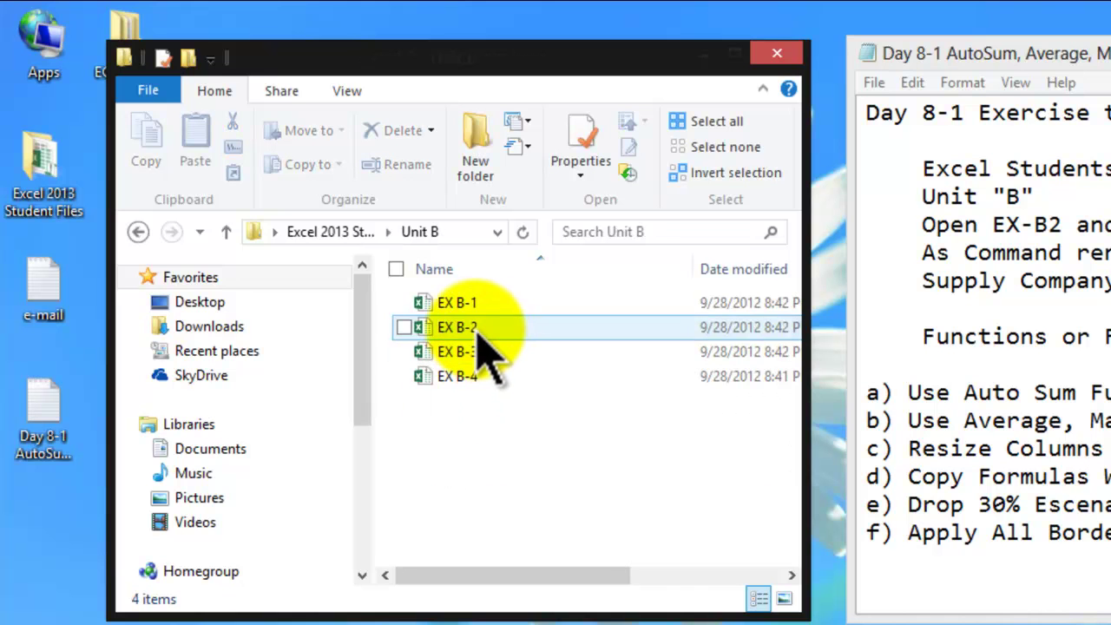
{"action": "left_click", "coordinate": [477, 330]}
{"action": "double_click", "coordinate": [476, 335]}
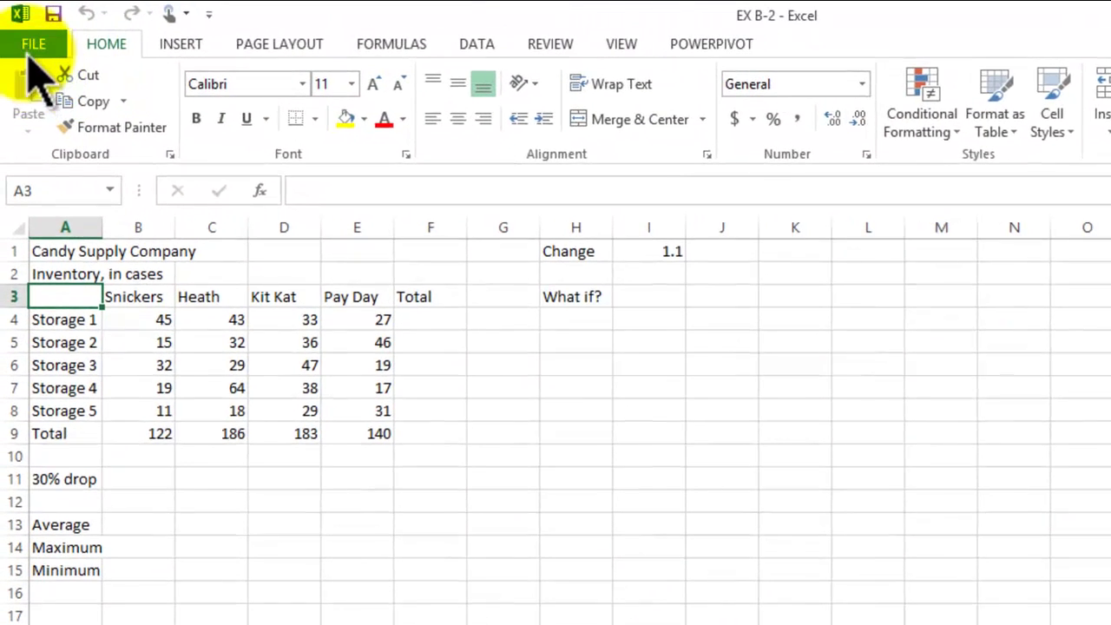
Use Save As to store the workbook as 'Candy Supply Company 4-27-2013' in Excel 2013 Files 4-17-2013.
{"action": "left_click", "coordinate": [29, 44]}
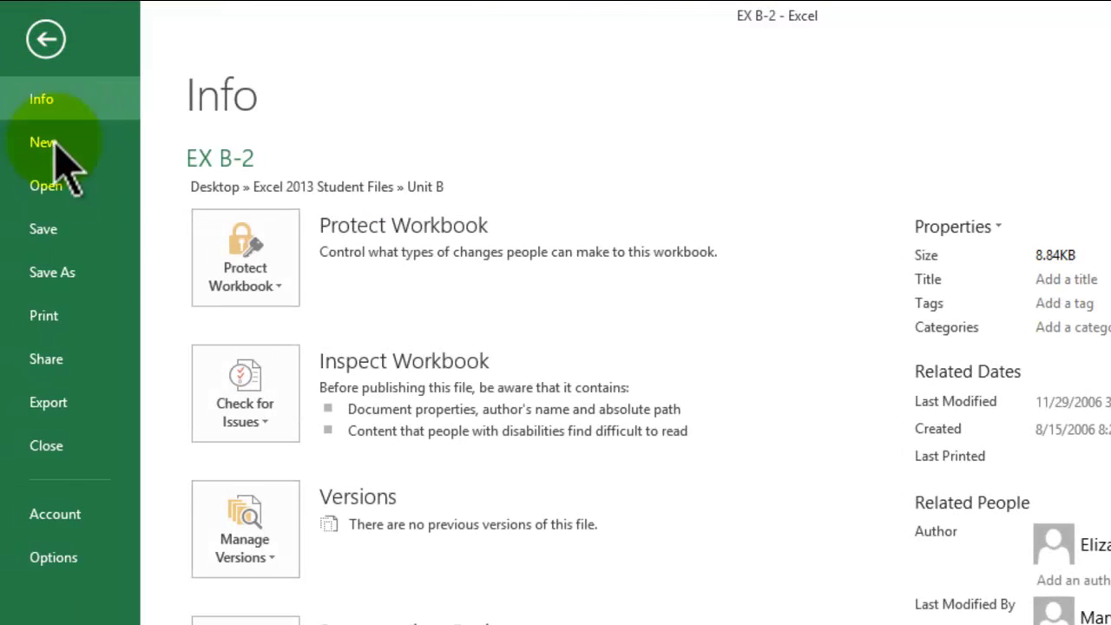
{"action": "left_click", "coordinate": [55, 275]}
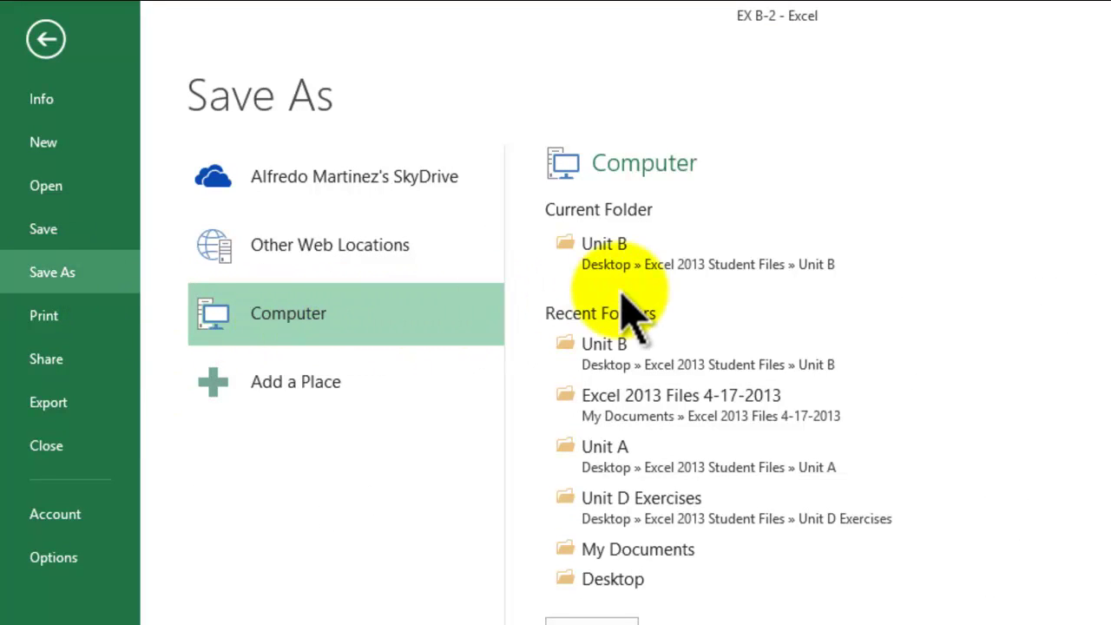
{"action": "left_click", "coordinate": [738, 406]}
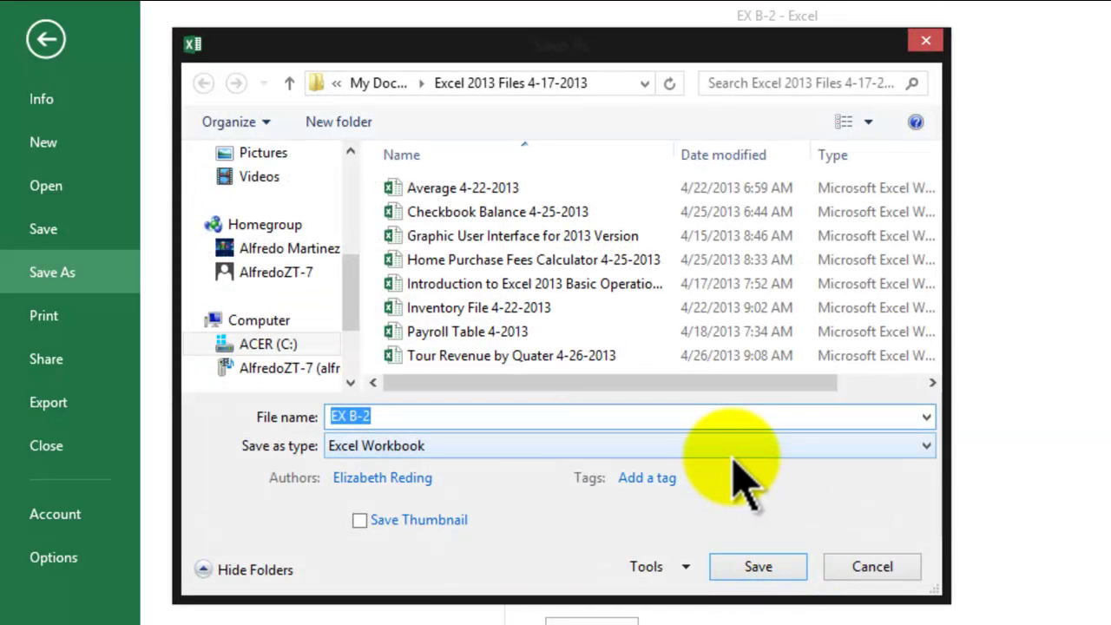
{"action": "type", "text": "Candy"}
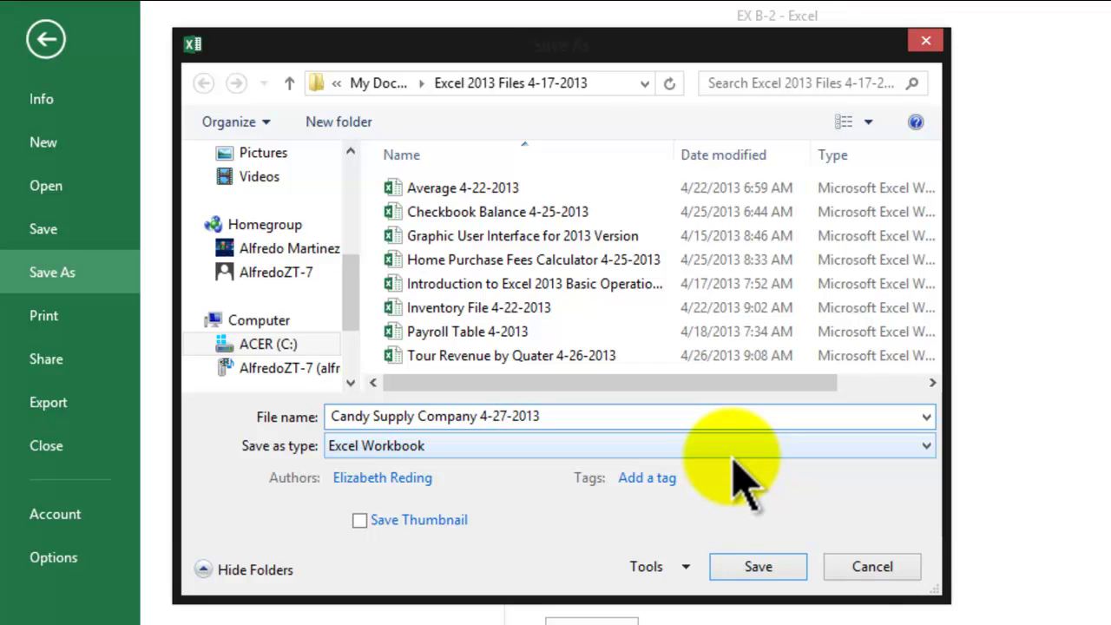
{"action": "key", "text": "Return"}
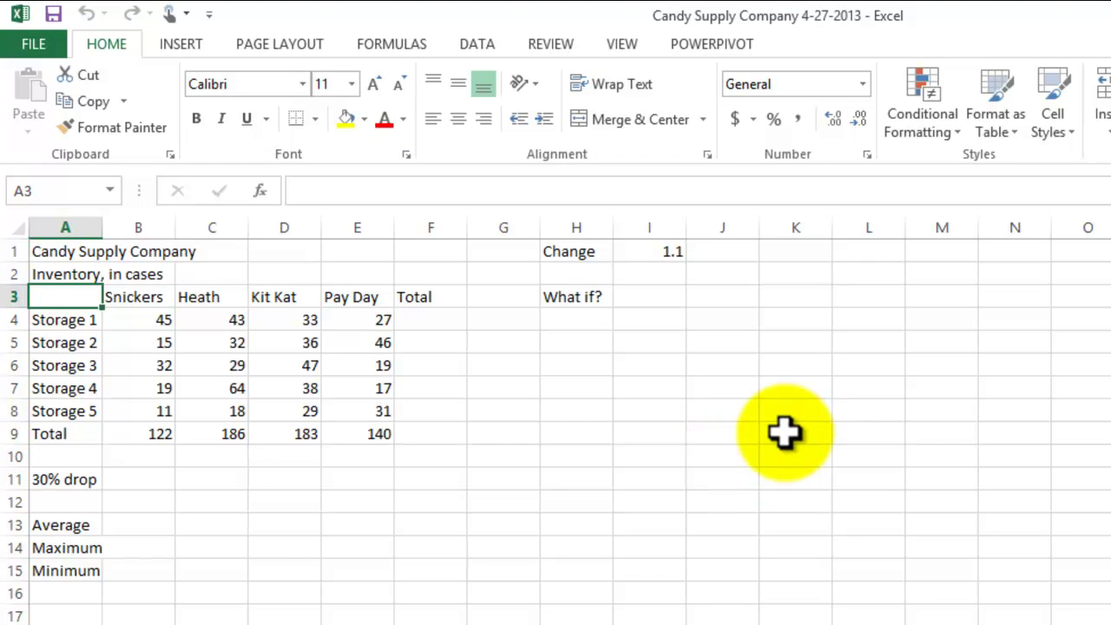
{"action": "left_click", "coordinate": [719, 503]}
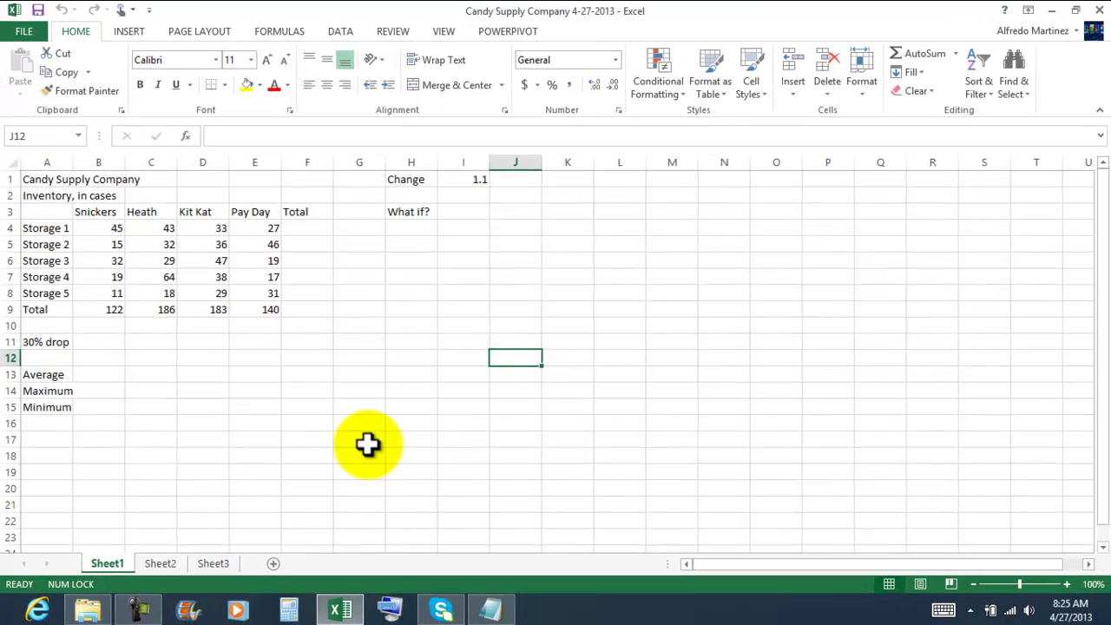
{"action": "left_click", "coordinate": [220, 536]}
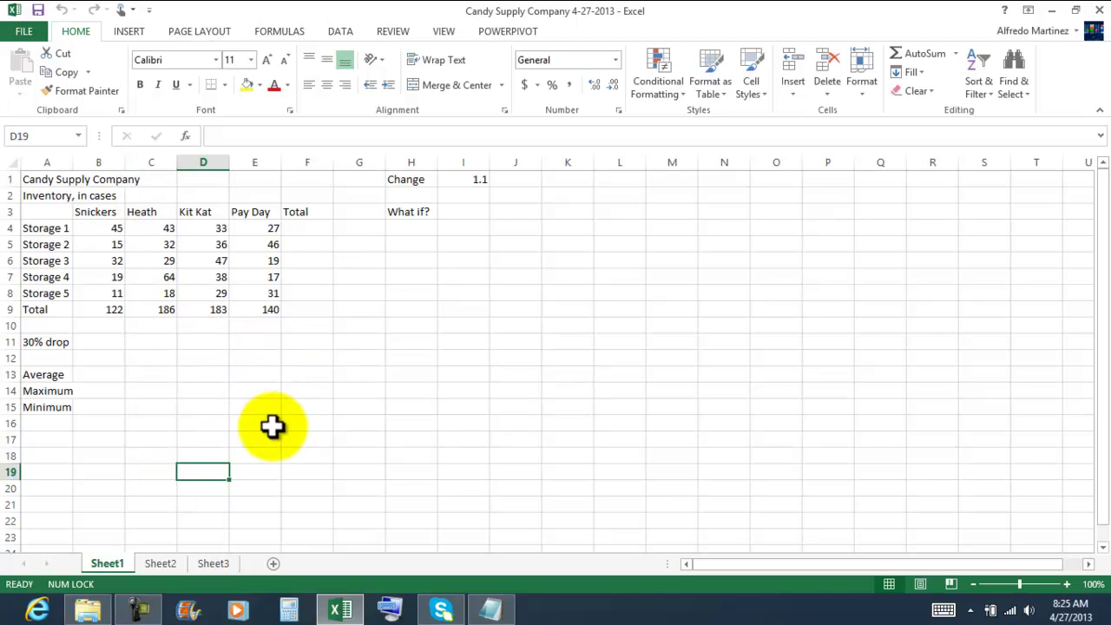
{"action": "left_click", "coordinate": [49, 180]}
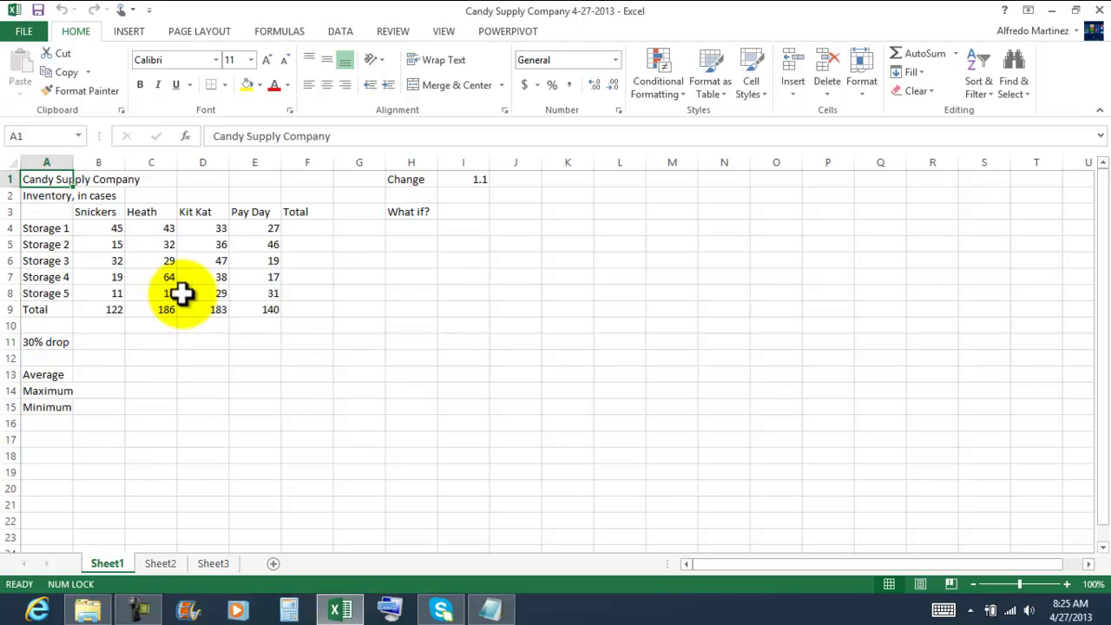
{"action": "left_click", "coordinate": [48, 196]}
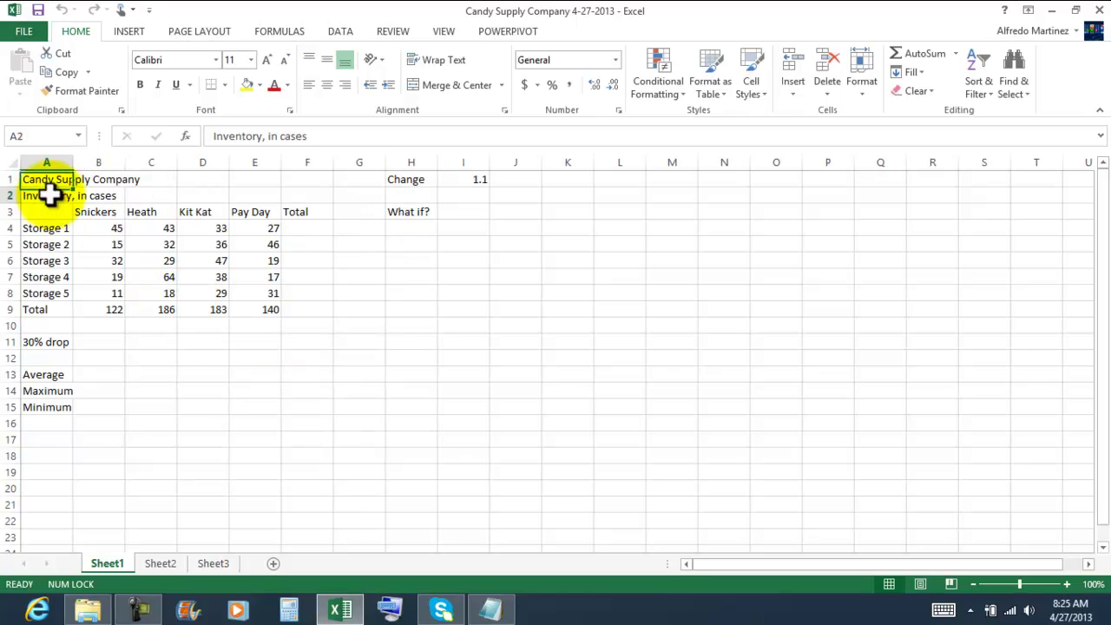
{"action": "left_click", "coordinate": [53, 228]}
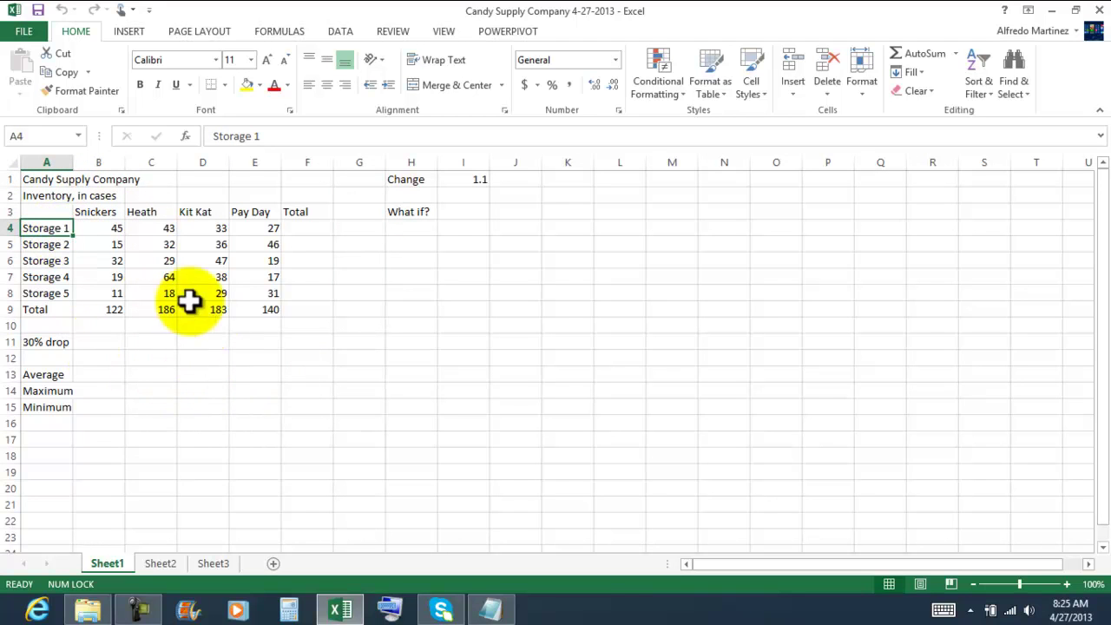
{"action": "left_click", "coordinate": [104, 212]}
{"action": "left_click", "coordinate": [149, 214]}
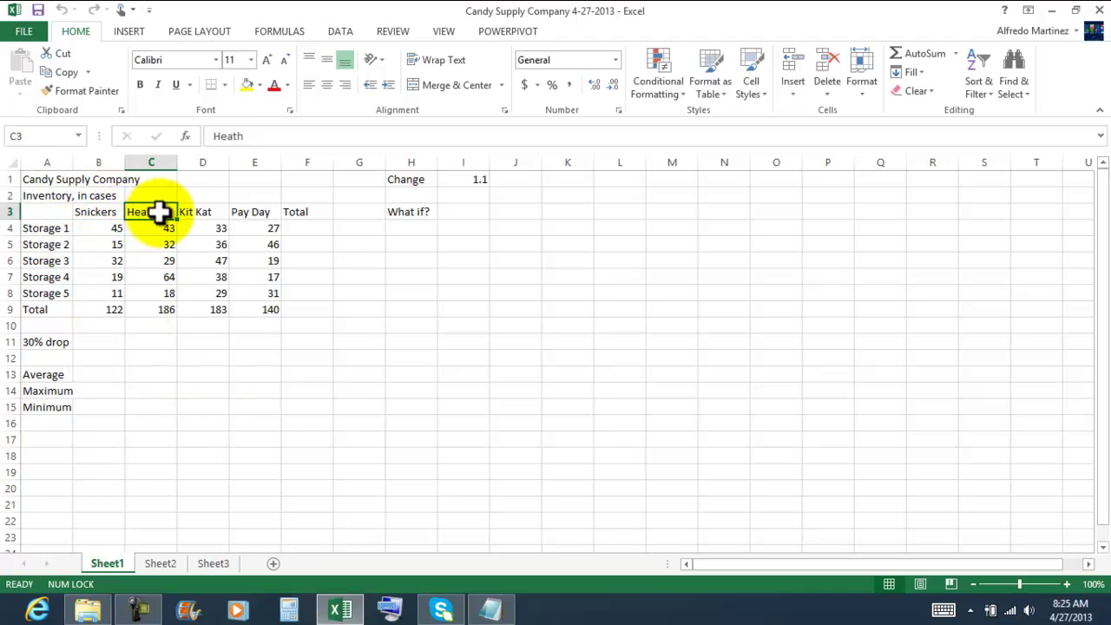
{"action": "left_click", "coordinate": [182, 211]}
{"action": "left_click", "coordinate": [106, 227]}
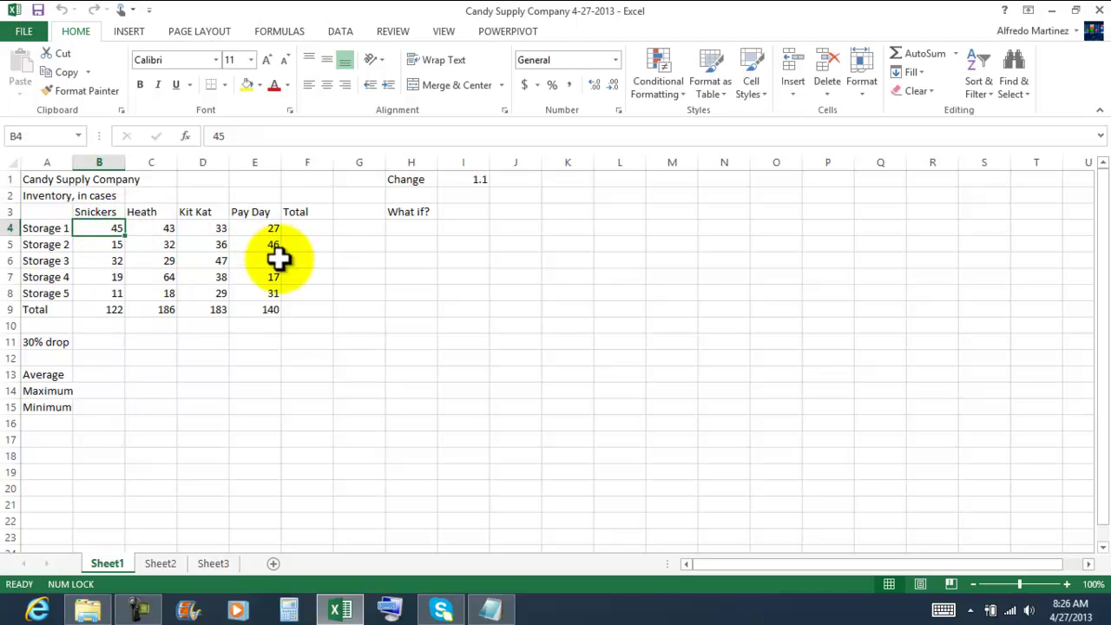
{"action": "left_click", "coordinate": [116, 310]}
{"action": "left_click_drag", "start_coordinate": [117, 310], "coordinate": [255, 310]}
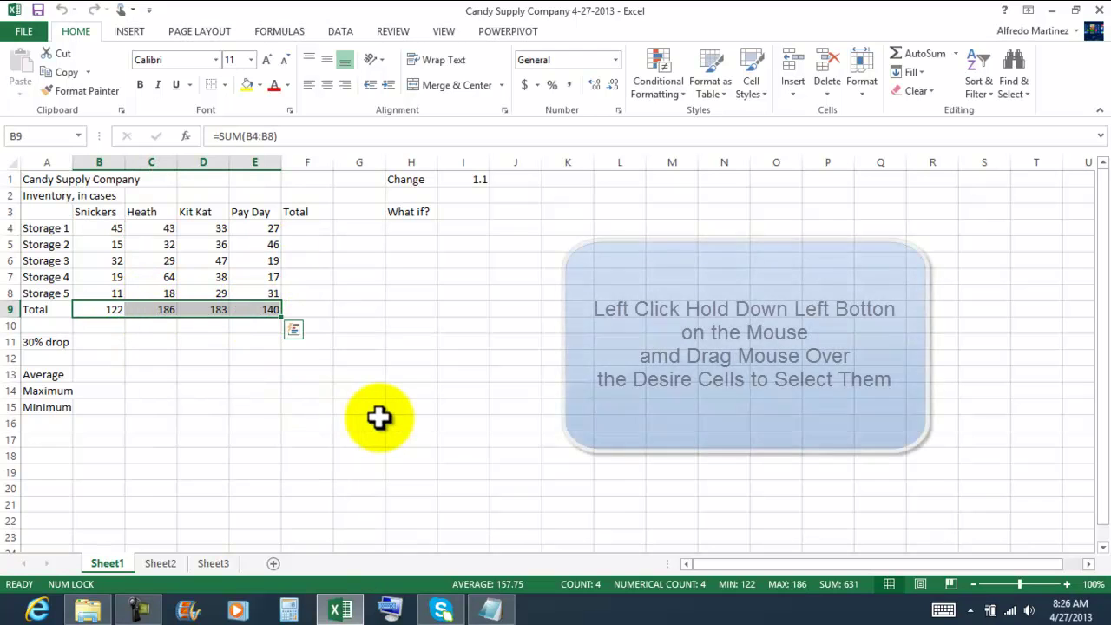
{"action": "left_click", "coordinate": [313, 423]}
{"action": "left_click_drag", "start_coordinate": [116, 310], "coordinate": [258, 310]}
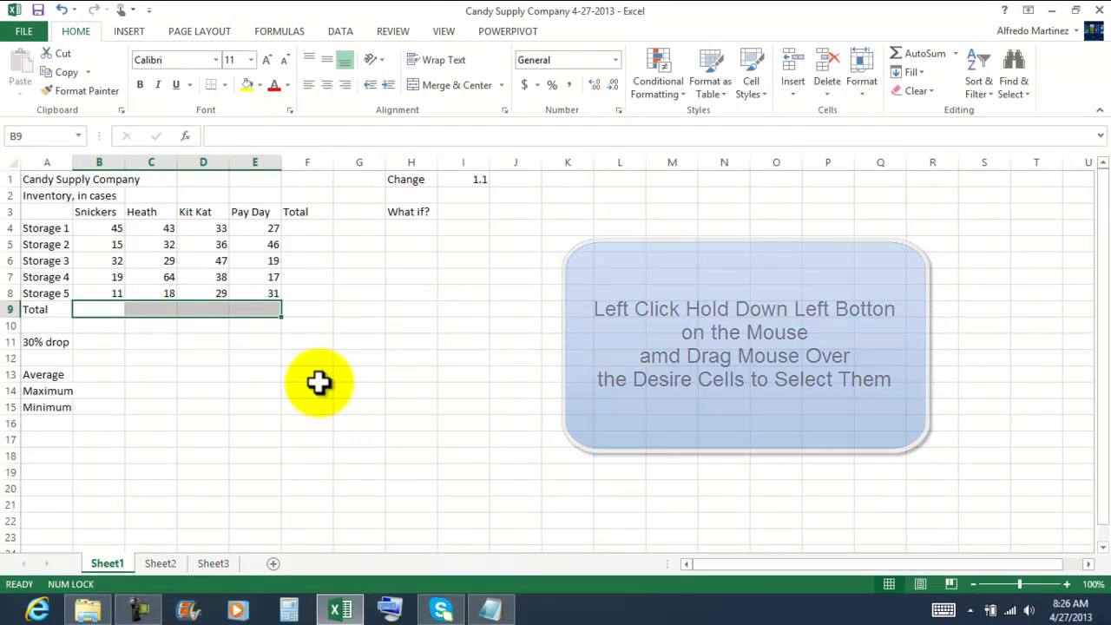
{"action": "left_click", "coordinate": [317, 375]}
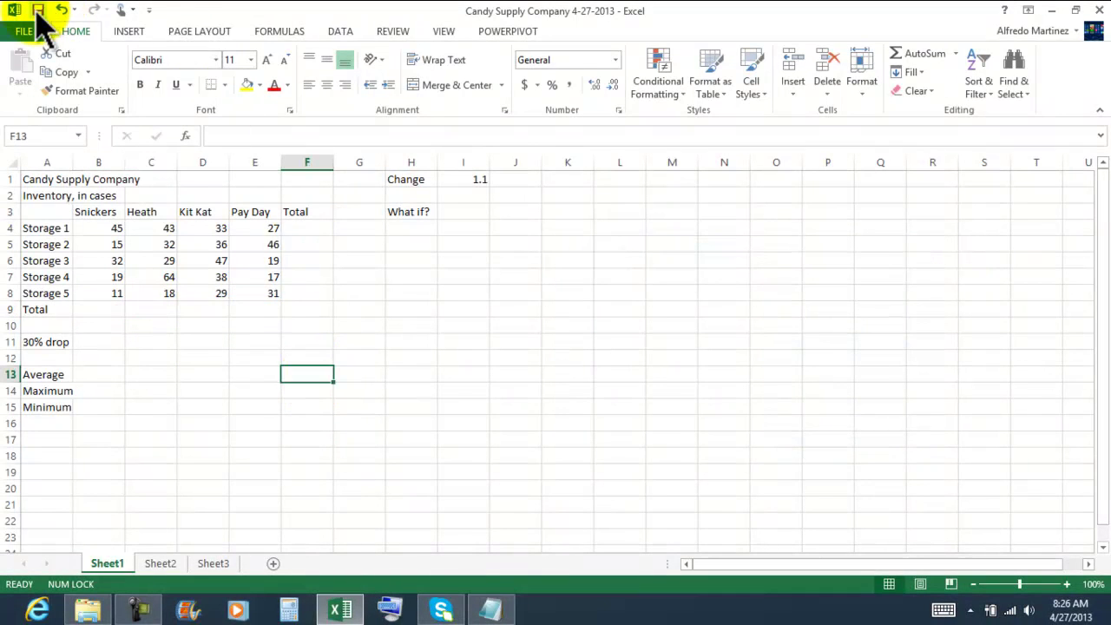
{"action": "left_click", "coordinate": [491, 429]}
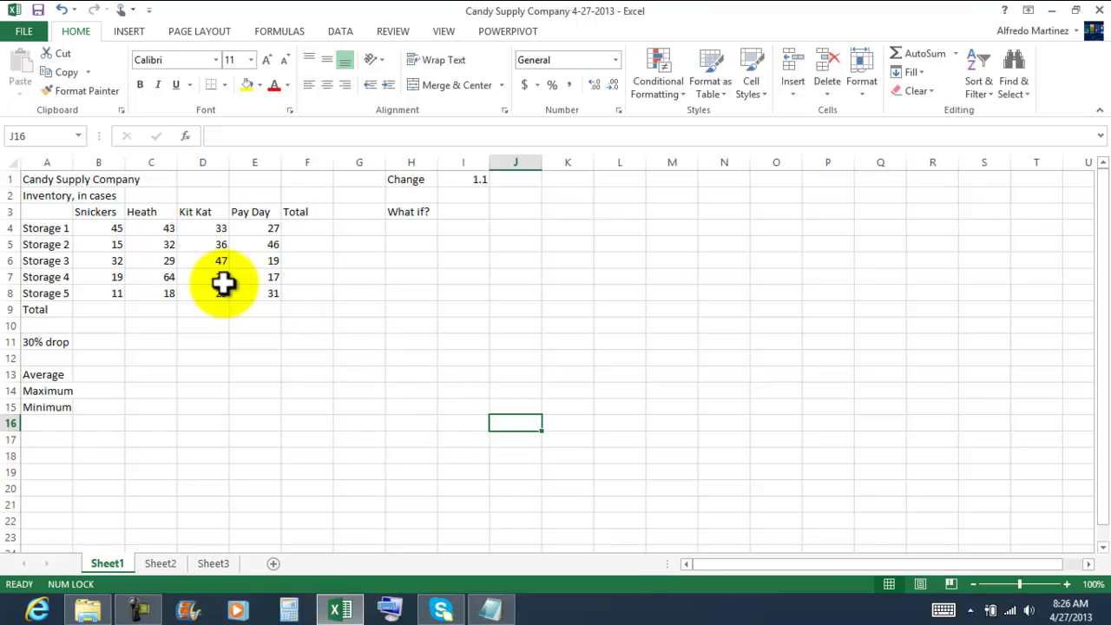
{"action": "left_click", "coordinate": [114, 230]}
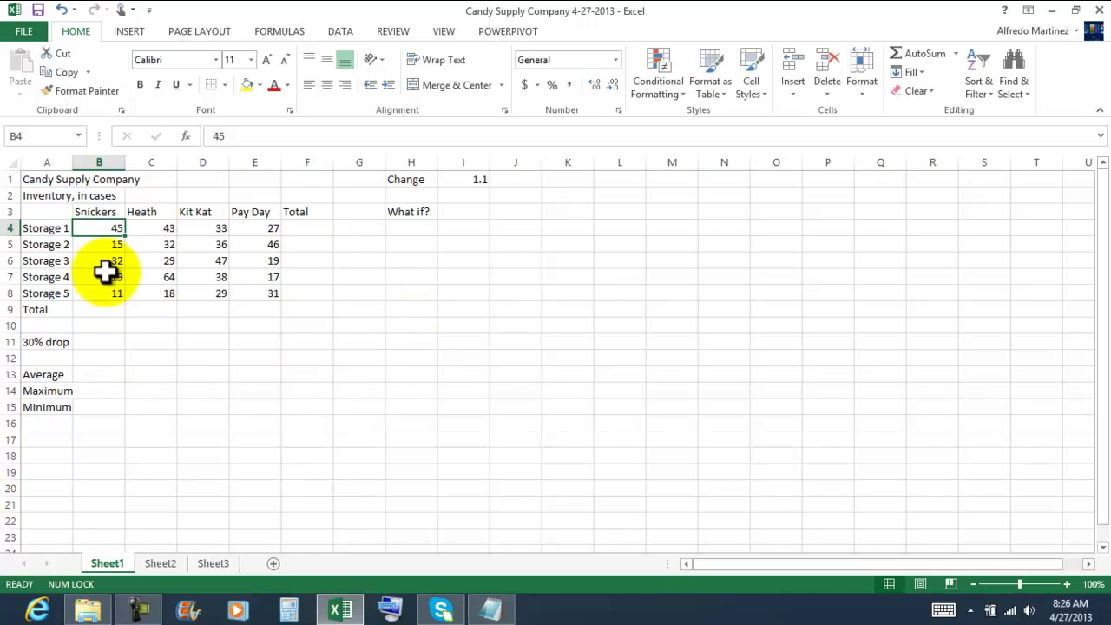
{"action": "left_click", "coordinate": [105, 344]}
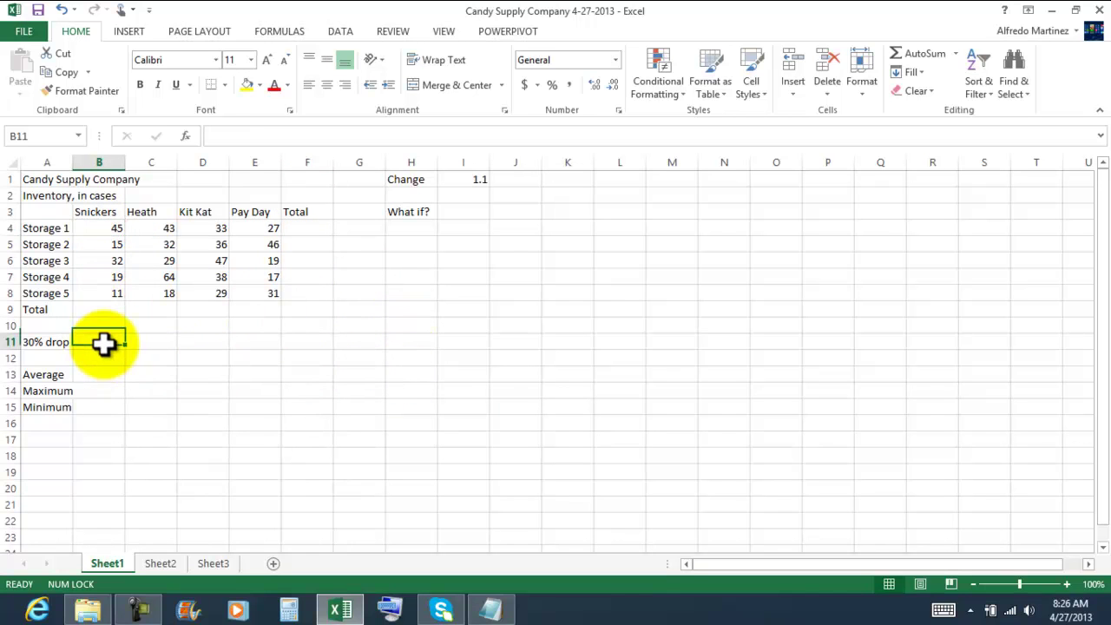
{"action": "left_click", "coordinate": [44, 346]}
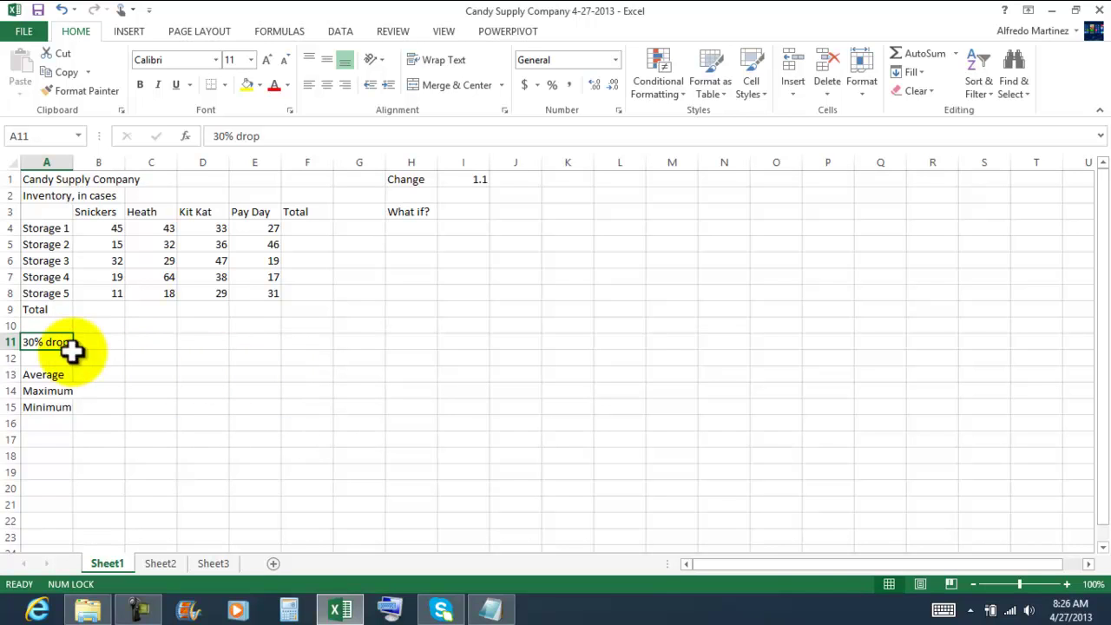
{"action": "left_click", "coordinate": [111, 375]}
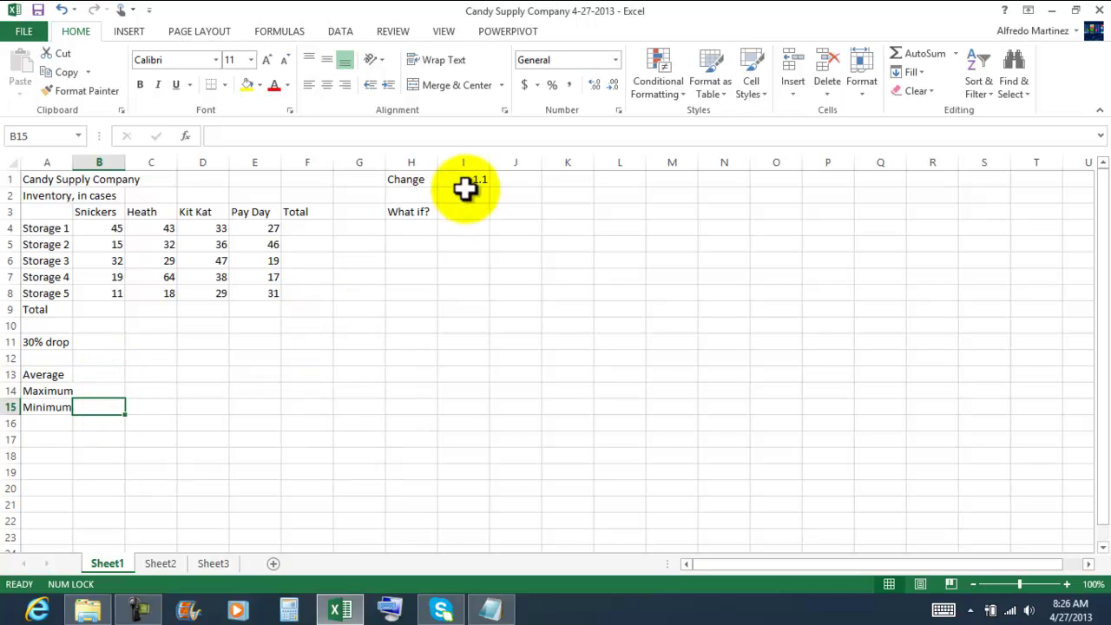
{"action": "left_click", "coordinate": [412, 179]}
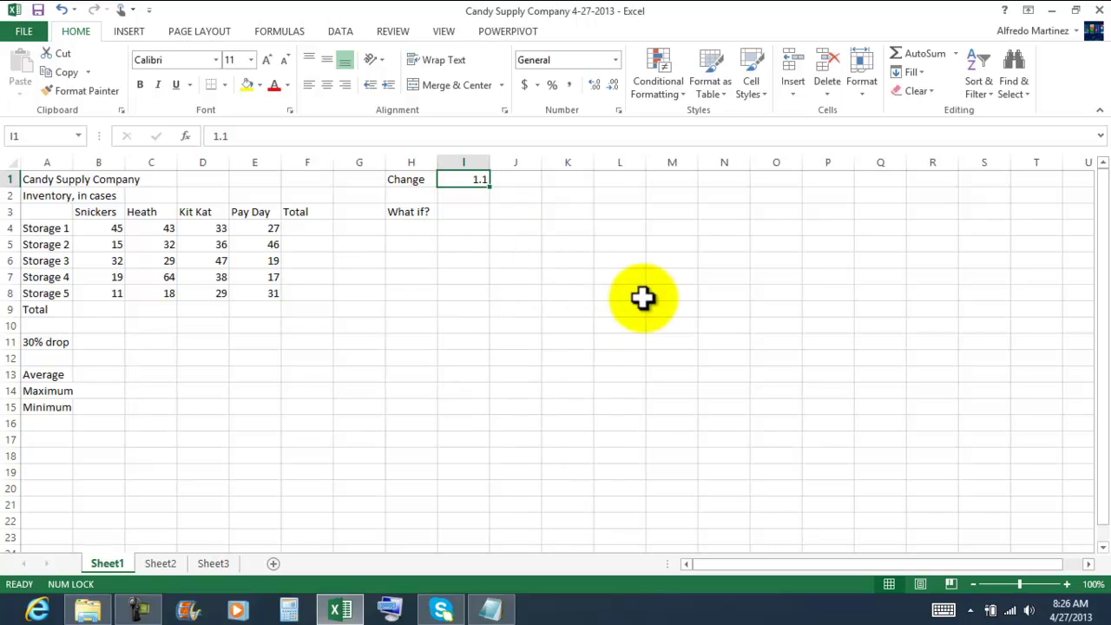
Enter 10% as the Change factor in I1, then select the inventory range B4:F9.
{"action": "type", "text": "10"}
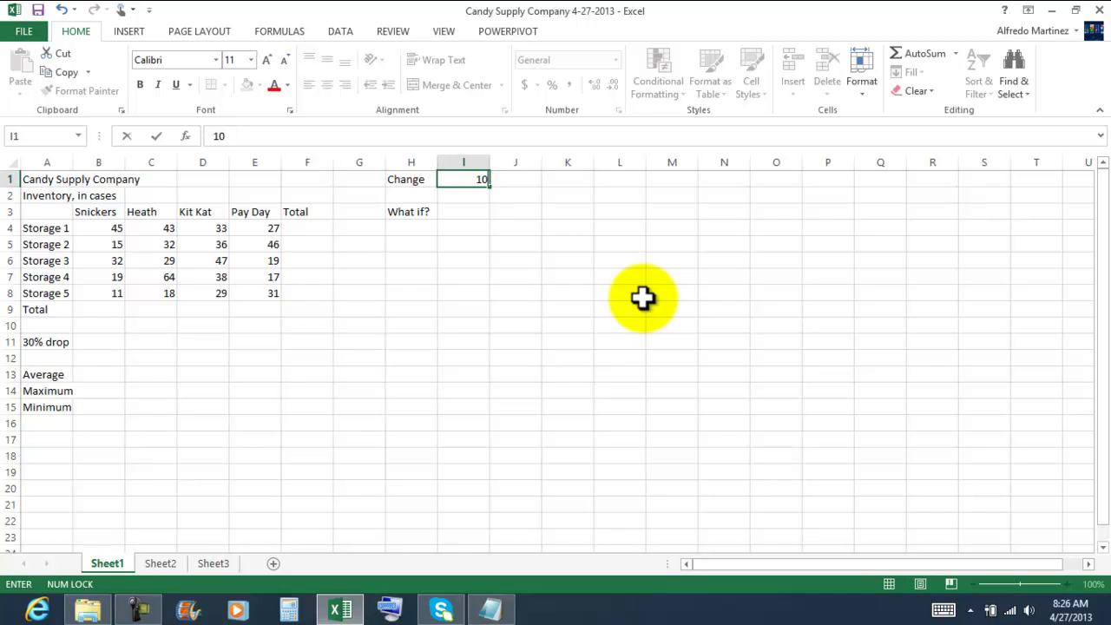
{"action": "type", "text": "%"}
{"action": "key", "text": "Return"}
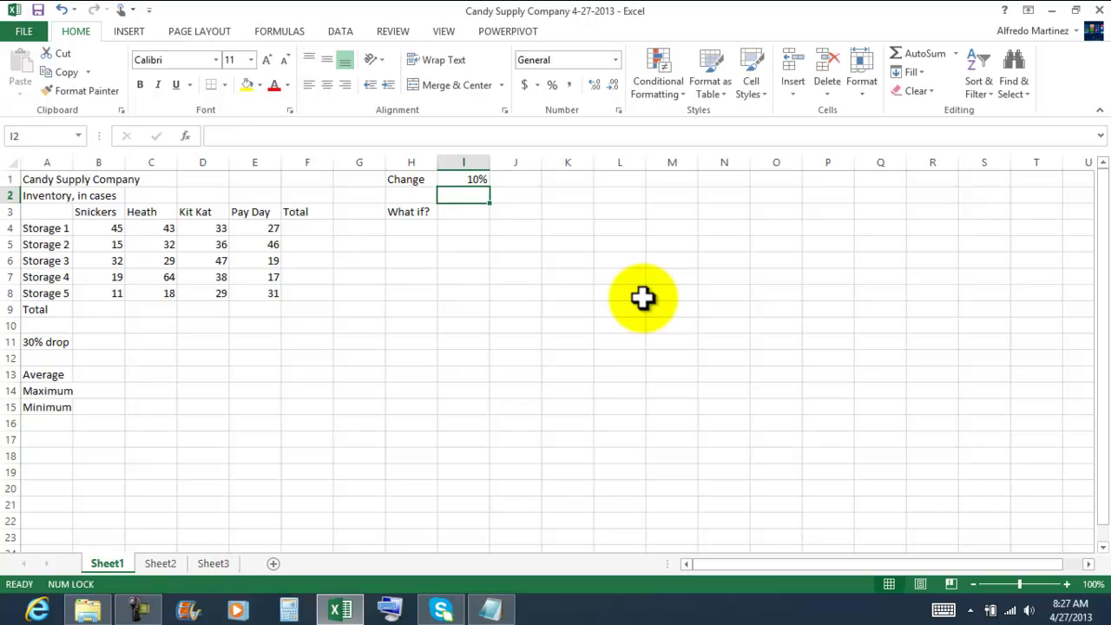
{"action": "left_click", "coordinate": [580, 358]}
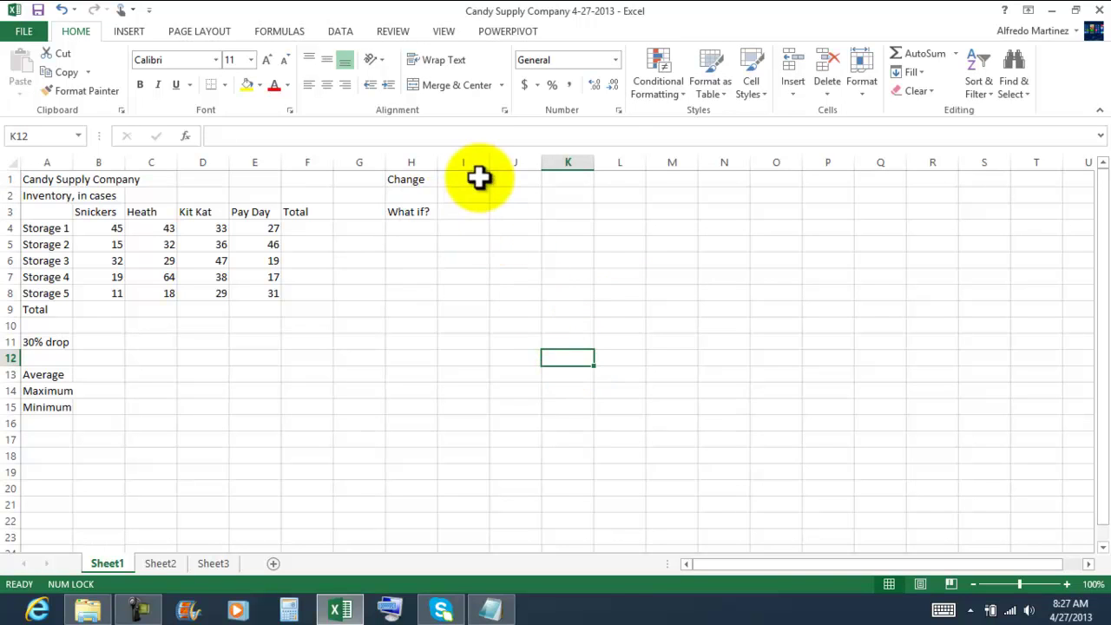
{"action": "left_click", "coordinate": [410, 214]}
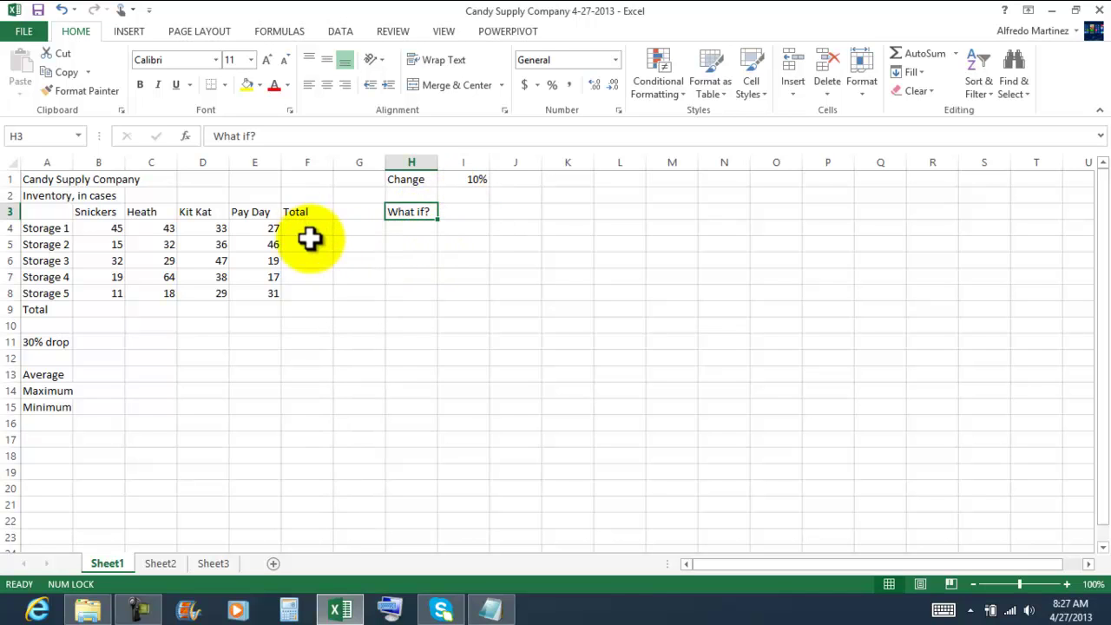
{"action": "left_click", "coordinate": [330, 423]}
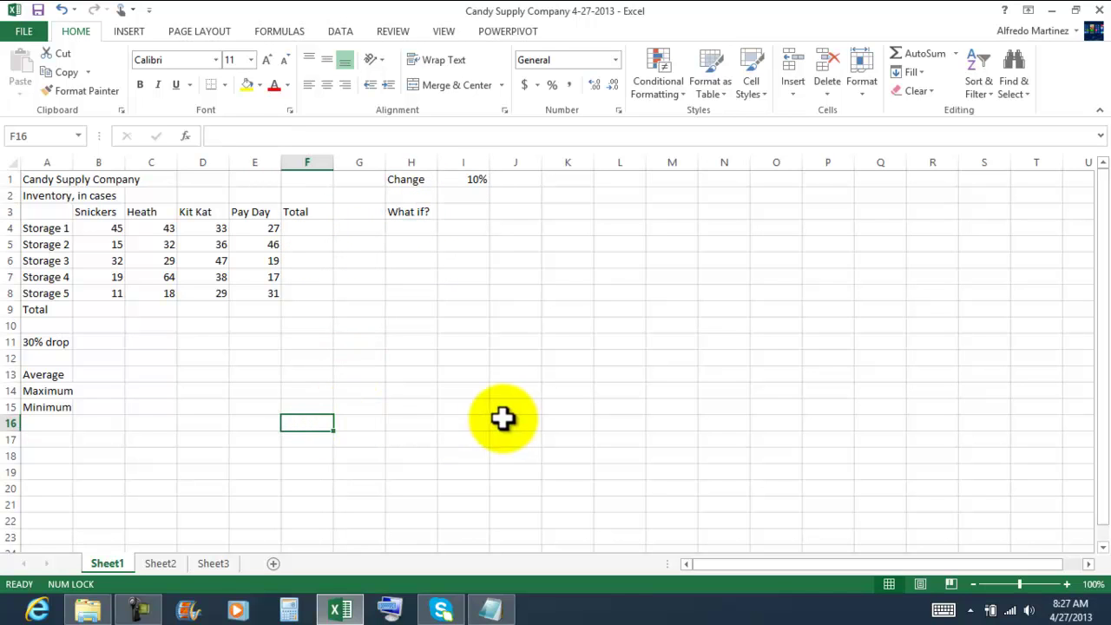
{"action": "left_click", "coordinate": [104, 228]}
{"action": "left_click_drag", "start_coordinate": [104, 228], "coordinate": [309, 315]}
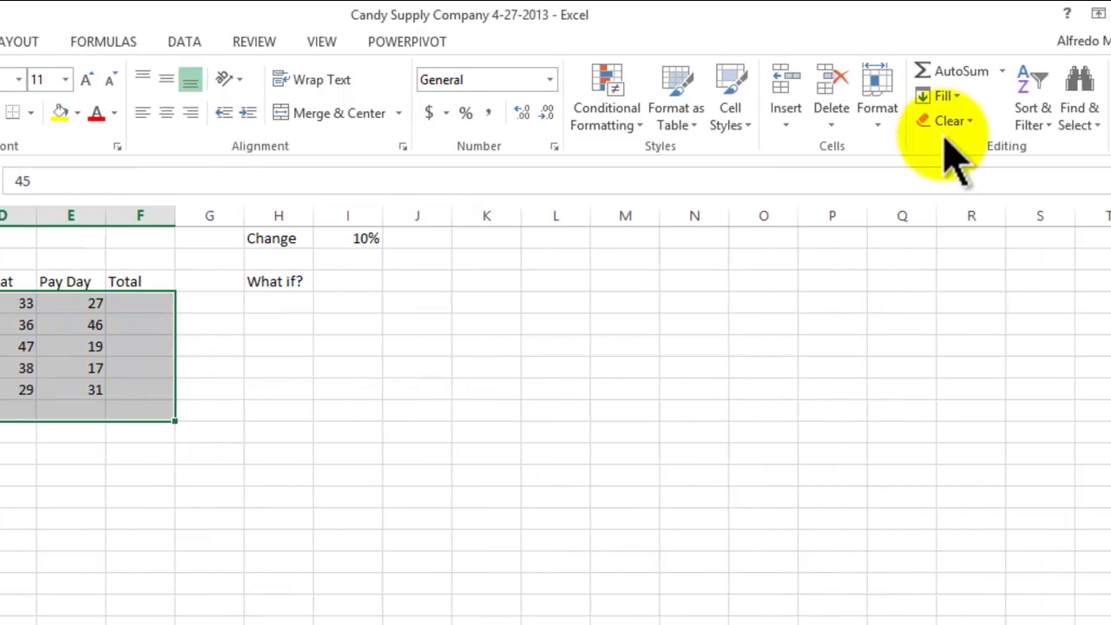
AutoSum B4:F9 to fill the Total row and Total column, grand total 631.
{"action": "left_click", "coordinate": [858, 76]}
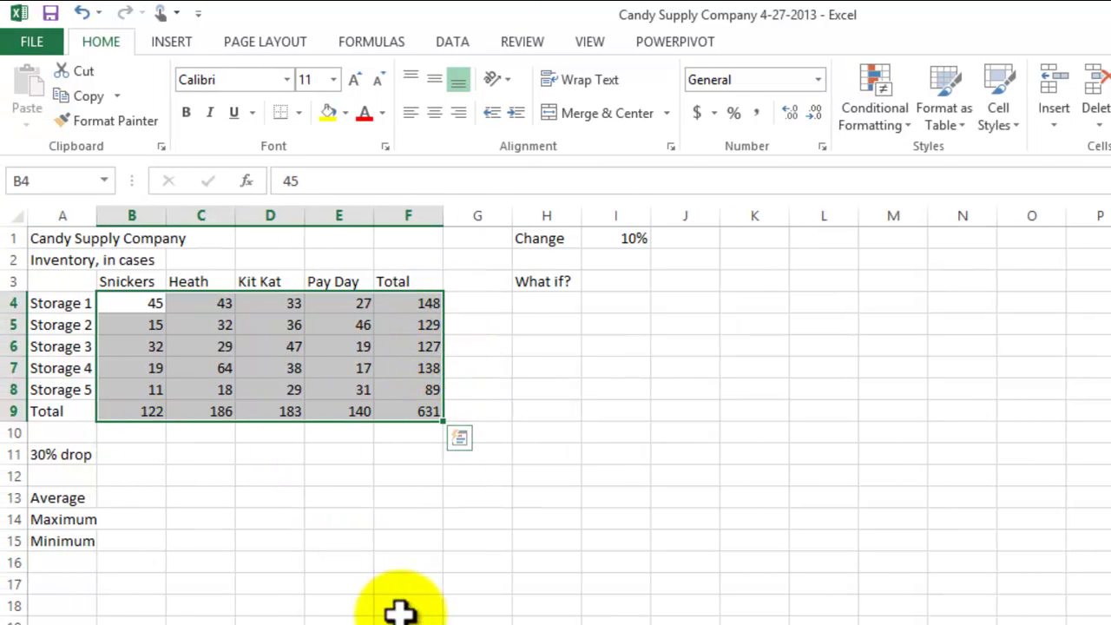
{"action": "left_click", "coordinate": [441, 587]}
{"action": "left_click_drag", "start_coordinate": [151, 414], "coordinate": [410, 408]}
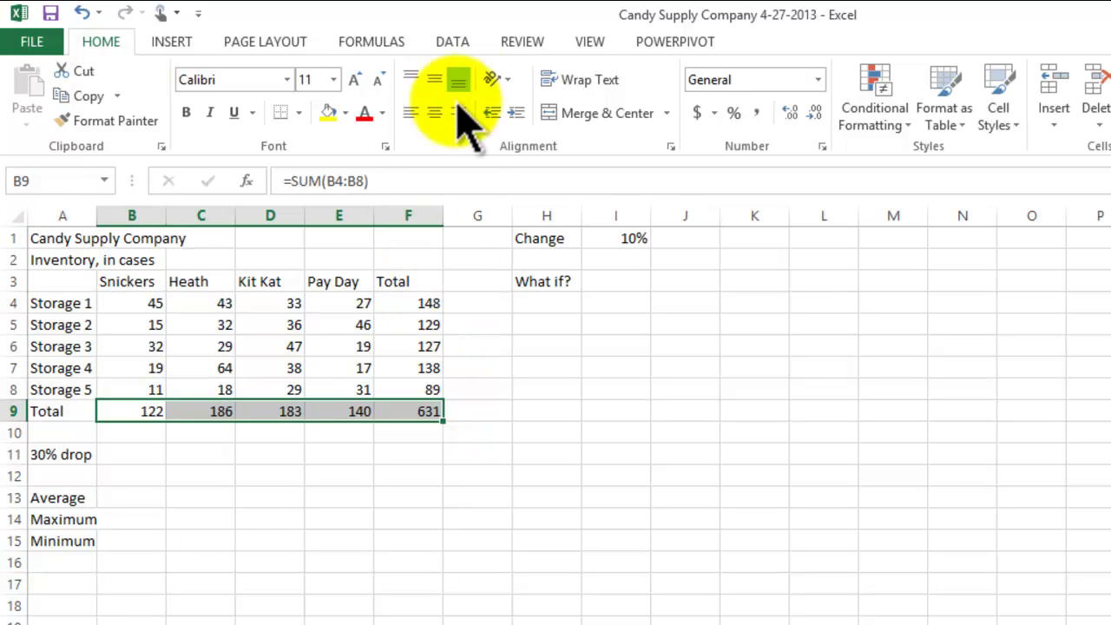
Apply All Borders to the Total row B9:F9 and the Total column F4:F8.
{"action": "left_click", "coordinate": [299, 115]}
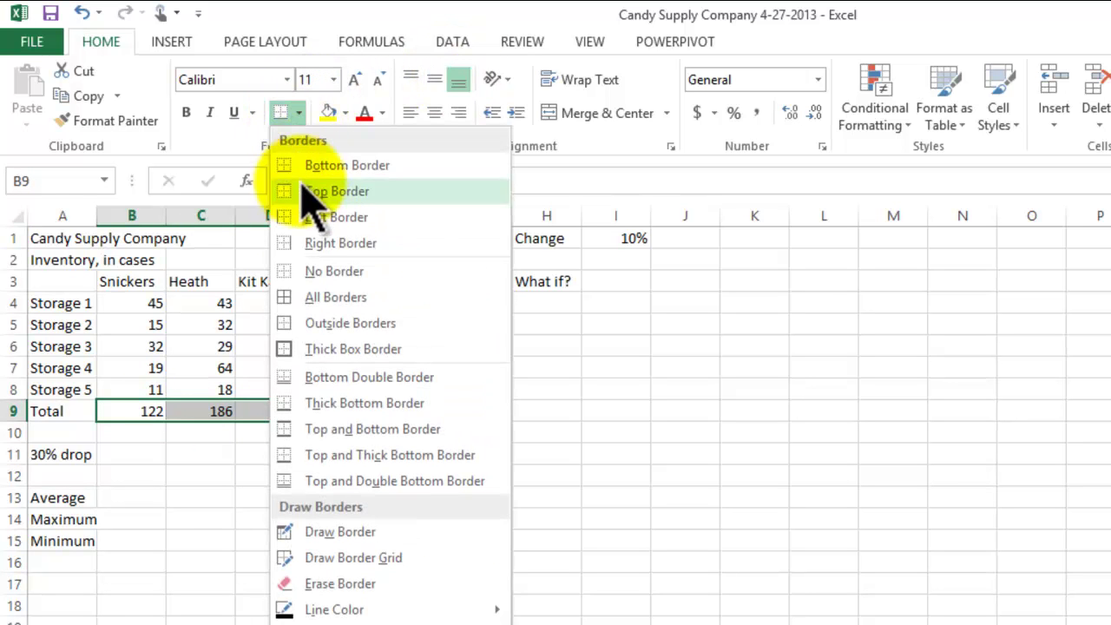
{"action": "left_click", "coordinate": [335, 297]}
{"action": "left_click_drag", "start_coordinate": [410, 299], "coordinate": [414, 390]}
{"action": "left_click", "coordinate": [280, 114]}
{"action": "left_click", "coordinate": [543, 517]}
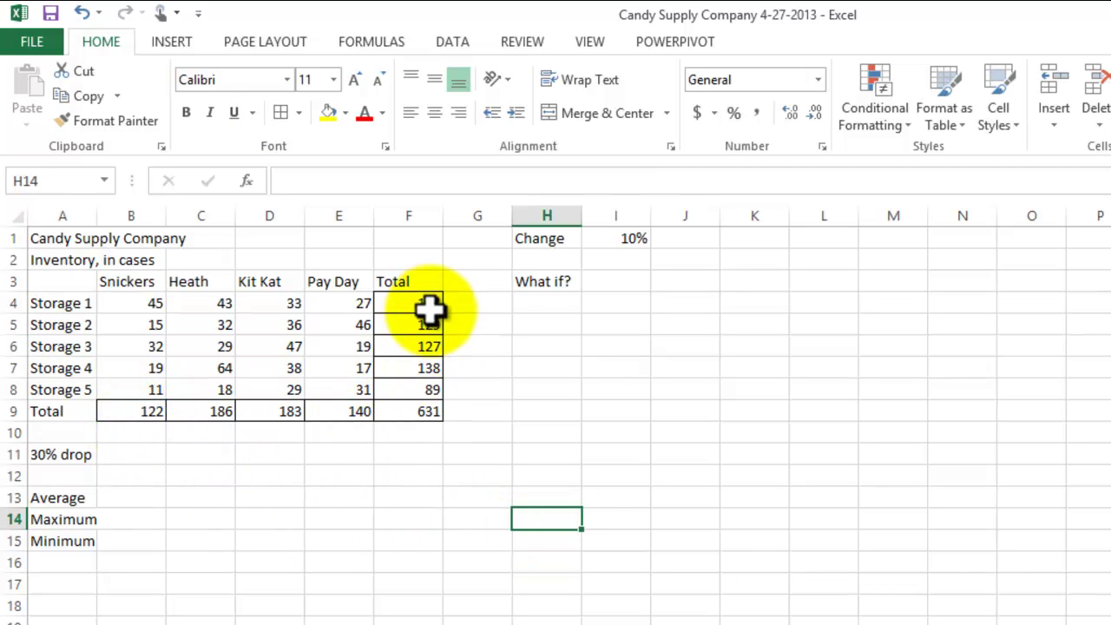
{"action": "left_click", "coordinate": [154, 452]}
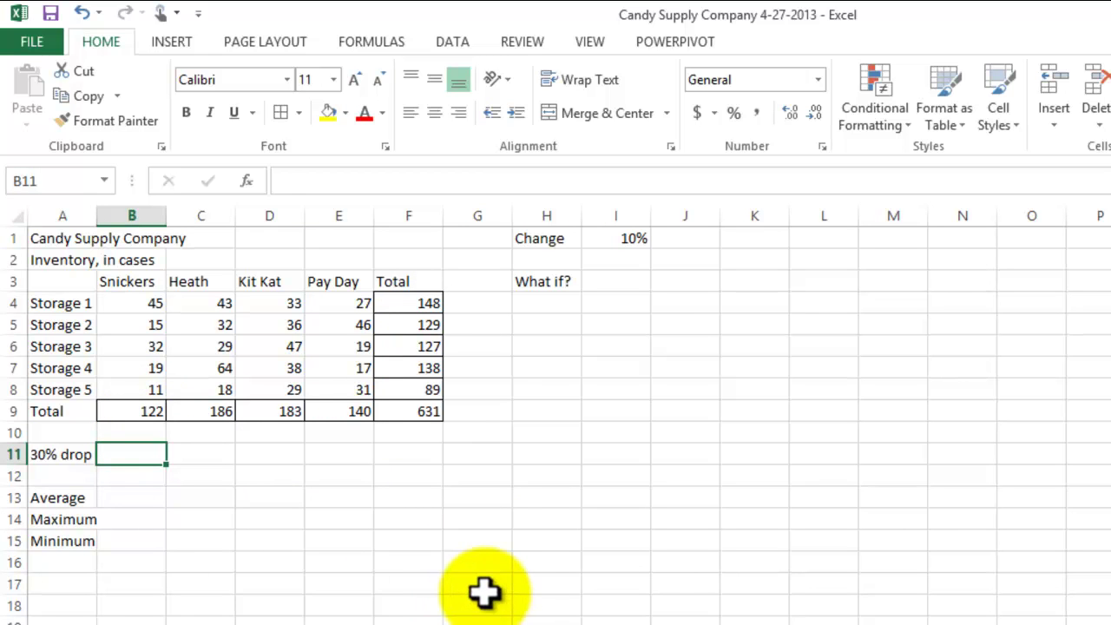
Start a formula referencing B9 and A12, then cancel it with Esc.
{"action": "type", "text": "="}
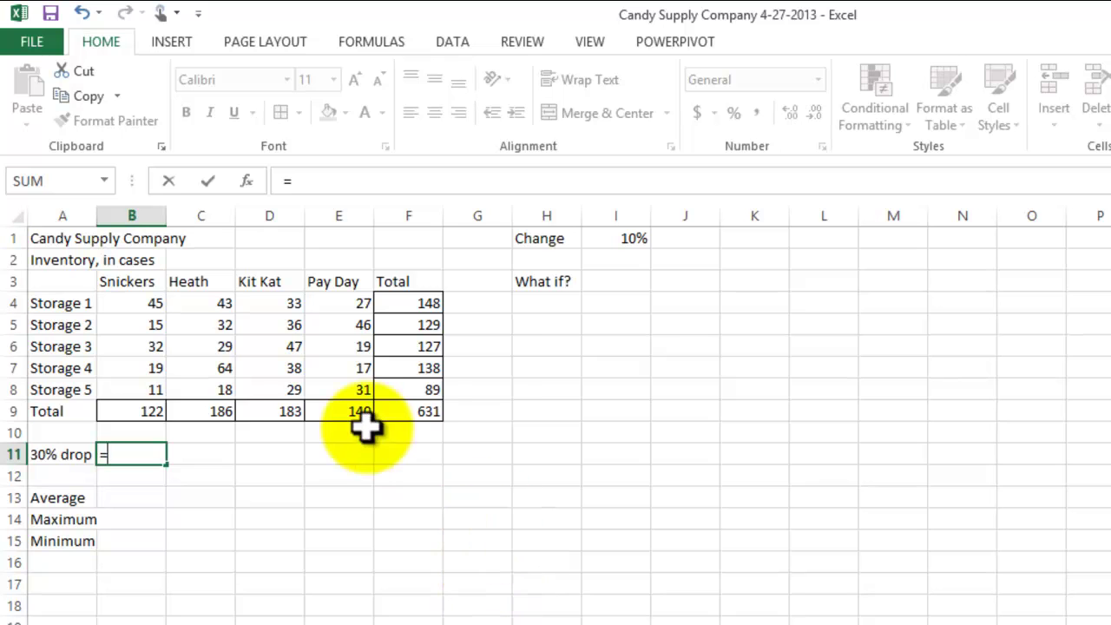
{"action": "left_click", "coordinate": [161, 413]}
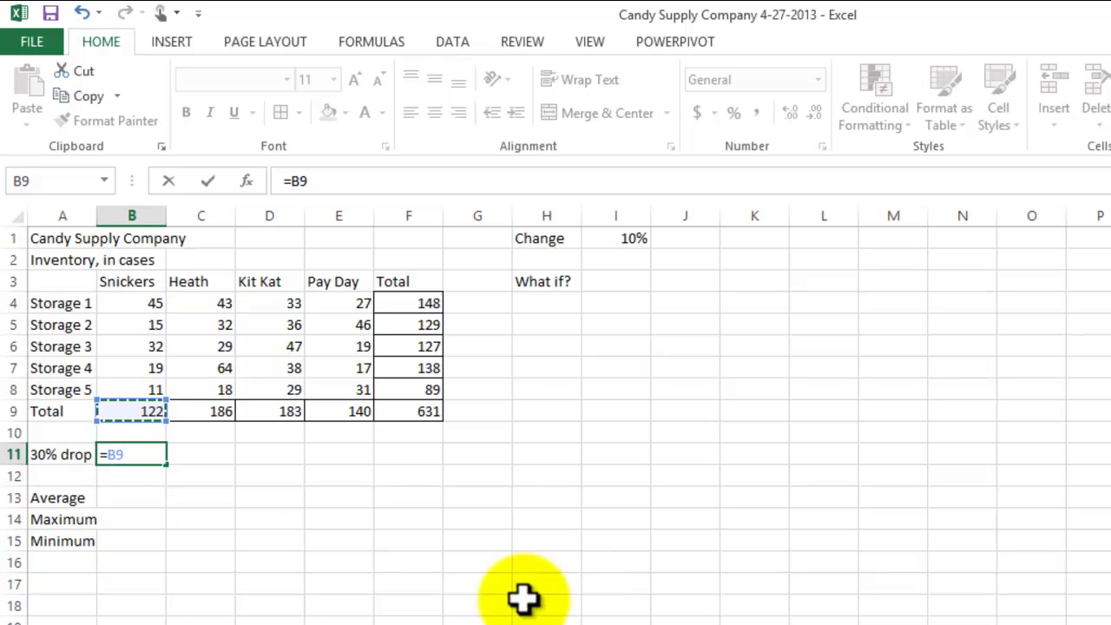
{"action": "left_click", "coordinate": [67, 474]}
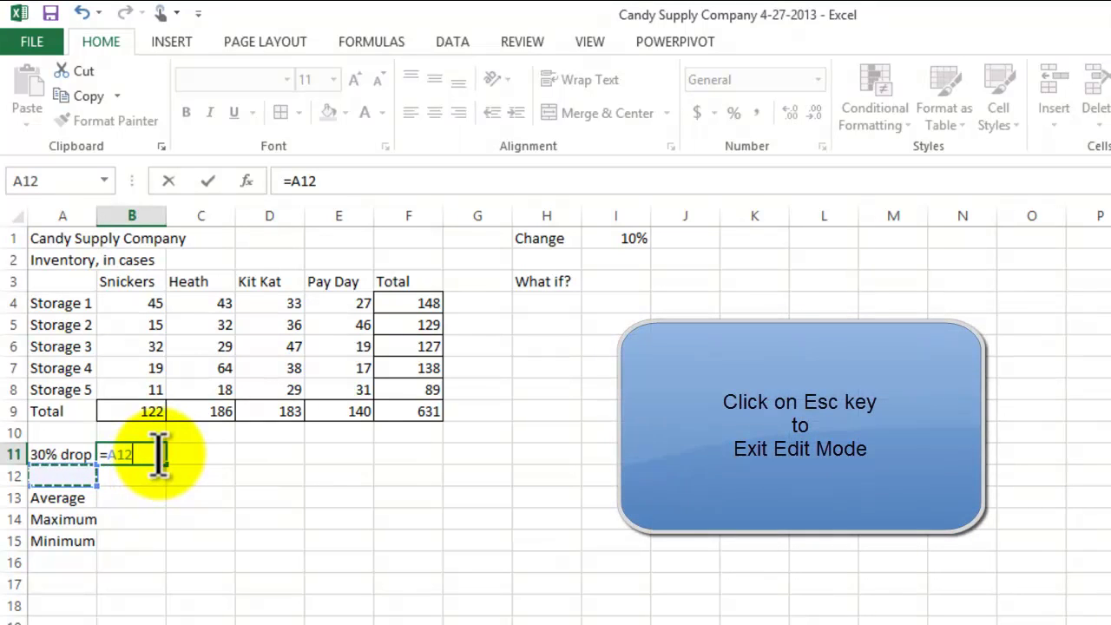
{"action": "key", "text": "Escape"}
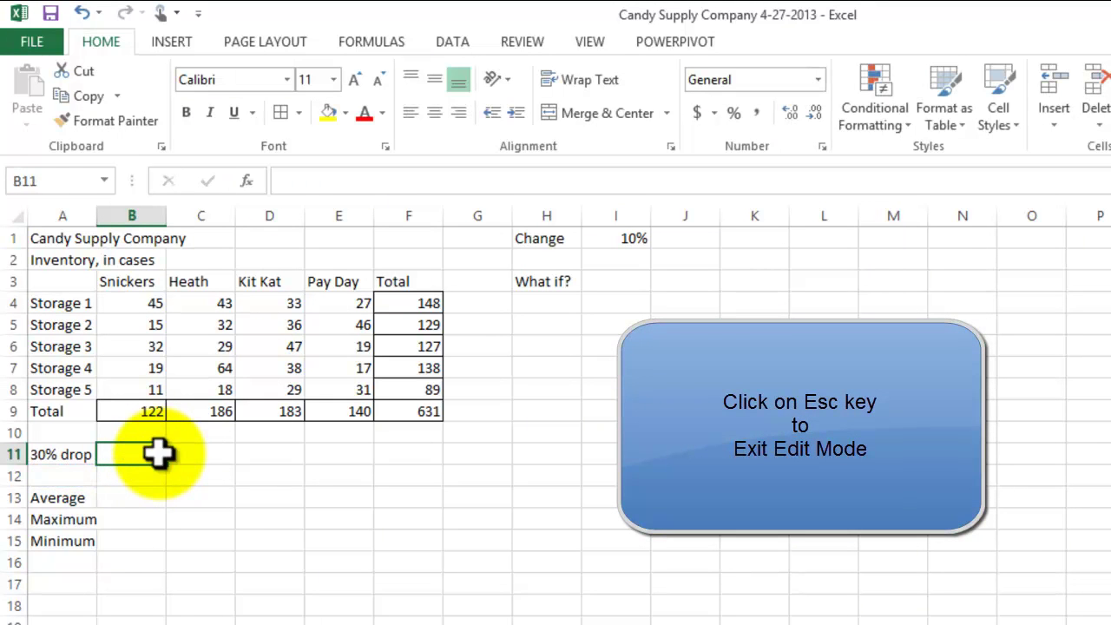
Enter 30% as a percentage value in cell A12.
{"action": "left_click", "coordinate": [55, 477]}
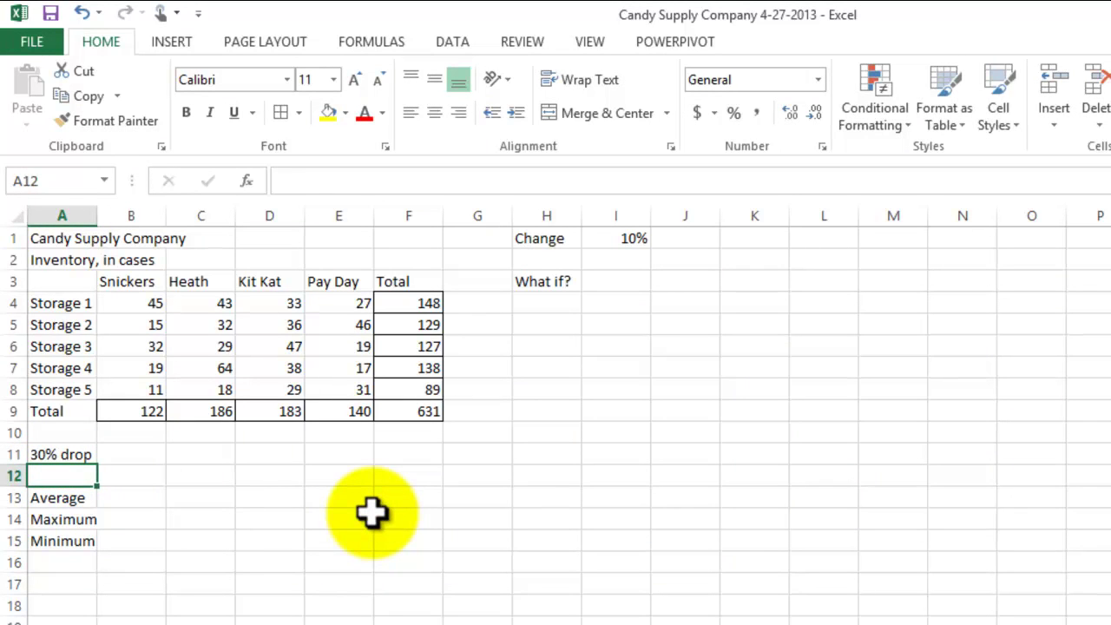
{"action": "type", "text": "30%"}
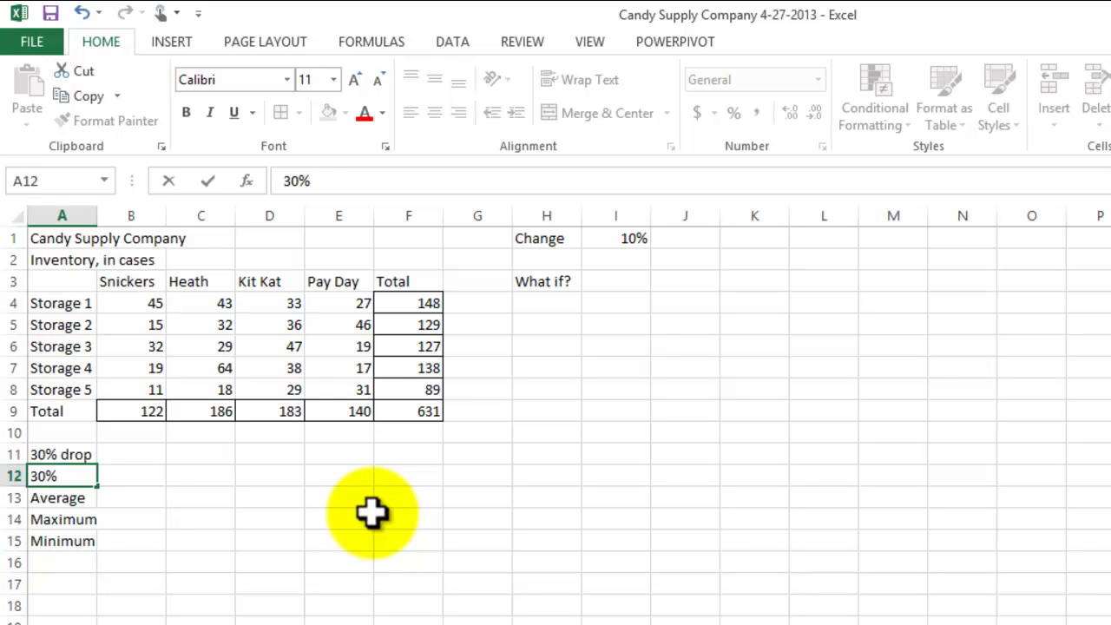
{"action": "key", "text": "Return"}
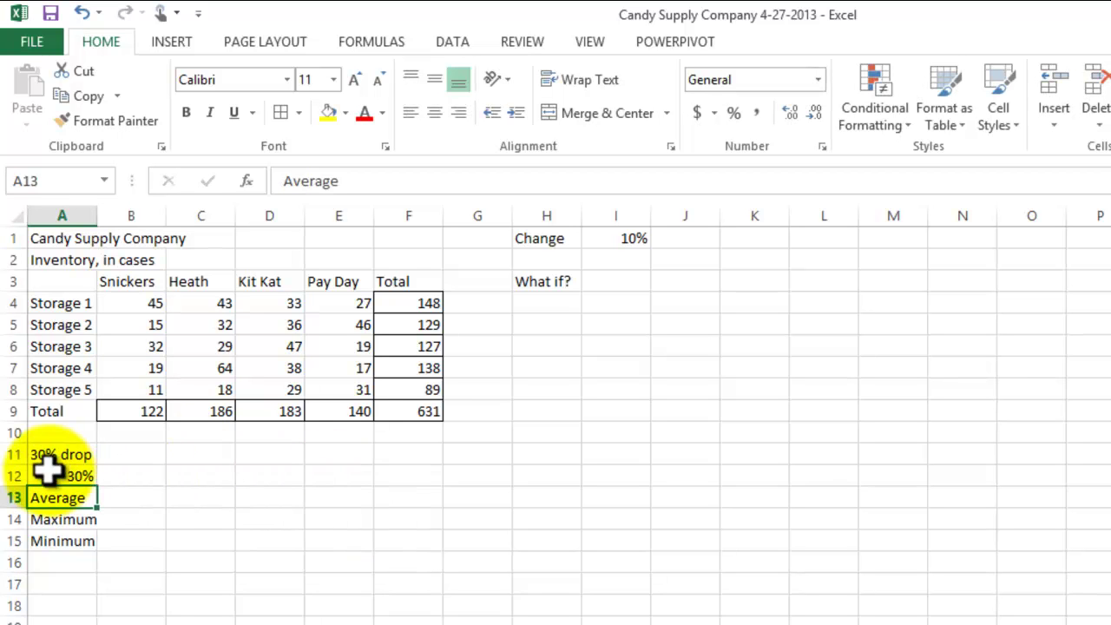
{"action": "left_click", "coordinate": [129, 474]}
{"action": "left_click", "coordinate": [69, 477]}
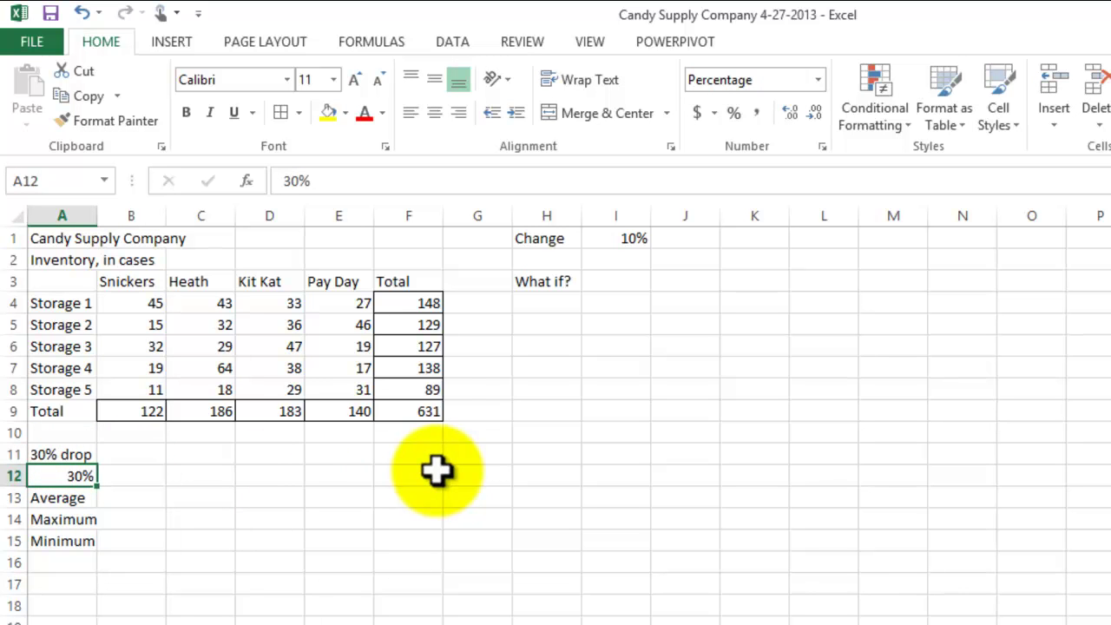
{"action": "left_click", "coordinate": [139, 454]}
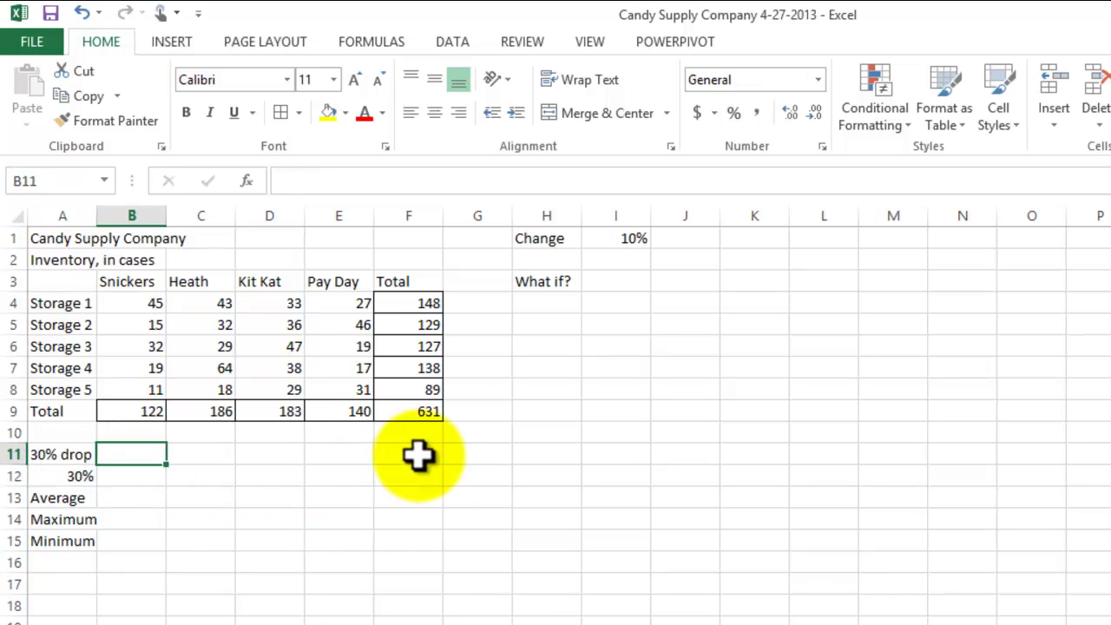
Enter =B9*A12 in B11 for the Snickers 30% drop (36.6).
{"action": "type", "text": "="}
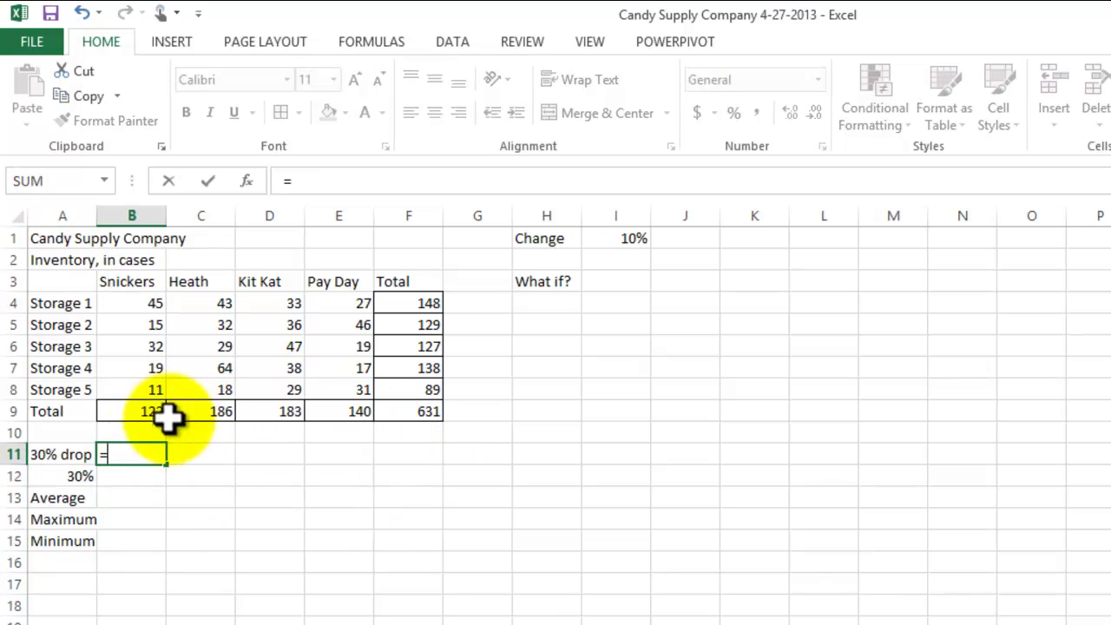
{"action": "left_click", "coordinate": [146, 414]}
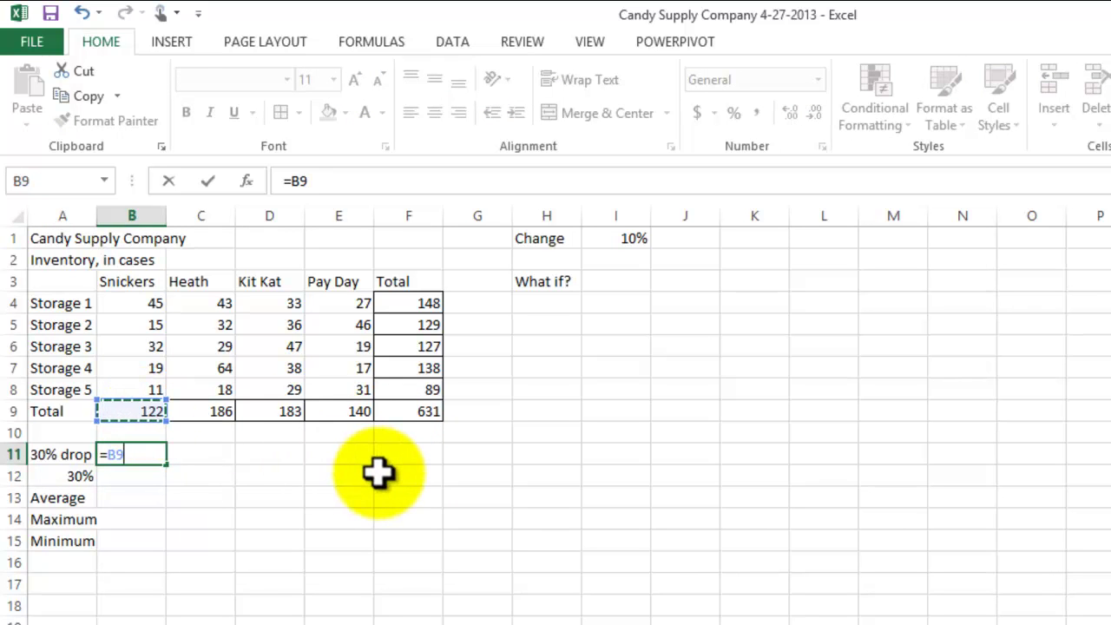
{"action": "type", "text": "*"}
{"action": "left_click", "coordinate": [62, 477]}
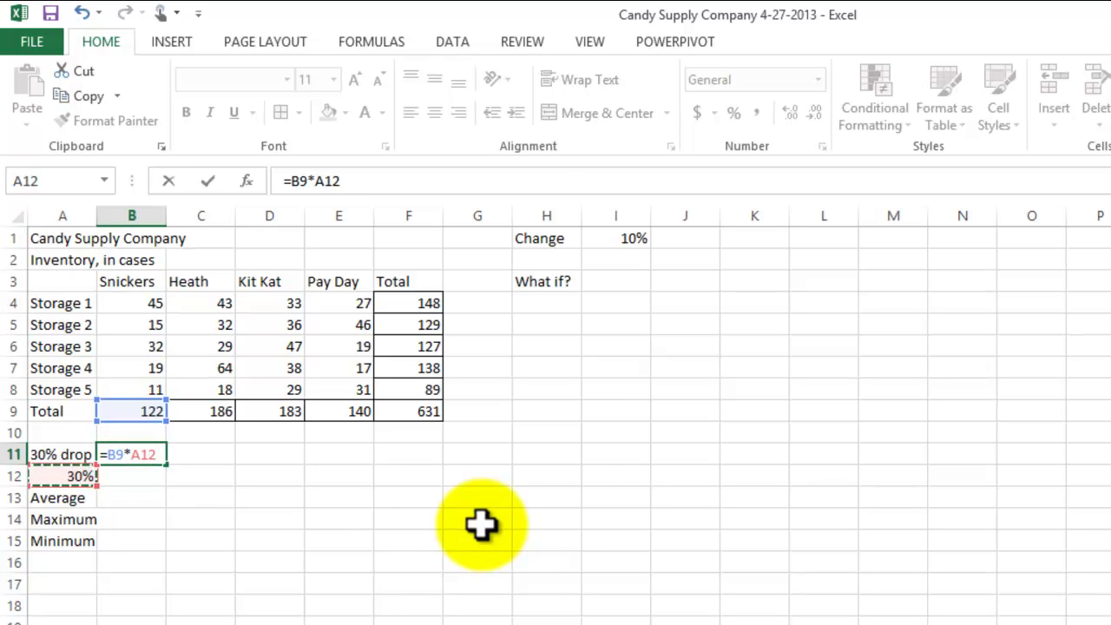
{"action": "key", "text": "Return"}
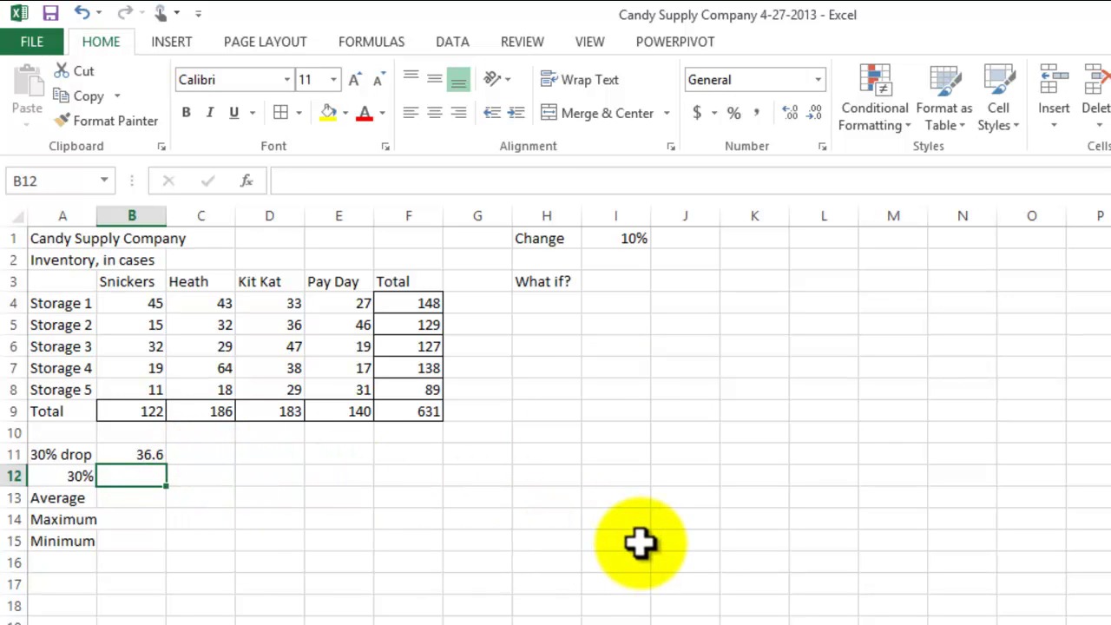
Enter =B9-B11 in B12 for the remaining Snickers stock (85.4).
{"action": "type", "text": "="}
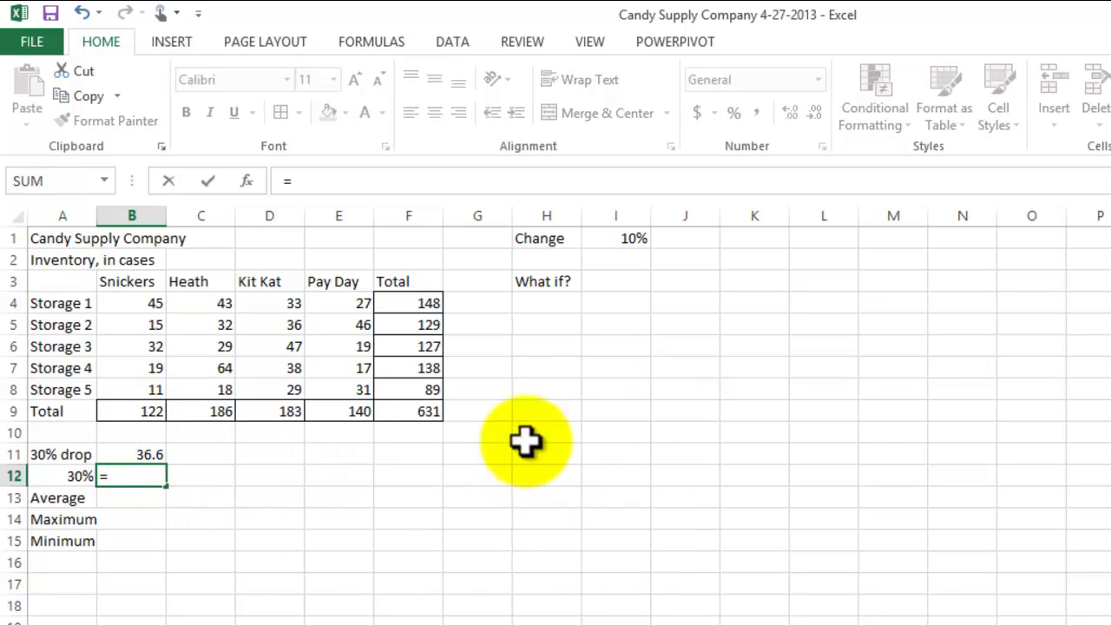
{"action": "left_click", "coordinate": [142, 415]}
{"action": "type", "text": "-"}
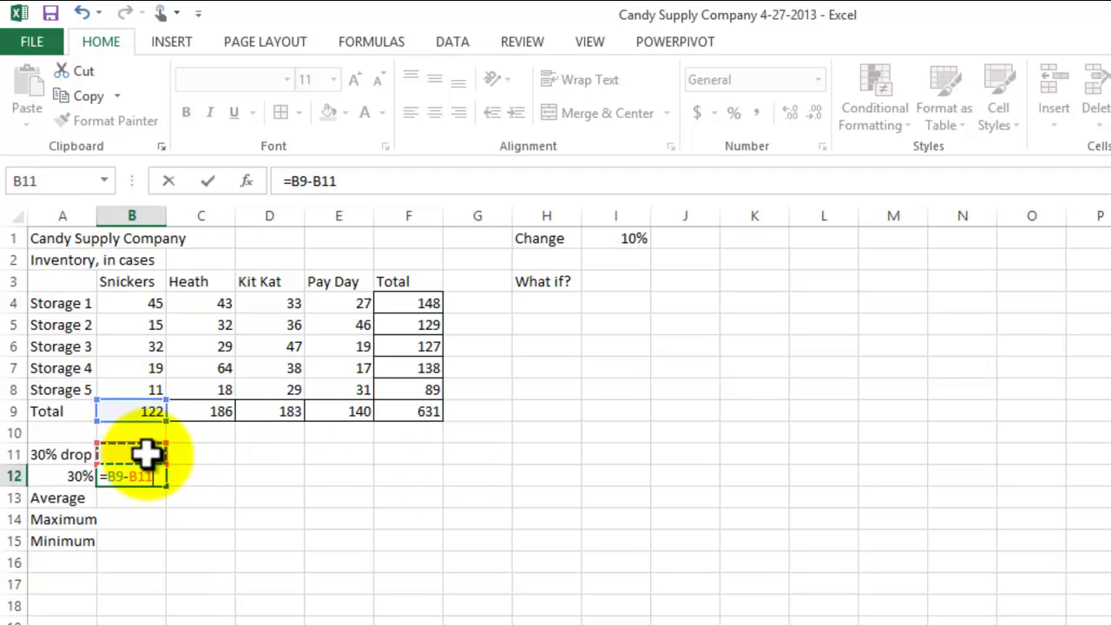
{"action": "left_click", "coordinate": [149, 454]}
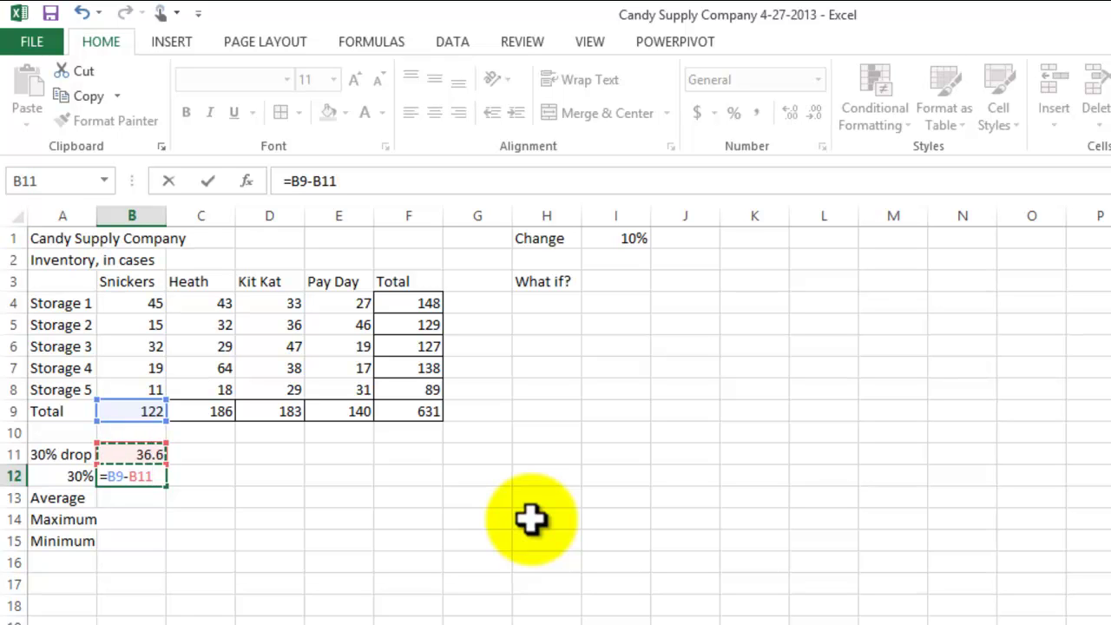
{"action": "key", "text": "Return"}
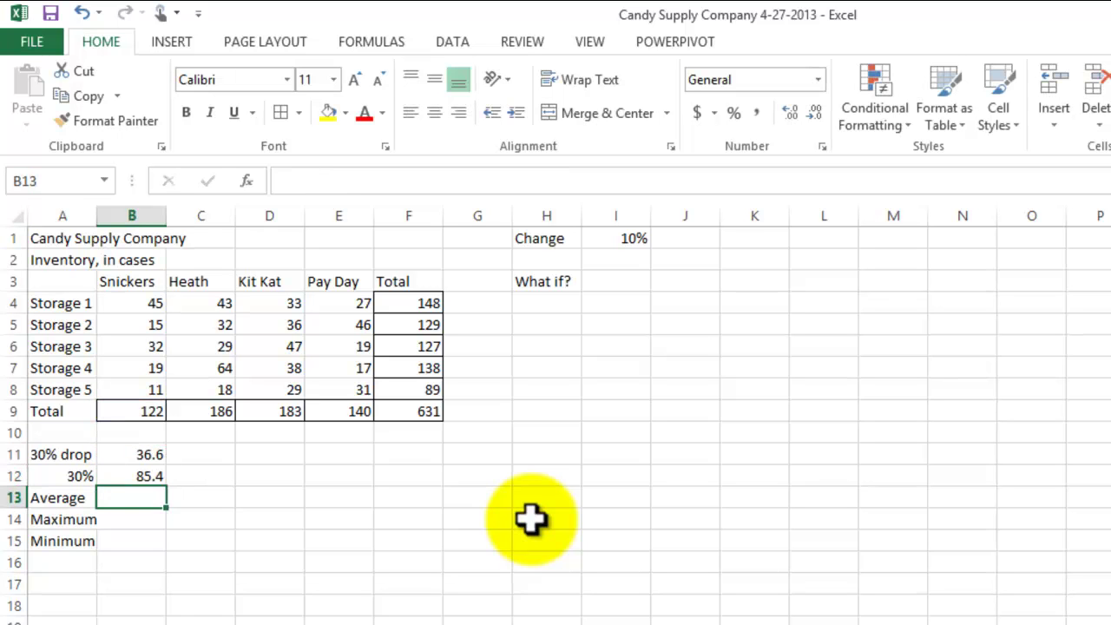
{"action": "left_click", "coordinate": [149, 478]}
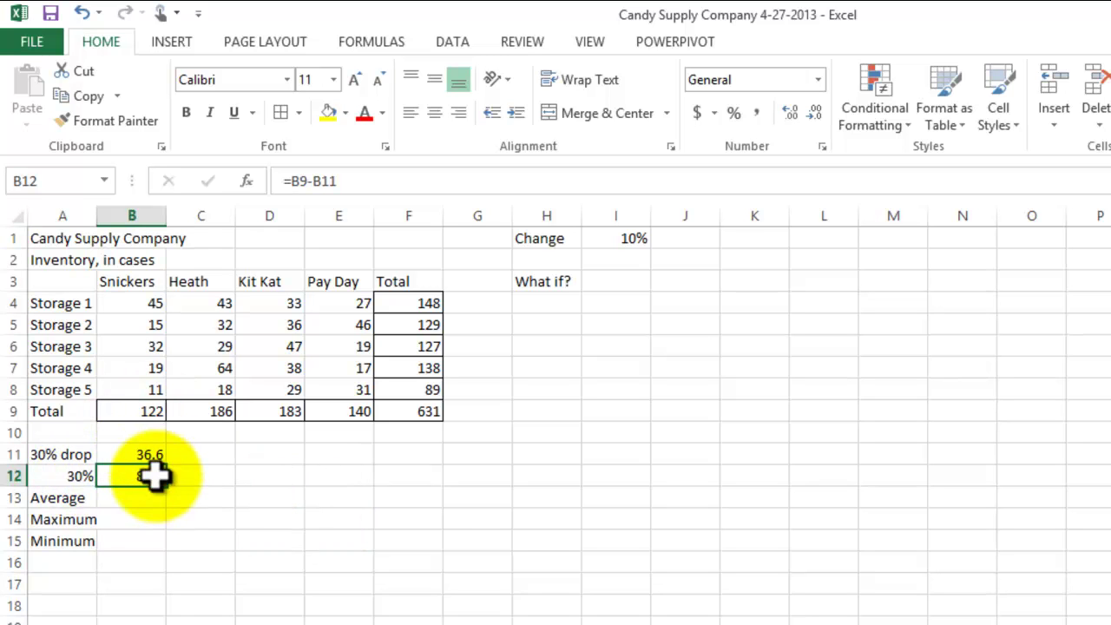
Enter 30% drop formulas =C9*A12 in C11 and =D9*A12 in D11 (55.8, 54.9).
{"action": "left_click", "coordinate": [206, 457]}
{"action": "type", "text": "="}
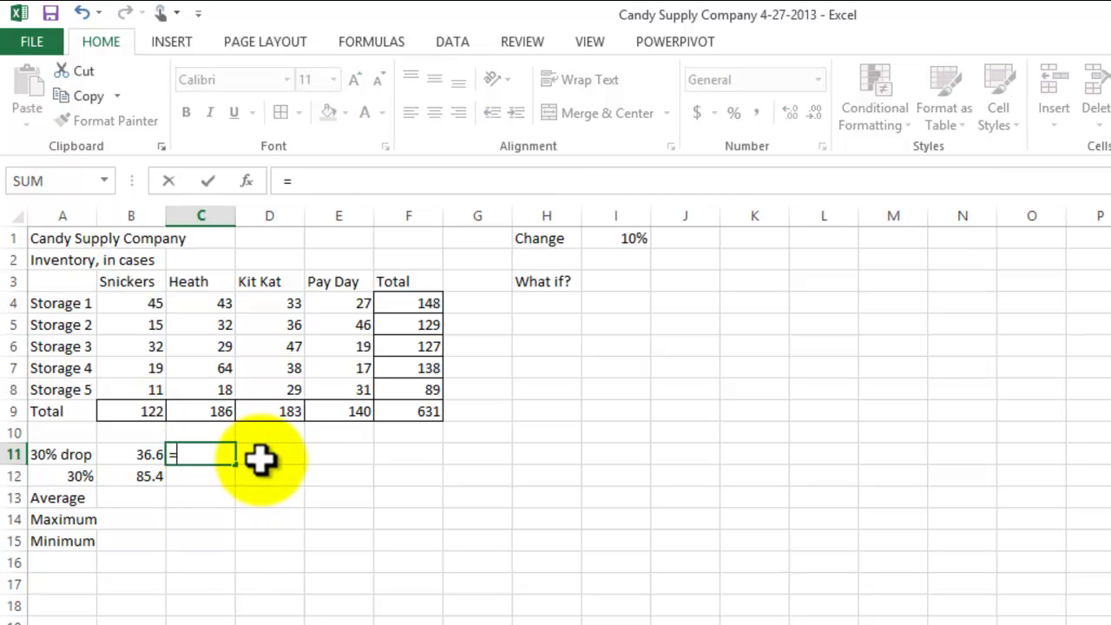
{"action": "left_click", "coordinate": [212, 411]}
{"action": "type", "text": "*"}
{"action": "left_click", "coordinate": [75, 478]}
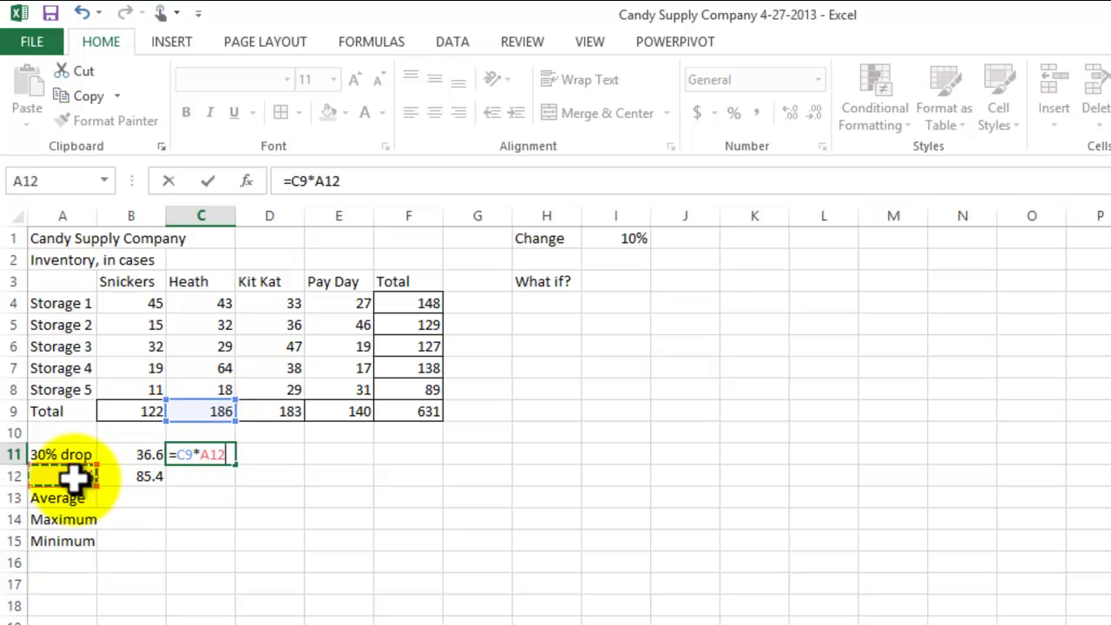
{"action": "key", "text": "Return"}
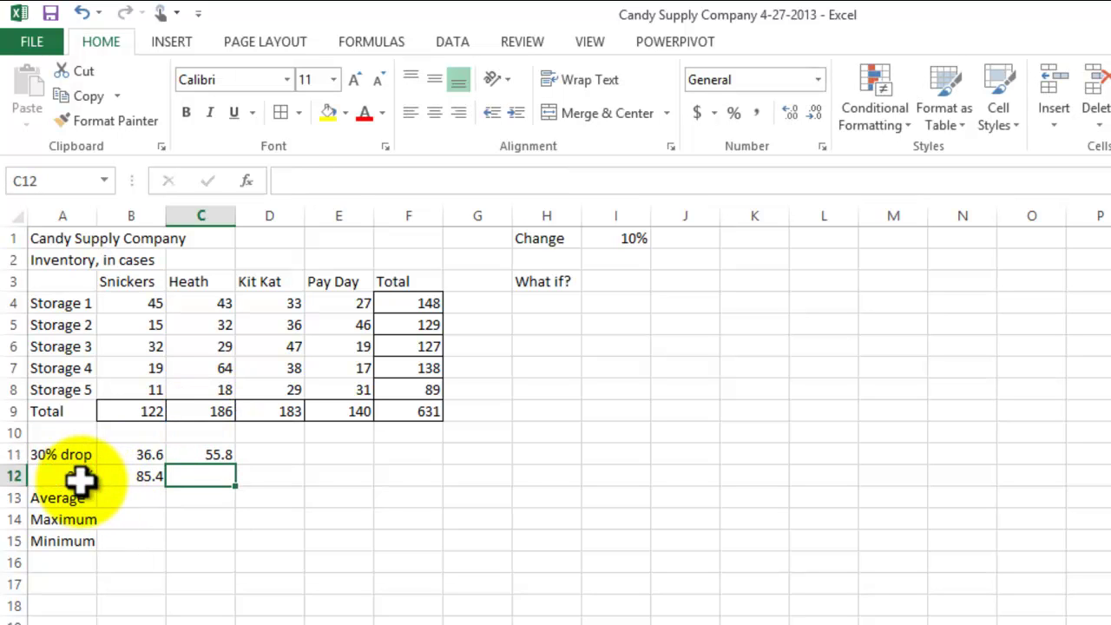
{"action": "left_click", "coordinate": [204, 454]}
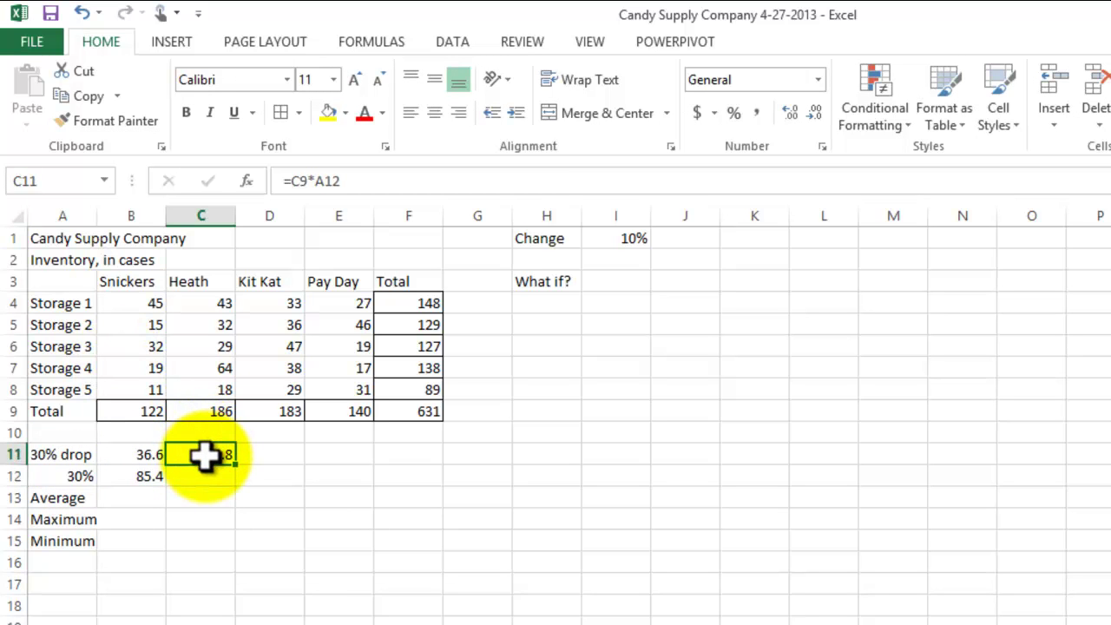
{"action": "left_click", "coordinate": [256, 456]}
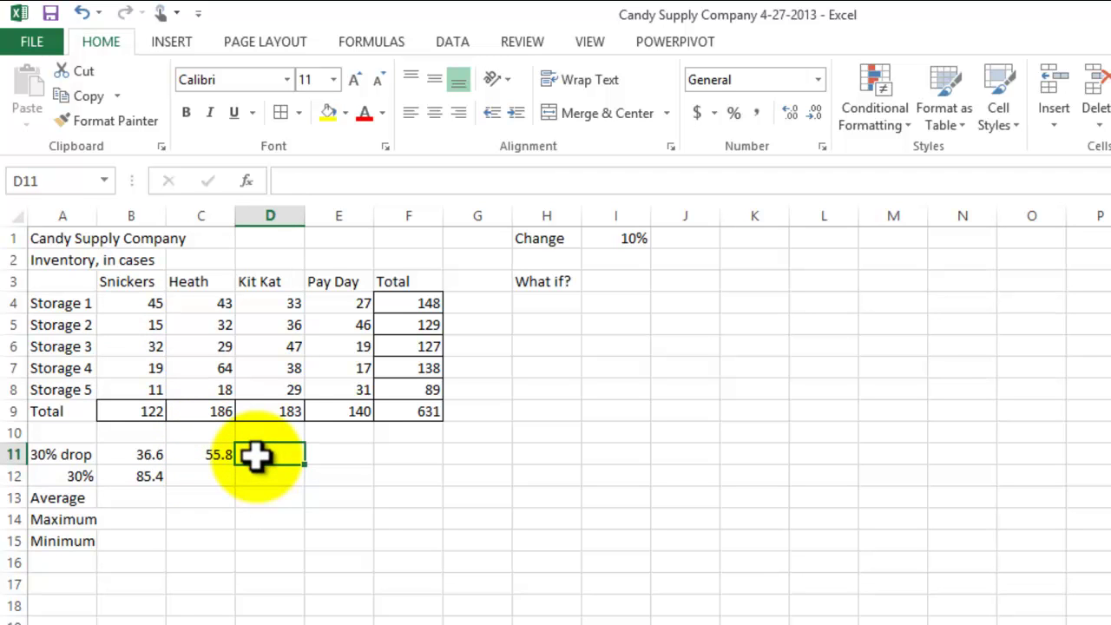
{"action": "type", "text": "="}
{"action": "left_click", "coordinate": [282, 410]}
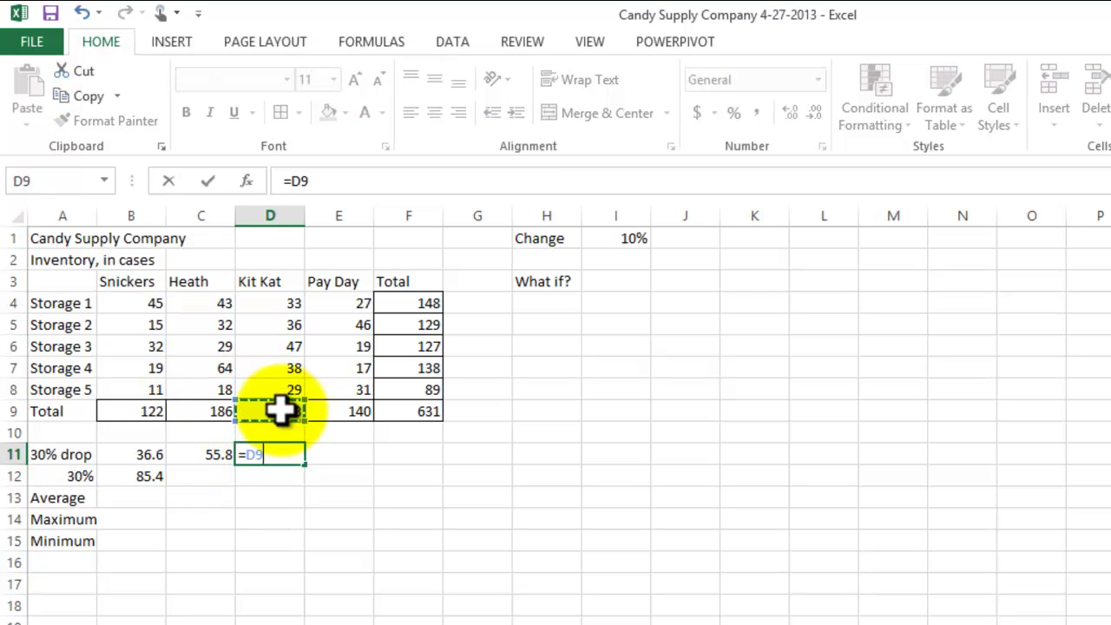
{"action": "type", "text": "*"}
{"action": "left_click", "coordinate": [76, 479]}
{"action": "key", "text": "Return"}
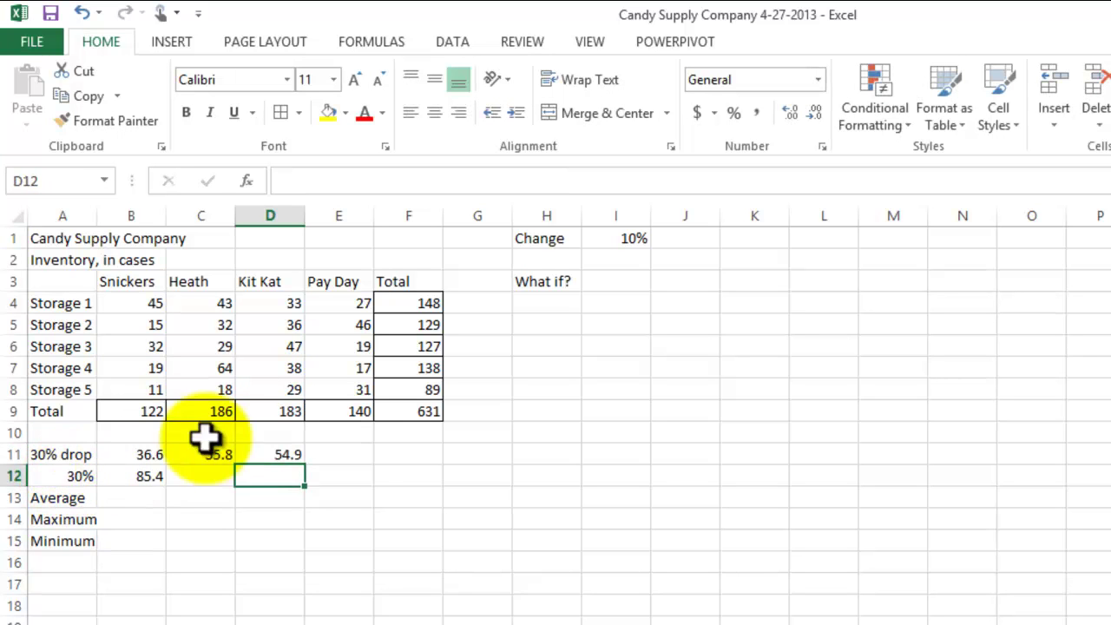
Enter =E9*A12 in E11 for Pay Day (42), then reselect B12.
{"action": "left_click", "coordinate": [344, 457]}
{"action": "type", "text": "="}
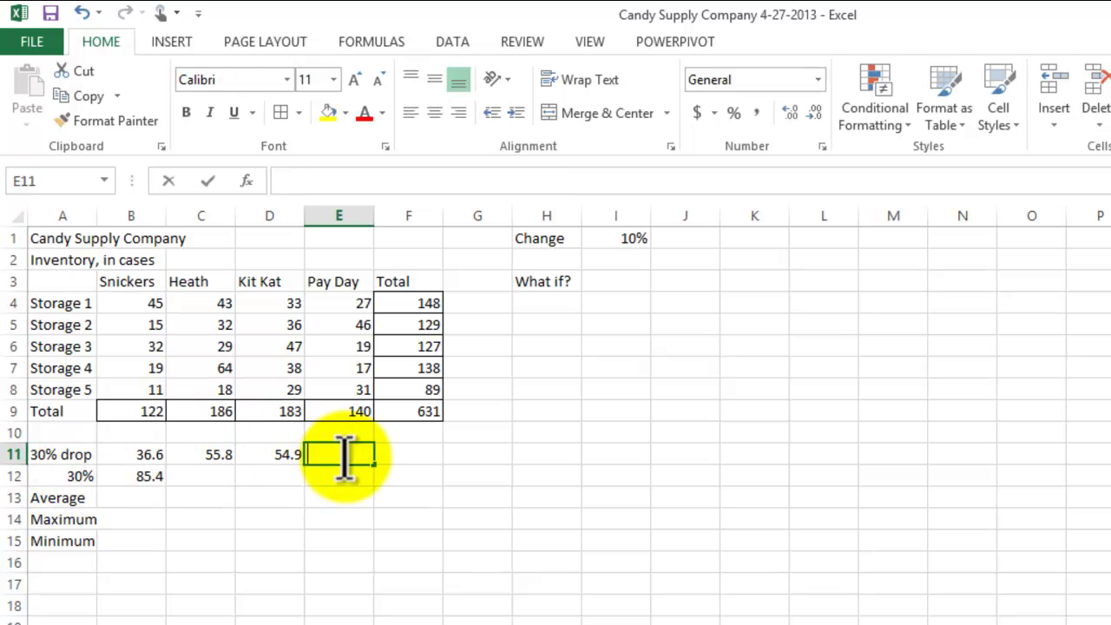
{"action": "left_click", "coordinate": [338, 412]}
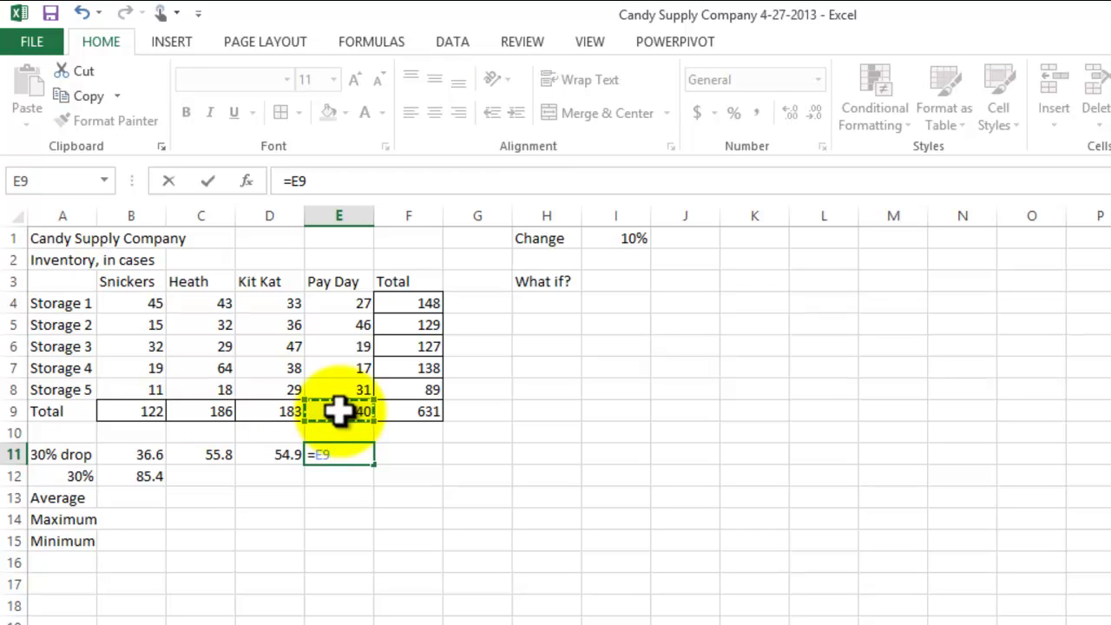
{"action": "type", "text": "*"}
{"action": "left_click", "coordinate": [76, 474]}
{"action": "key", "text": "Return"}
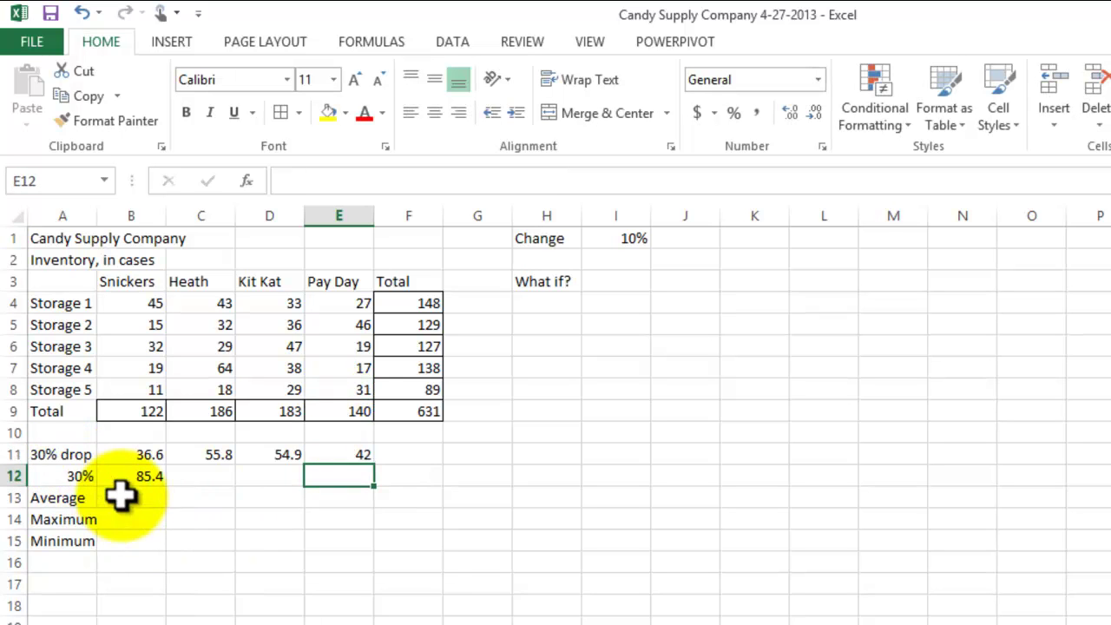
{"action": "left_click", "coordinate": [120, 477]}
{"action": "left_click", "coordinate": [213, 477]}
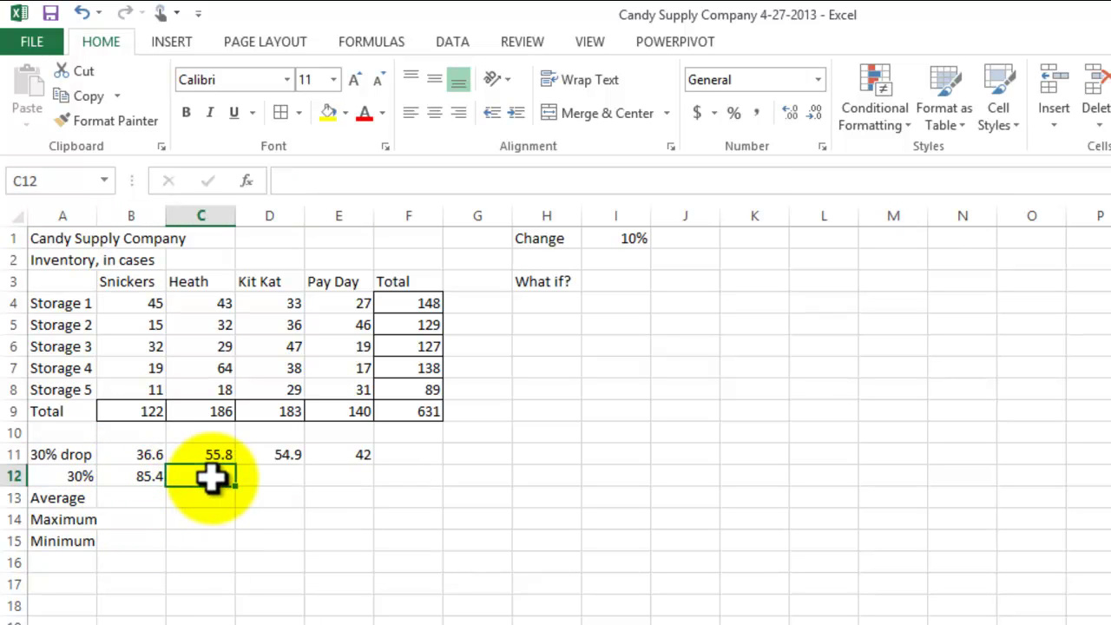
{"action": "left_click", "coordinate": [146, 478]}
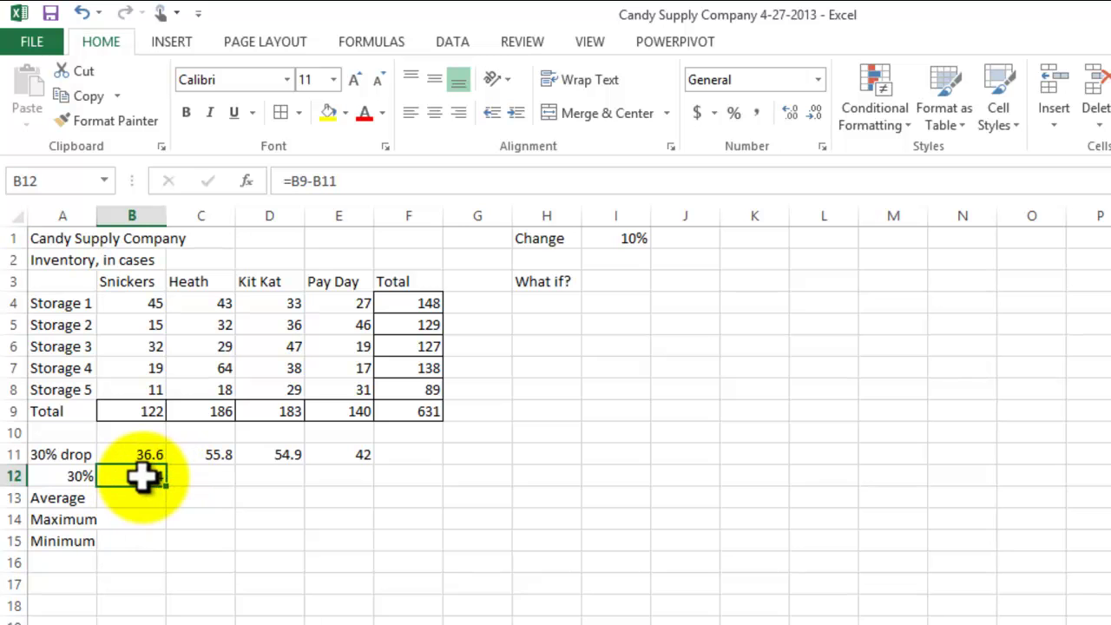
Copy B12's =B9-B11 formula and select C12:E12 as the destination.
{"action": "left_click", "coordinate": [83, 97]}
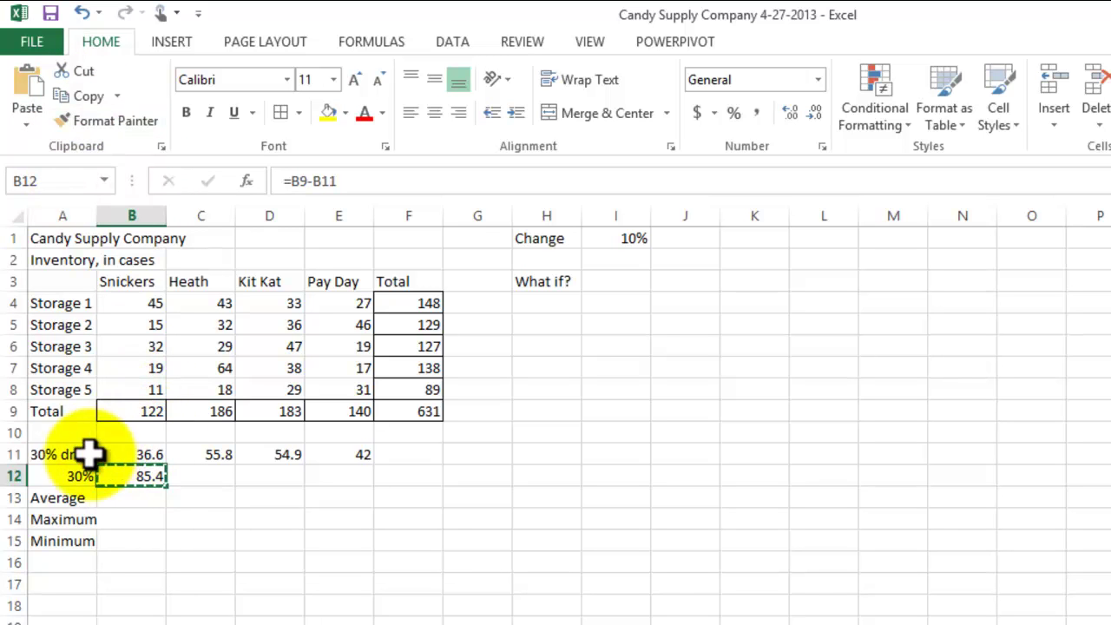
{"action": "left_click", "coordinate": [213, 479]}
{"action": "left_click_drag", "start_coordinate": [222, 476], "coordinate": [322, 472]}
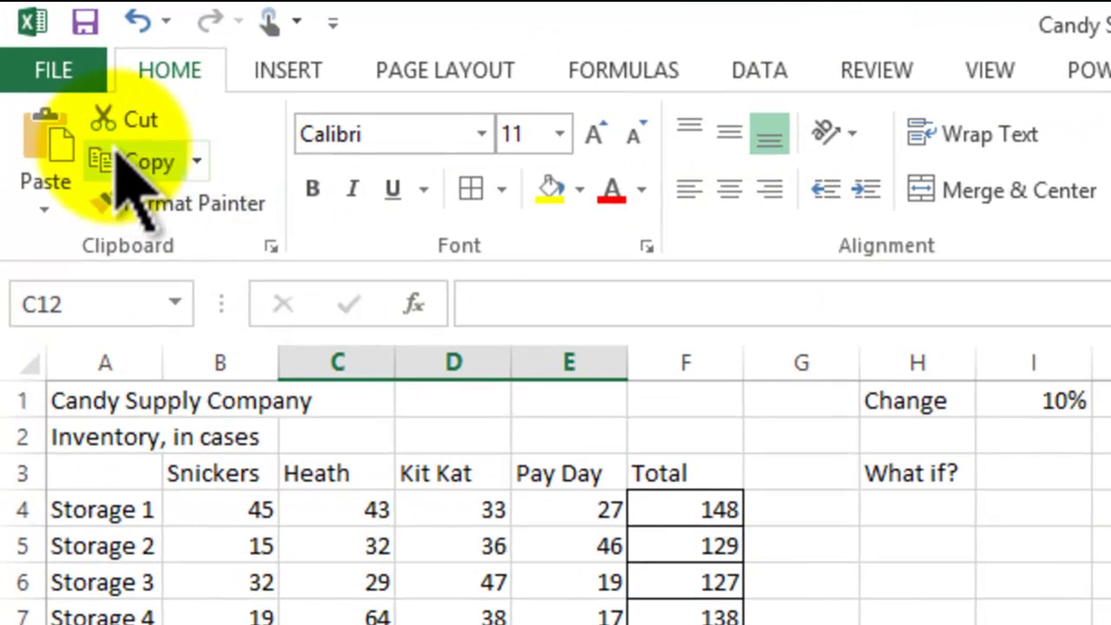
Paste B12's remaining-stock formula into C12:E12 as Formulas, giving 130.2, 128.1 and 98.
{"action": "left_click", "coordinate": [41, 206]}
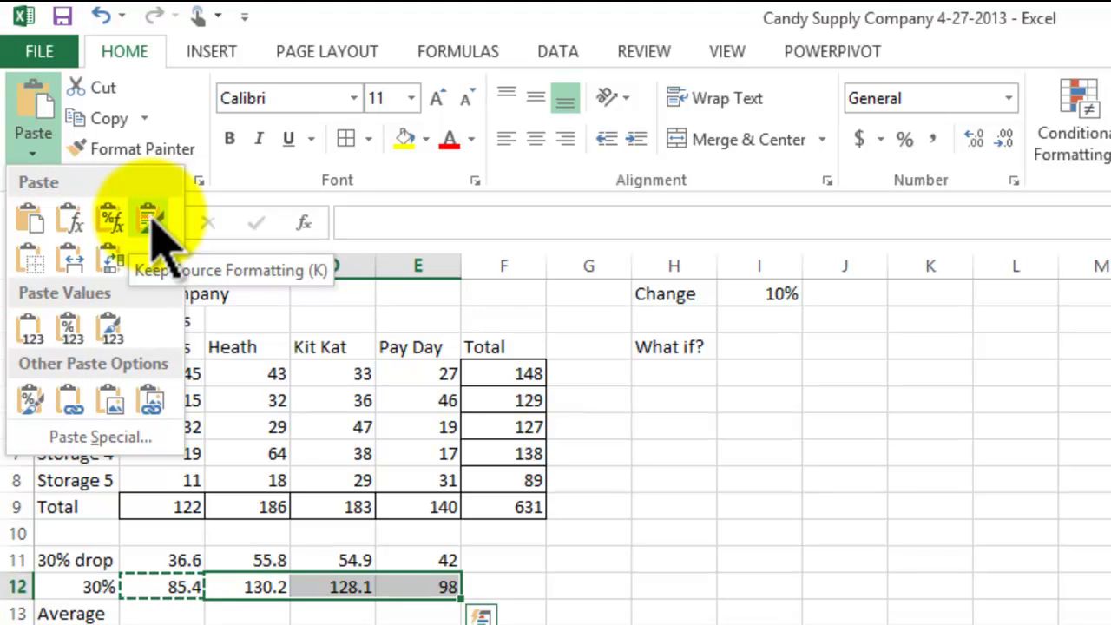
{"action": "left_click", "coordinate": [73, 230]}
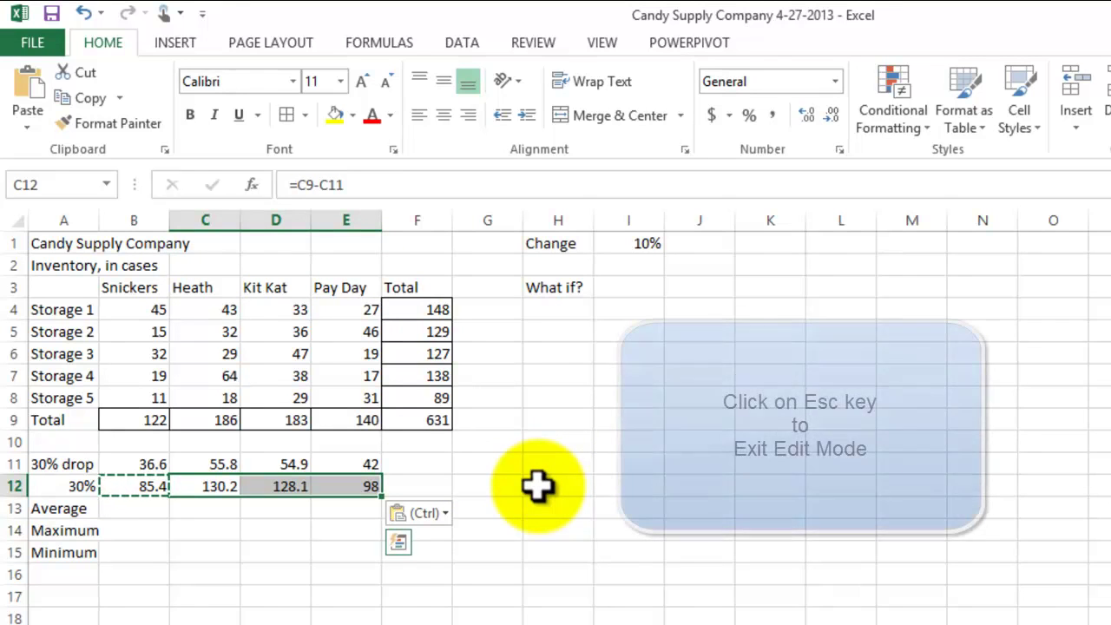
{"action": "left_click", "coordinate": [452, 517]}
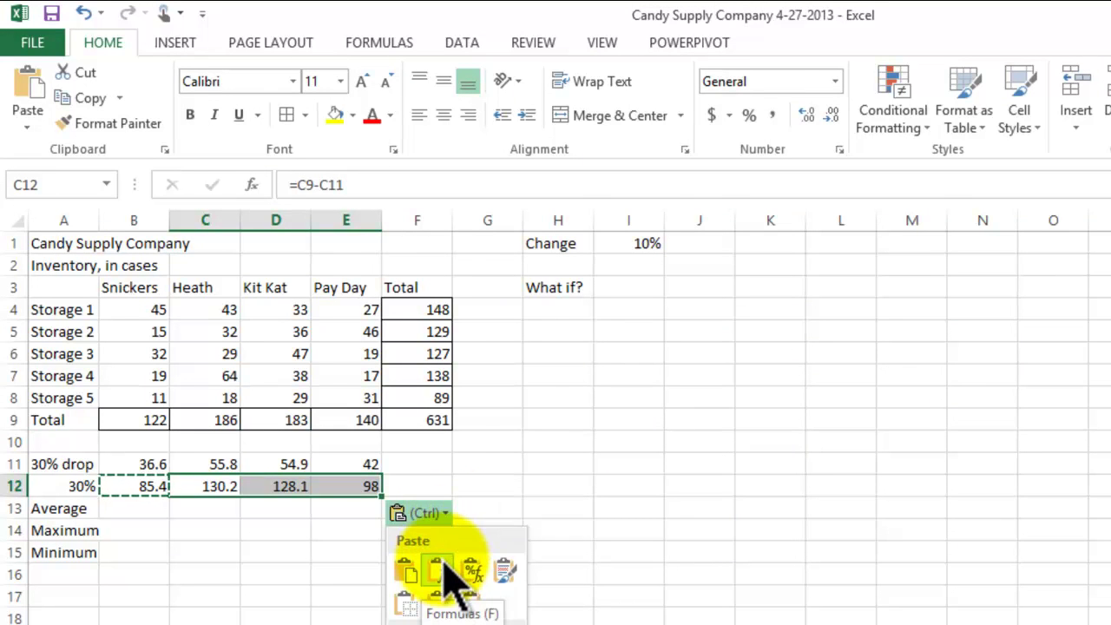
{"action": "left_click", "coordinate": [439, 569]}
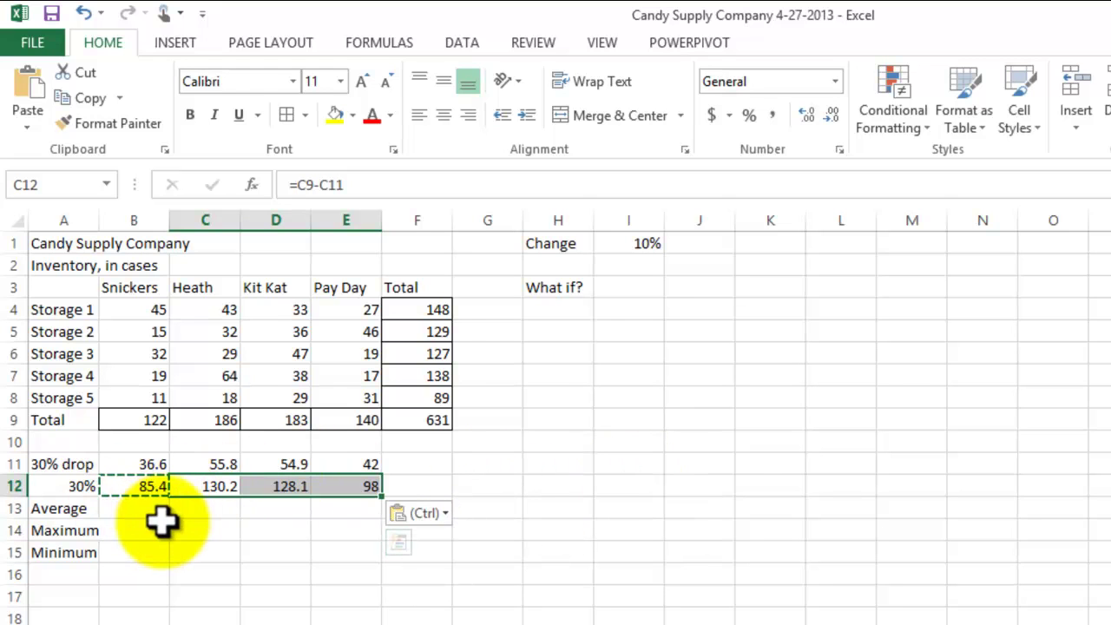
{"action": "key", "text": "Escape"}
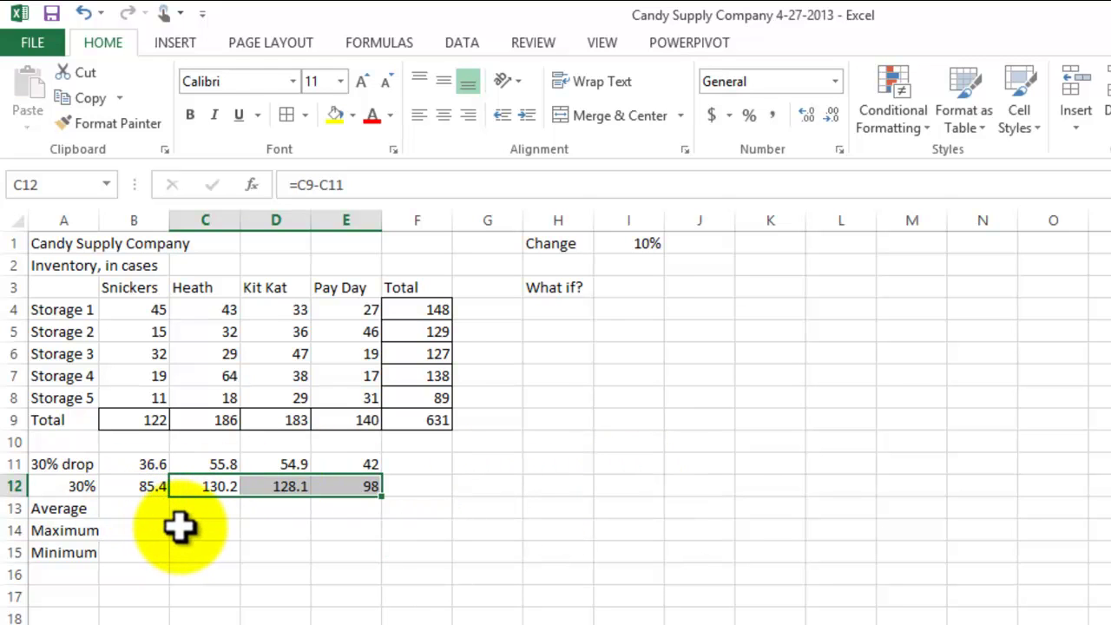
{"action": "left_click", "coordinate": [373, 560]}
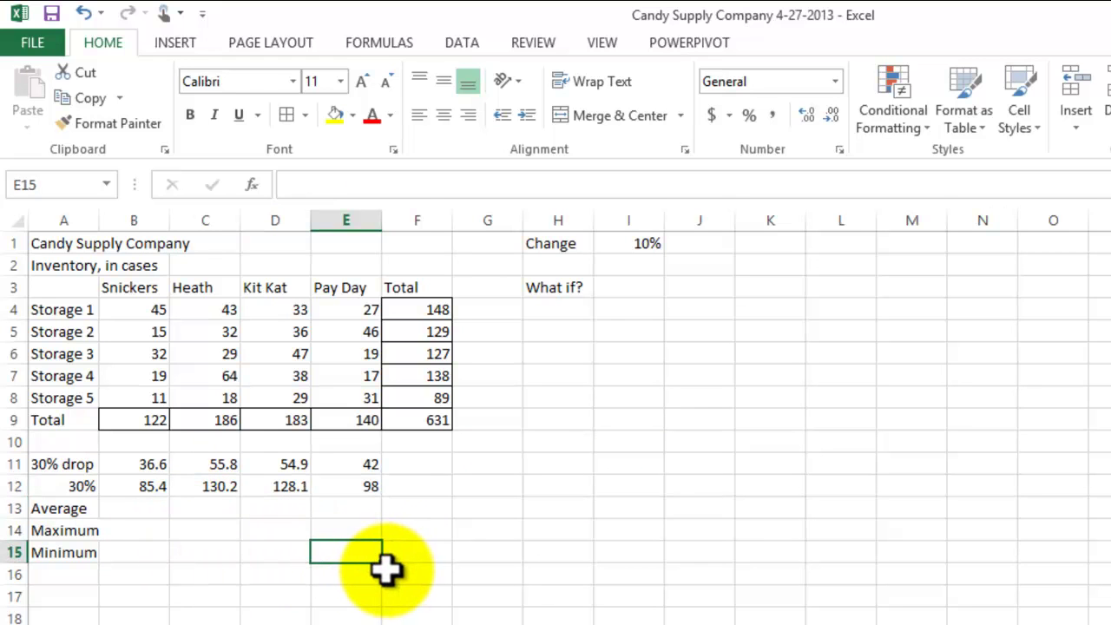
Enter =AVERAGE(B4:B8) in B13 for a Snickers average of 24.4 and select it for copying.
{"action": "left_click", "coordinate": [146, 509]}
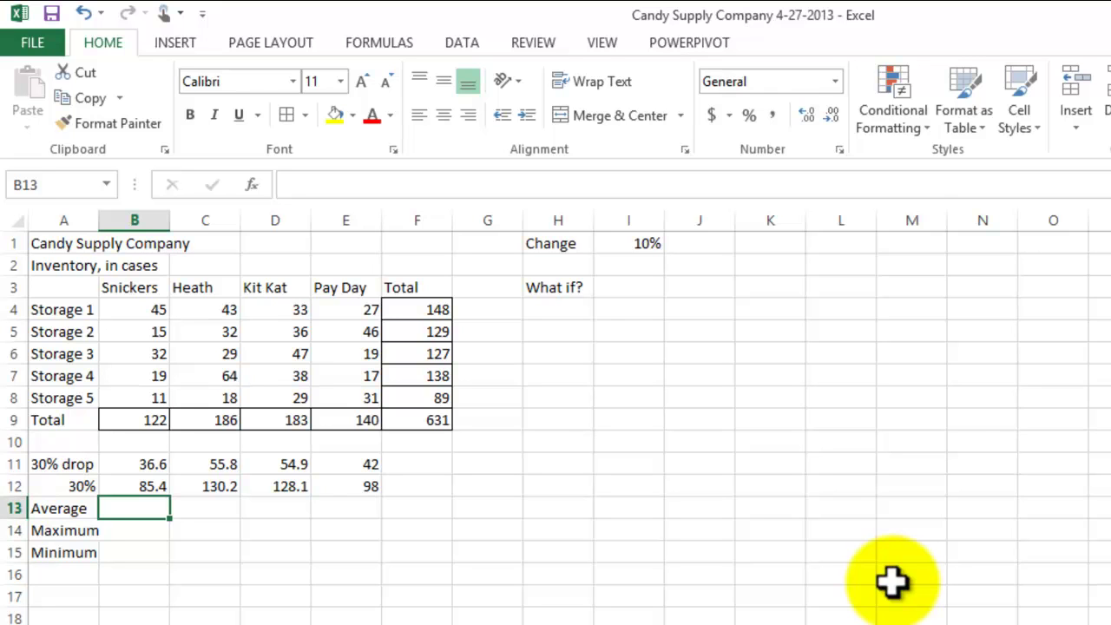
{"action": "type", "text": "=ave"}
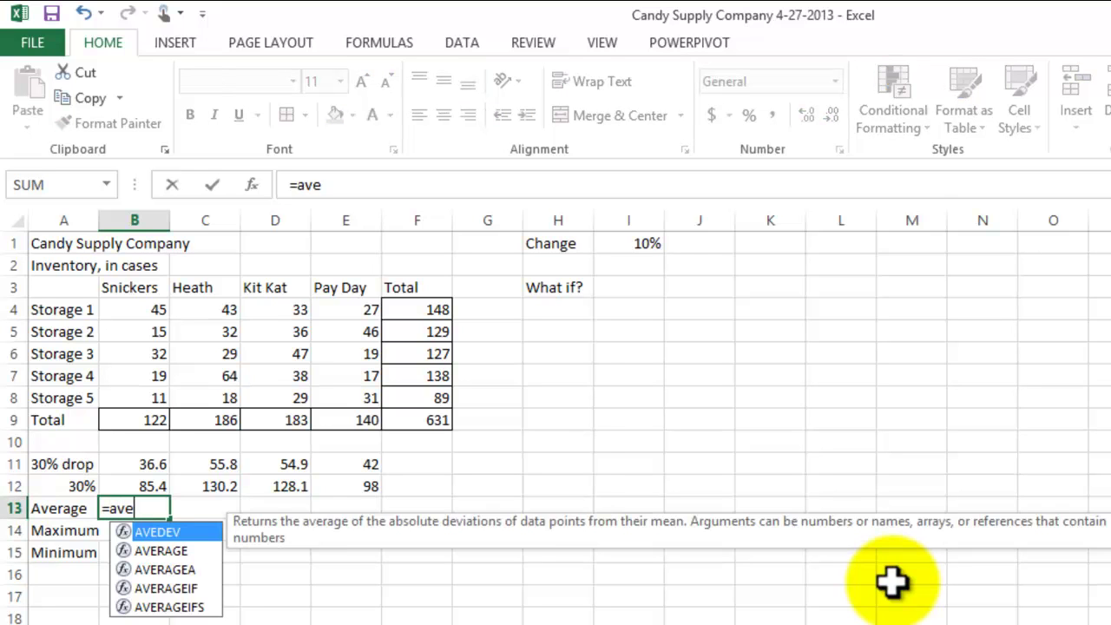
{"action": "type", "text": "rage("}
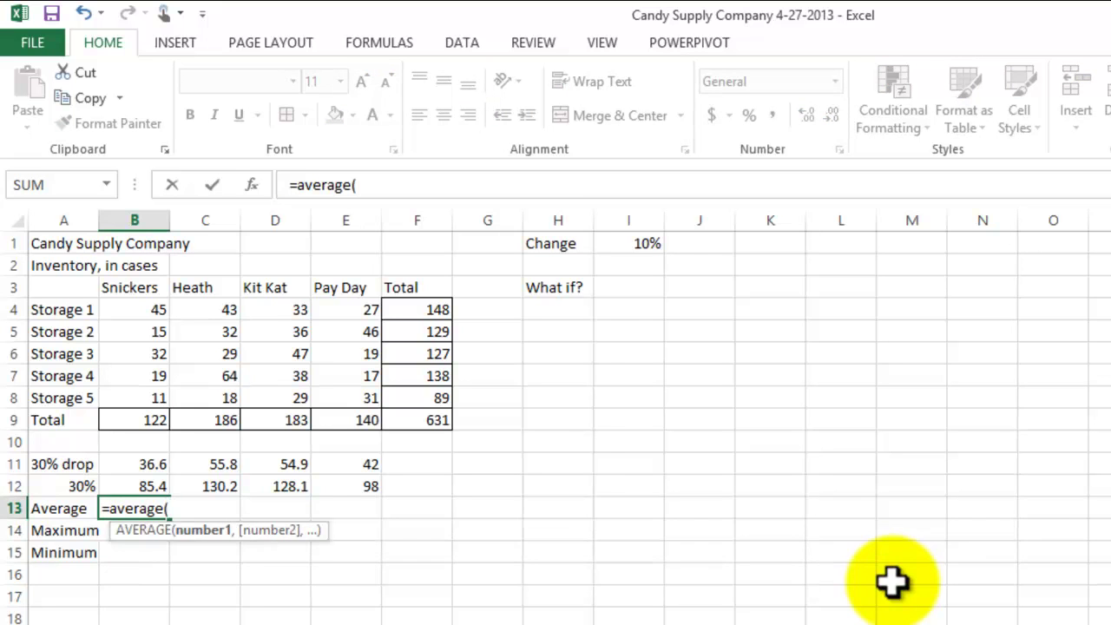
{"action": "left_click_drag", "start_coordinate": [148, 312], "coordinate": [148, 392]}
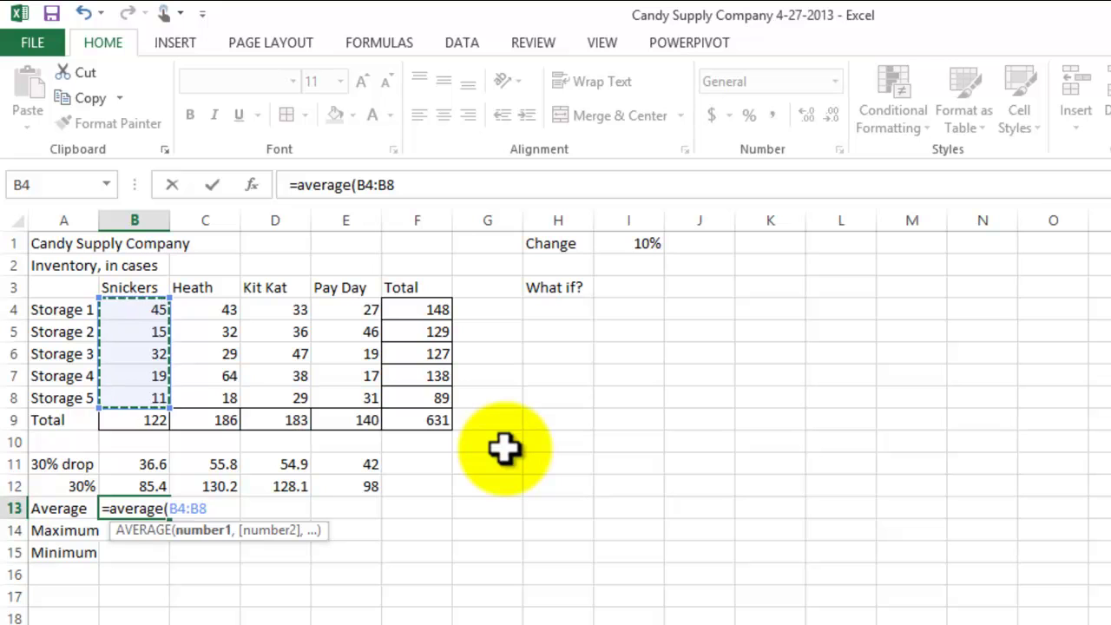
{"action": "type", "text": ")"}
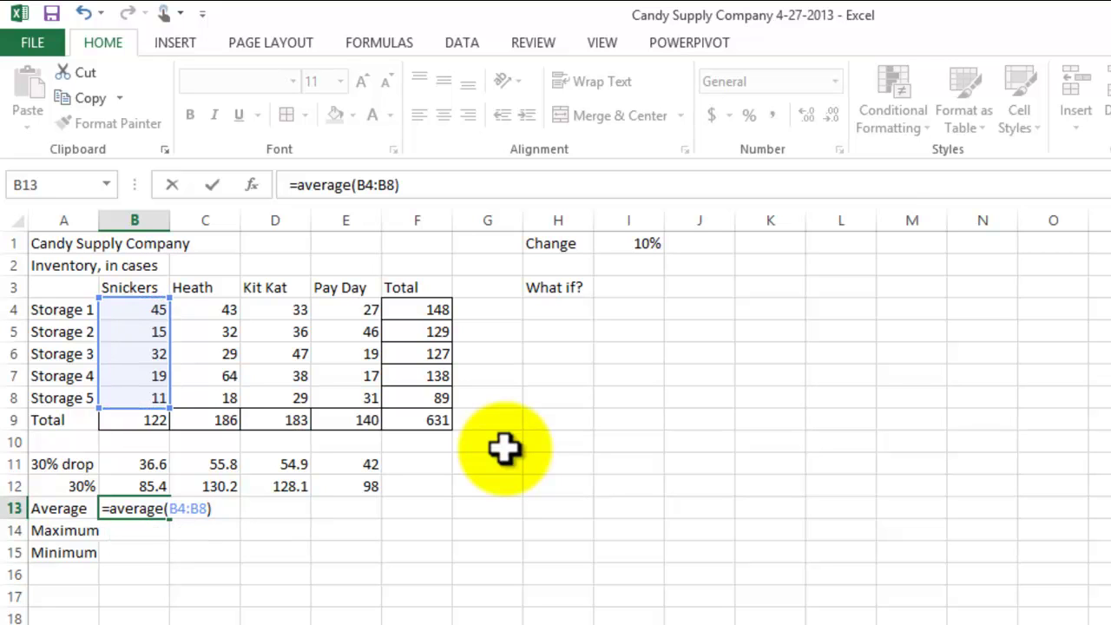
{"action": "key", "text": "Return"}
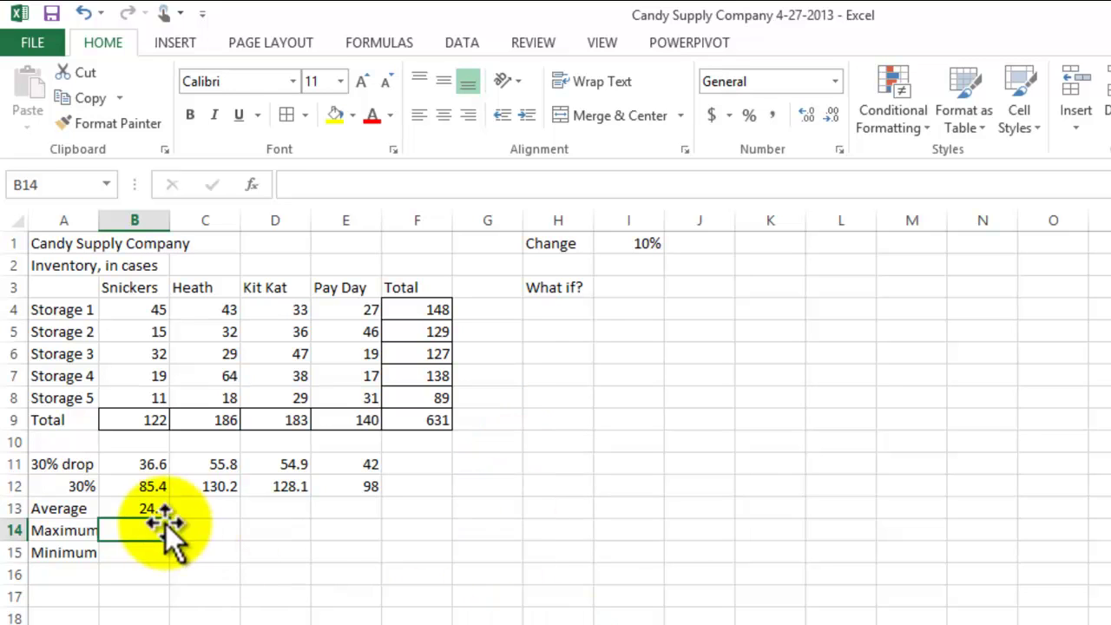
{"action": "left_click", "coordinate": [147, 509]}
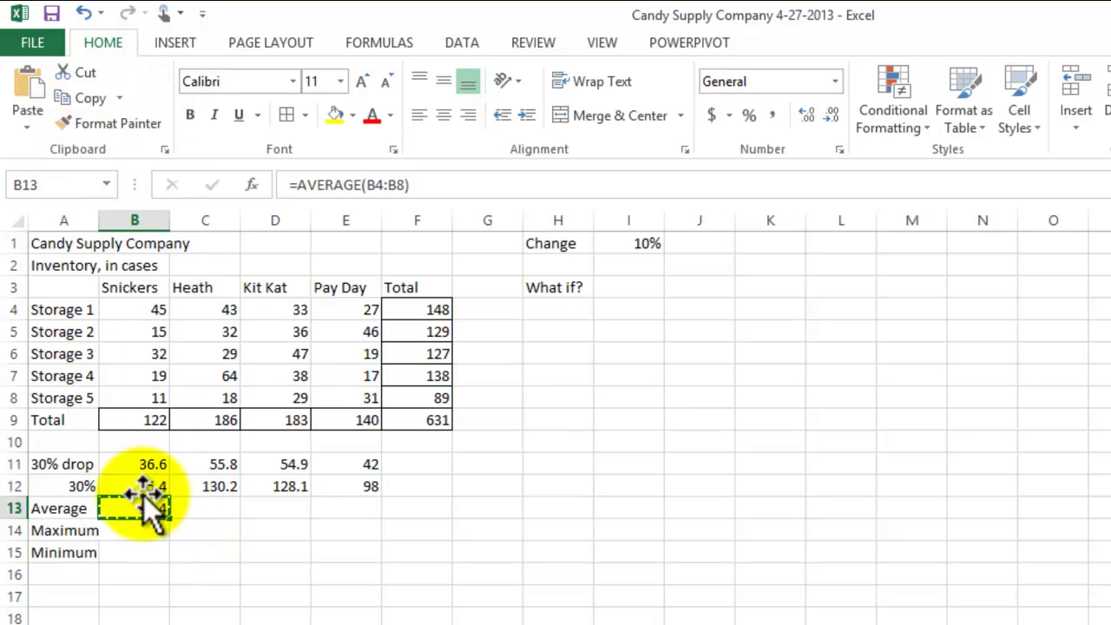
Paste B13's averaging formula into C13:E13 as Formulas only.
{"action": "left_click", "coordinate": [220, 510]}
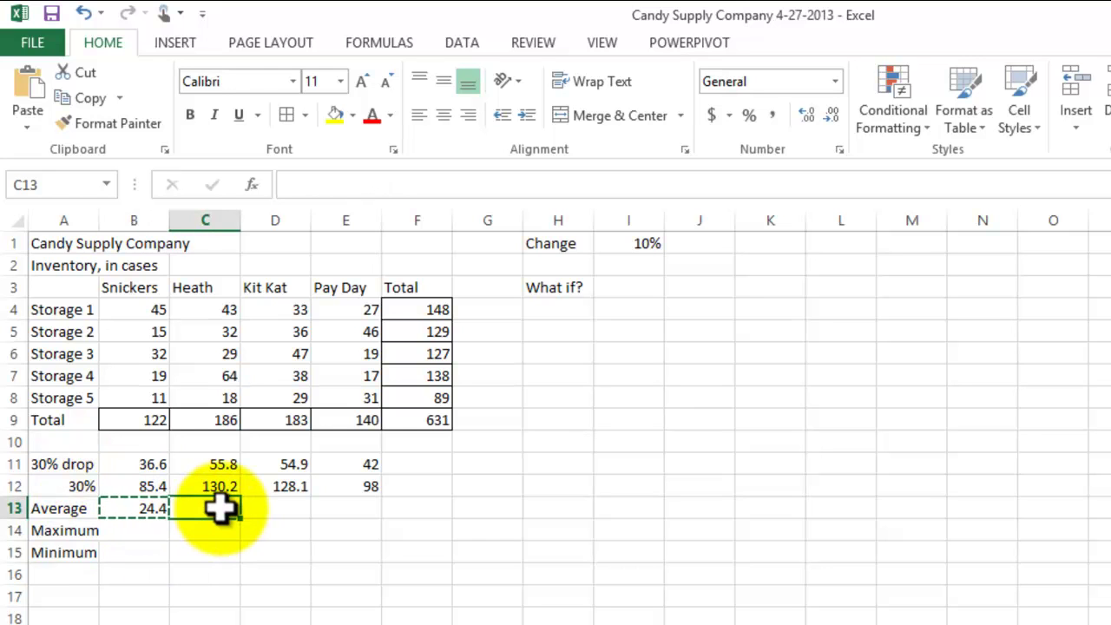
{"action": "left_click_drag", "start_coordinate": [208, 508], "coordinate": [337, 510]}
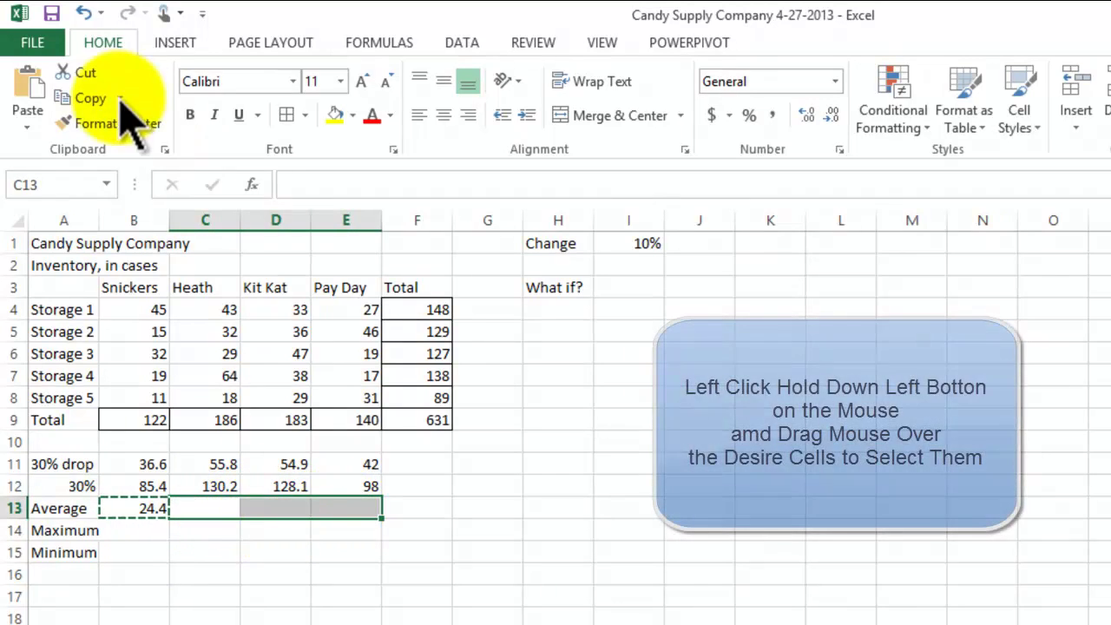
{"action": "left_click", "coordinate": [28, 130]}
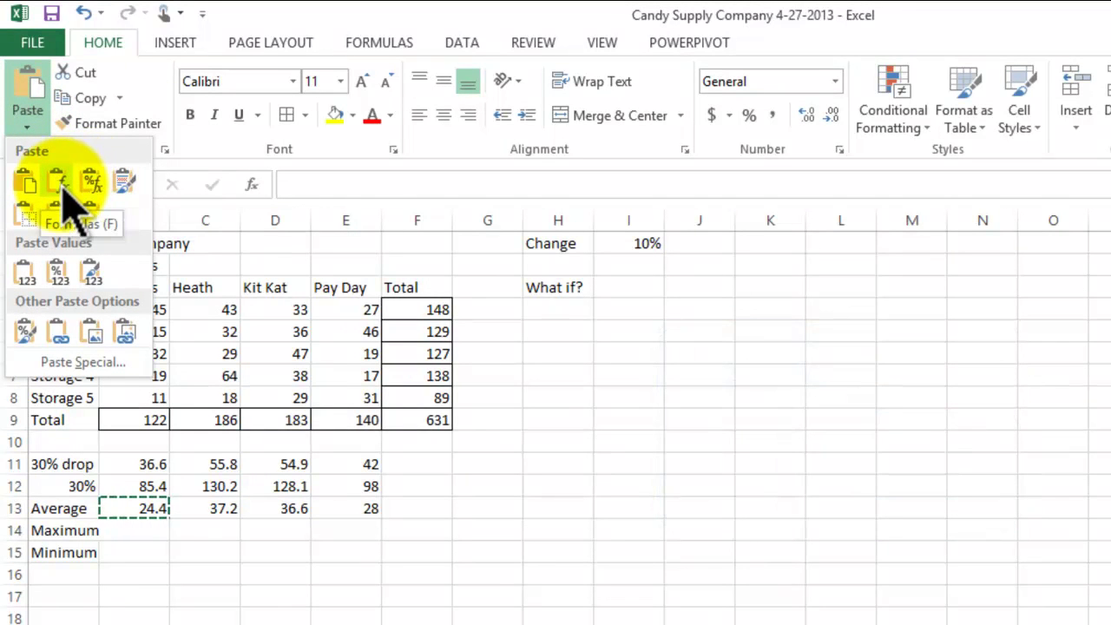
{"action": "left_click", "coordinate": [61, 184]}
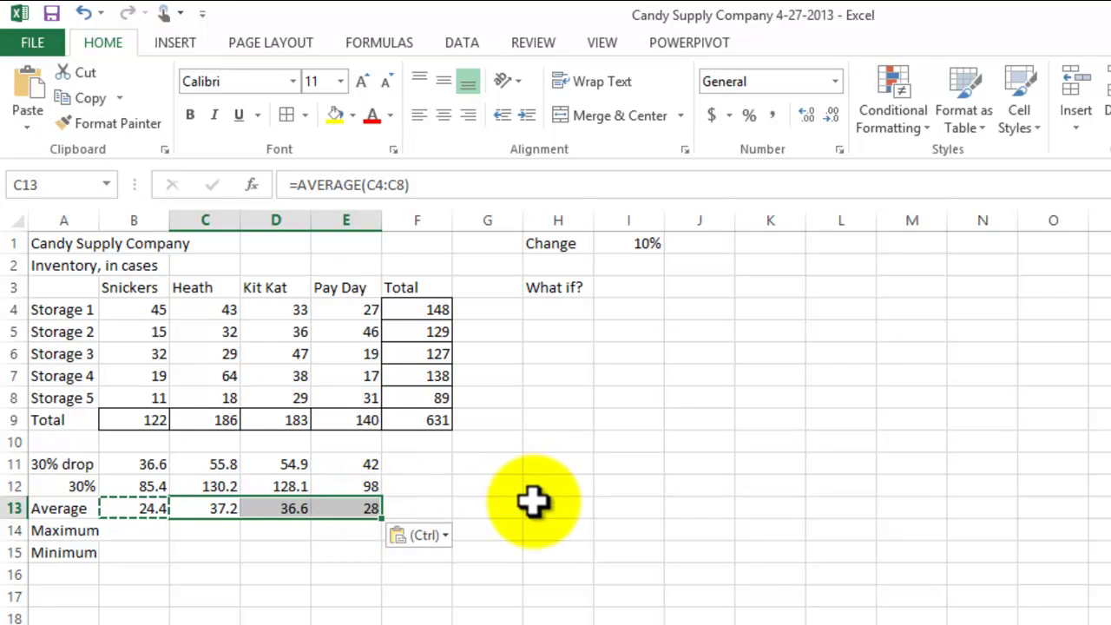
{"action": "key", "text": "Escape"}
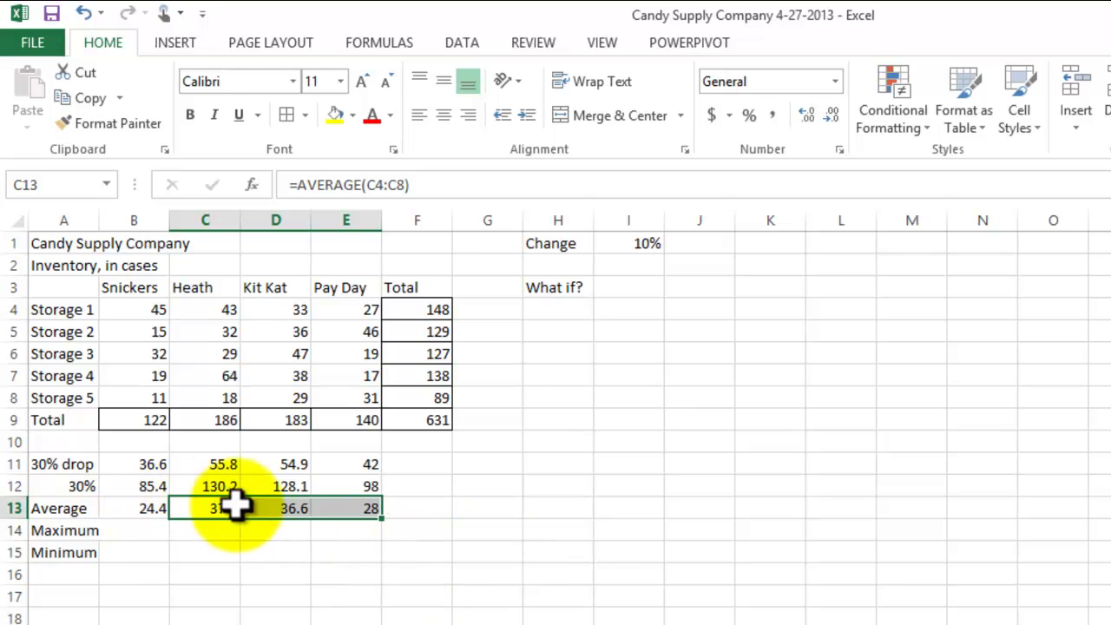
Check the Heath, Kit Kat and Pay Day average formulas, reading 37.2, 36.6 and 28.
{"action": "left_click", "coordinate": [205, 508]}
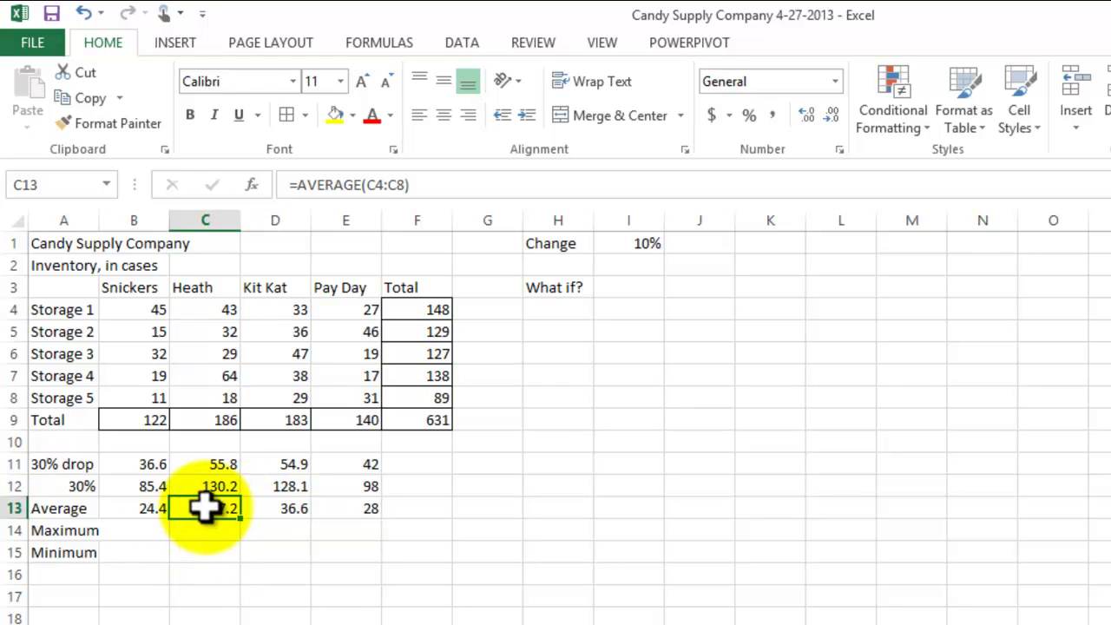
{"action": "double_click", "coordinate": [204, 508]}
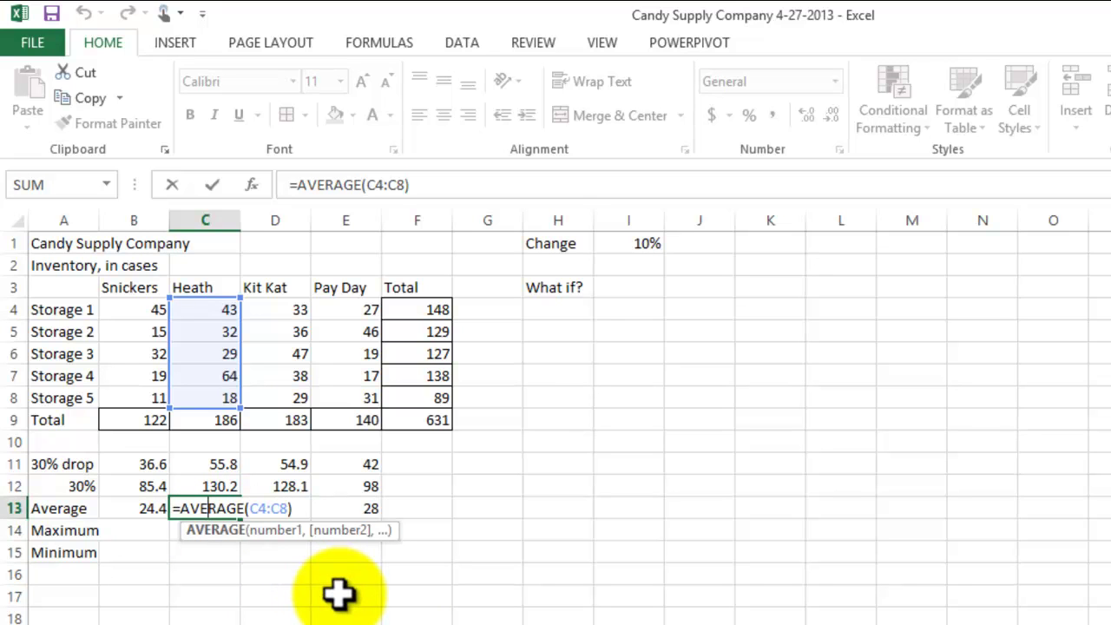
{"action": "key", "text": "Return"}
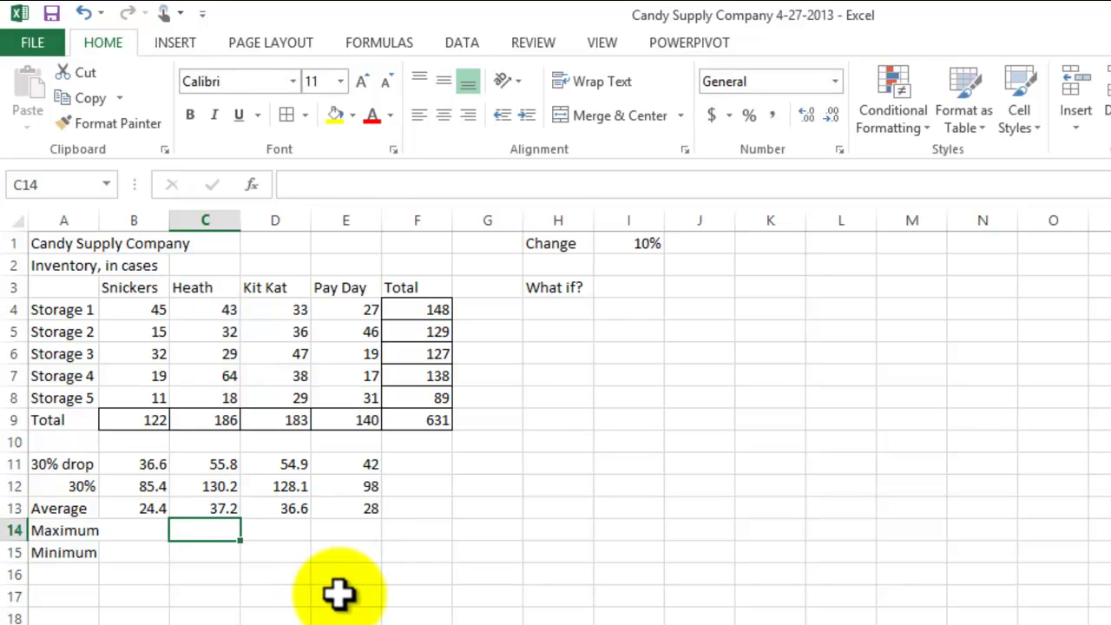
{"action": "left_click", "coordinate": [294, 511]}
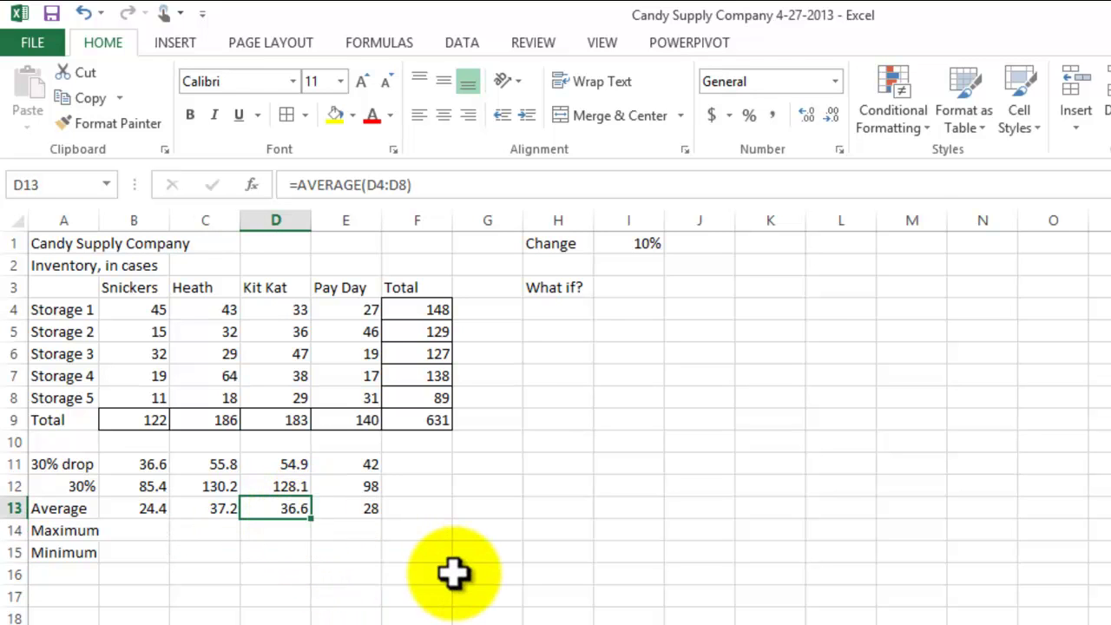
{"action": "left_click", "coordinate": [373, 510]}
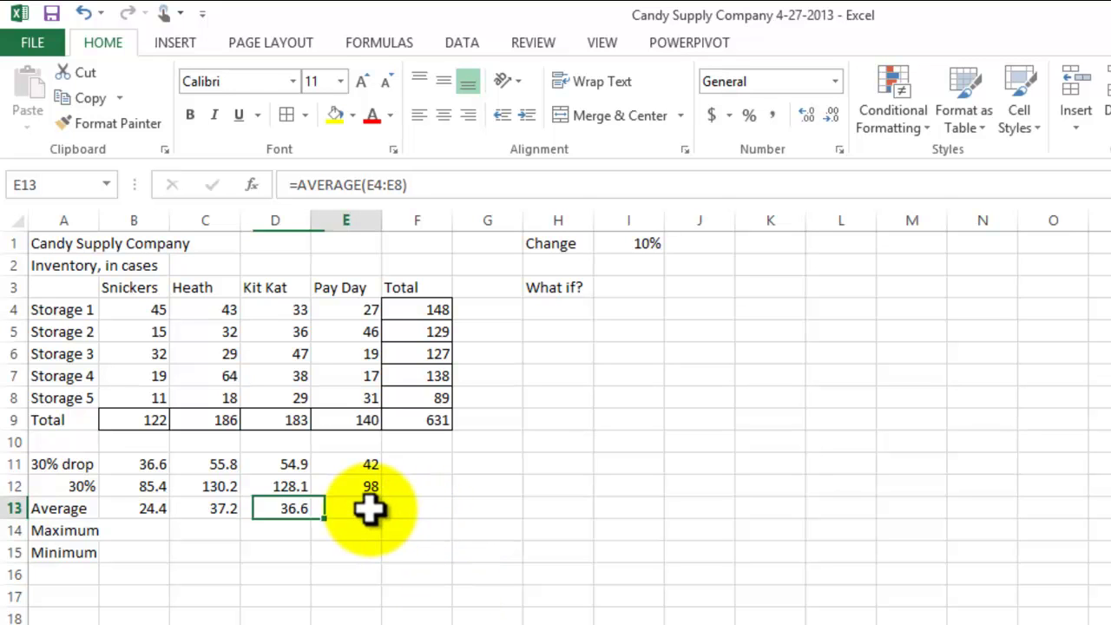
{"action": "left_click", "coordinate": [434, 184]}
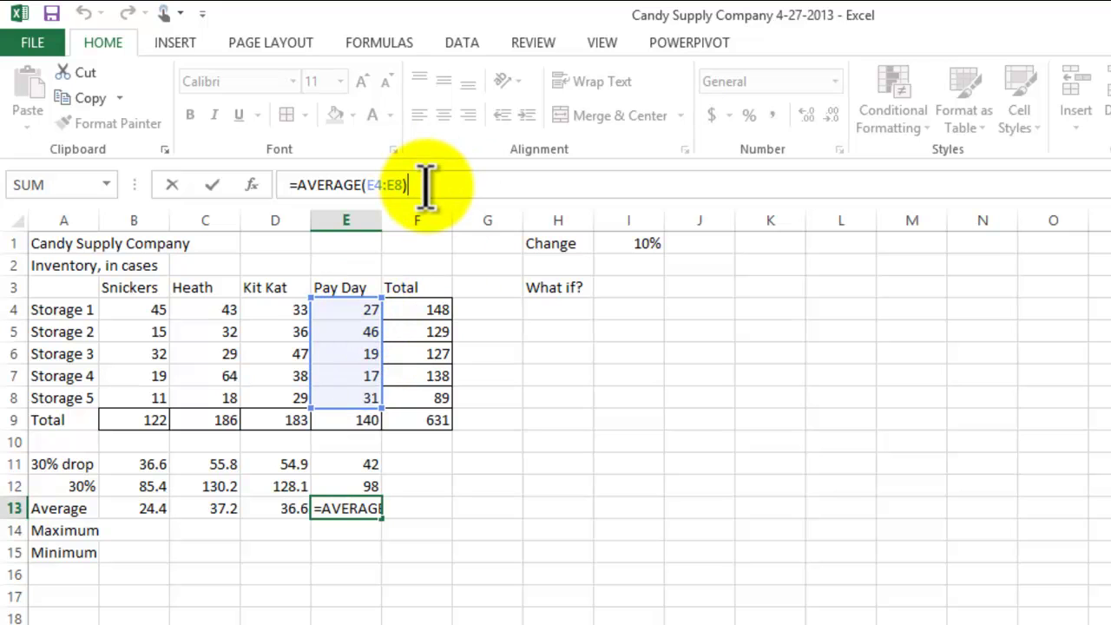
{"action": "key", "text": "Return"}
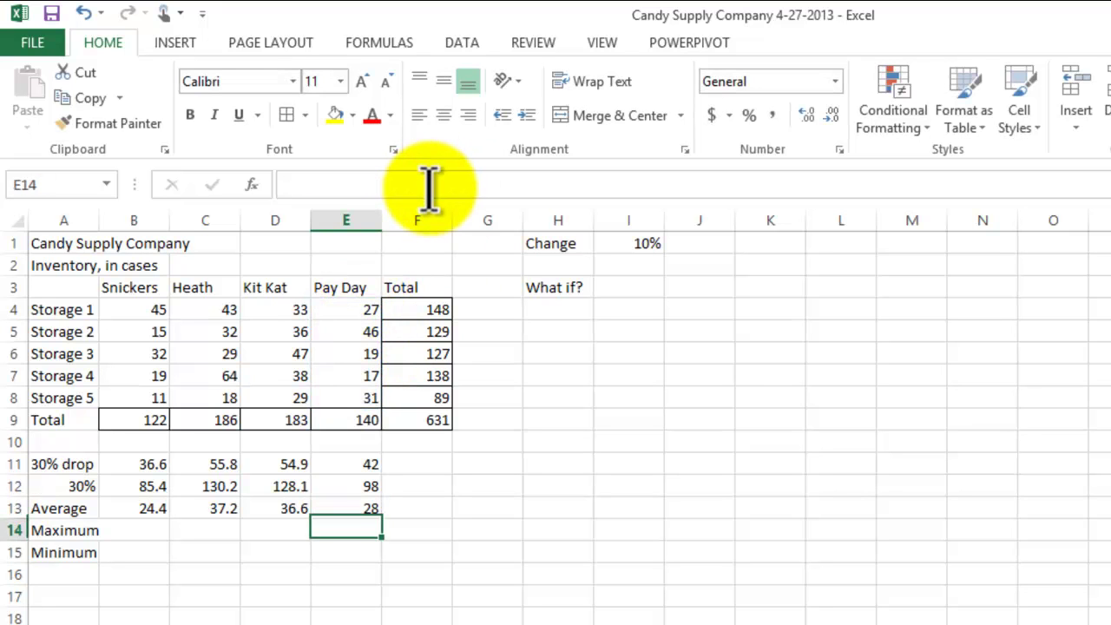
{"action": "left_click", "coordinate": [571, 486]}
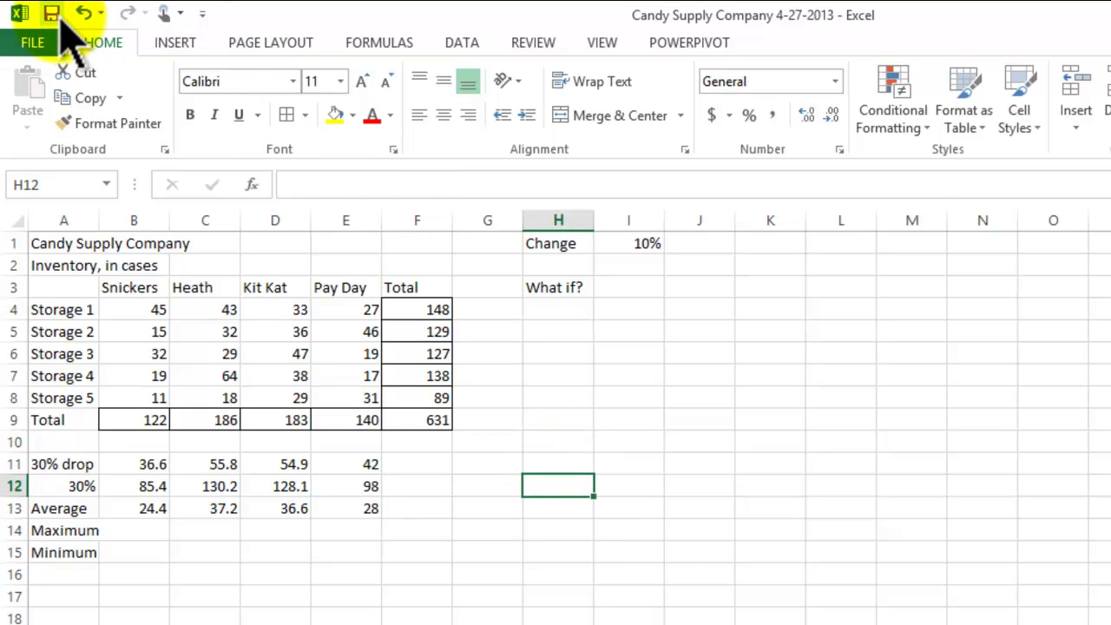
{"action": "left_click", "coordinate": [330, 617]}
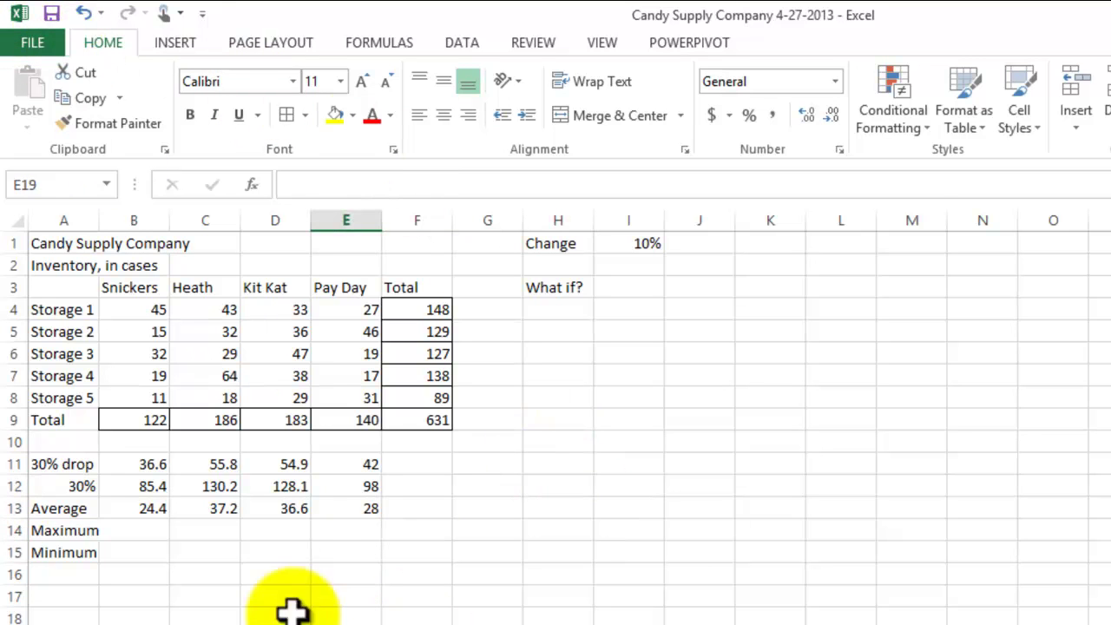
Enter =MAX(B4:B8) in B14, showing 45, and copy it.
{"action": "left_click", "coordinate": [156, 529]}
{"action": "type", "text": "="}
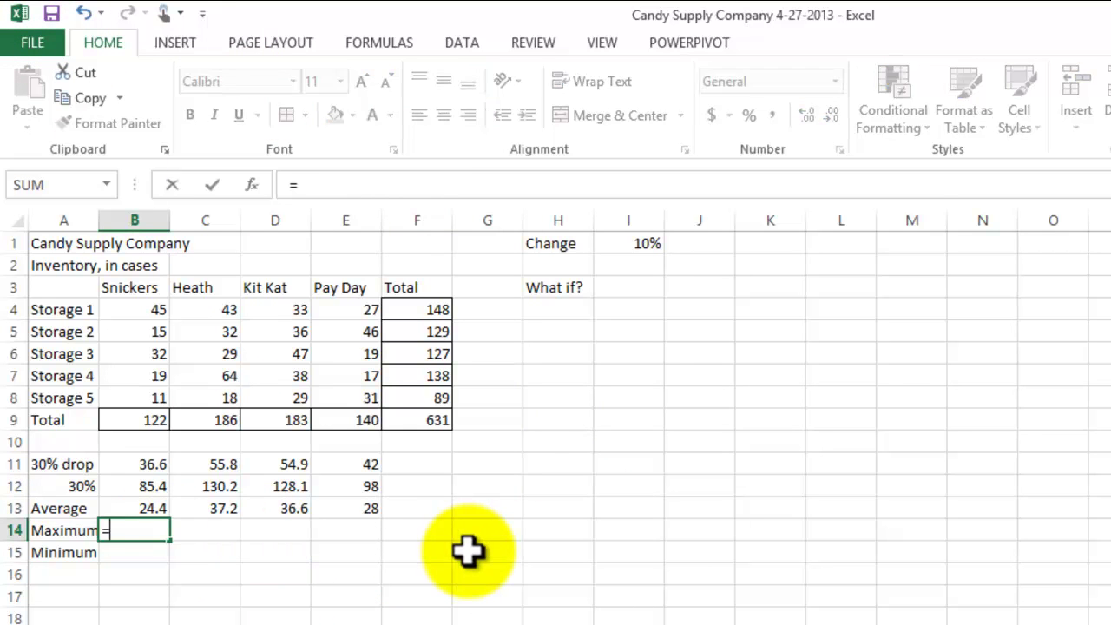
{"action": "type", "text": "max("}
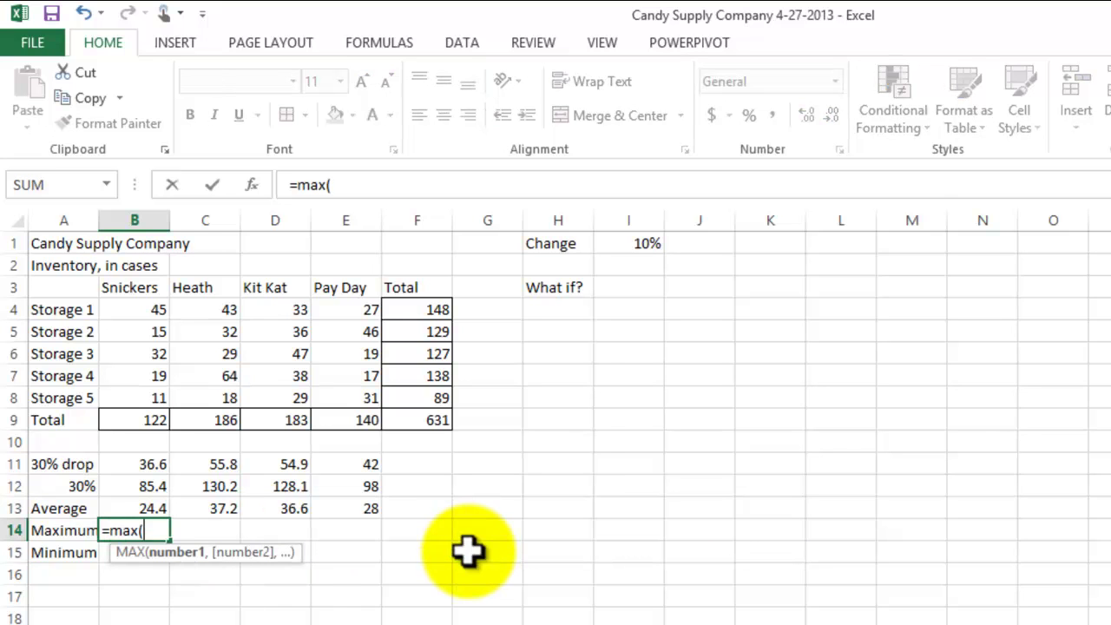
{"action": "left_click_drag", "start_coordinate": [139, 304], "coordinate": [148, 395]}
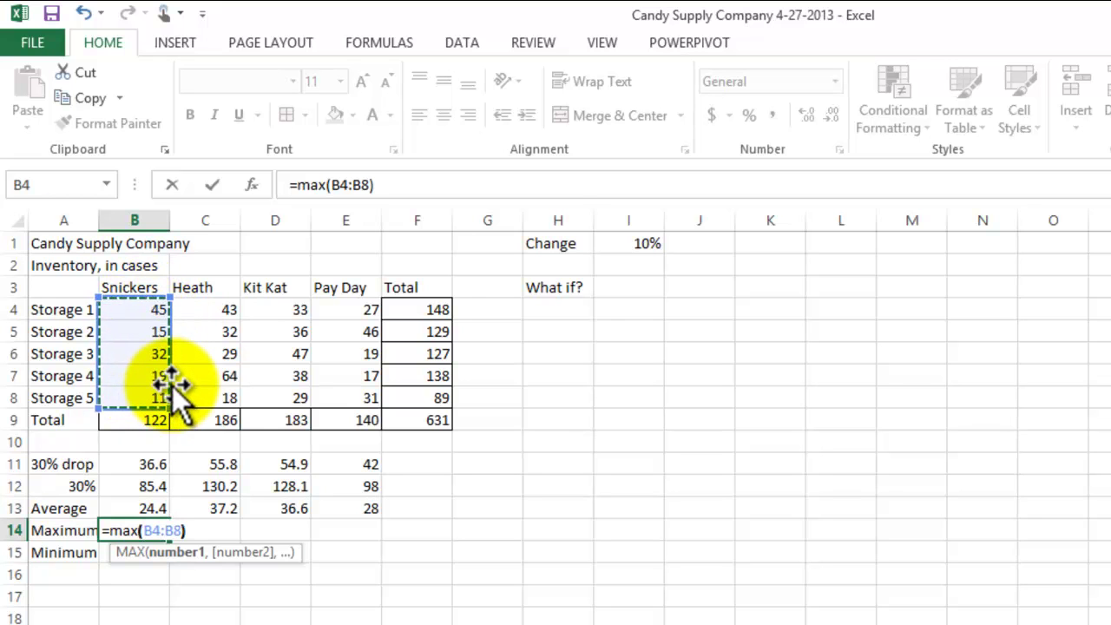
{"action": "type", "text": ")"}
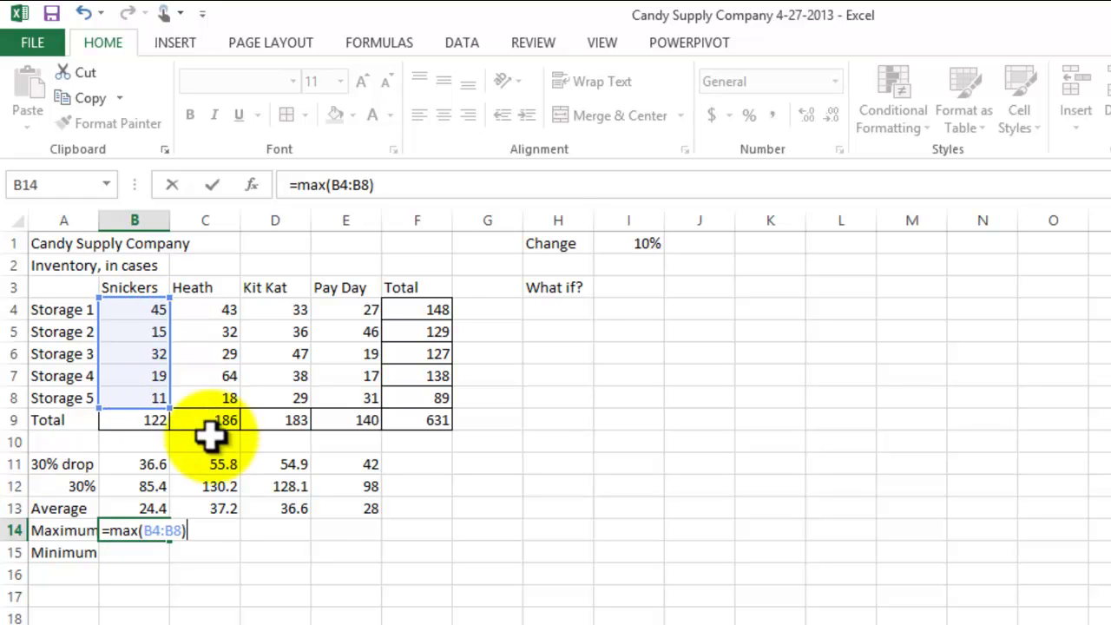
{"action": "key", "text": "Return"}
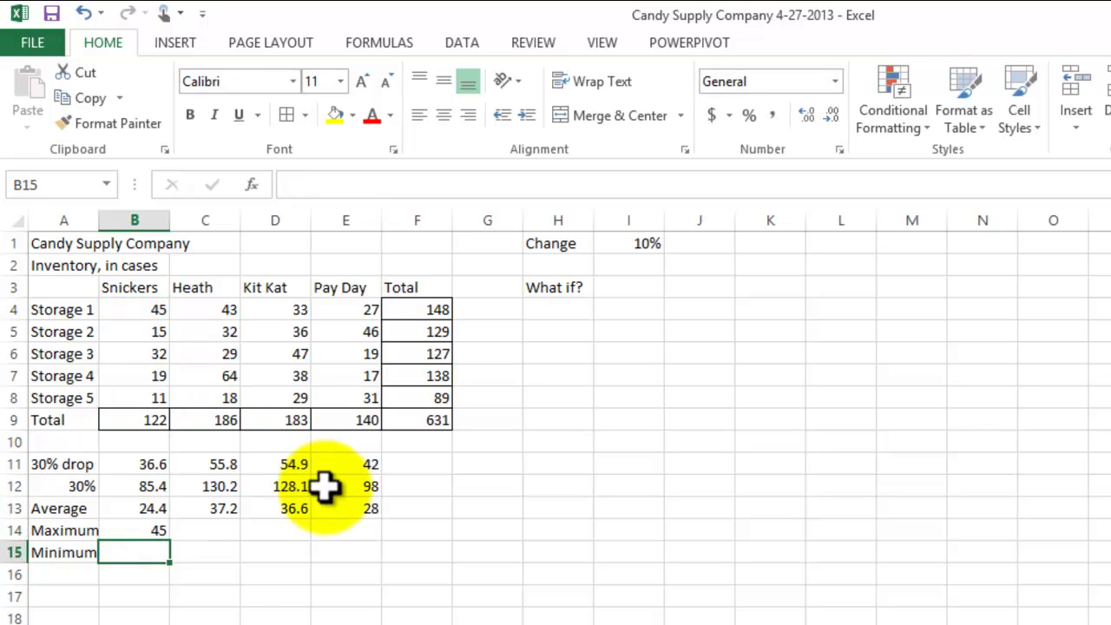
{"action": "left_click", "coordinate": [159, 532]}
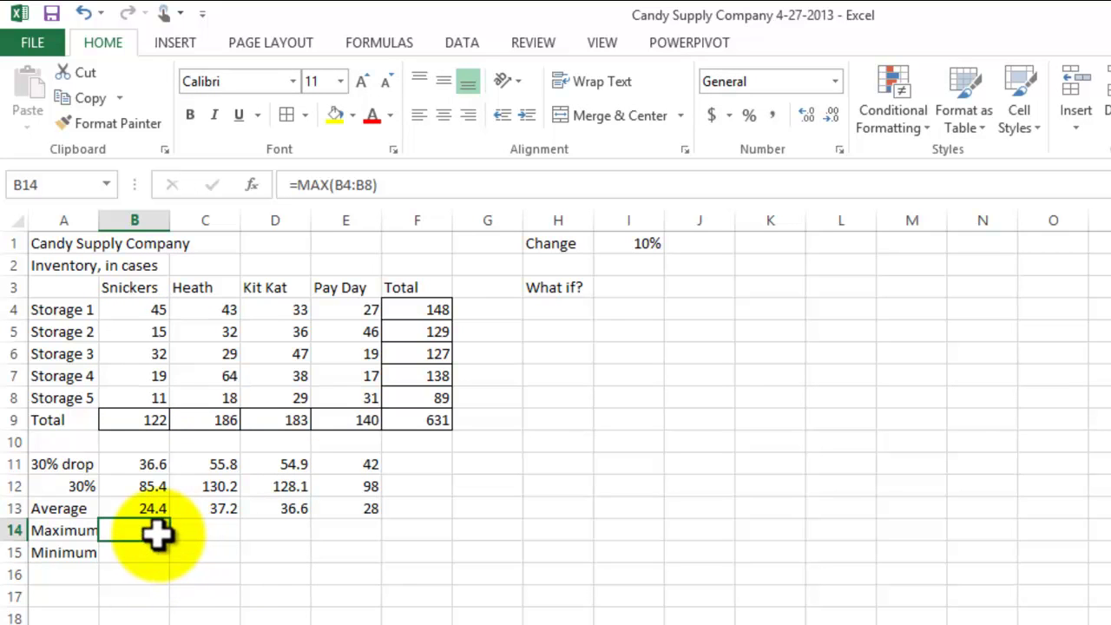
{"action": "left_click", "coordinate": [90, 99]}
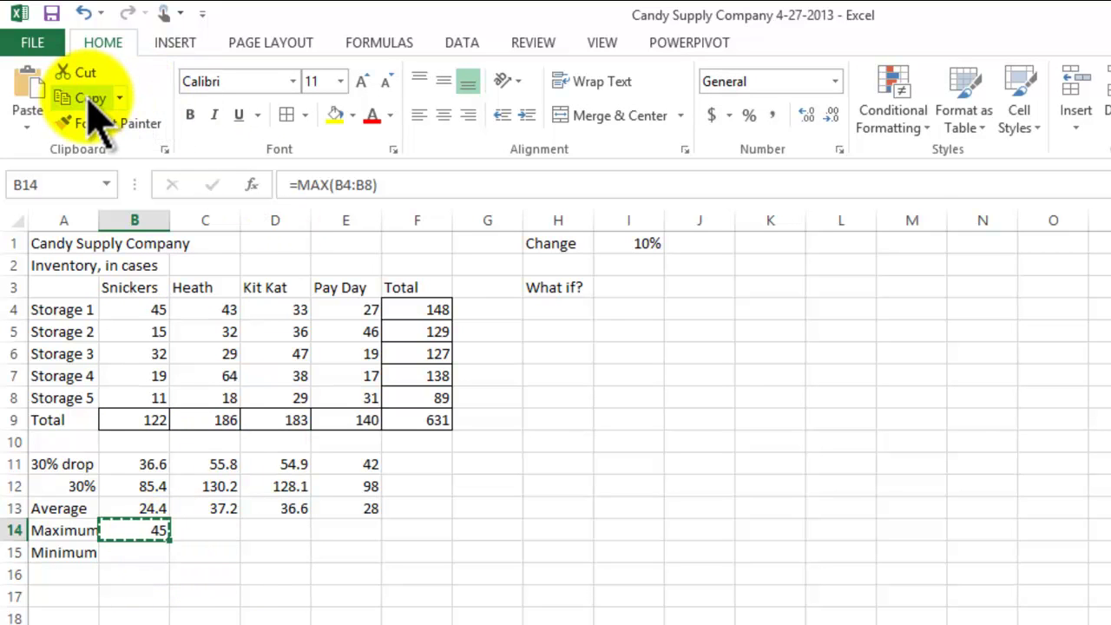
Paste the MAX formula into C14:E14 as Formulas, giving 64, 47 and 46.
{"action": "left_click", "coordinate": [217, 532]}
{"action": "left_click_drag", "start_coordinate": [217, 531], "coordinate": [343, 531]}
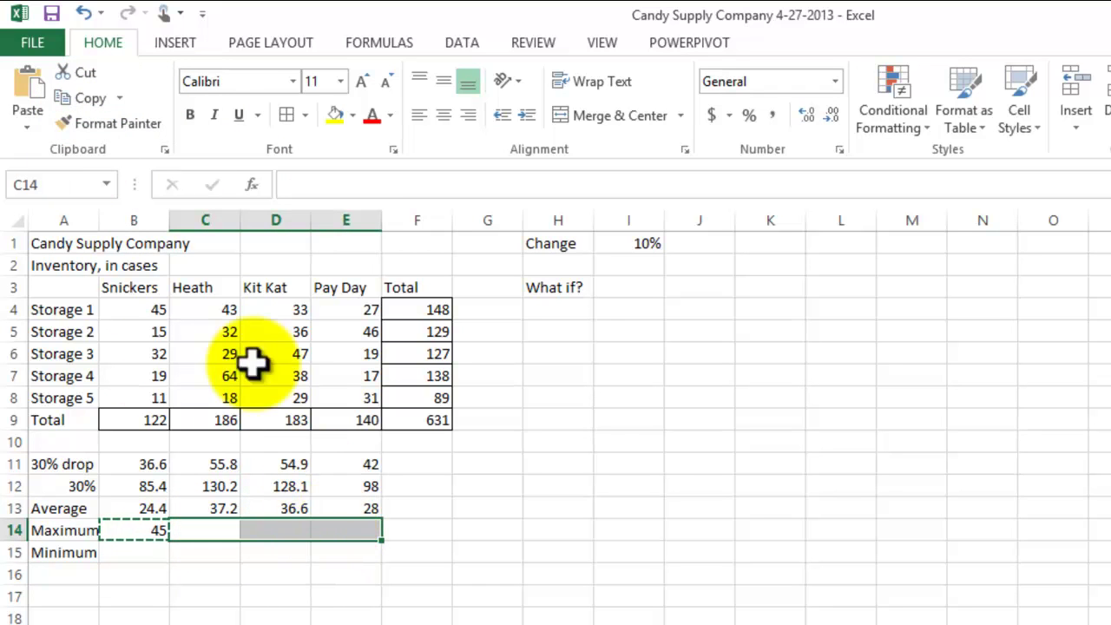
{"action": "left_click", "coordinate": [27, 130]}
{"action": "left_click", "coordinate": [57, 185]}
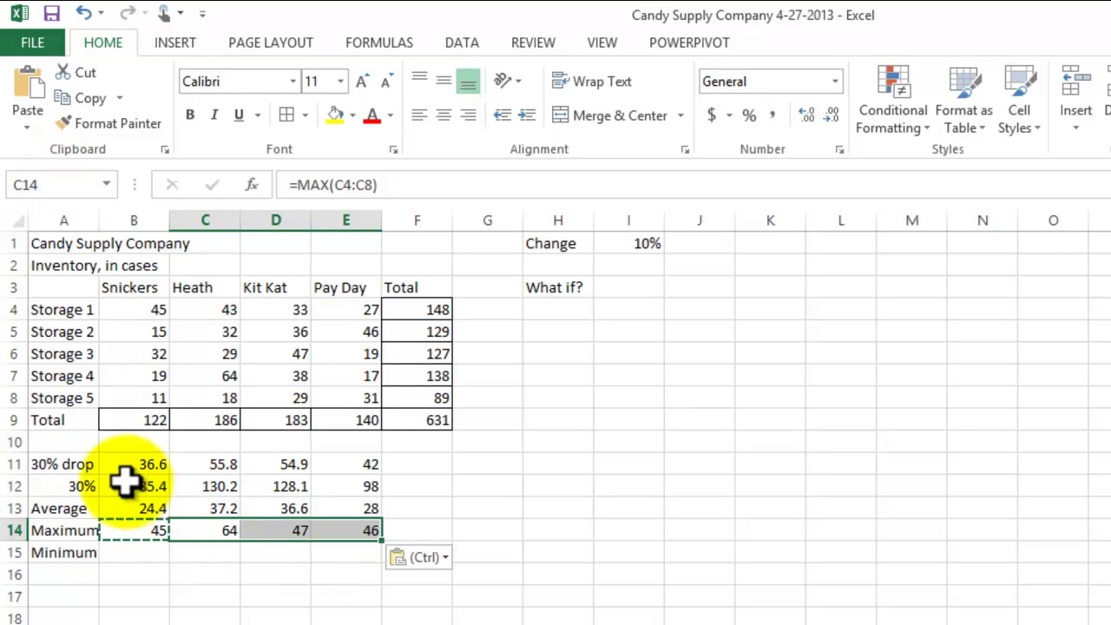
{"action": "key", "text": "Escape"}
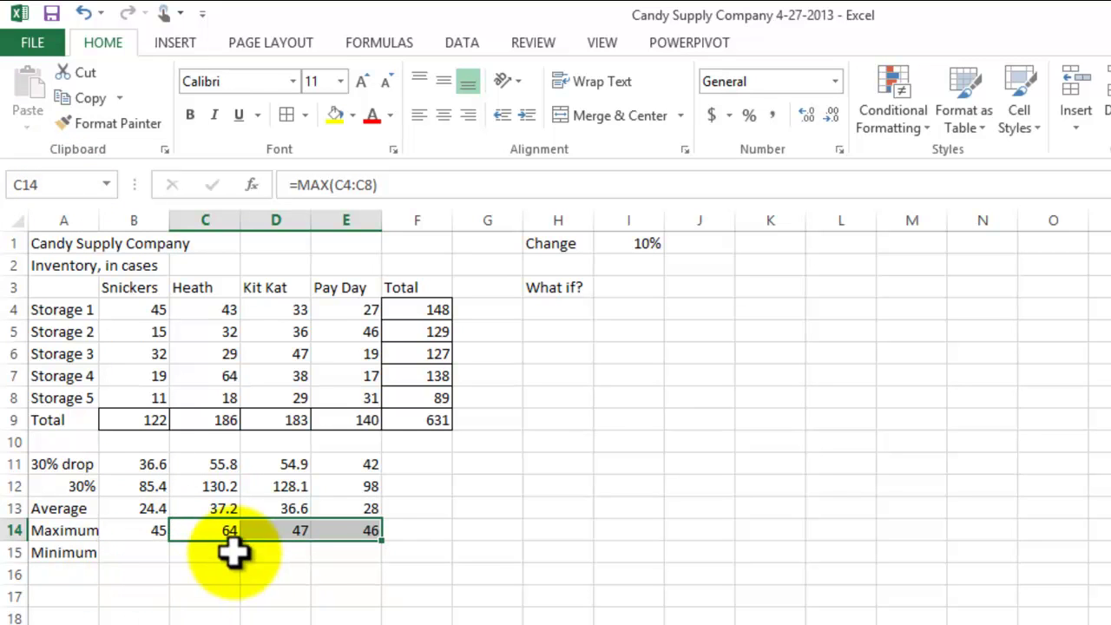
Verify the Heath and Pay Day maximum formulas in C14 and E14.
{"action": "double_click", "coordinate": [217, 529]}
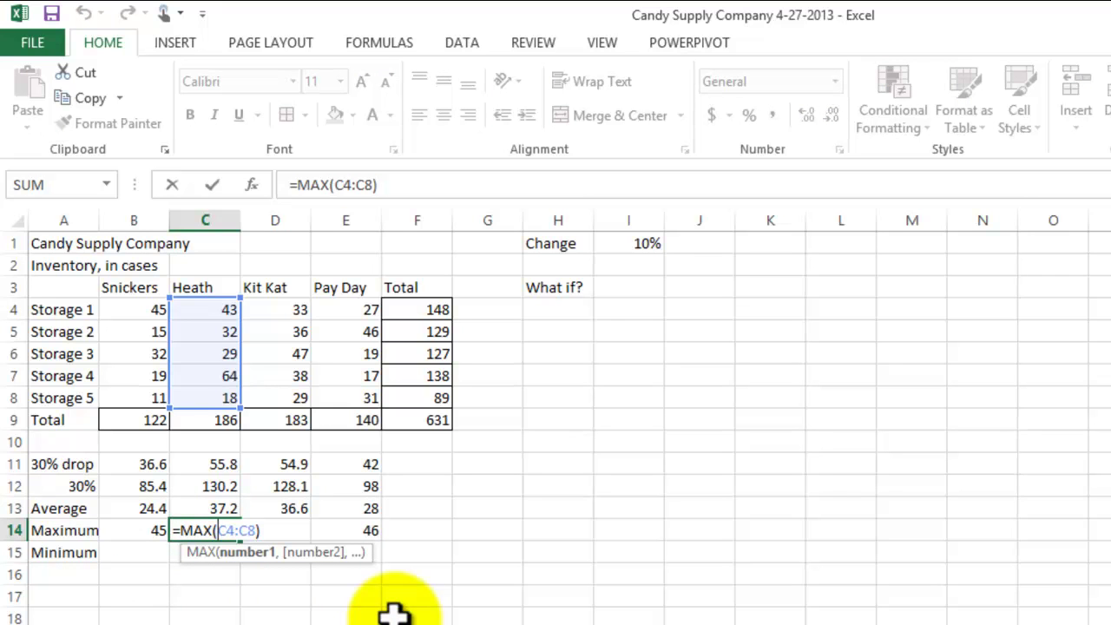
{"action": "key", "text": "Return"}
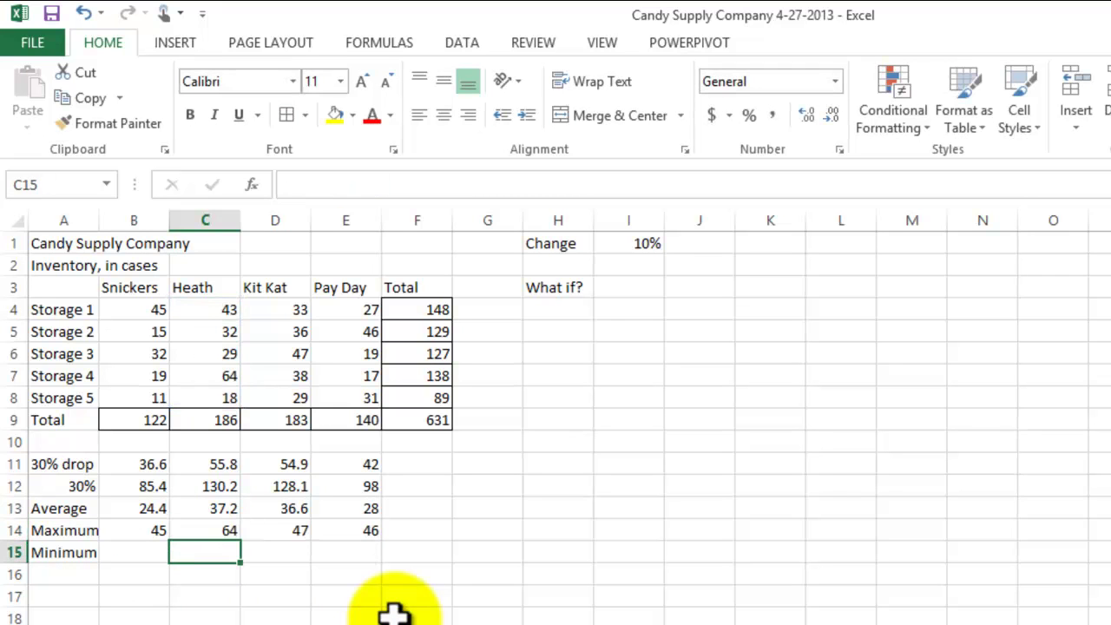
{"action": "left_click", "coordinate": [313, 532]}
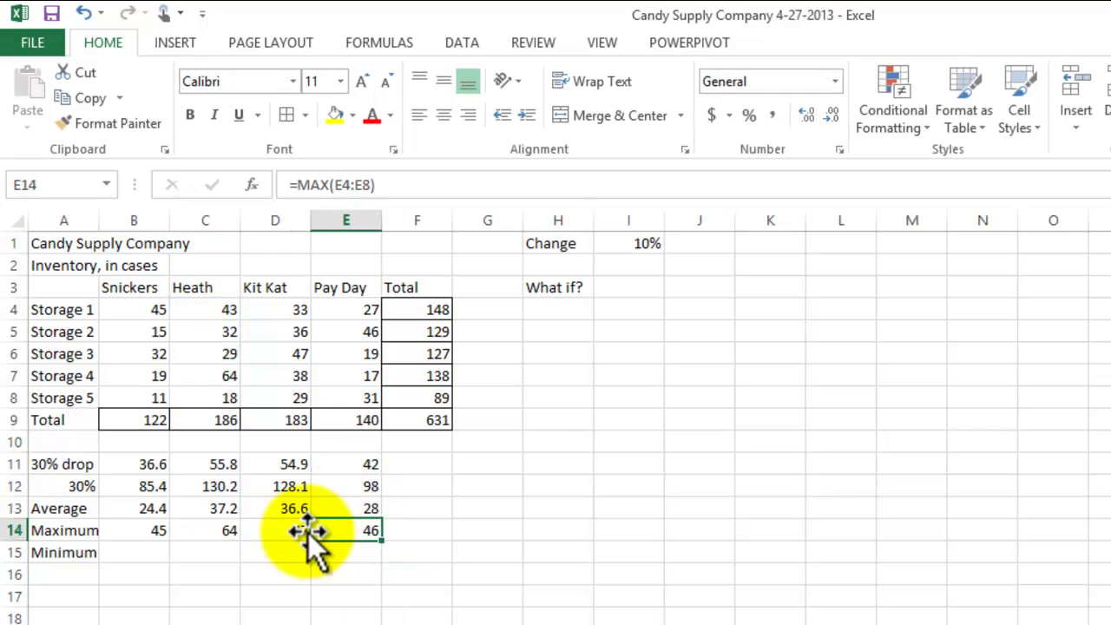
{"action": "double_click", "coordinate": [360, 531]}
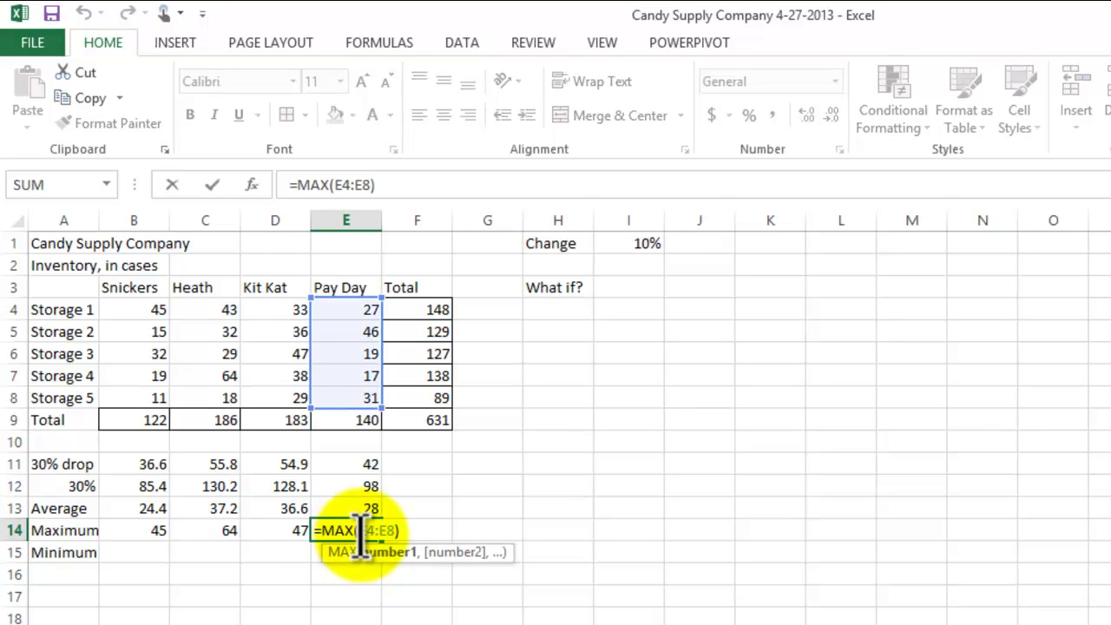
{"action": "key", "text": "Return"}
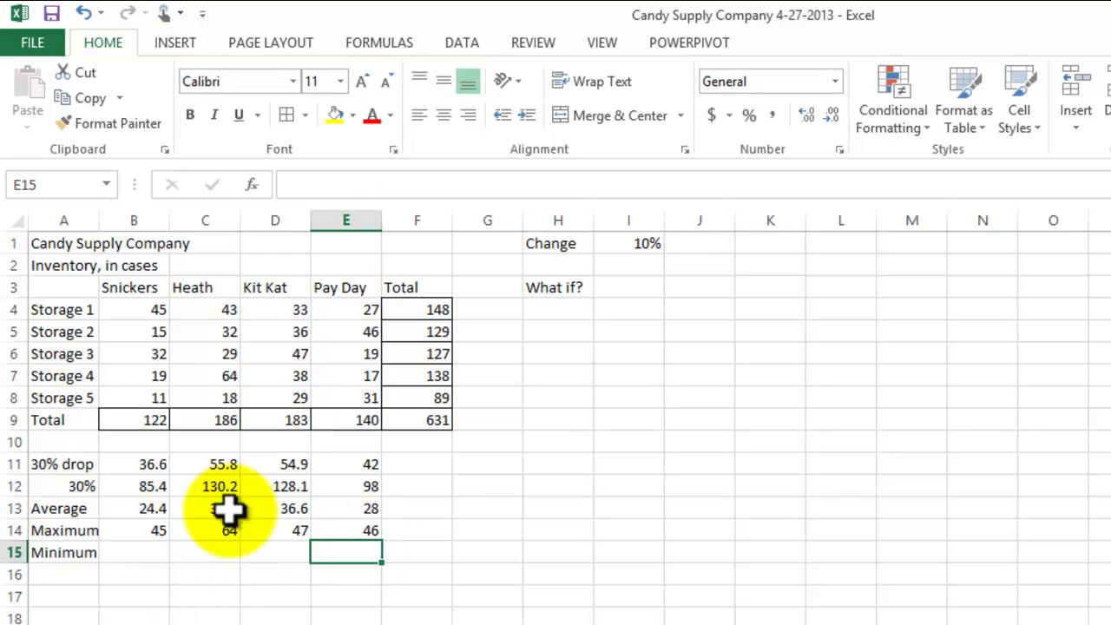
Enter =MIN(B4:B8) in B15, fixing a mistyped entry, so Snickers minimum shows 11.
{"action": "left_click", "coordinate": [156, 529]}
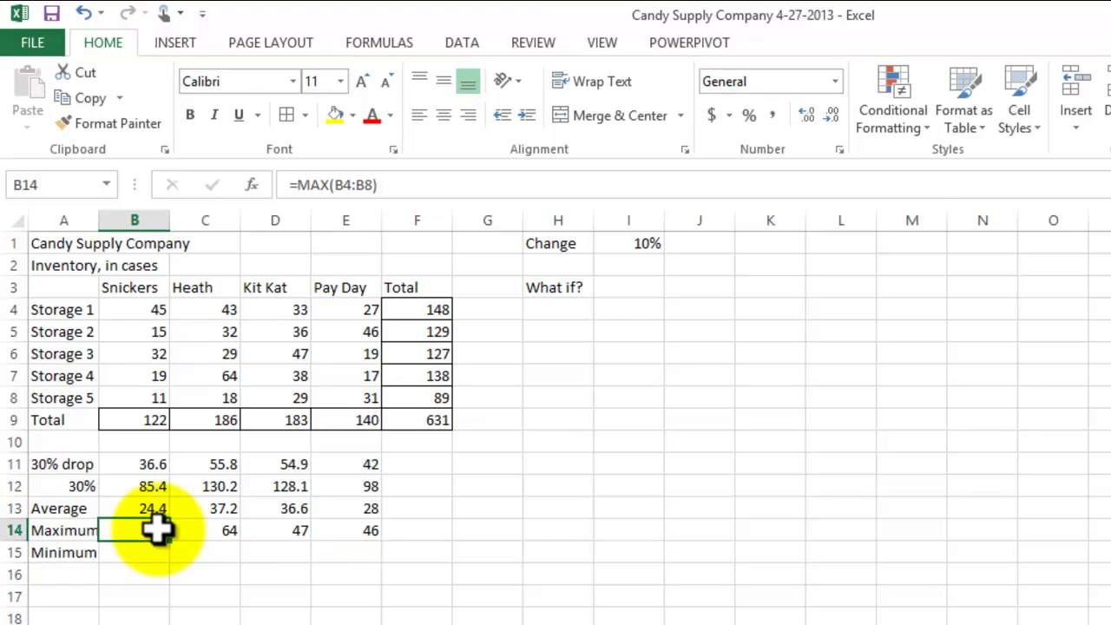
{"action": "left_click", "coordinate": [150, 554]}
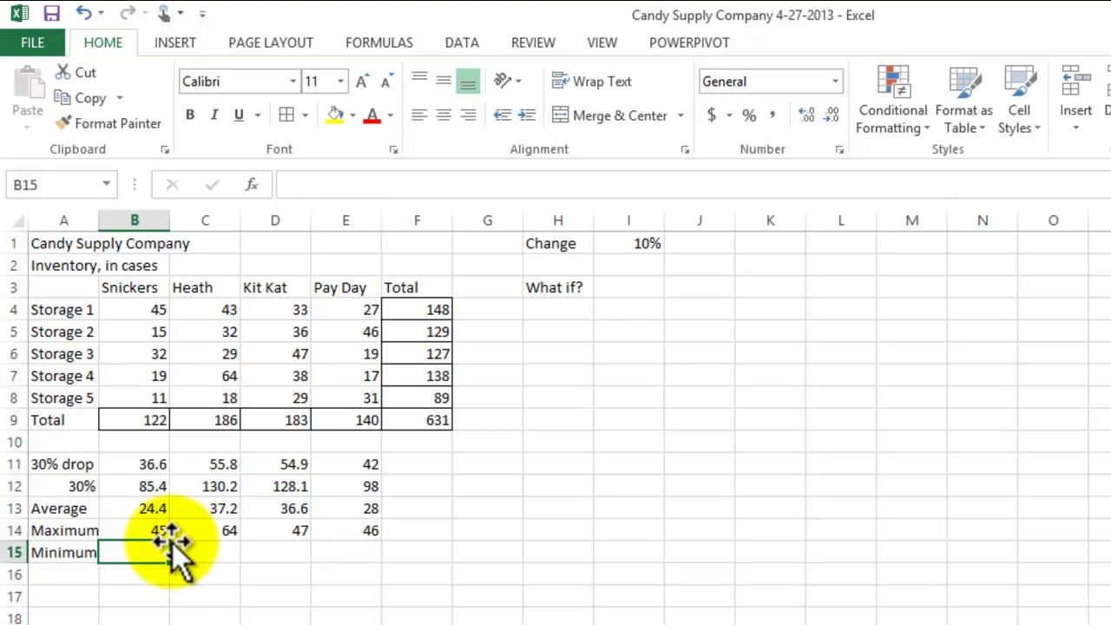
{"action": "type", "text": "-min"}
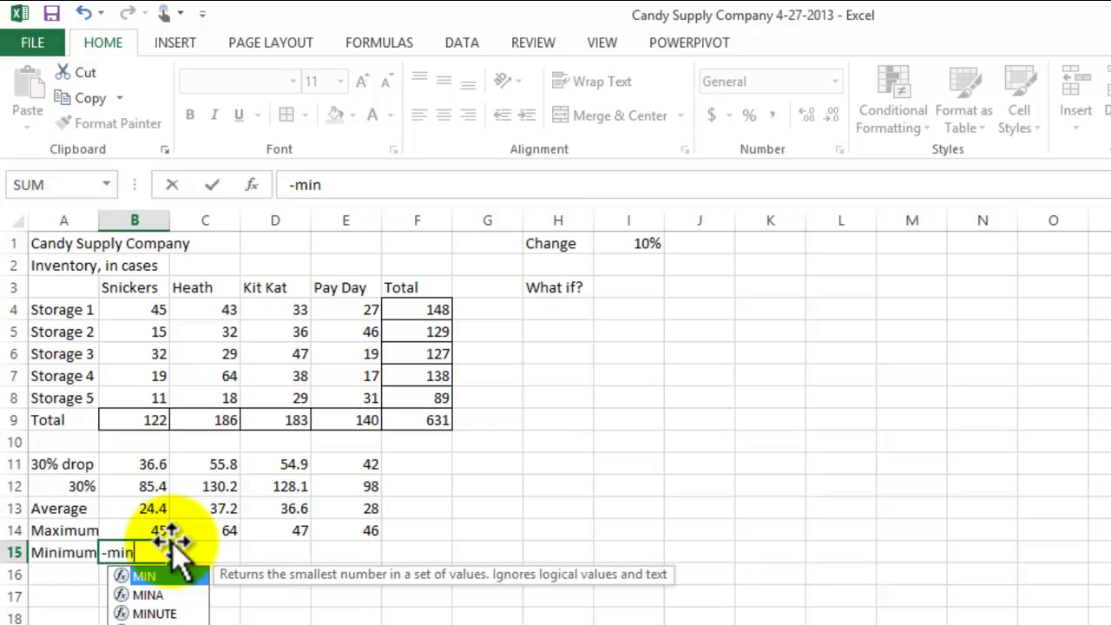
{"action": "key", "text": "BackSpace"}
{"action": "key", "text": "BackSpace"}
{"action": "key", "text": "BackSpace"}
{"action": "key", "text": "BackSpace"}
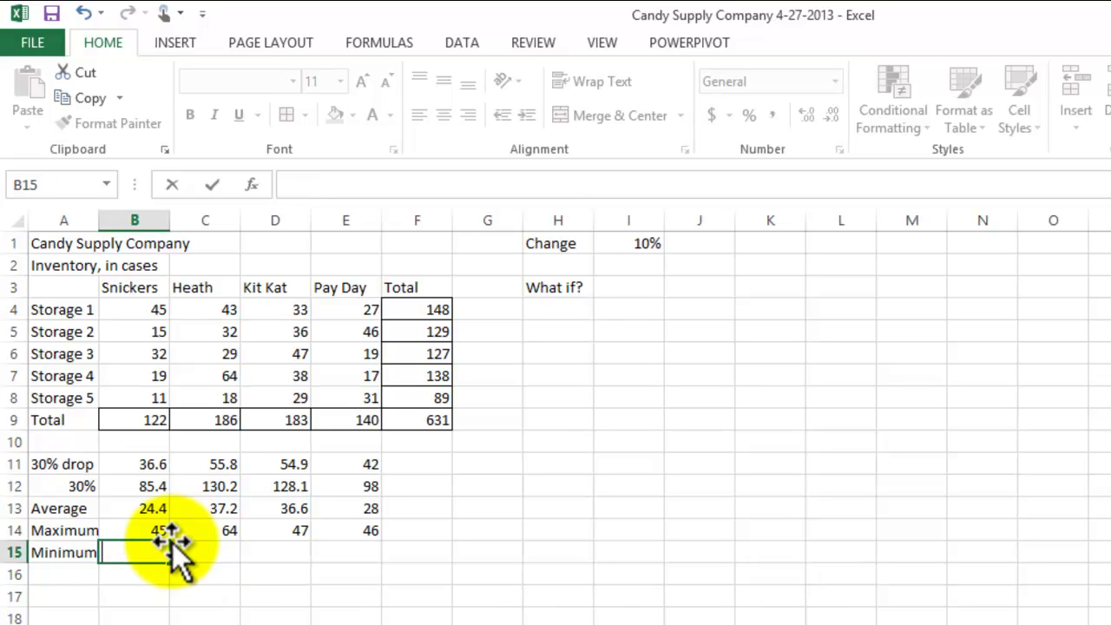
{"action": "type", "text": "="}
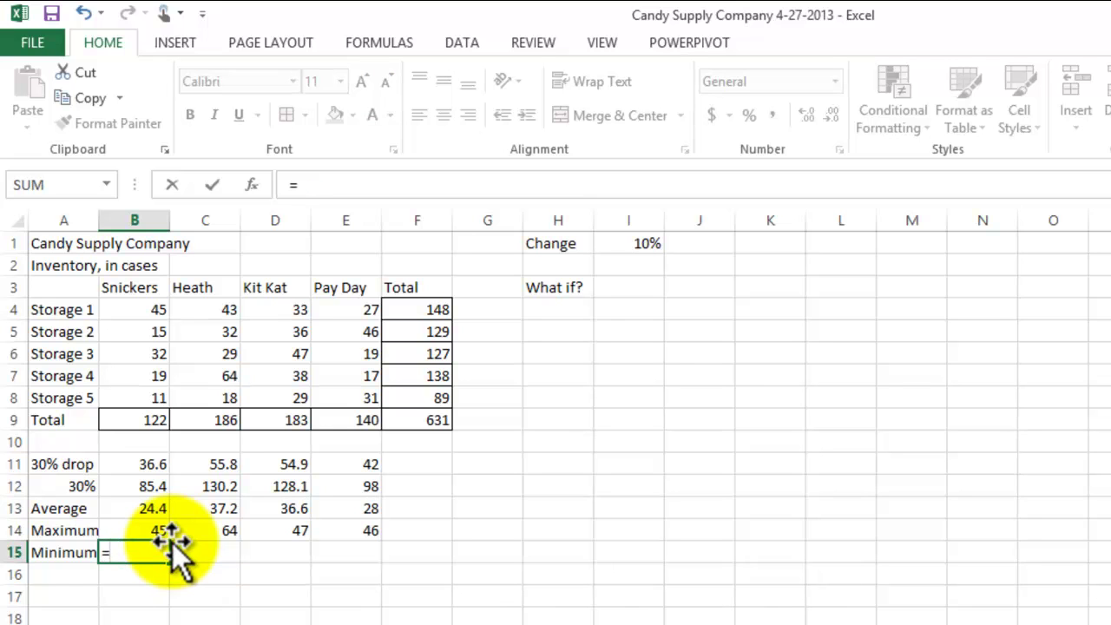
{"action": "type", "text": "min("}
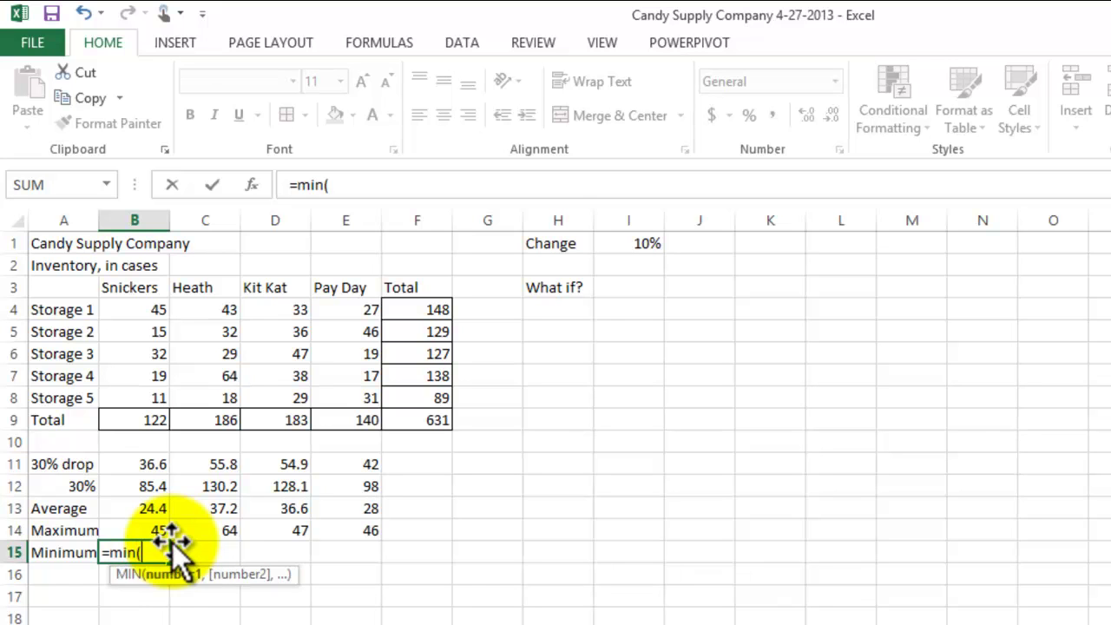
{"action": "left_click_drag", "start_coordinate": [144, 309], "coordinate": [137, 397]}
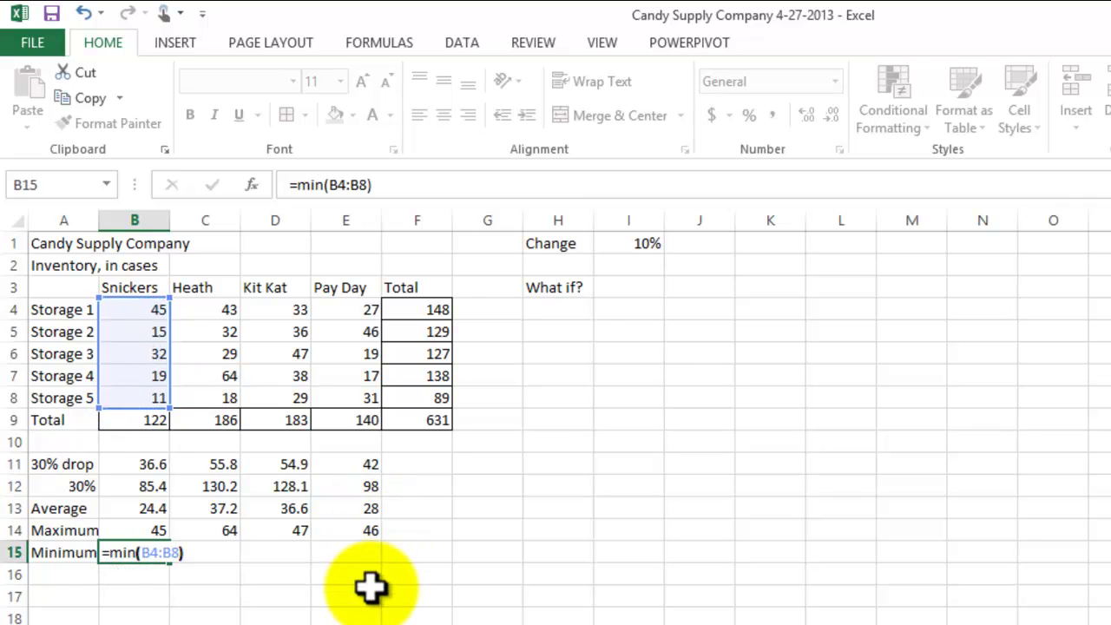
{"action": "key", "text": "Return"}
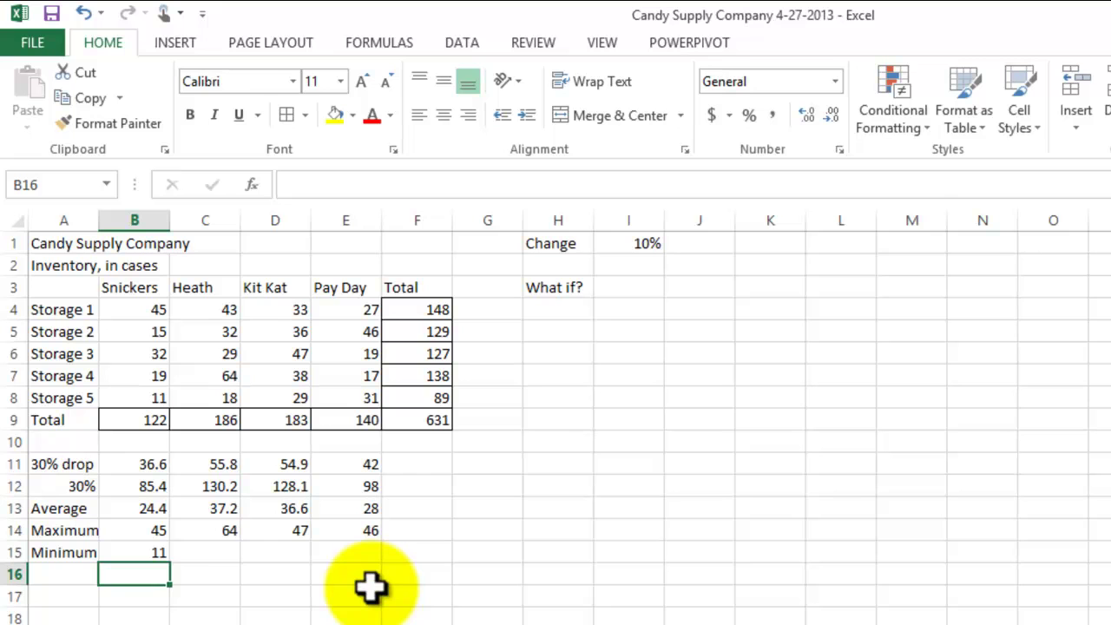
{"action": "left_click", "coordinate": [163, 552]}
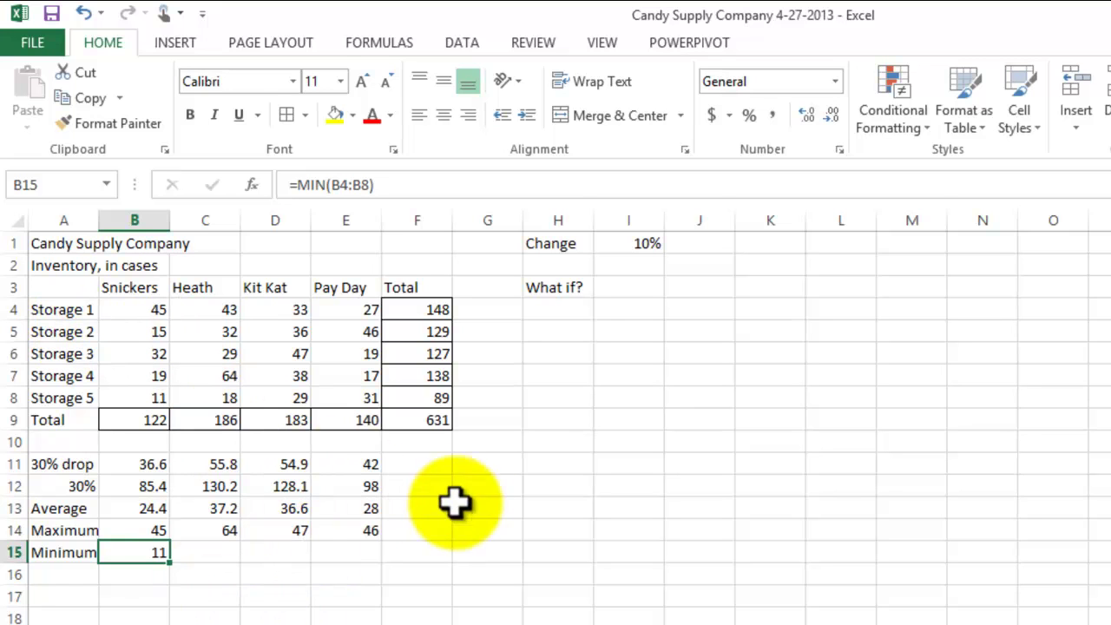
{"action": "left_click", "coordinate": [120, 98]}
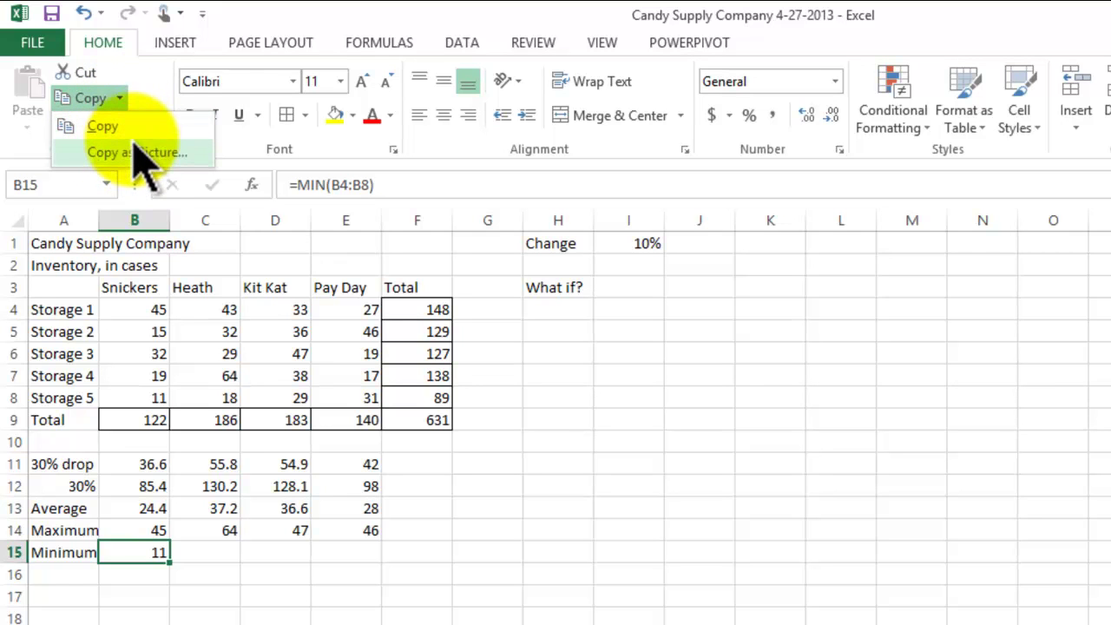
{"action": "left_click", "coordinate": [120, 98]}
{"action": "left_click", "coordinate": [120, 98]}
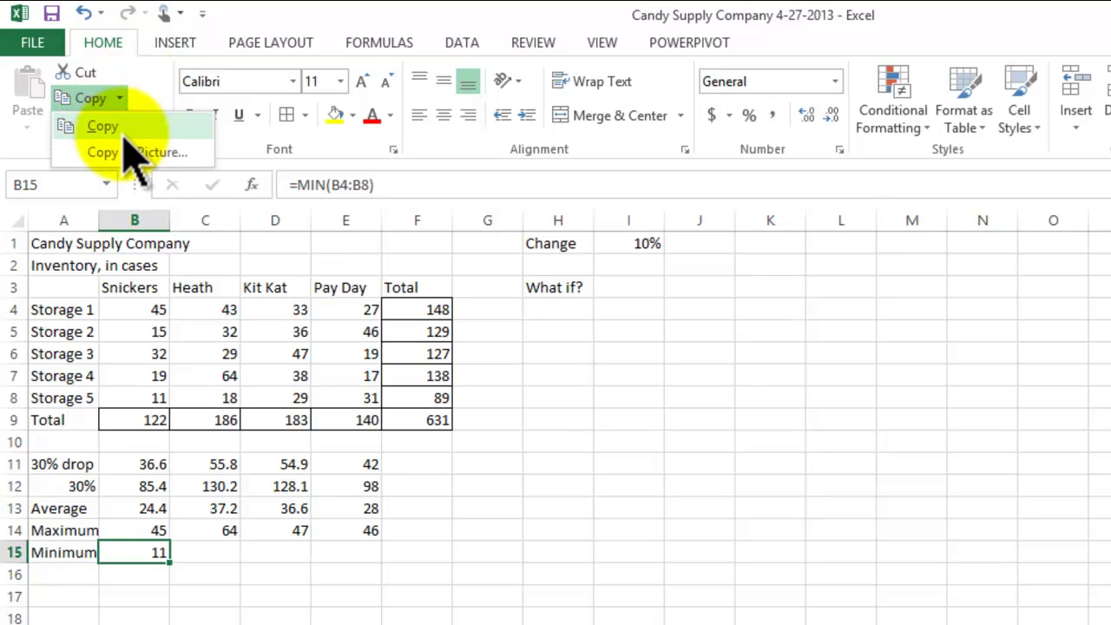
{"action": "left_click", "coordinate": [153, 80]}
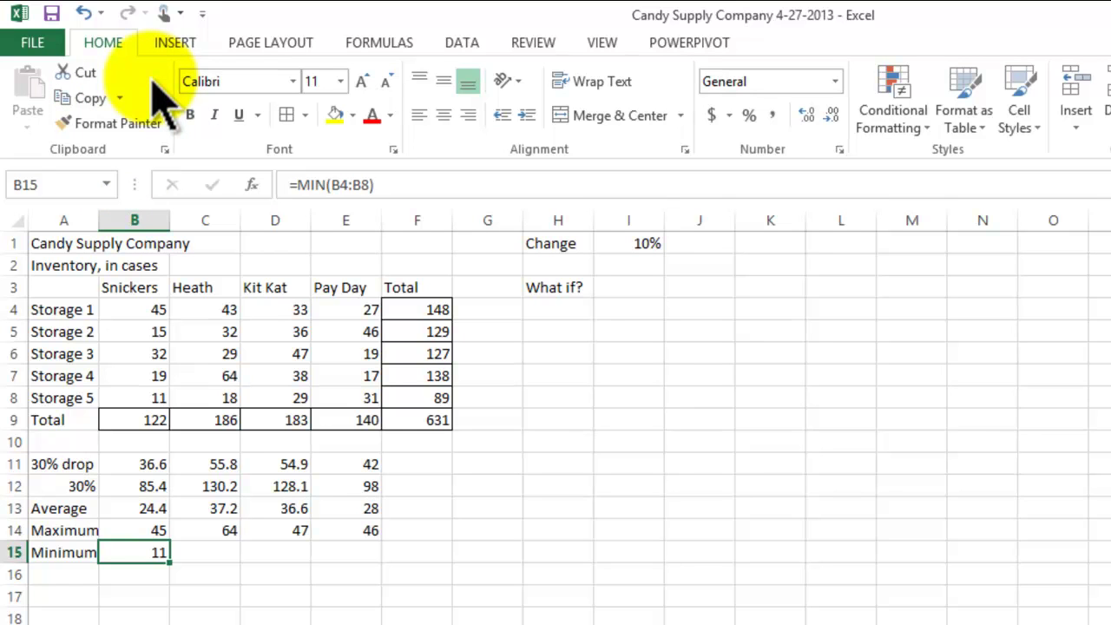
{"action": "left_click", "coordinate": [120, 98]}
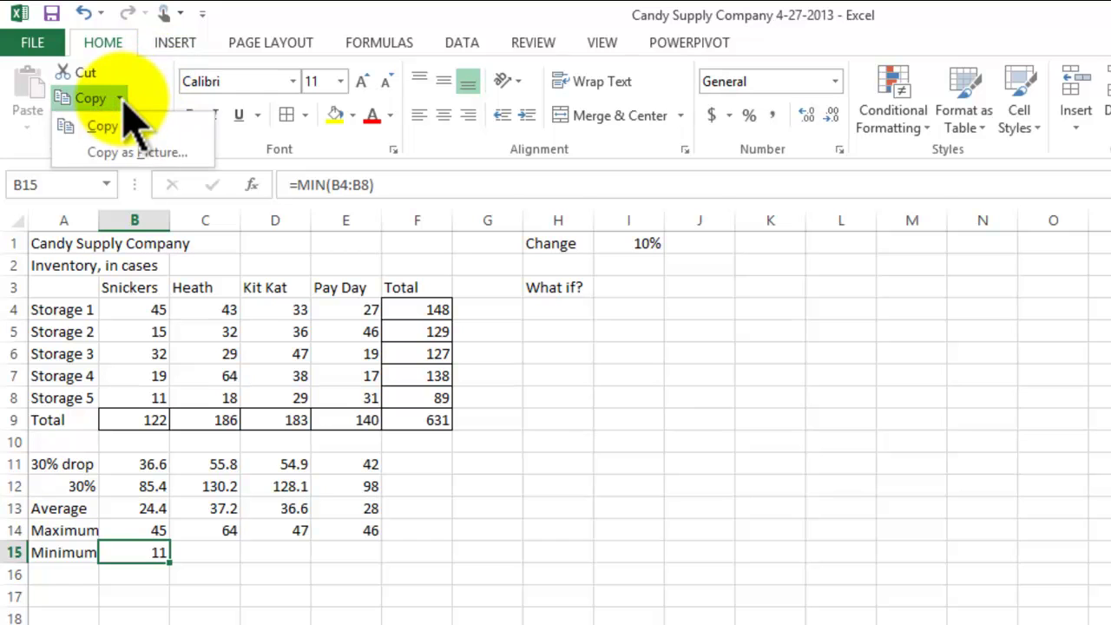
{"action": "left_click", "coordinate": [126, 152]}
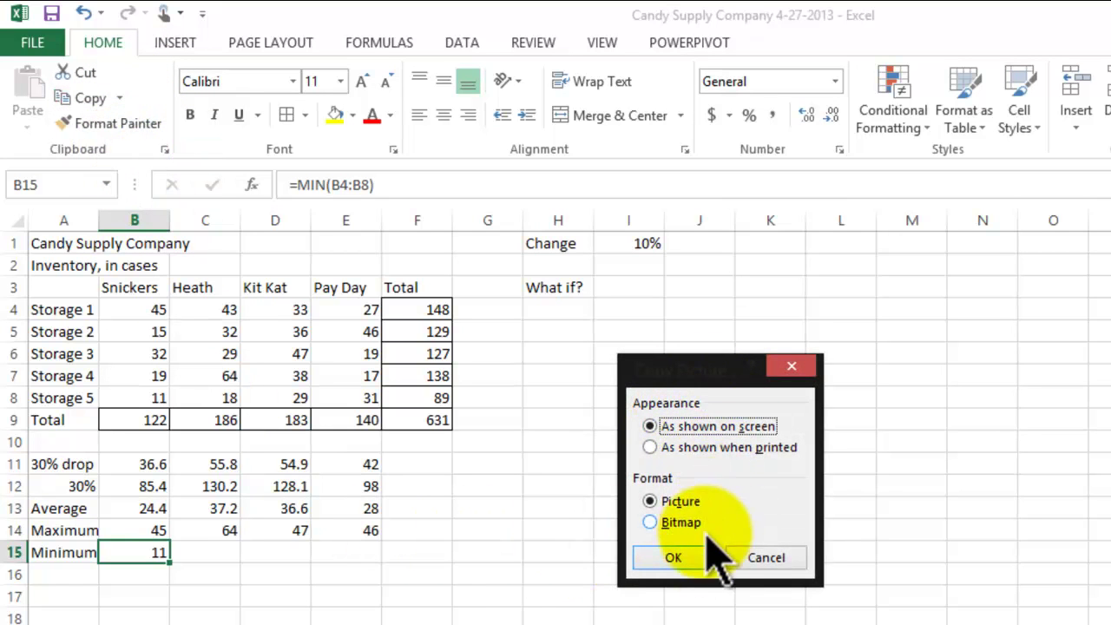
{"action": "left_click", "coordinate": [675, 556]}
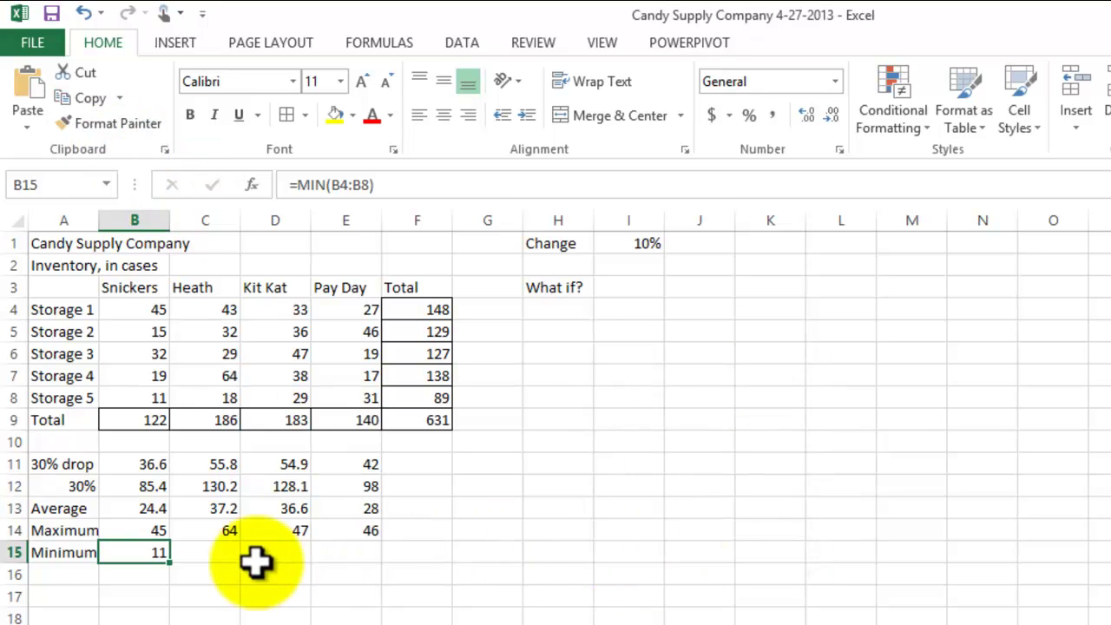
{"action": "left_click", "coordinate": [221, 553]}
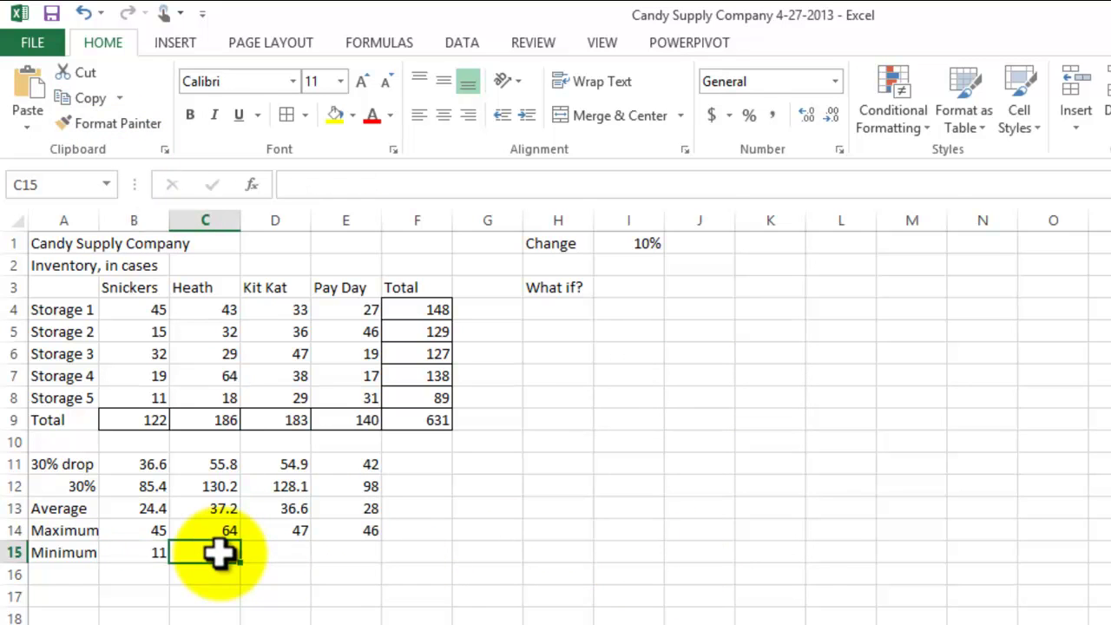
Paste a picture copy of the 11 minimum onto the sheet and select it.
{"action": "left_click", "coordinate": [22, 92]}
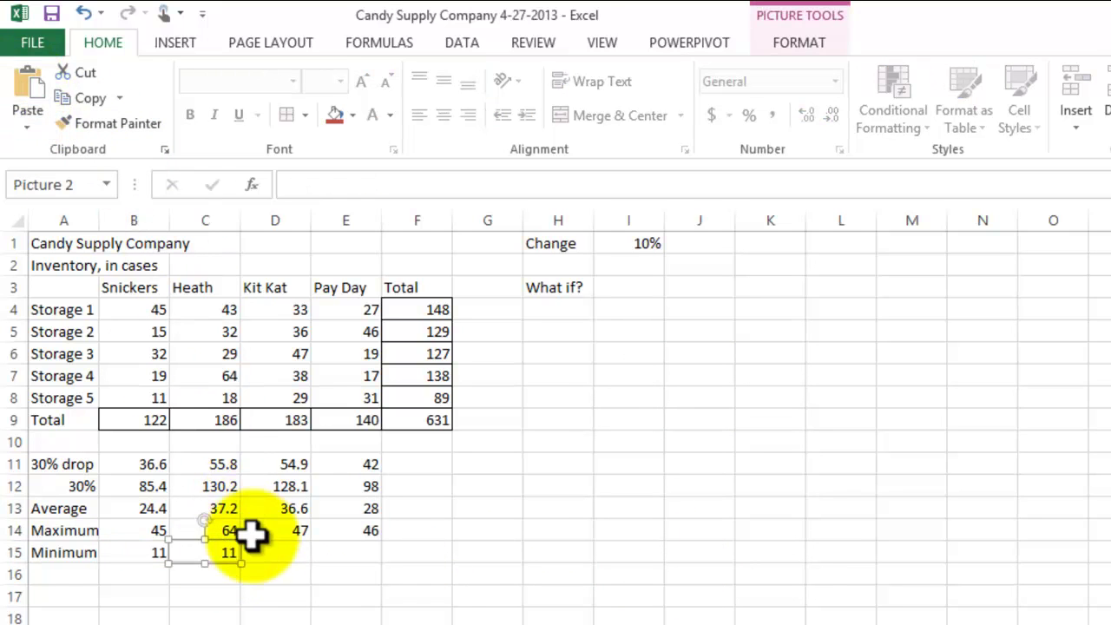
{"action": "left_click", "coordinate": [269, 611]}
{"action": "left_click", "coordinate": [220, 555]}
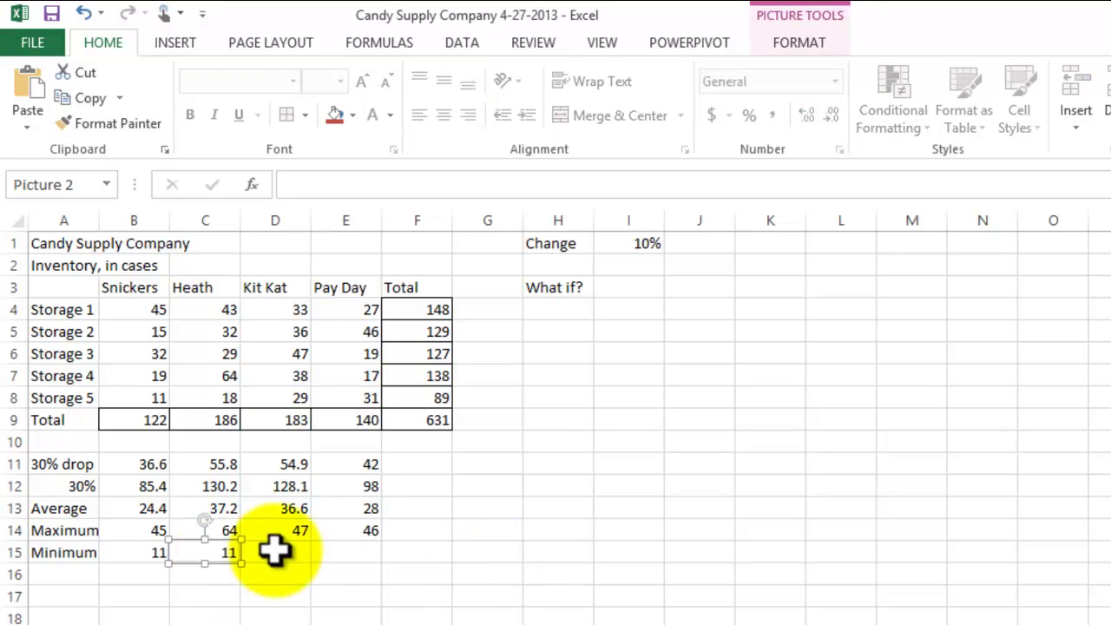
{"action": "left_click", "coordinate": [300, 181]}
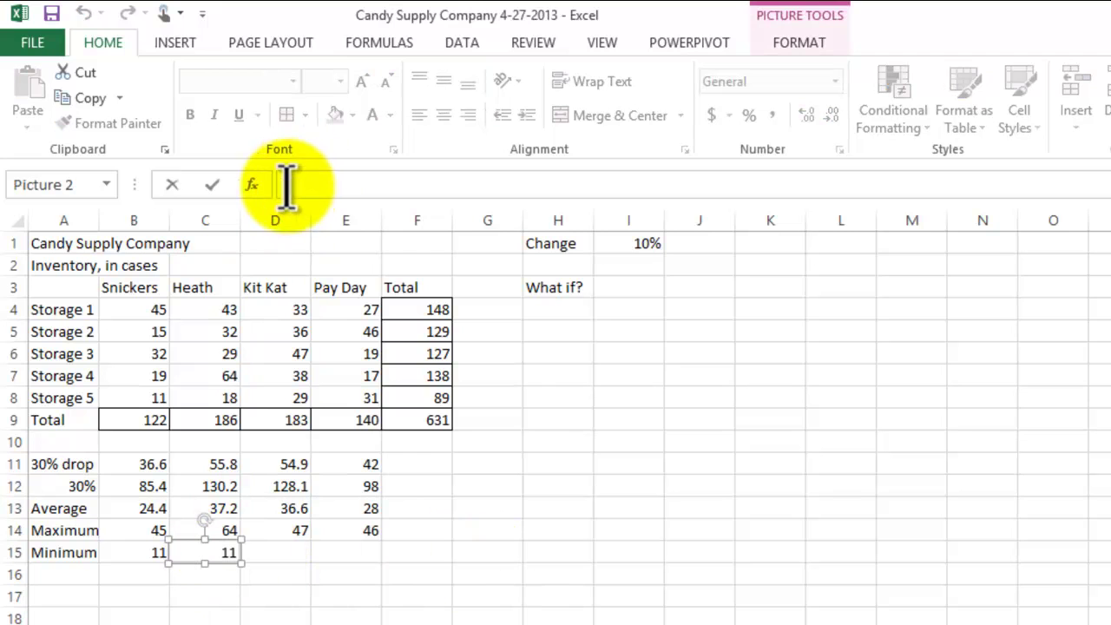
{"action": "left_click", "coordinate": [290, 612]}
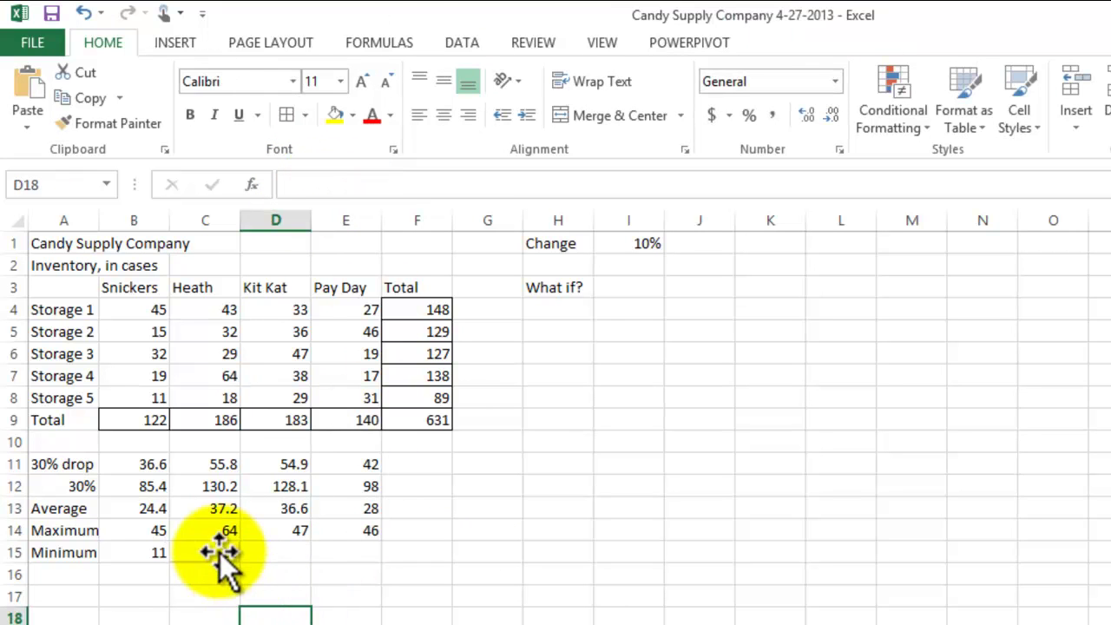
{"action": "left_click", "coordinate": [222, 556]}
Rotate the picture about 45 degrees, move it near row 18, delete it, and select B15.
{"action": "left_click_drag", "start_coordinate": [205, 521], "coordinate": [180, 528]}
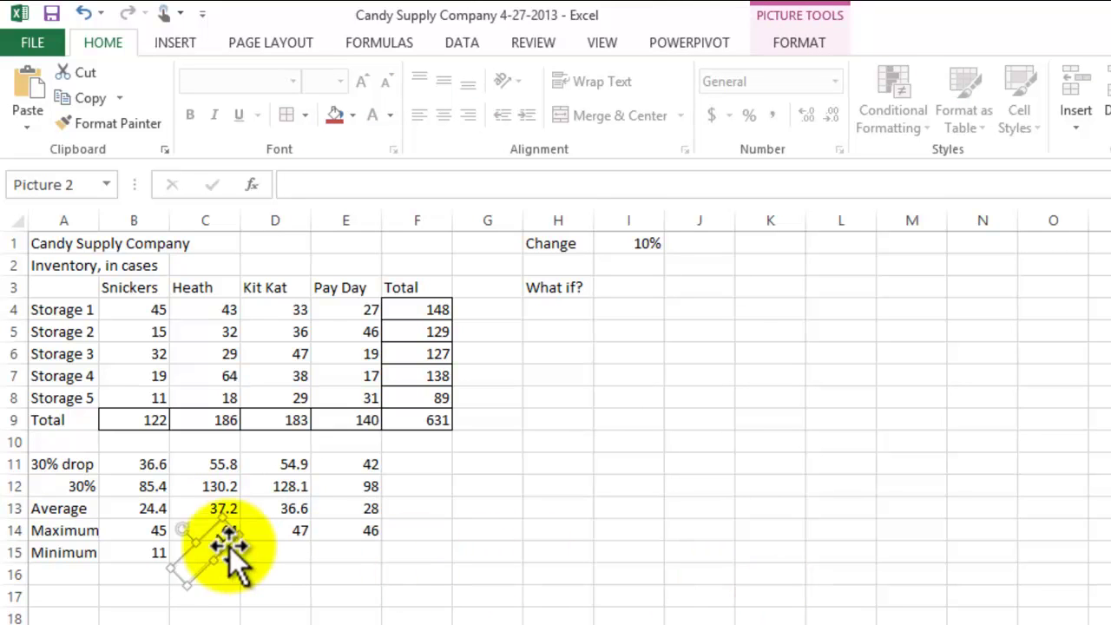
{"action": "left_click_drag", "start_coordinate": [188, 540], "coordinate": [366, 614]}
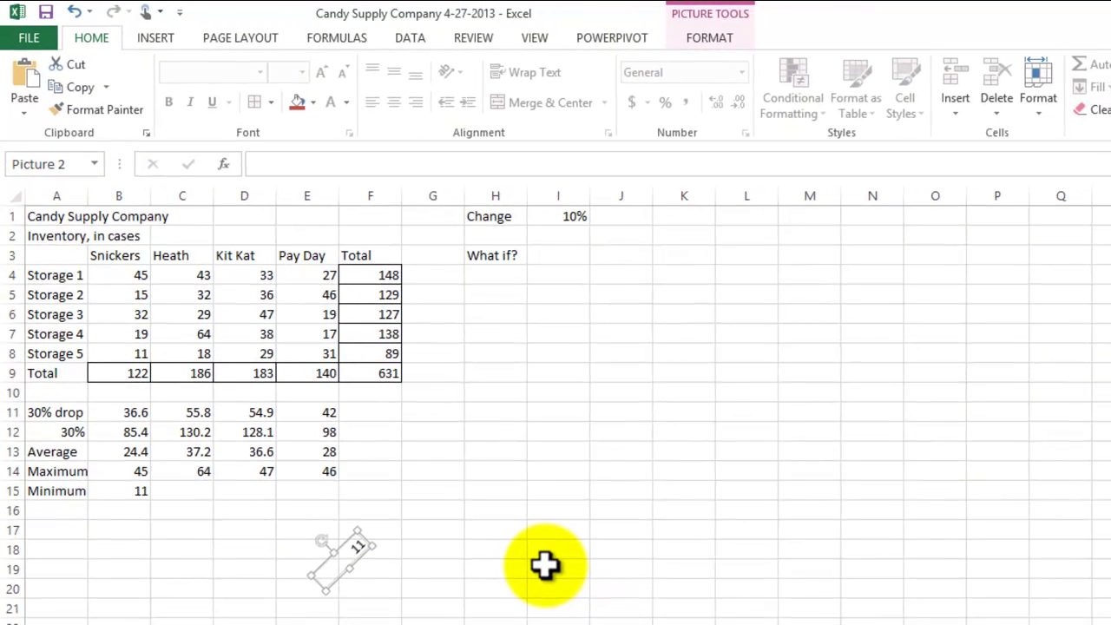
{"action": "key", "text": "Delete"}
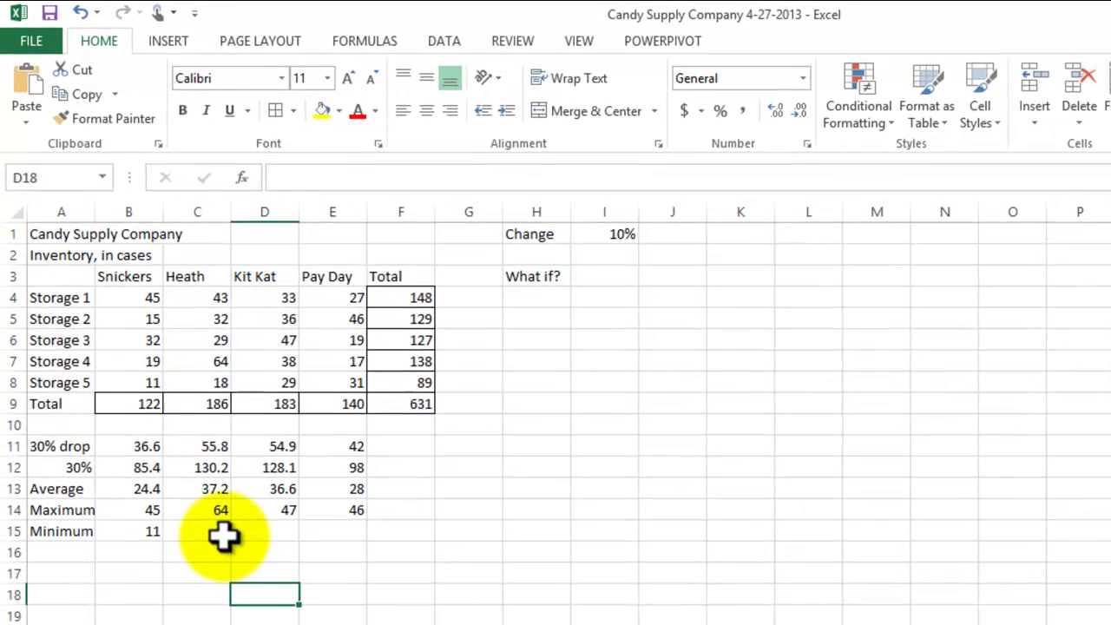
{"action": "left_click", "coordinate": [174, 491]}
{"action": "left_click", "coordinate": [142, 540]}
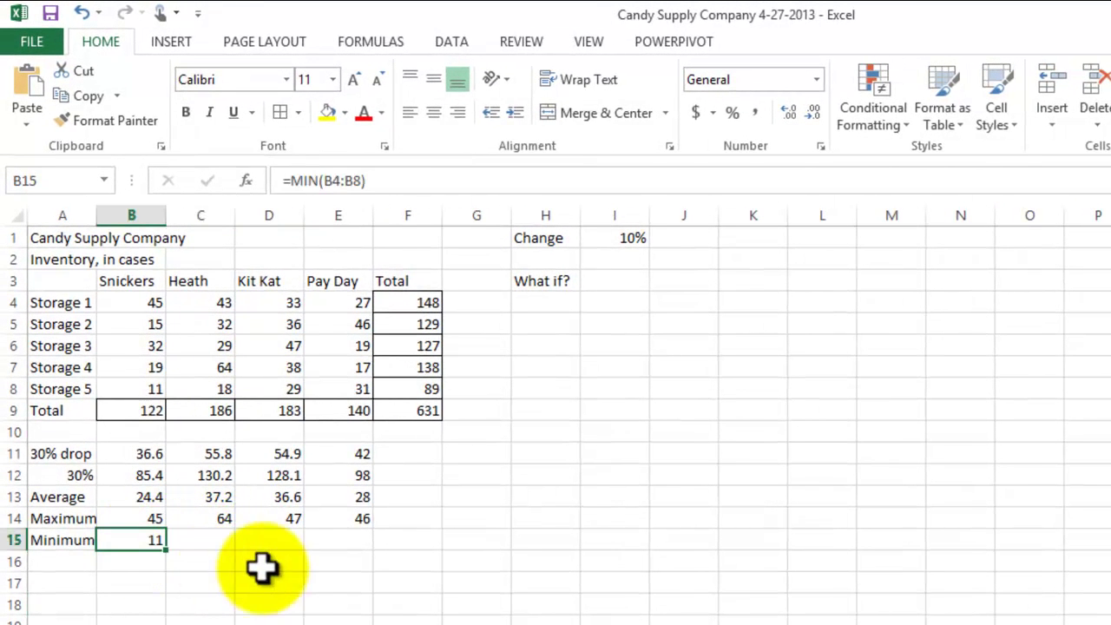
Paste B15's MIN formula into C15:E15 as Formulas, giving 18, 29 and 17.
{"action": "left_click", "coordinate": [87, 97]}
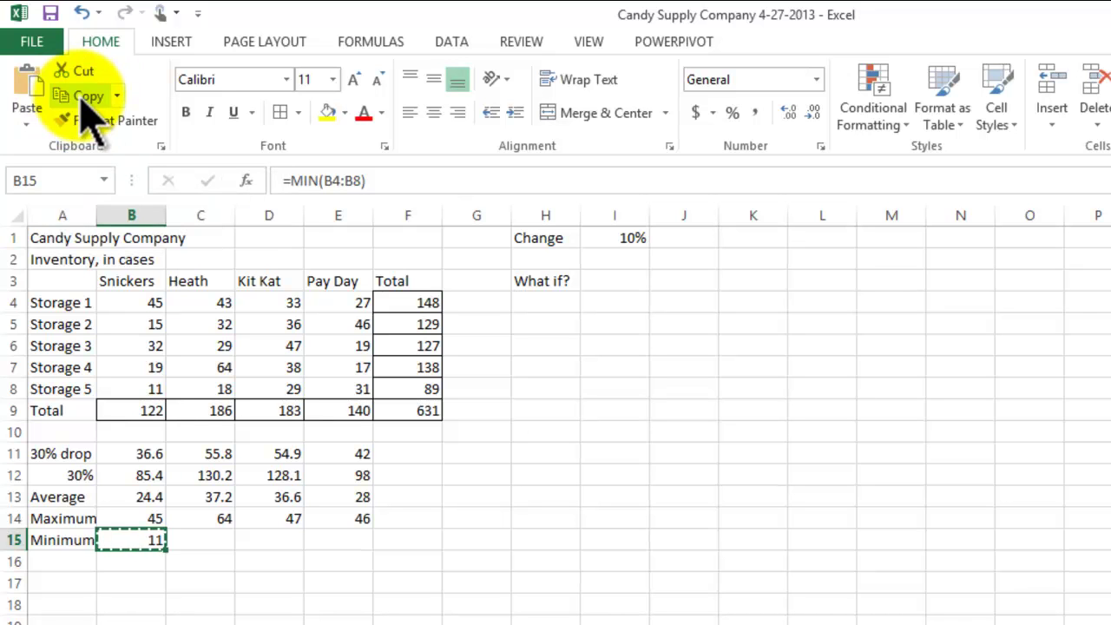
{"action": "left_click_drag", "start_coordinate": [211, 544], "coordinate": [329, 531]}
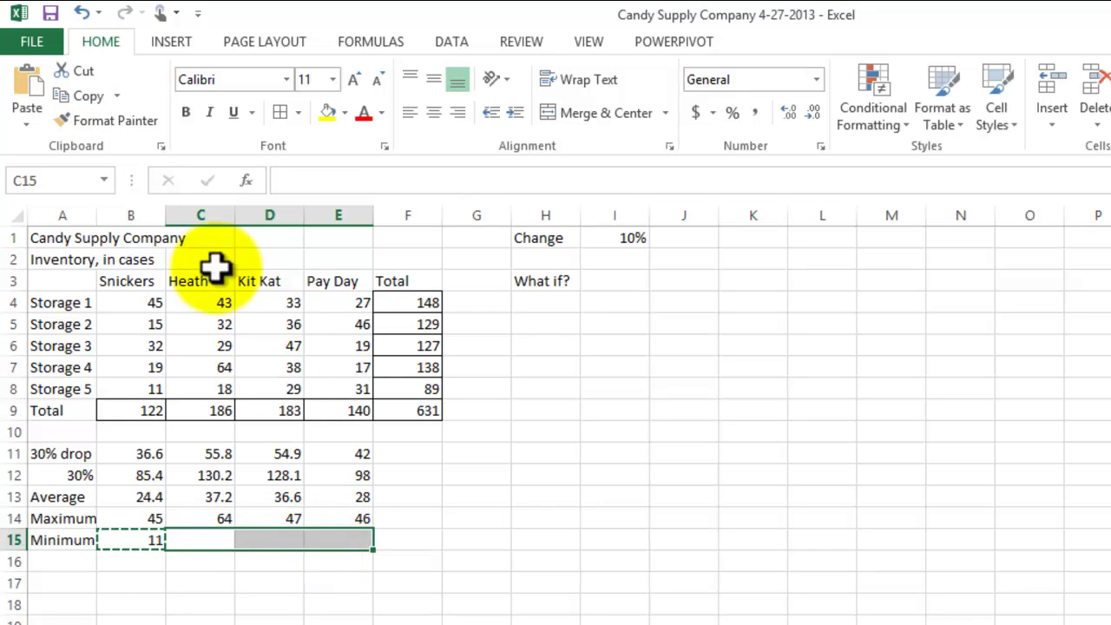
{"action": "left_click", "coordinate": [27, 117]}
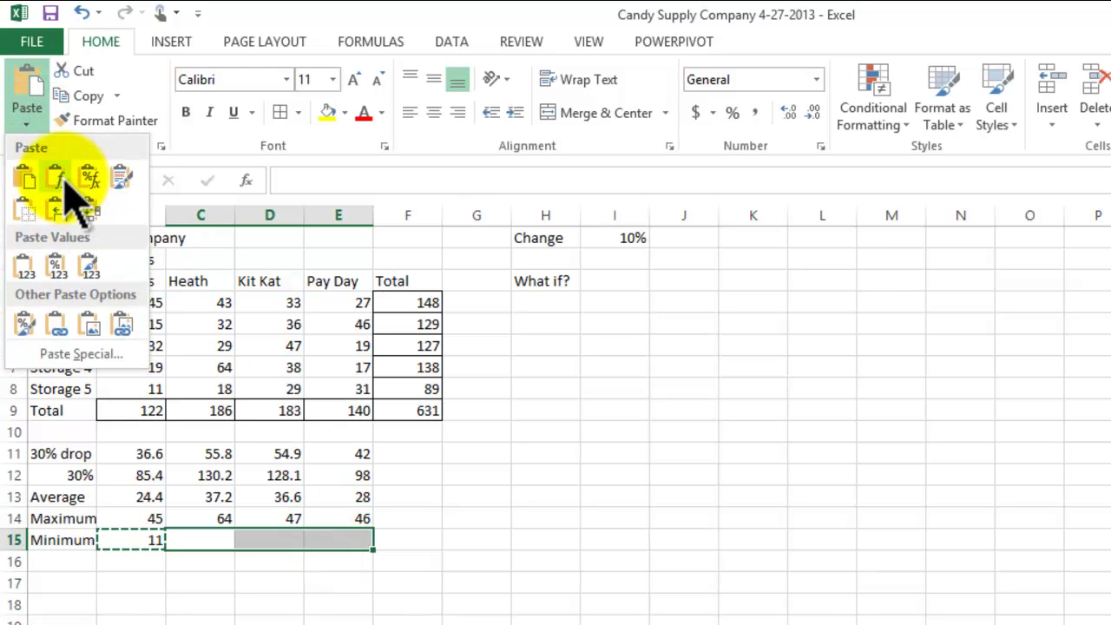
{"action": "left_click", "coordinate": [60, 178]}
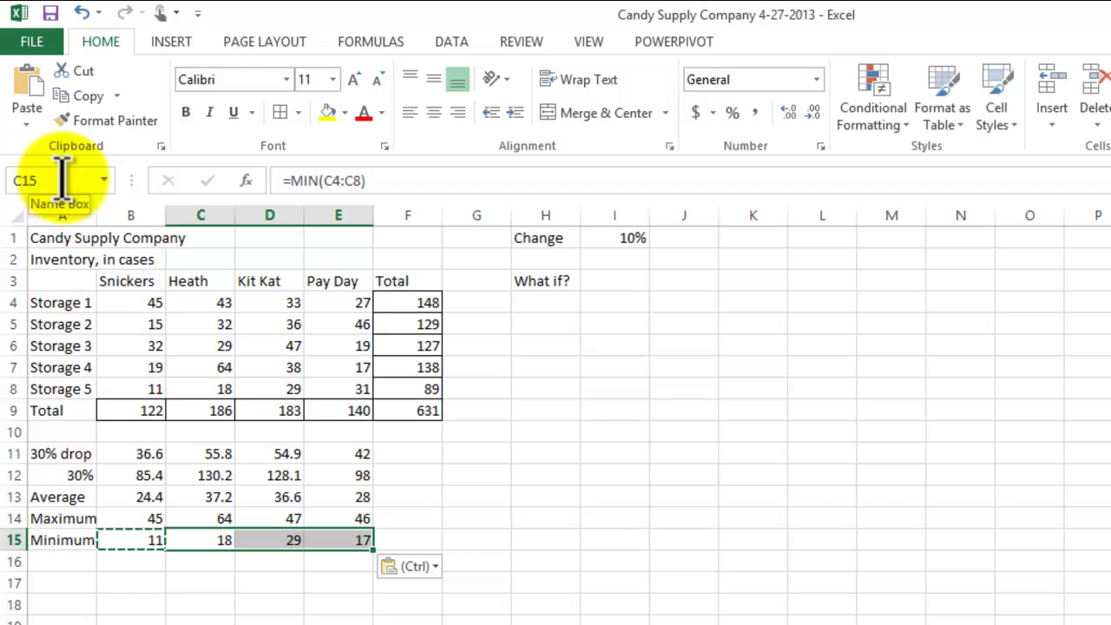
{"action": "key", "text": "Escape"}
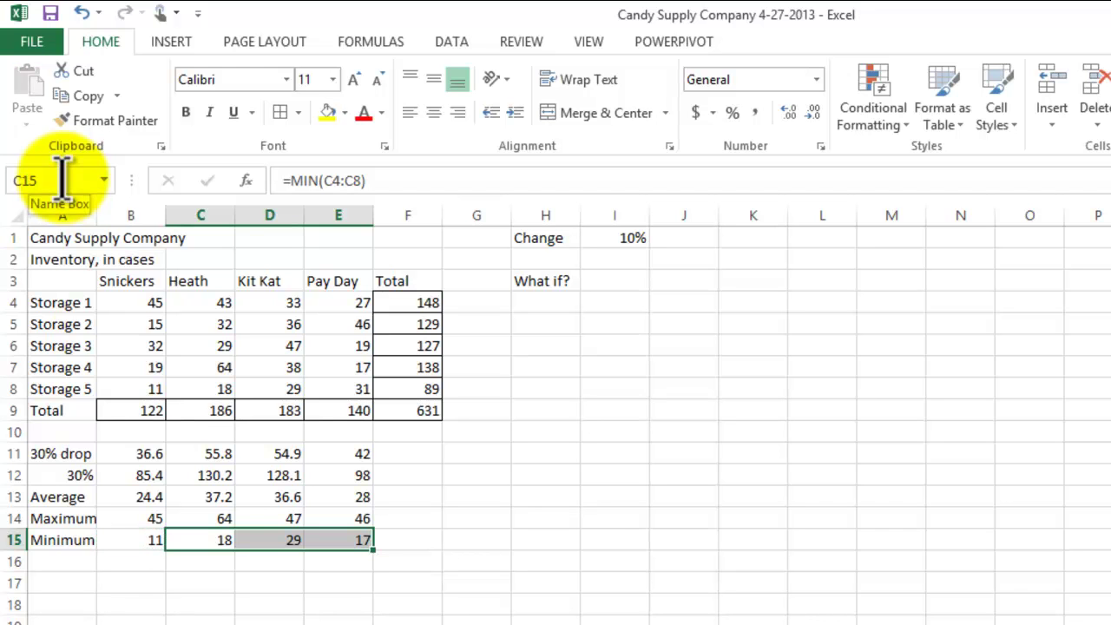
{"action": "double_click", "coordinate": [210, 541]}
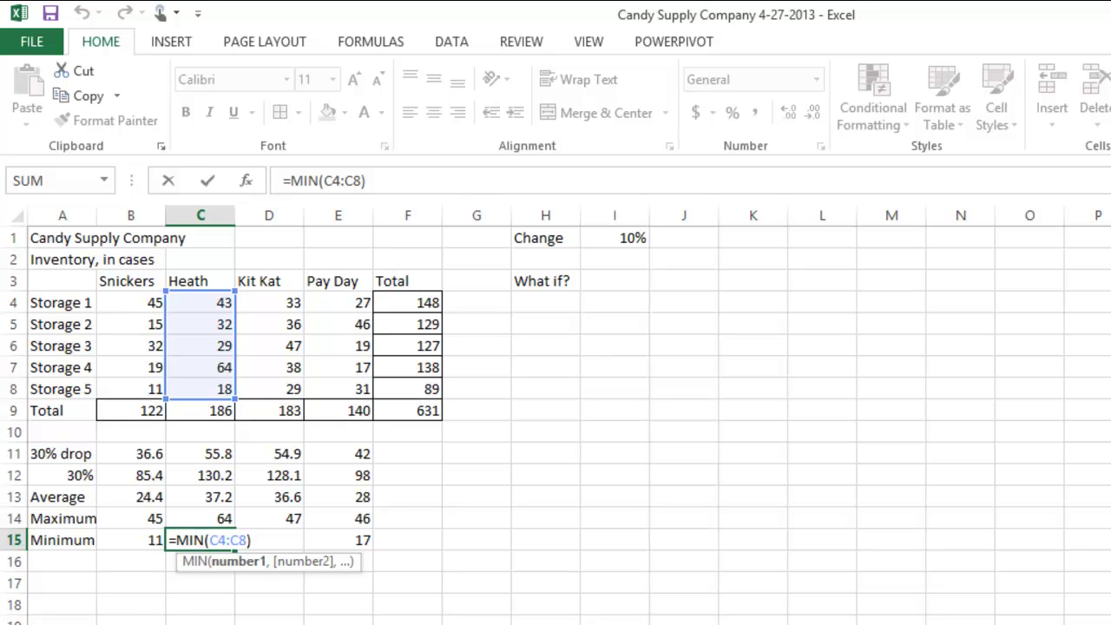
Confirm the Minimum formulas in C15, D15 and E15, ending with =MIN(E4:E8).
{"action": "key", "text": "Return"}
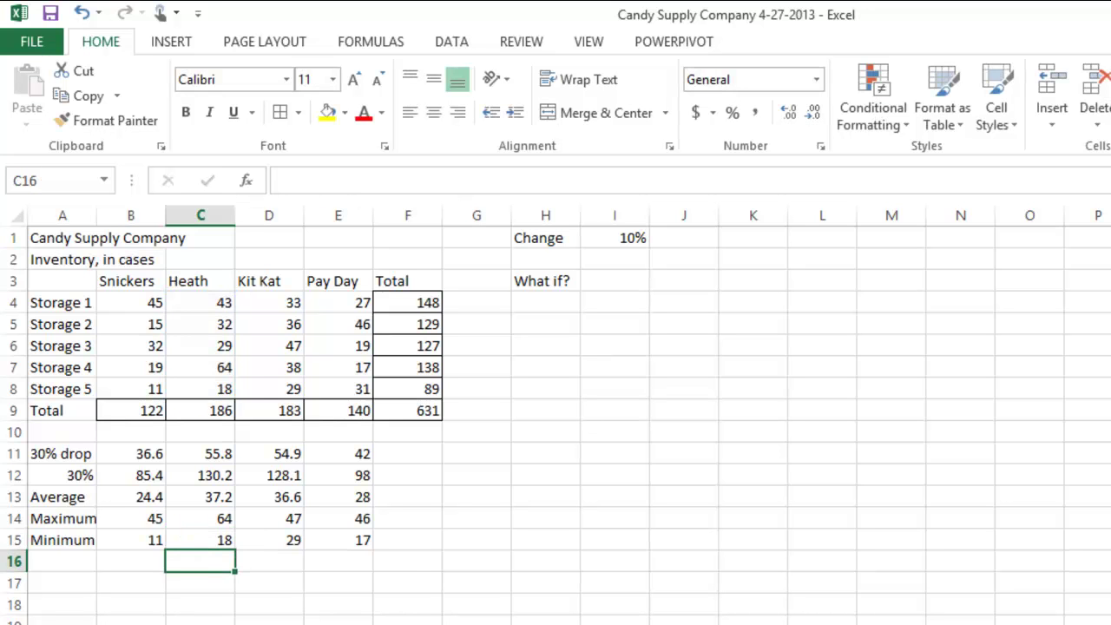
{"action": "double_click", "coordinate": [282, 539]}
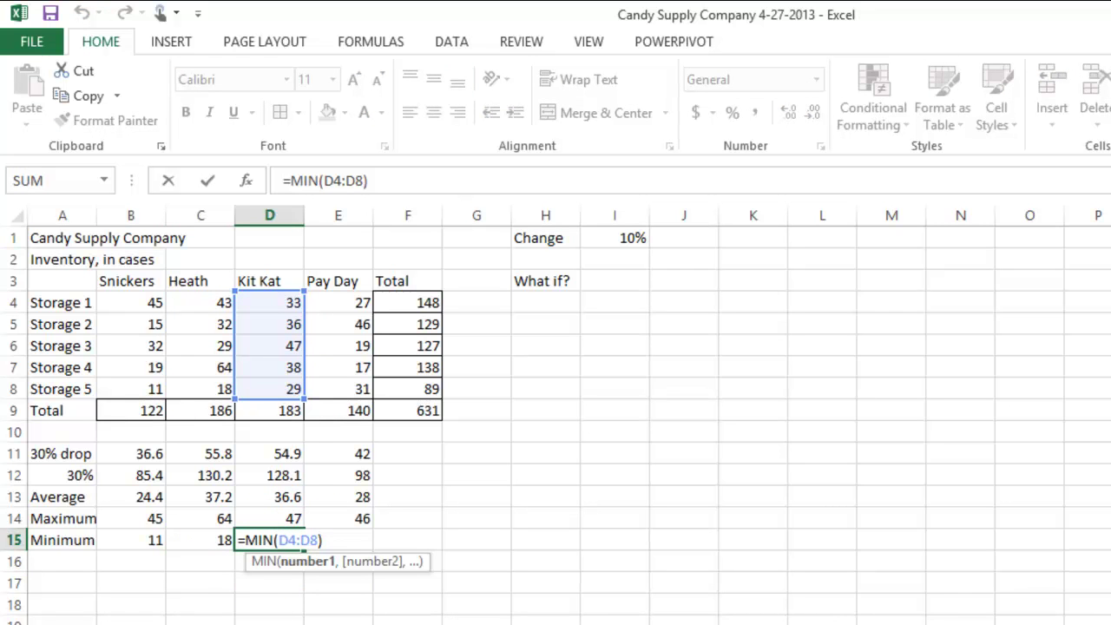
{"action": "key", "text": "ctrl+Return"}
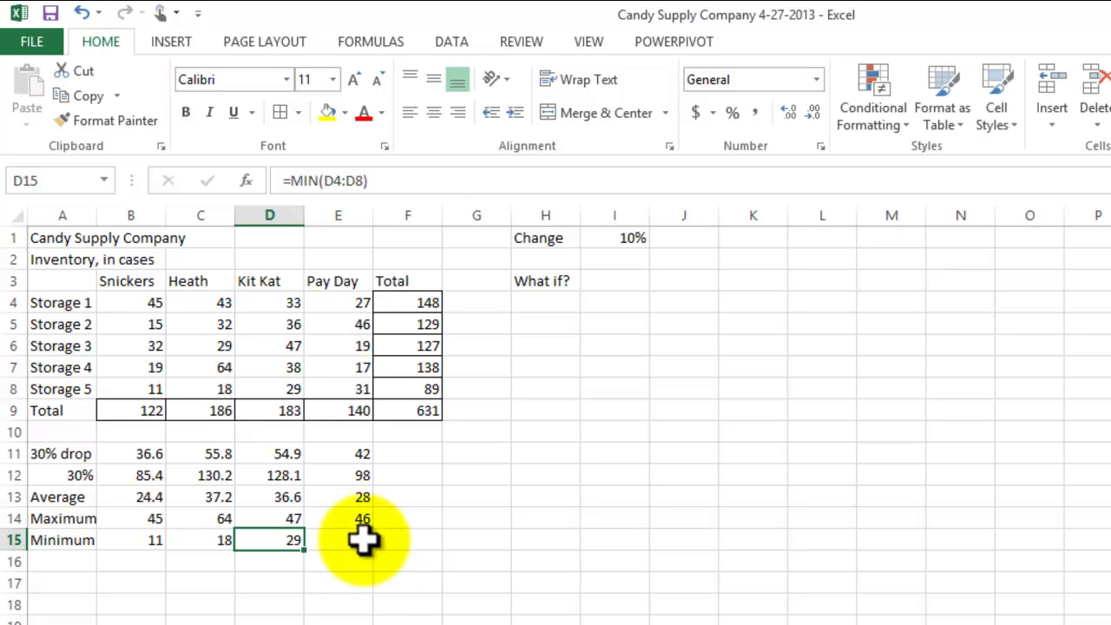
{"action": "left_click", "coordinate": [394, 181]}
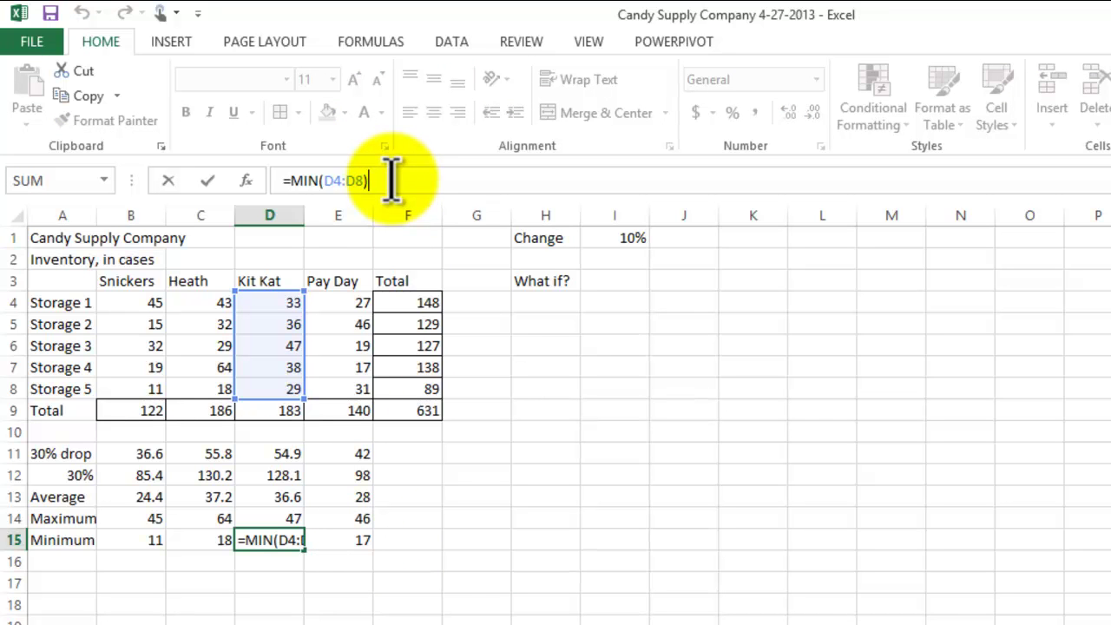
{"action": "key", "text": "ctrl+Return"}
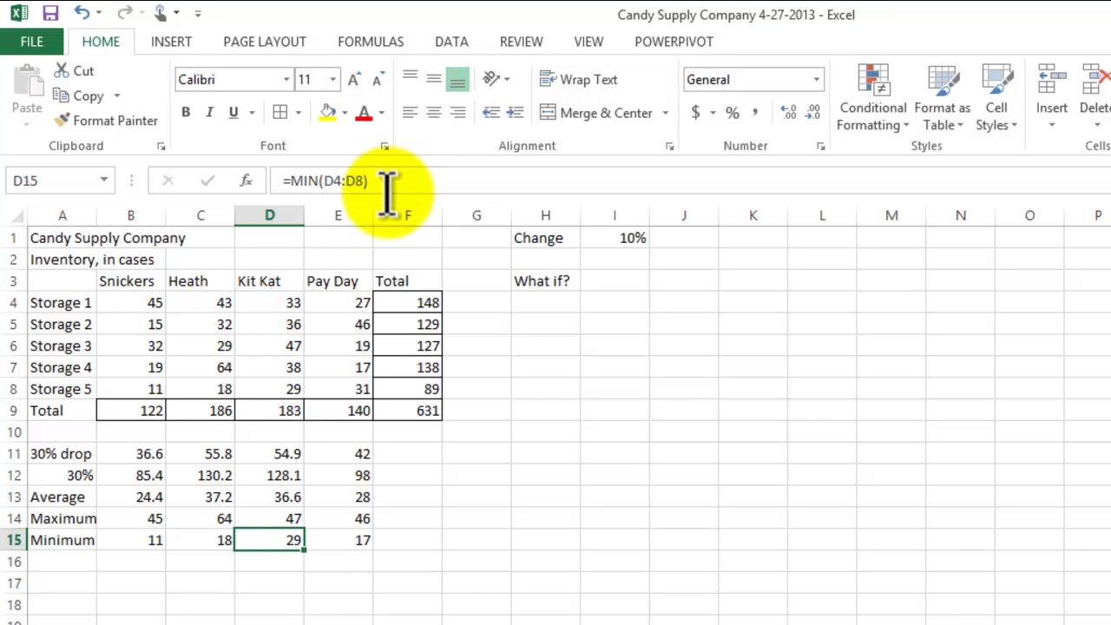
{"action": "left_click", "coordinate": [346, 533]}
{"action": "left_click", "coordinate": [443, 180]}
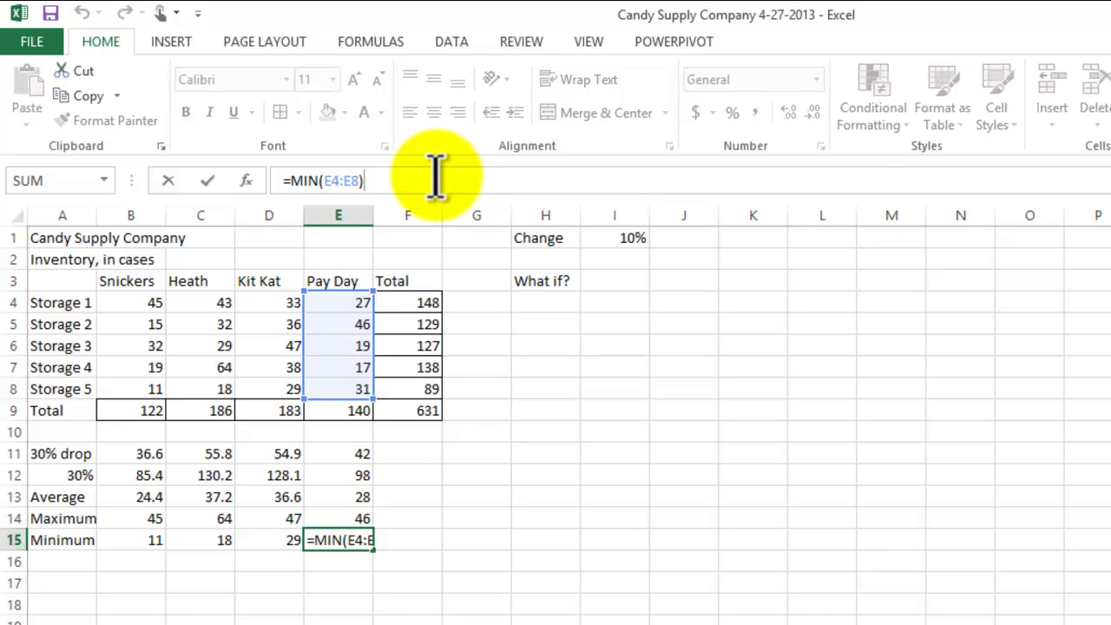
{"action": "key", "text": "ctrl+Return"}
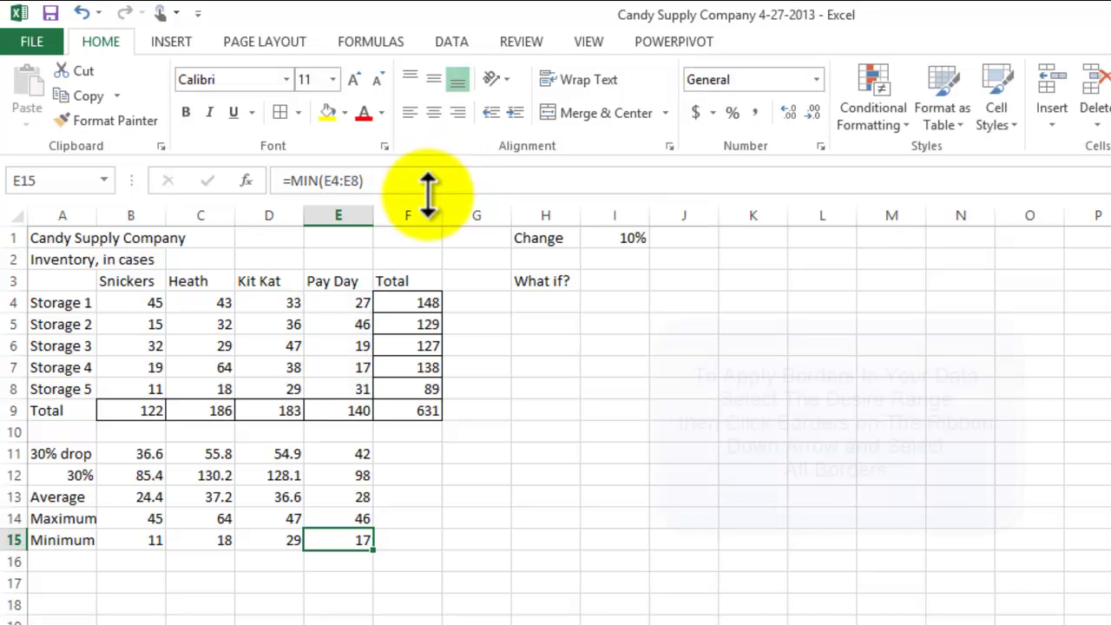
Apply All Borders to the stats block B11:E15.
{"action": "left_click", "coordinate": [587, 597]}
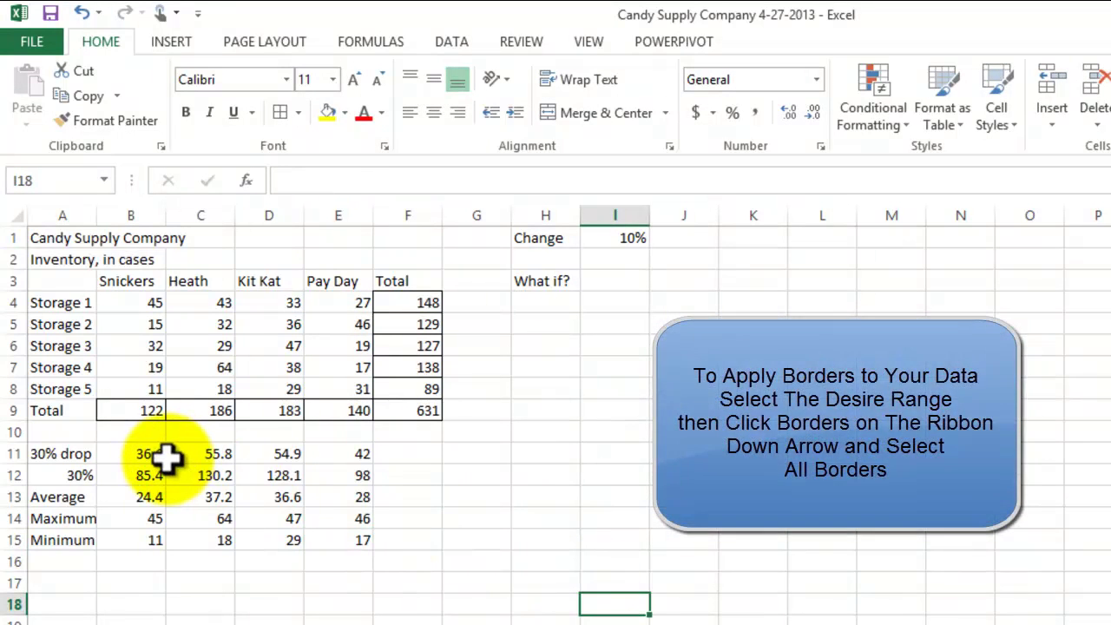
{"action": "left_click_drag", "start_coordinate": [154, 454], "coordinate": [347, 534]}
{"action": "left_click", "coordinate": [282, 114]}
{"action": "left_click", "coordinate": [652, 559]}
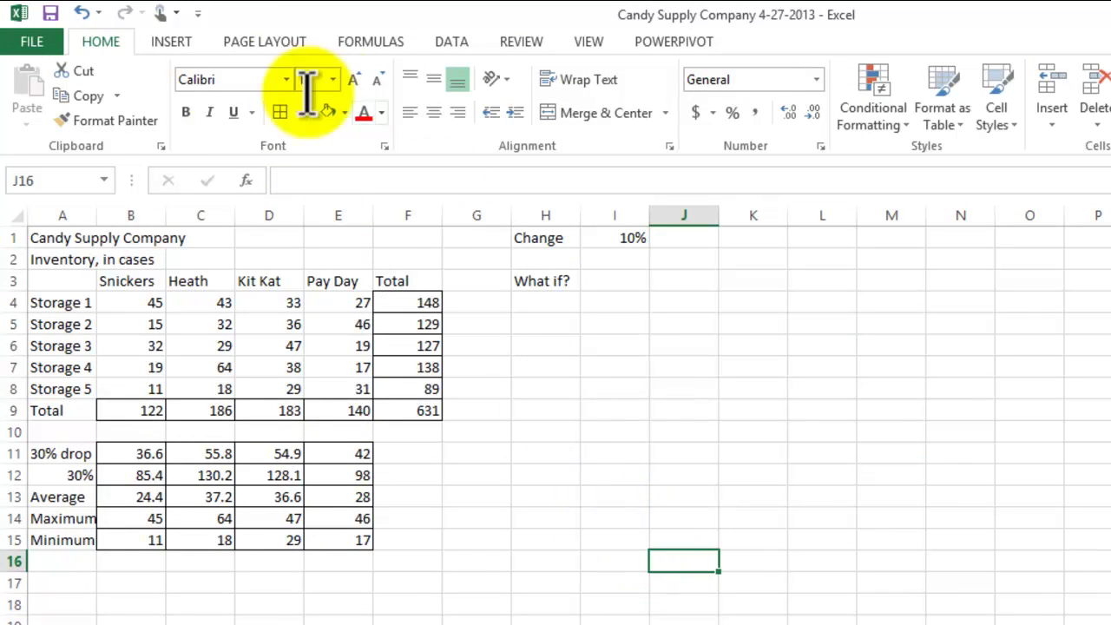
Save the workbook from the Quick Access Toolbar.
{"action": "left_click", "coordinate": [52, 16]}
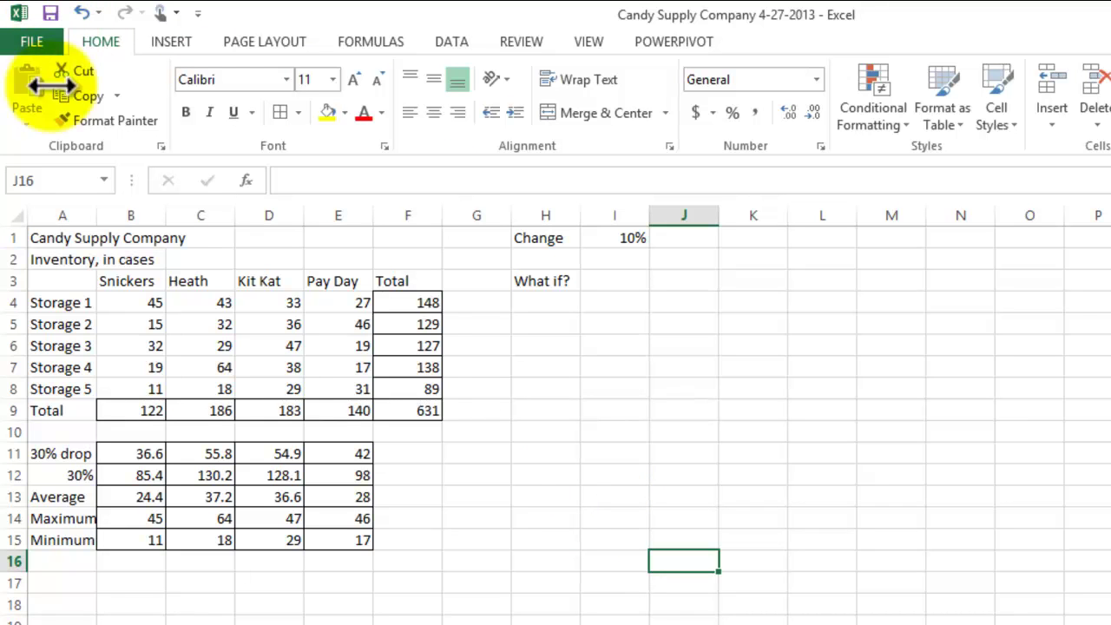
{"action": "left_click", "coordinate": [521, 599]}
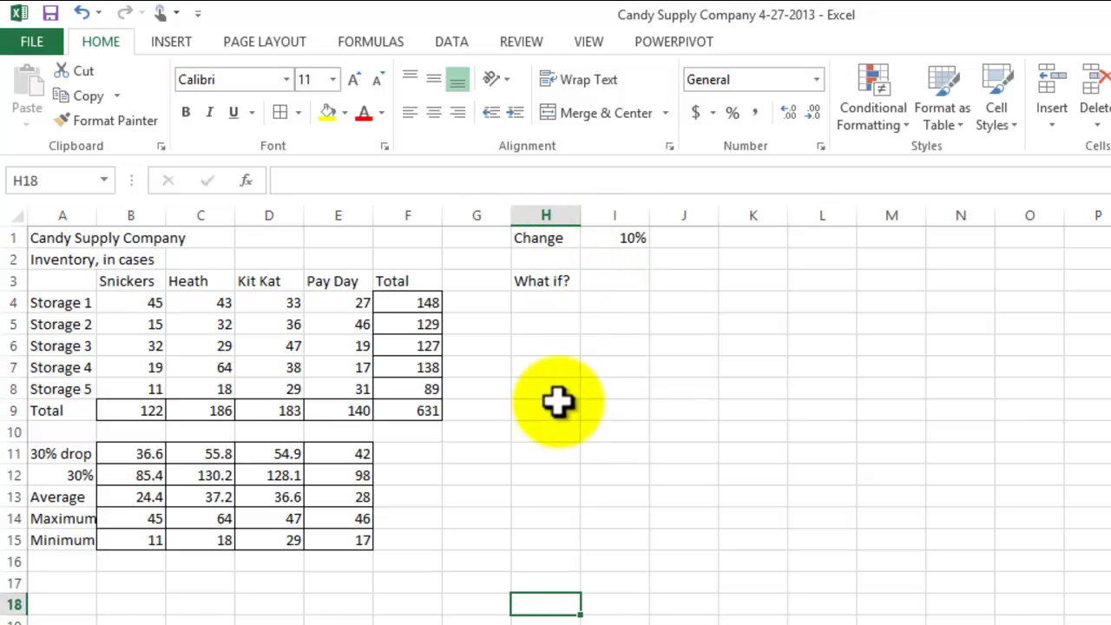
{"action": "left_click", "coordinate": [541, 305]}
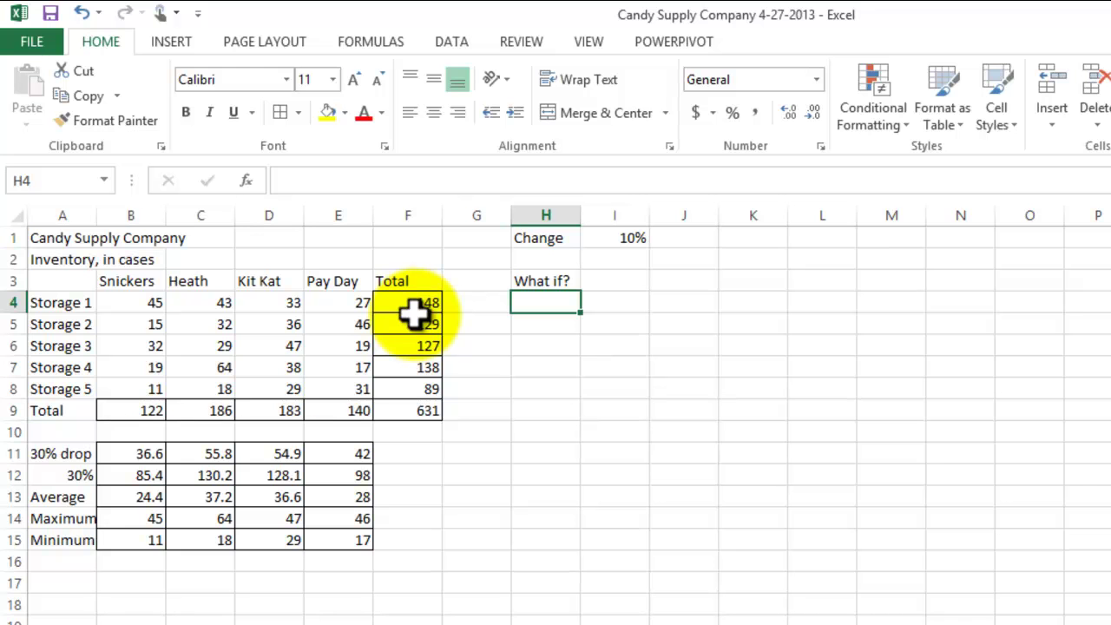
Enter =F4*I1 in H4 for a What if? result of 14.8.
{"action": "type", "text": "="}
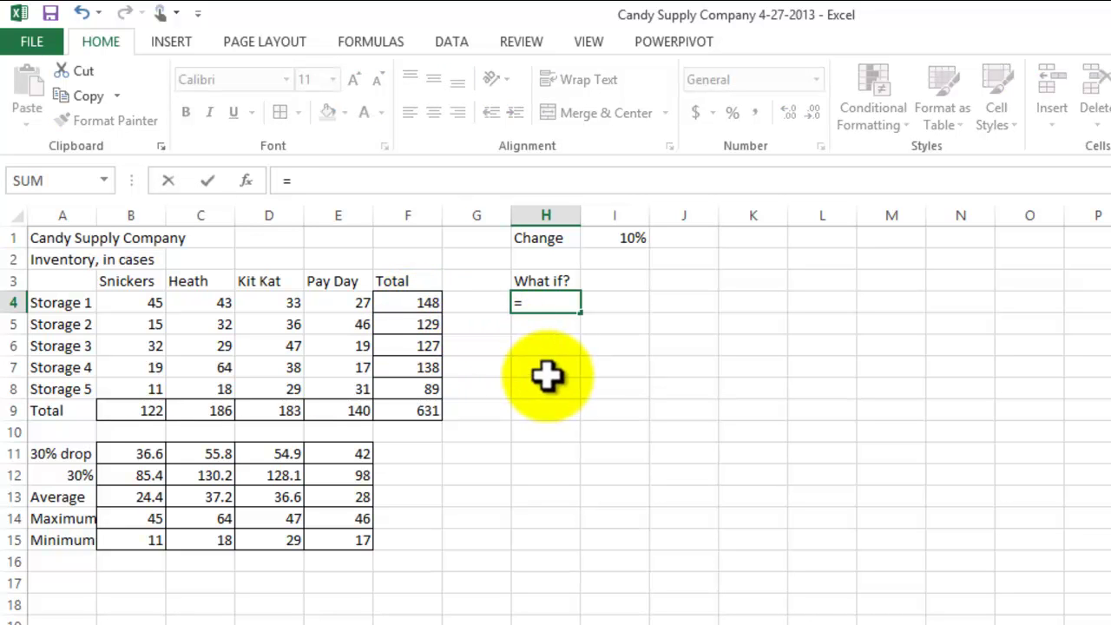
{"action": "left_click", "coordinate": [409, 301]}
{"action": "type", "text": "*"}
{"action": "left_click", "coordinate": [618, 239]}
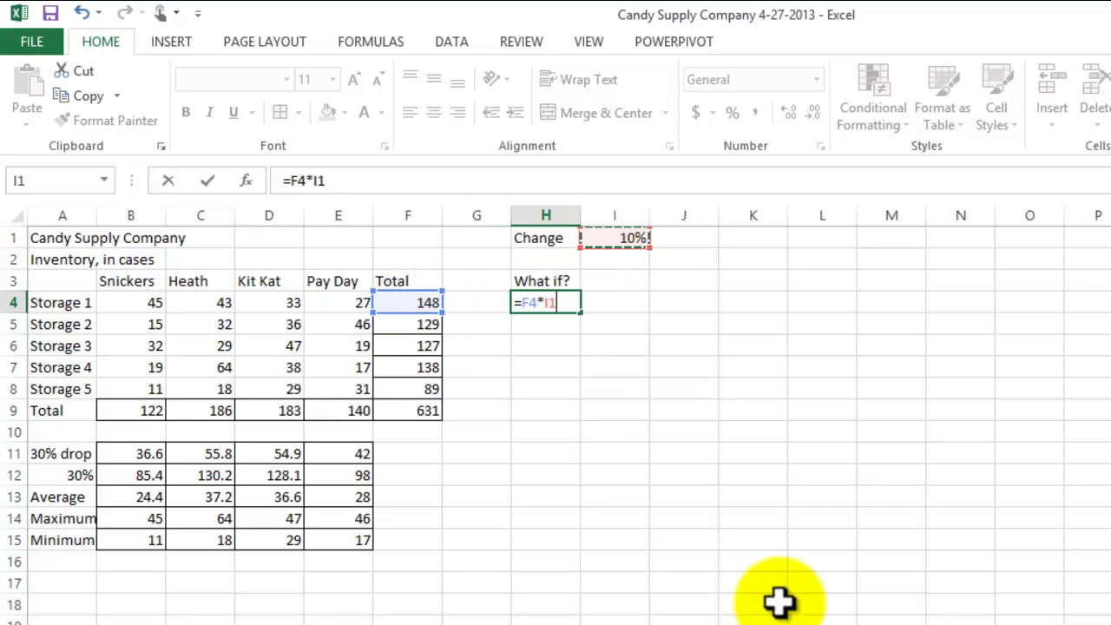
{"action": "key", "text": "Return"}
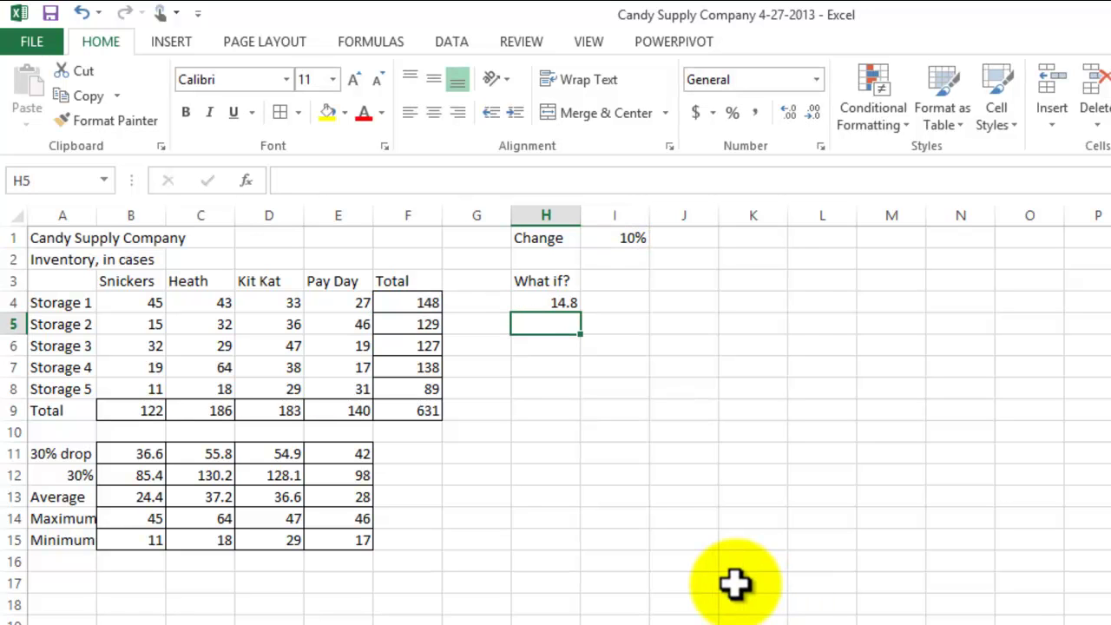
{"action": "left_click", "coordinate": [566, 304]}
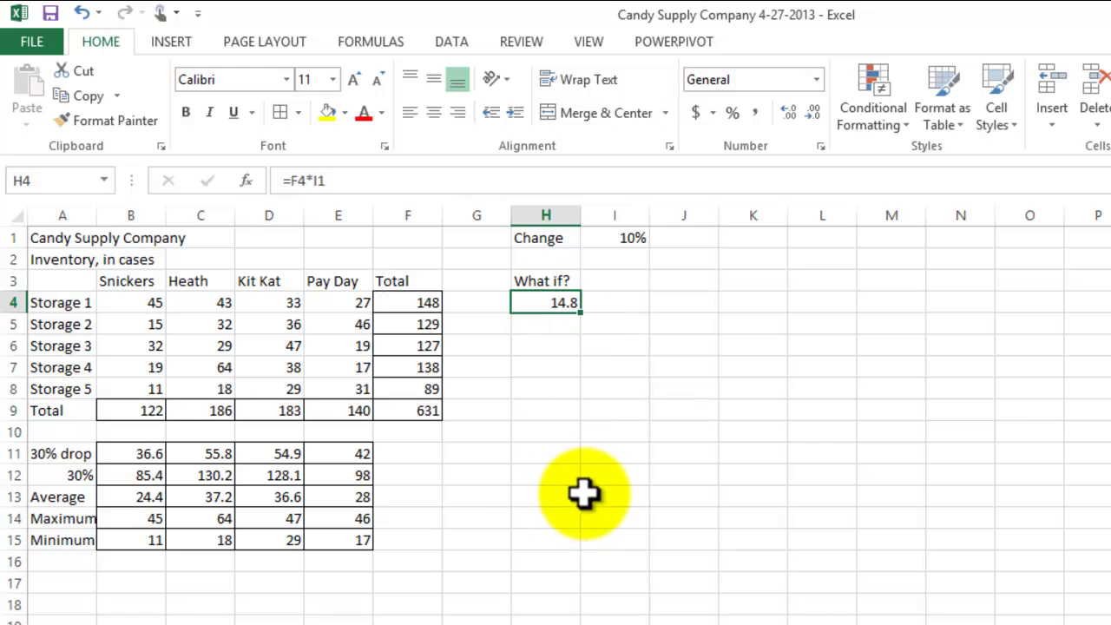
Enter 1.1 as the Change factor in I1, so Storage 1's What if? becomes 162.8.
{"action": "left_click", "coordinate": [634, 238]}
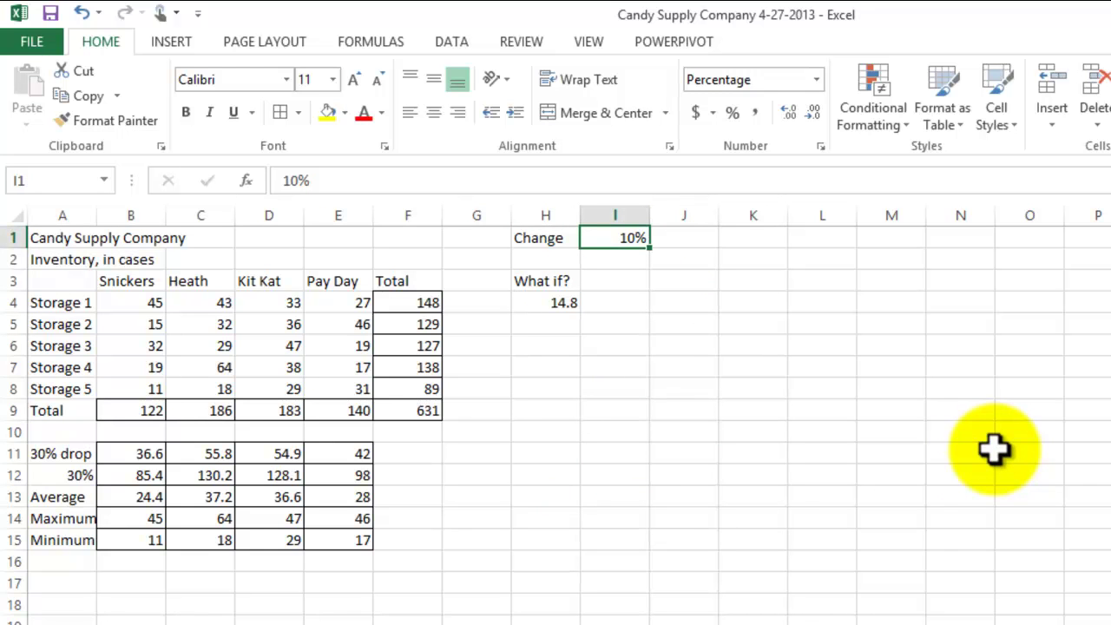
{"action": "type", "text": "1.1"}
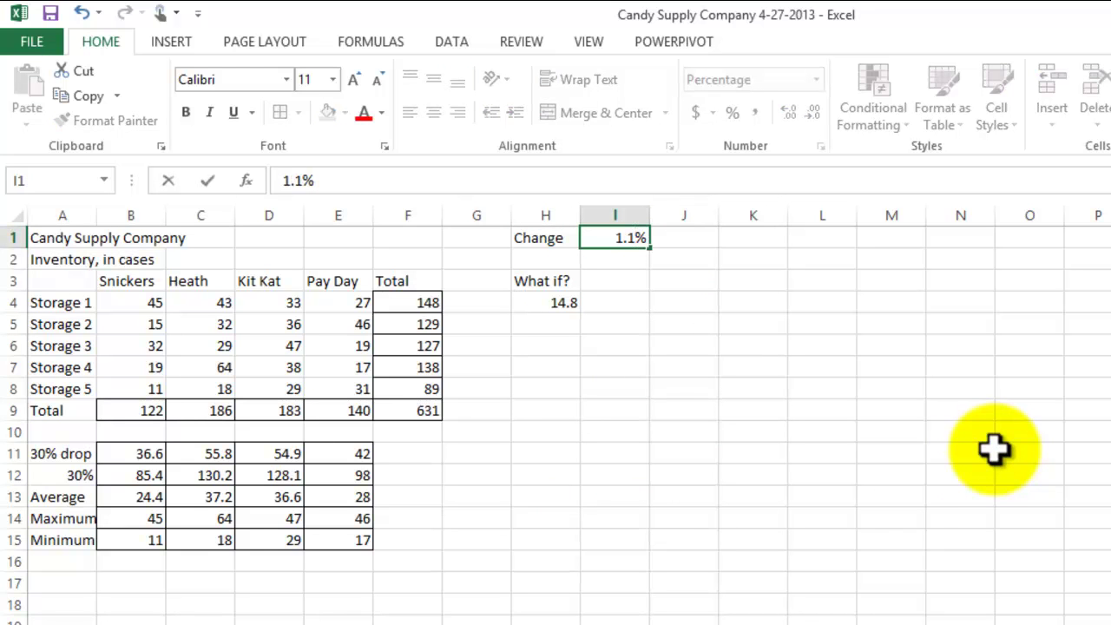
{"action": "key", "text": "Delete"}
{"action": "key", "text": "Return"}
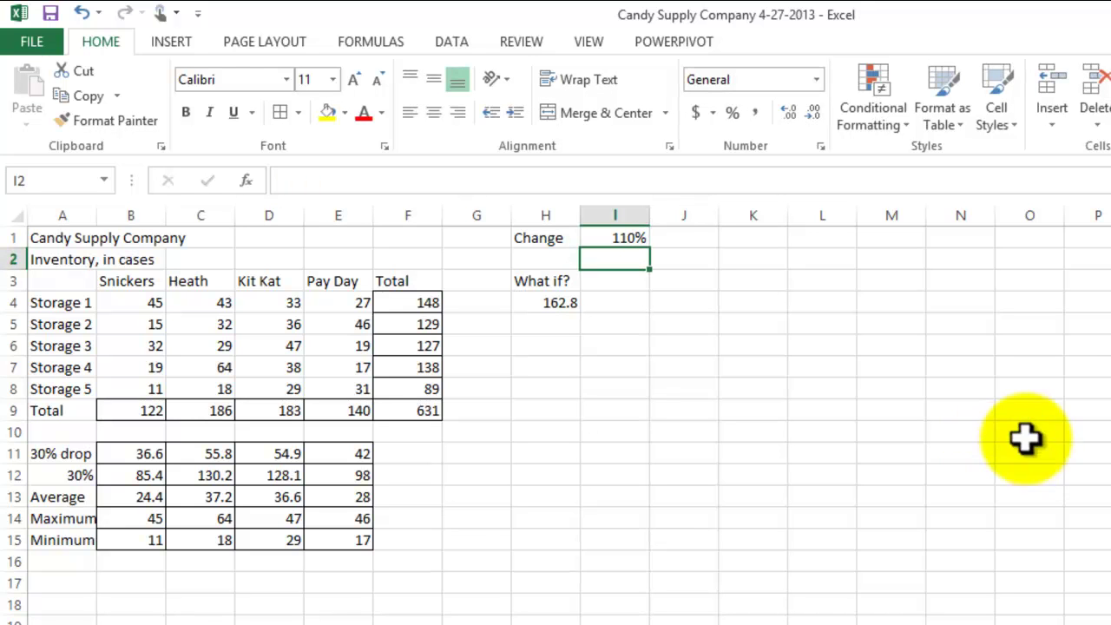
{"action": "left_click", "coordinate": [617, 236]}
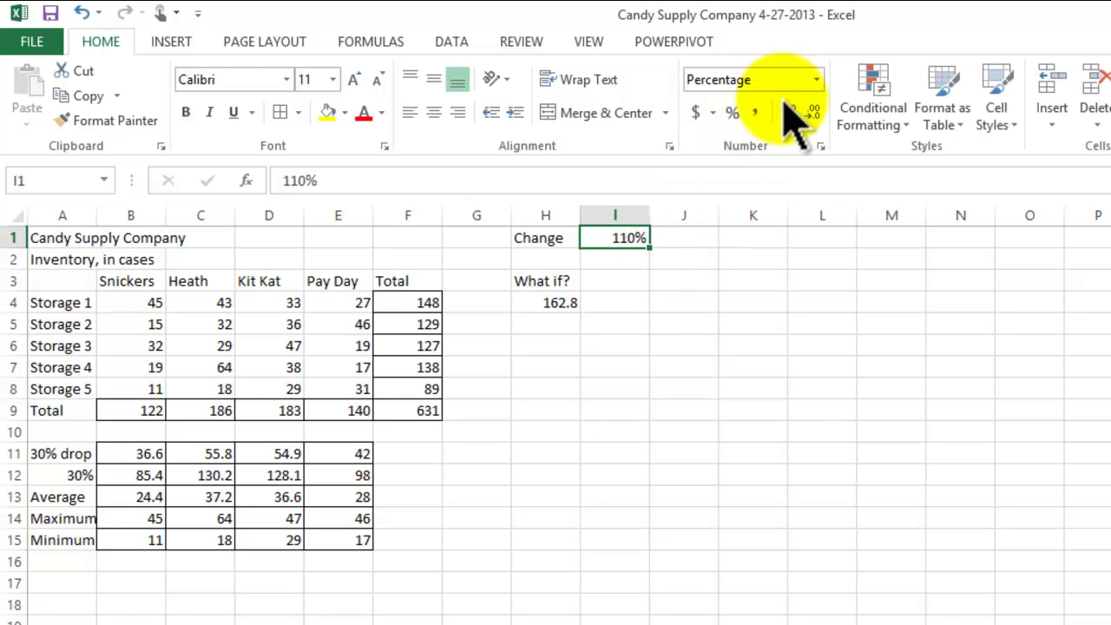
Apply the General number format to I1 so it displays 1.1 instead of 110%.
{"action": "left_click", "coordinate": [817, 80]}
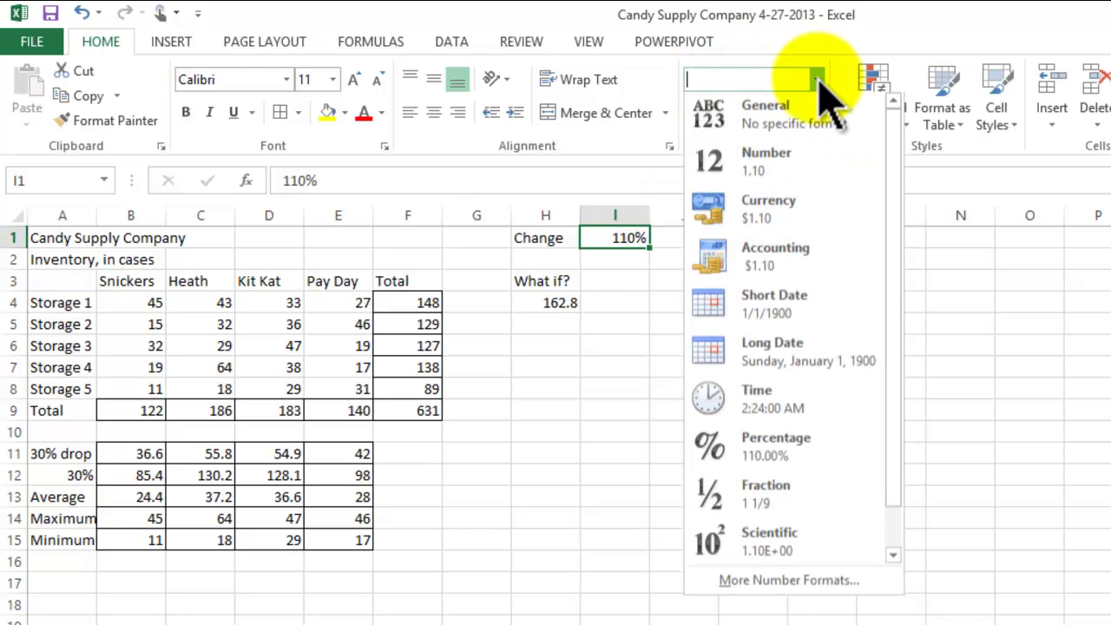
{"action": "left_click", "coordinate": [800, 149]}
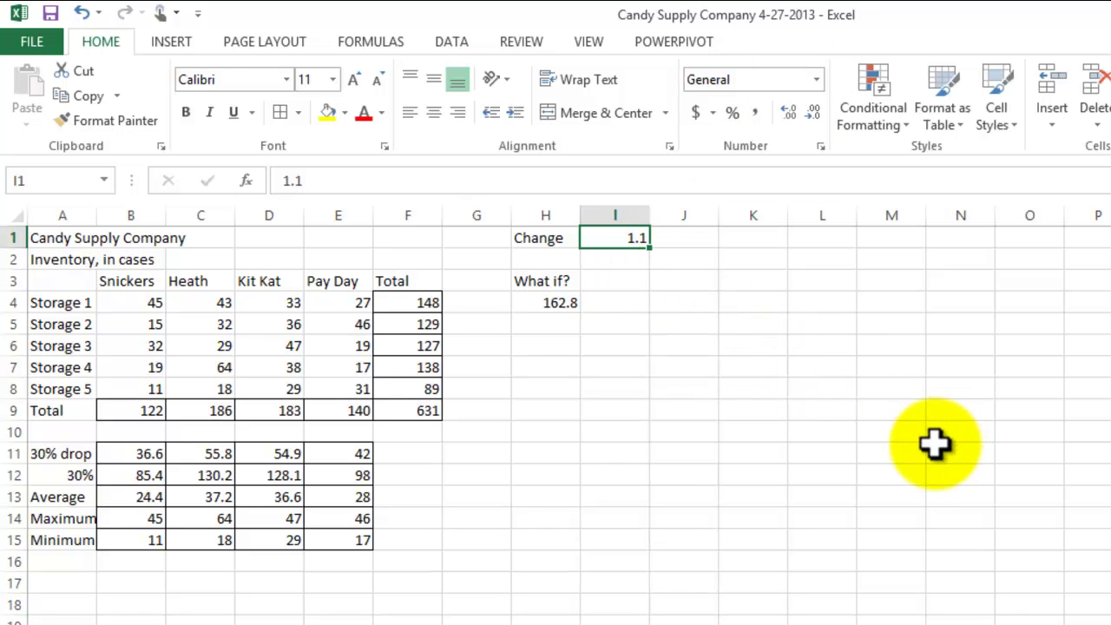
{"action": "left_click", "coordinate": [556, 325]}
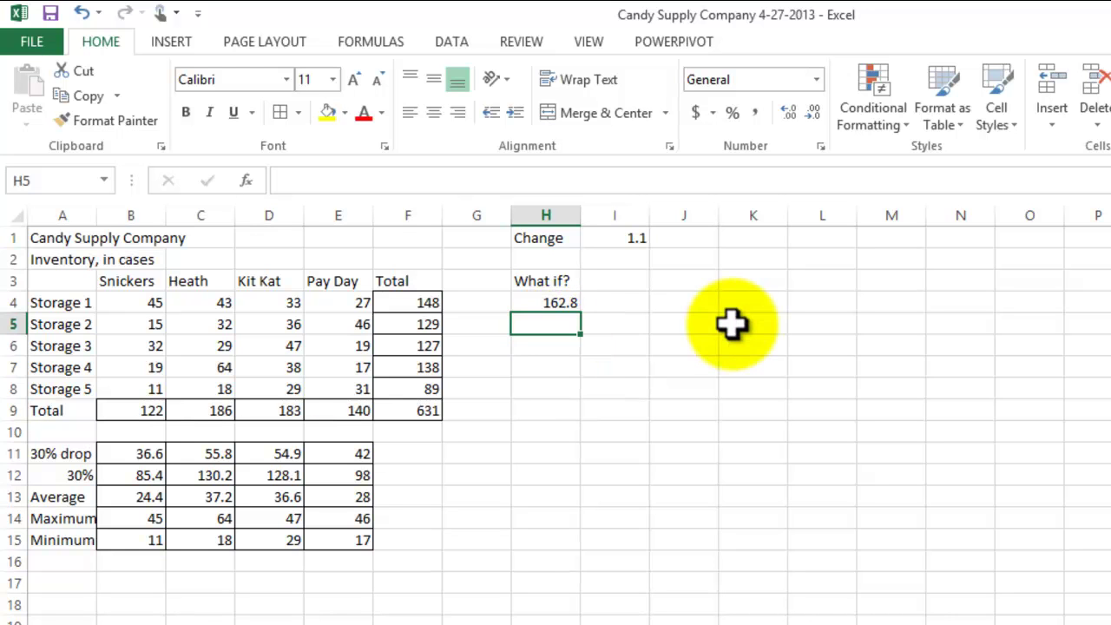
Enter =F5*I1 in H5 for Storage 2's What if?, giving 141.9.
{"action": "left_click", "coordinate": [615, 235]}
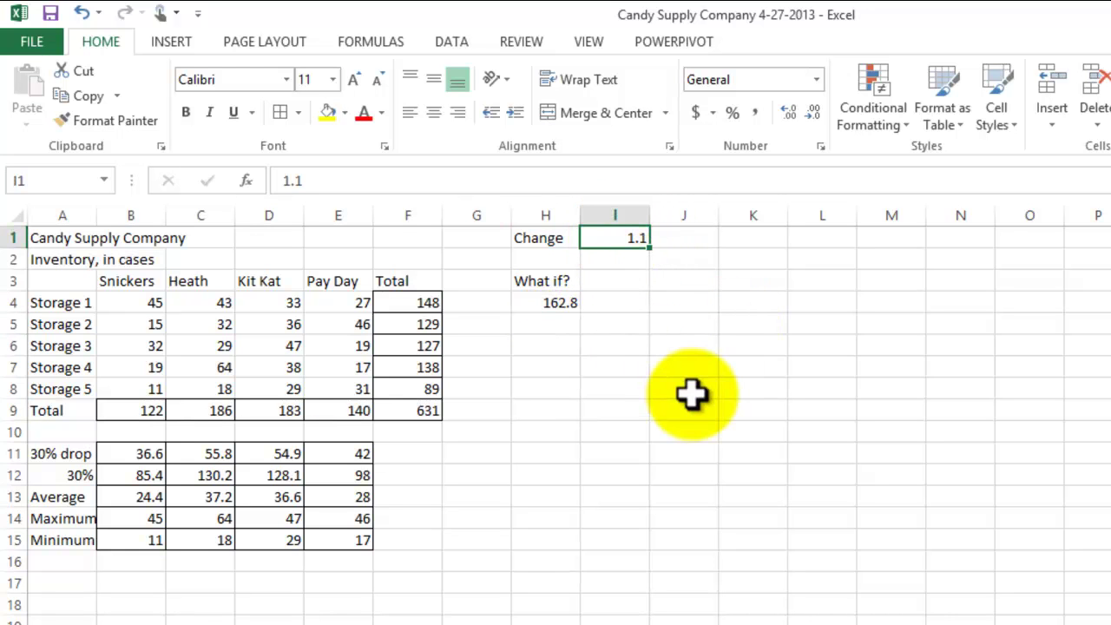
{"action": "left_click", "coordinate": [550, 322]}
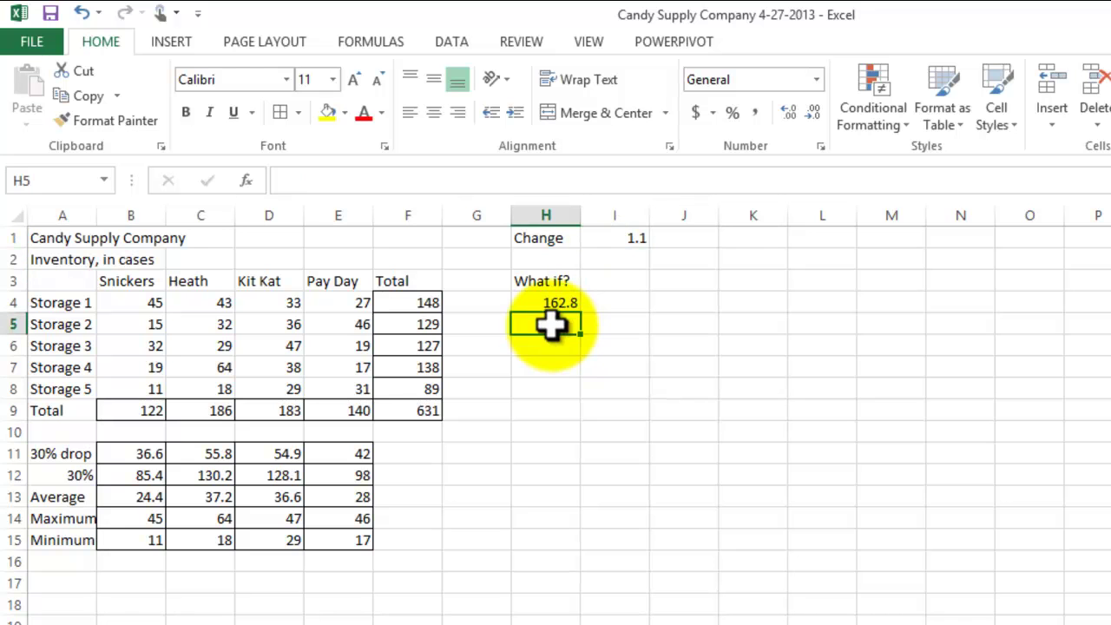
{"action": "type", "text": "="}
{"action": "left_click", "coordinate": [399, 323]}
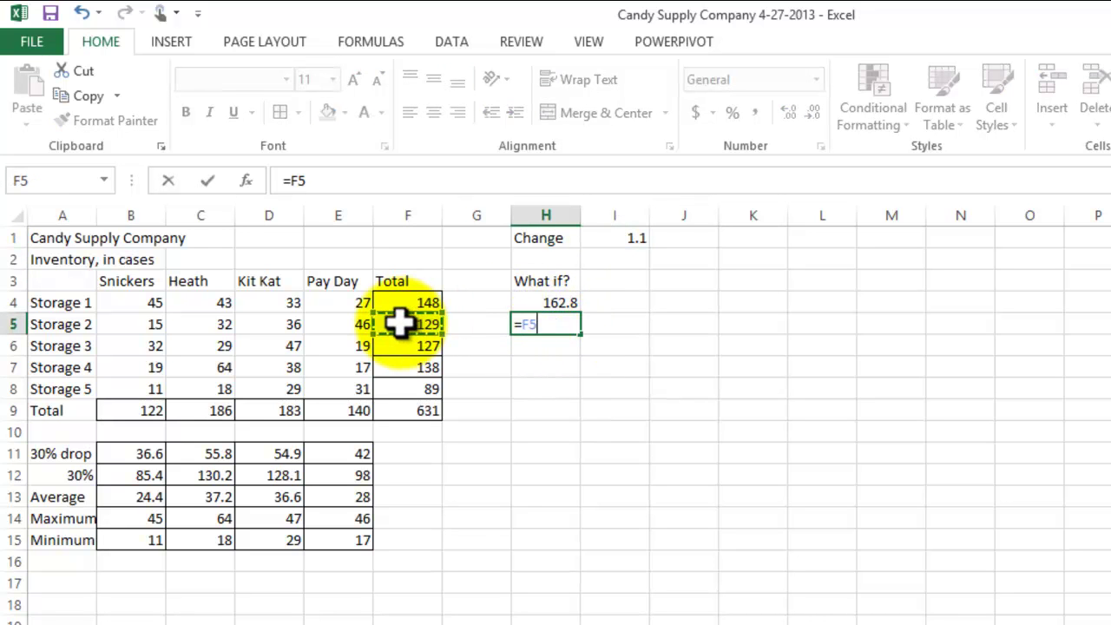
{"action": "type", "text": "*"}
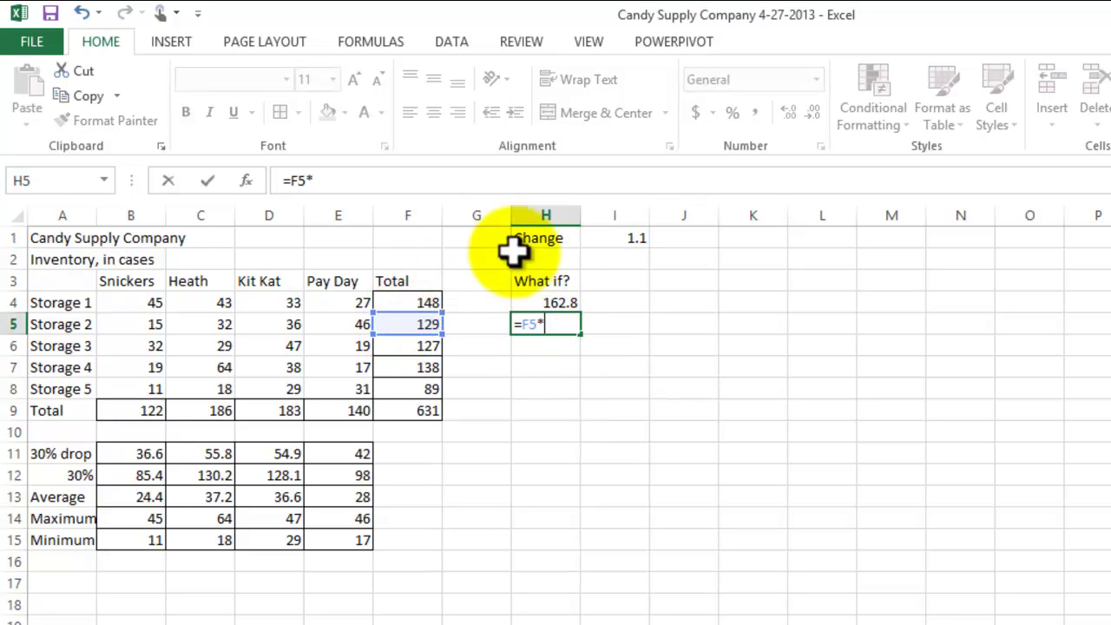
{"action": "left_click", "coordinate": [615, 236]}
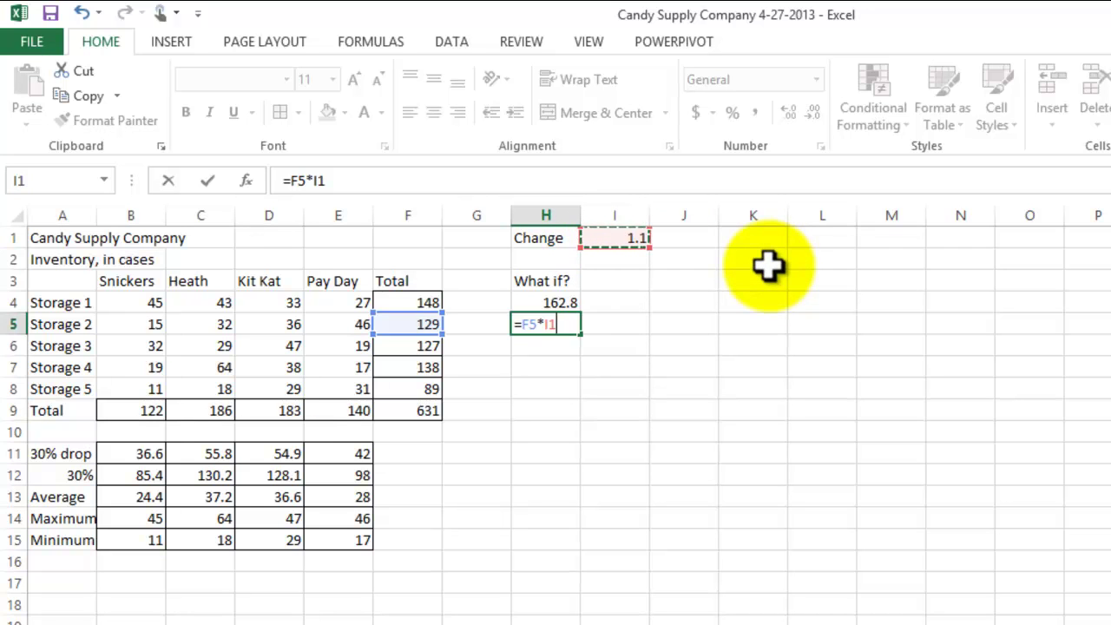
{"action": "key", "text": "Return"}
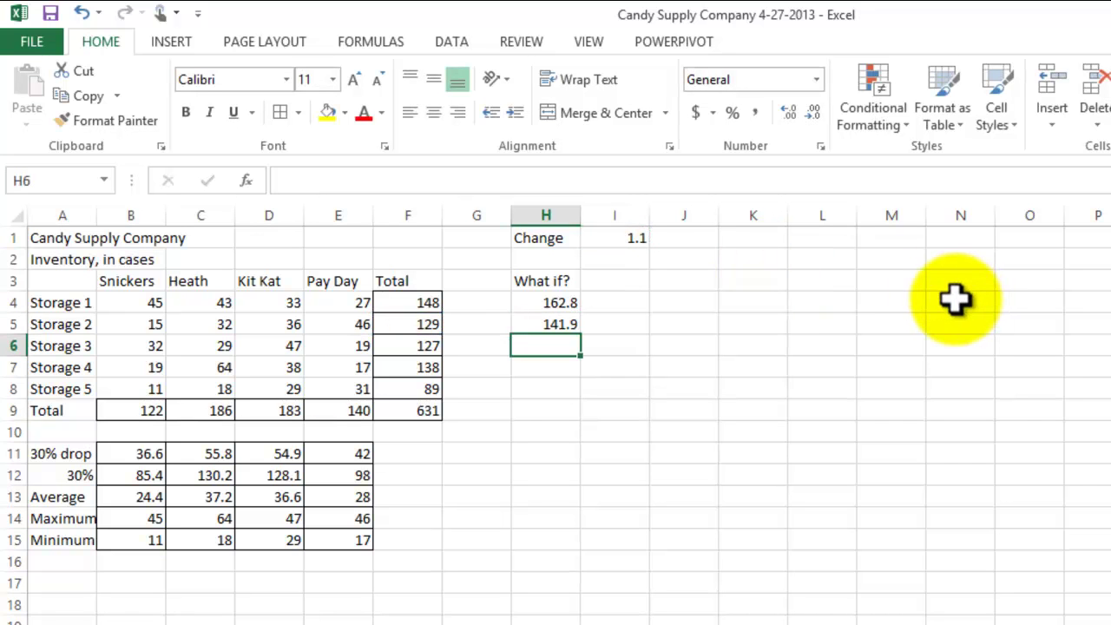
{"action": "left_click", "coordinate": [545, 322]}
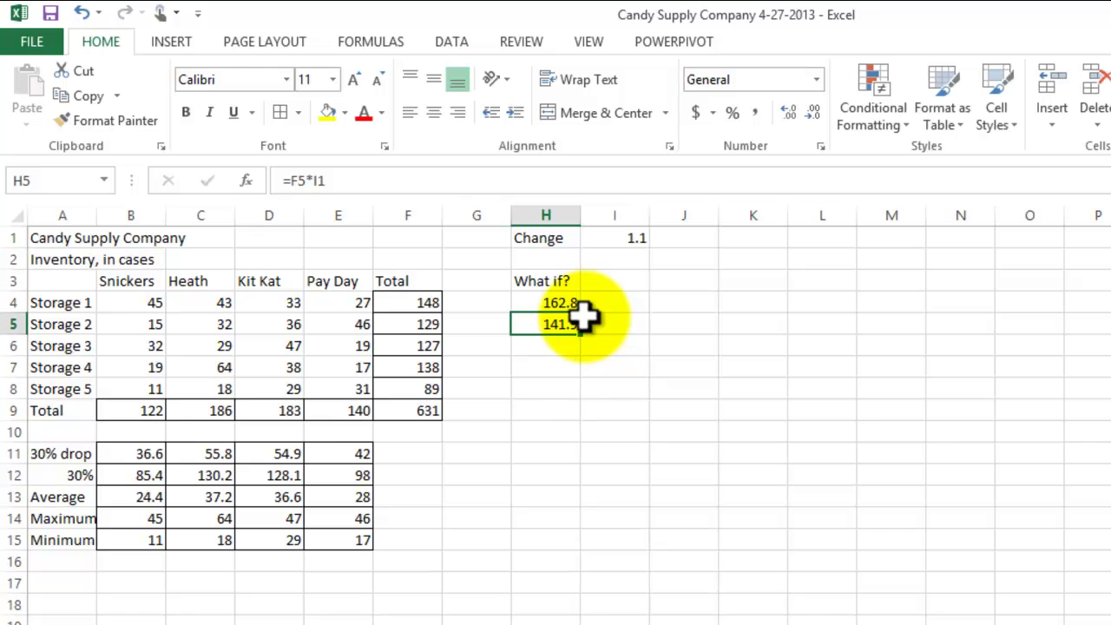
Add the Storage 3 and Storage 4 What if? formulas multiplying their totals by I1 (139.7, 151.8).
{"action": "left_click", "coordinate": [555, 346]}
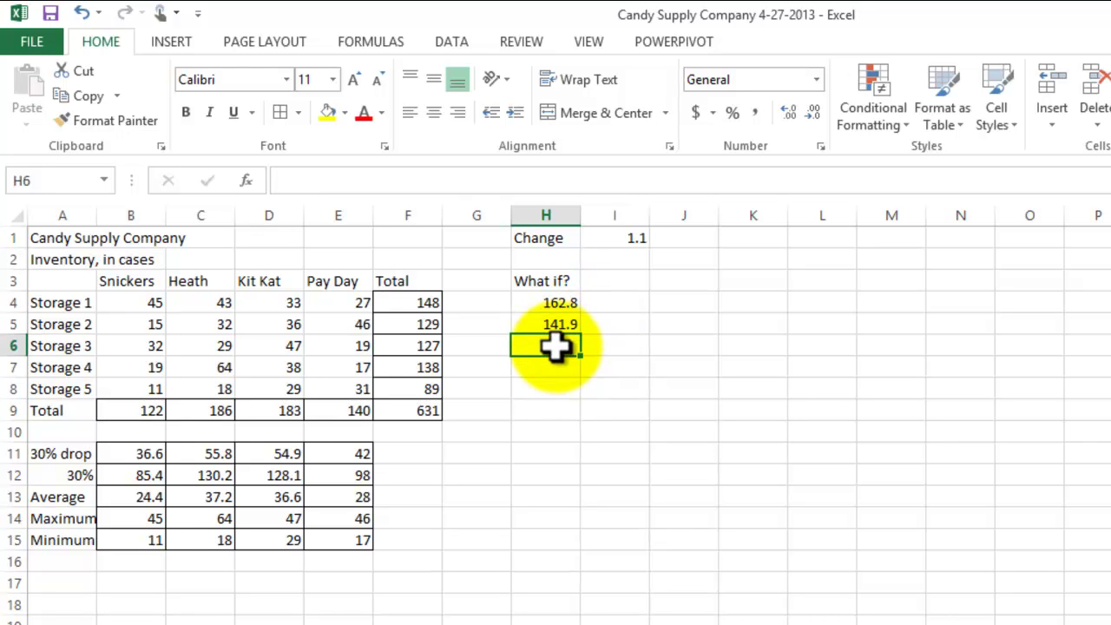
{"action": "type", "text": "="}
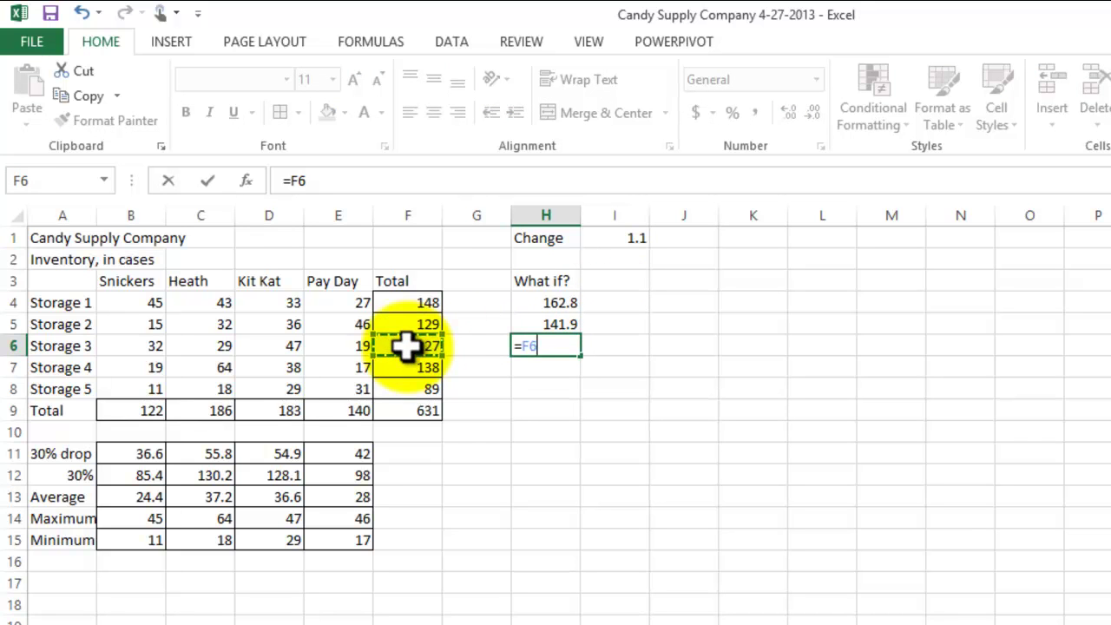
{"action": "type", "text": "*"}
{"action": "left_click", "coordinate": [618, 234]}
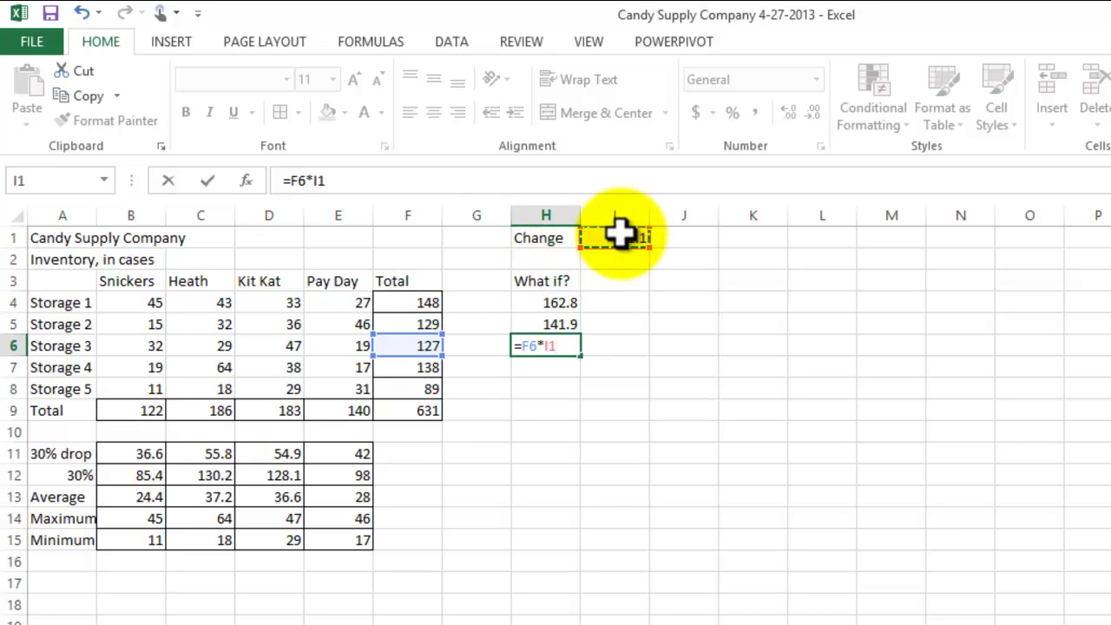
{"action": "key", "text": "Return"}
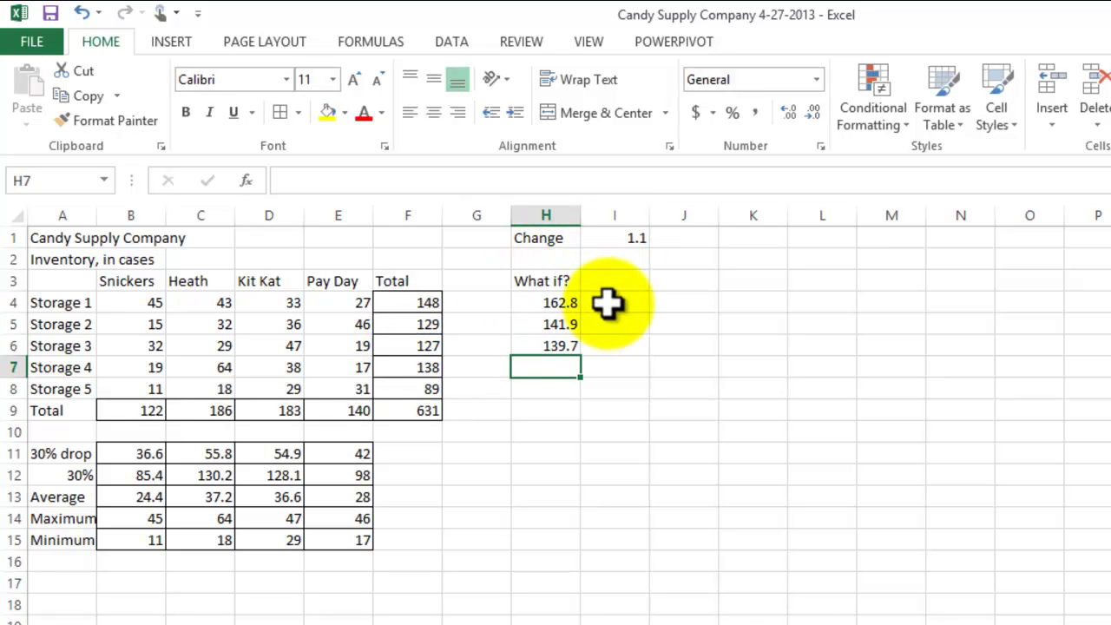
{"action": "type", "text": "="}
{"action": "left_click", "coordinate": [402, 368]}
{"action": "type", "text": "*"}
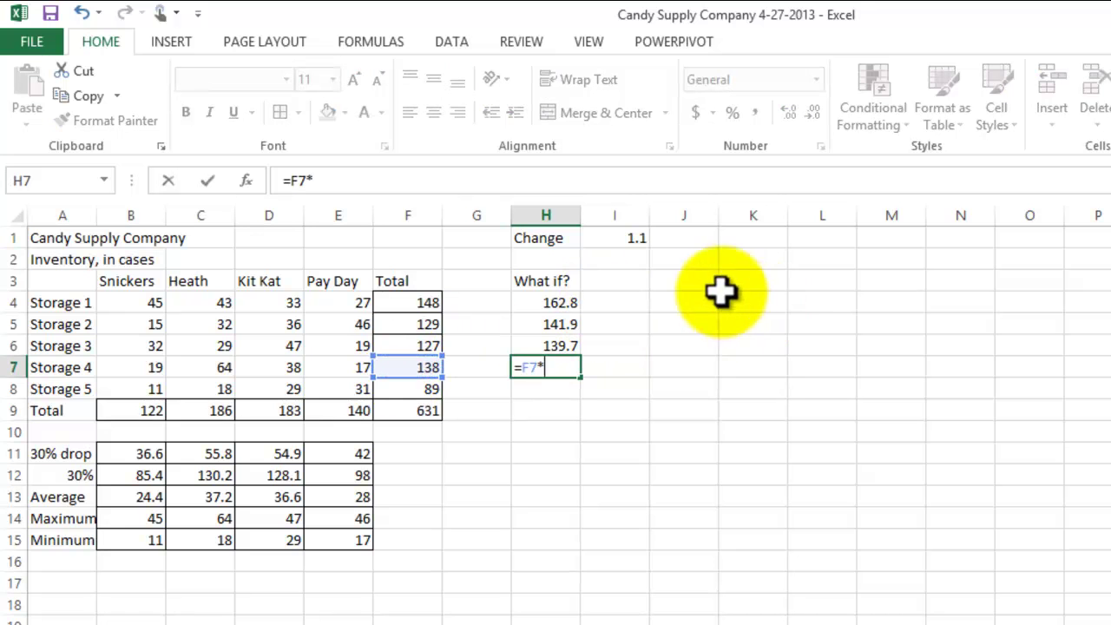
{"action": "left_click", "coordinate": [625, 243]}
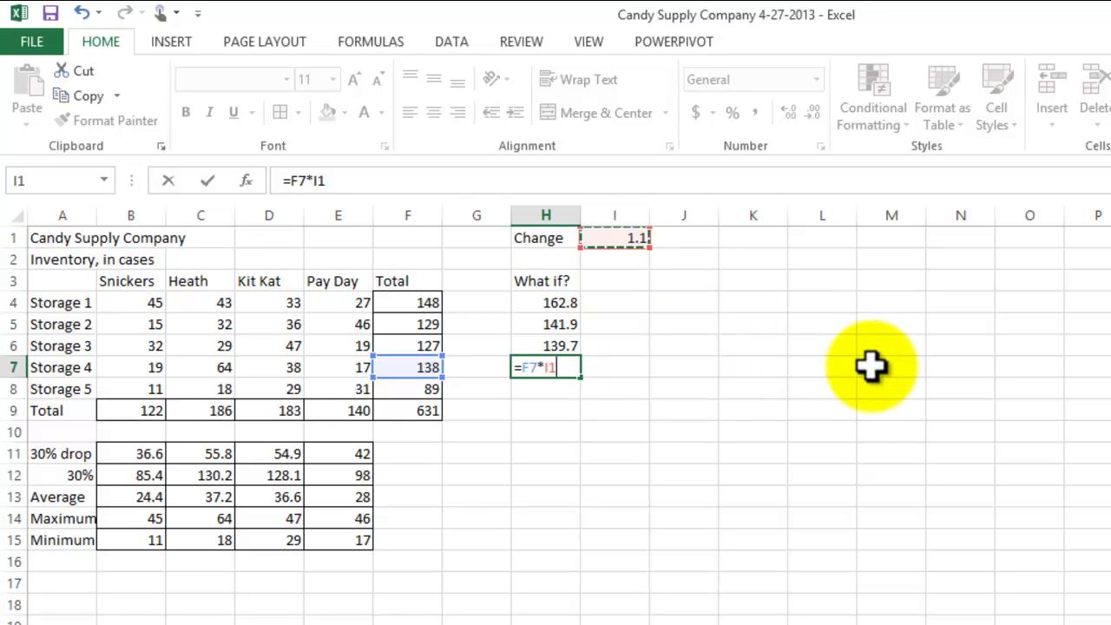
{"action": "key", "text": "Return"}
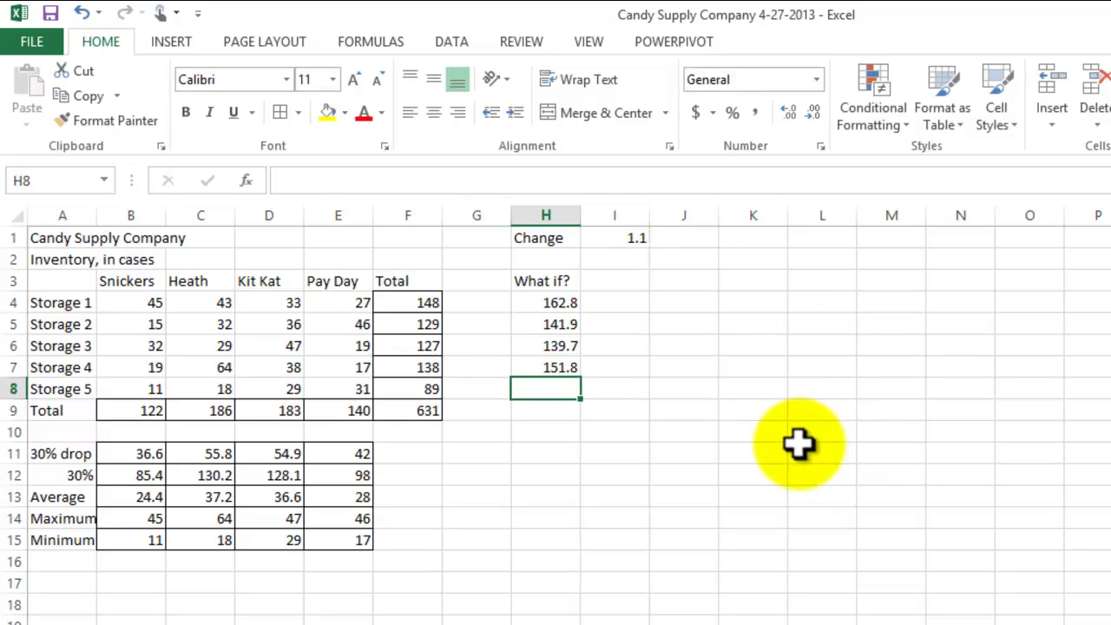
{"action": "left_click", "coordinate": [713, 500]}
Enter =F8*I1 in H8 for Storage 5, giving 97.9, and review the H4:H8 results.
{"action": "left_click", "coordinate": [554, 392]}
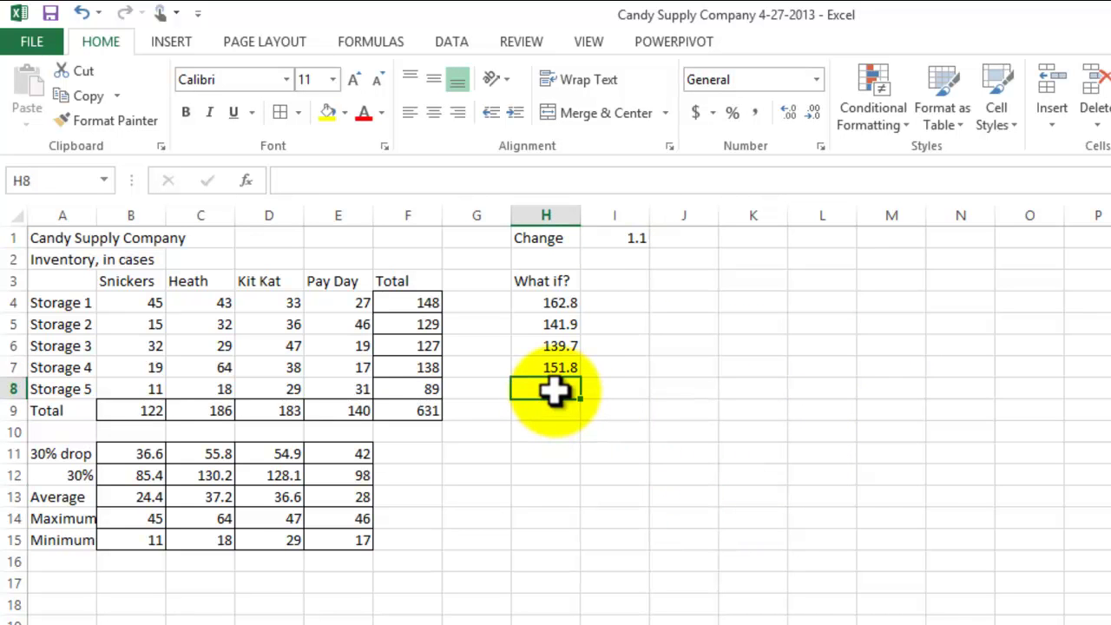
{"action": "type", "text": "="}
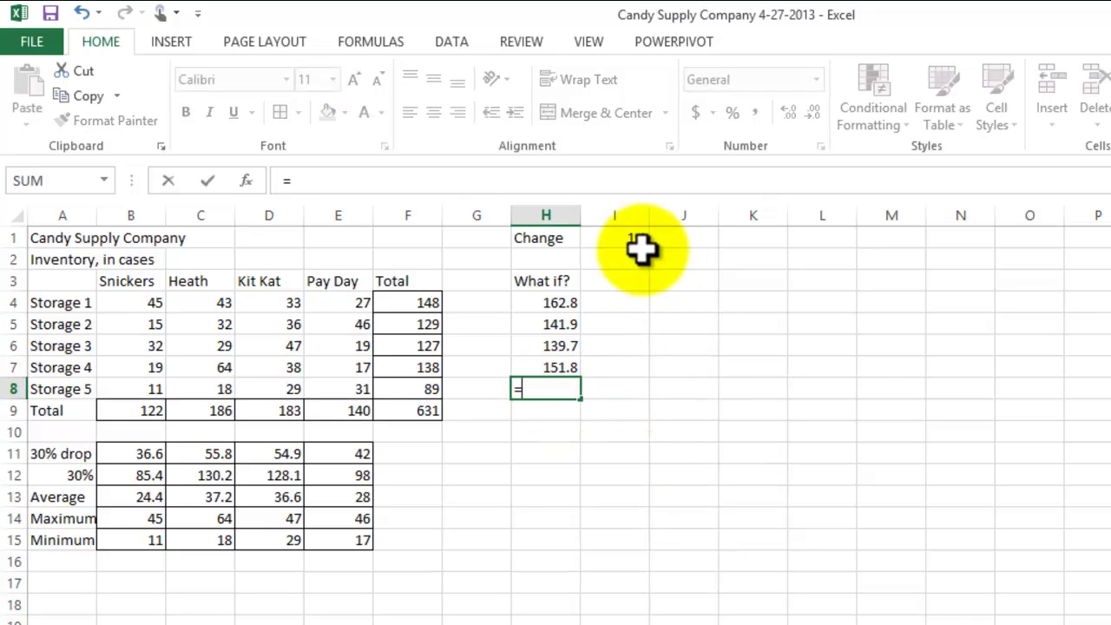
{"action": "left_click", "coordinate": [425, 391]}
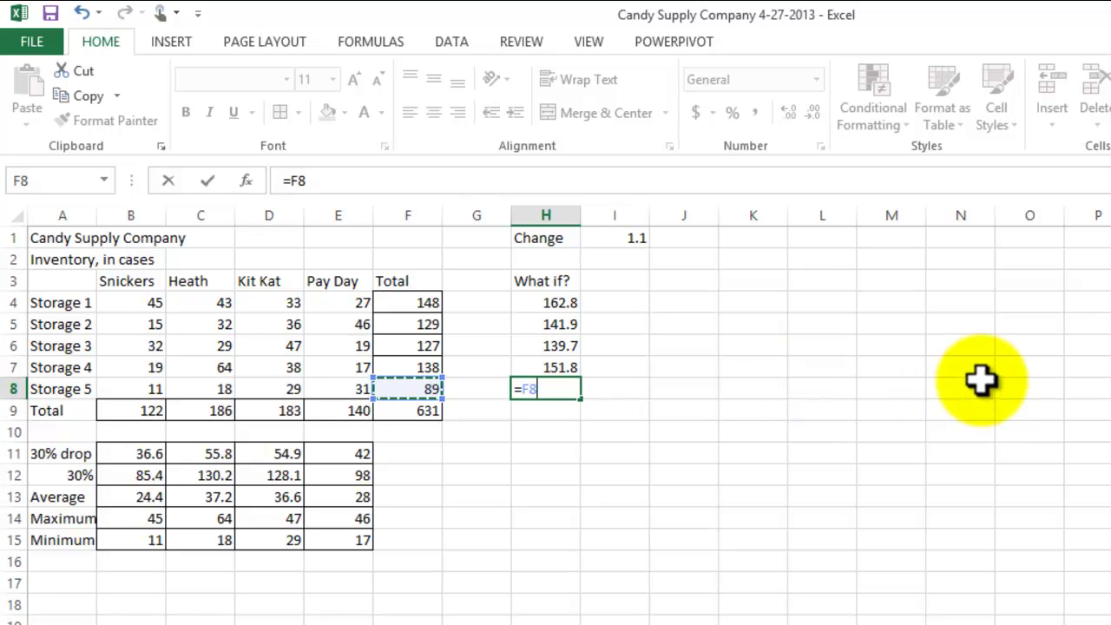
{"action": "type", "text": "*"}
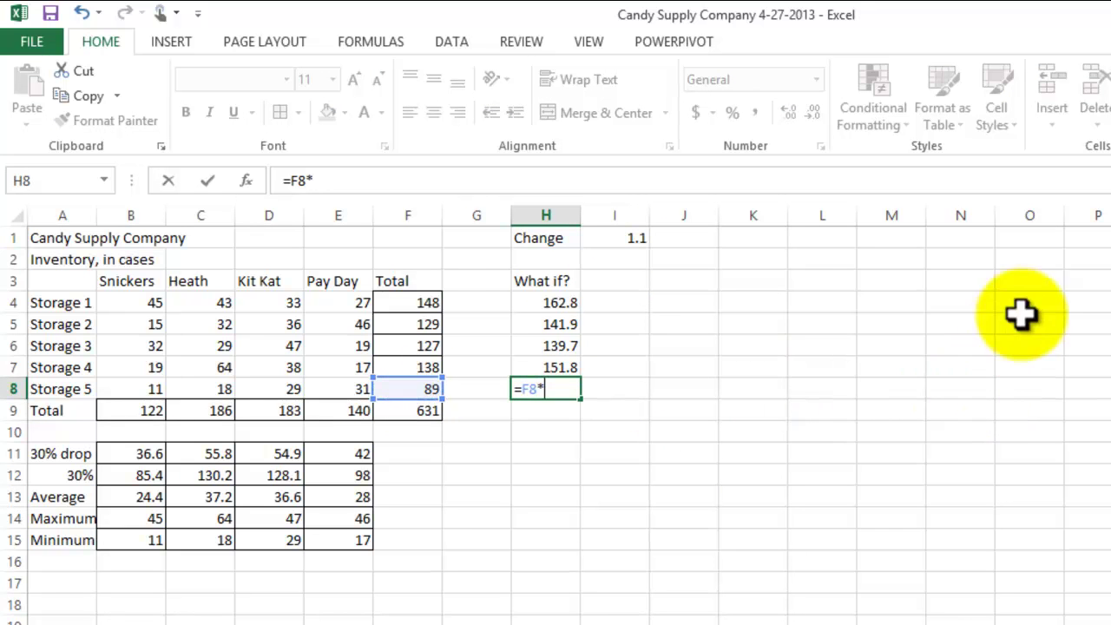
{"action": "left_click", "coordinate": [623, 238]}
{"action": "key", "text": "Return"}
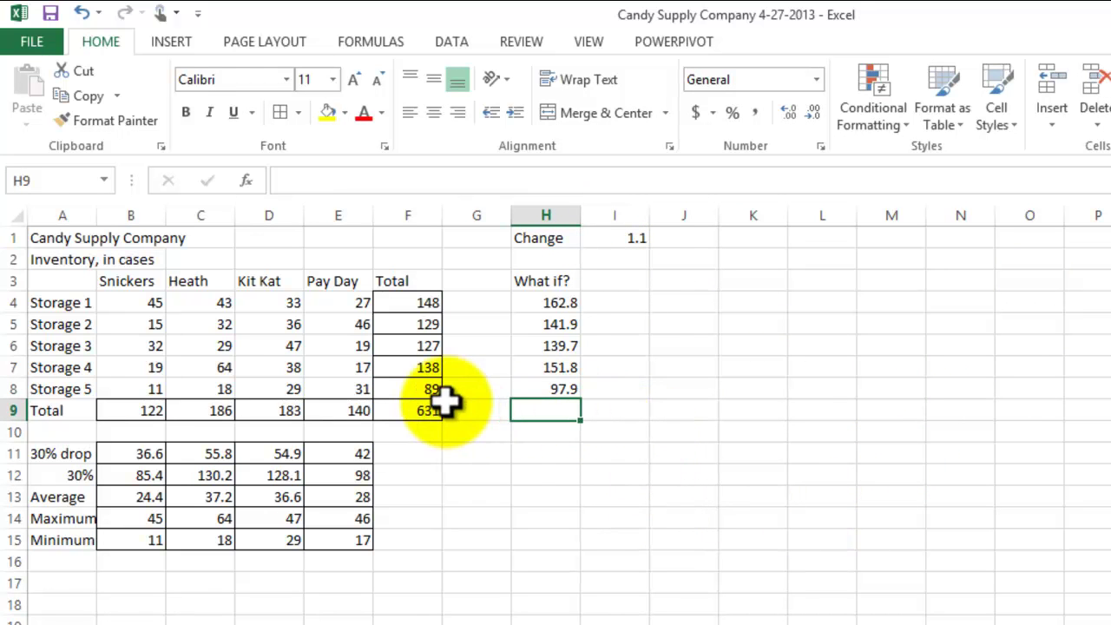
{"action": "left_click_drag", "start_coordinate": [560, 303], "coordinate": [561, 398]}
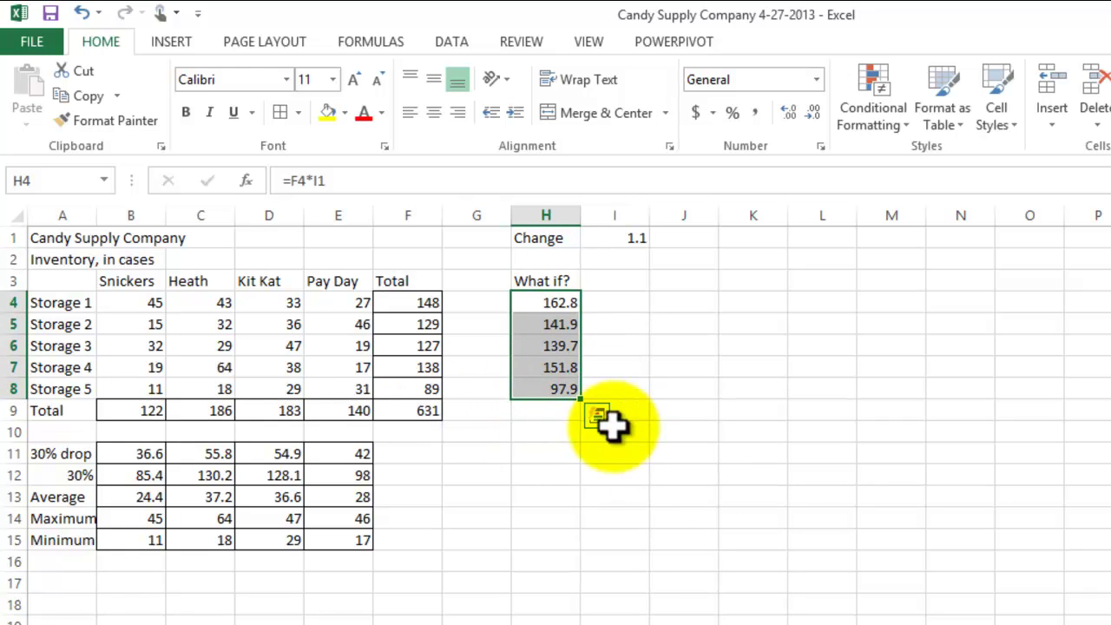
{"action": "left_click", "coordinate": [673, 493]}
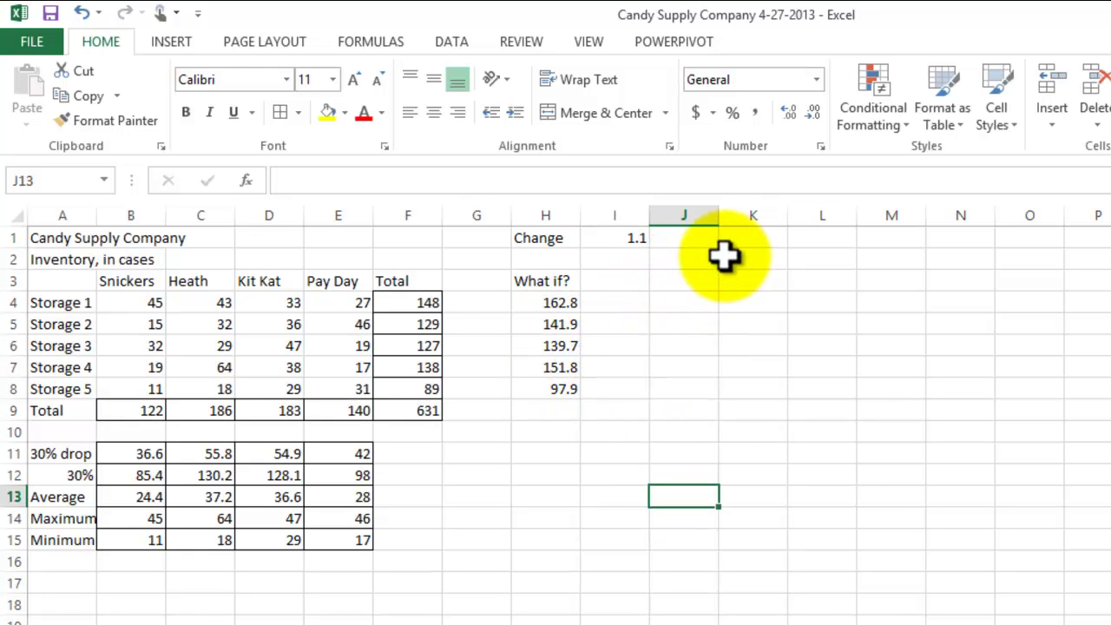
Enter 1.2 as a second change factor in J1.
{"action": "left_click", "coordinate": [699, 241]}
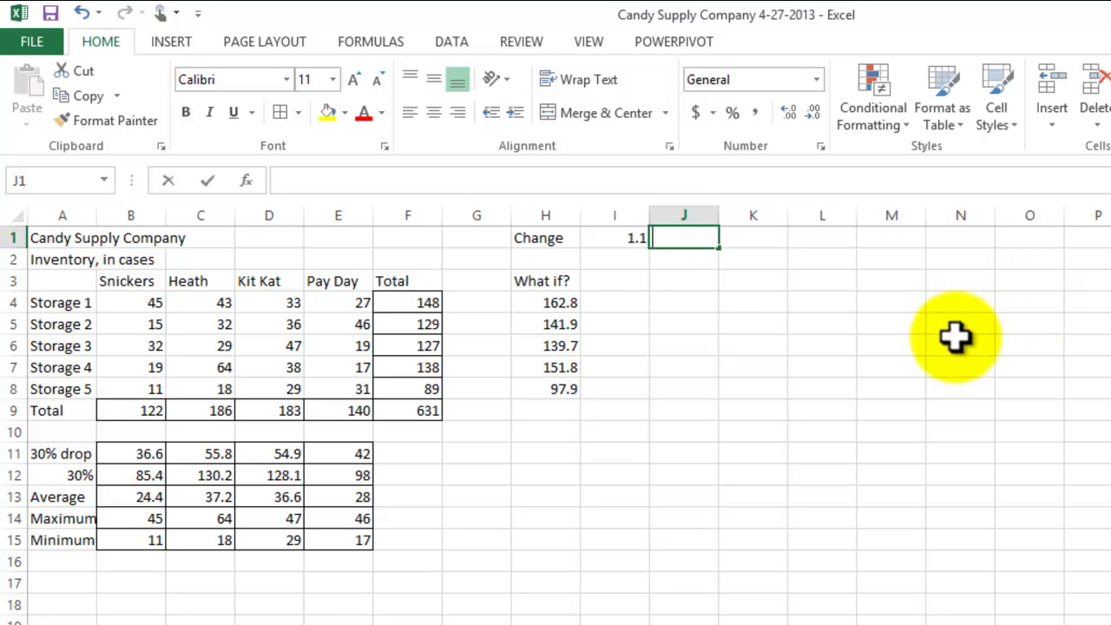
{"action": "type", "text": "1.2"}
{"action": "key", "text": "Return"}
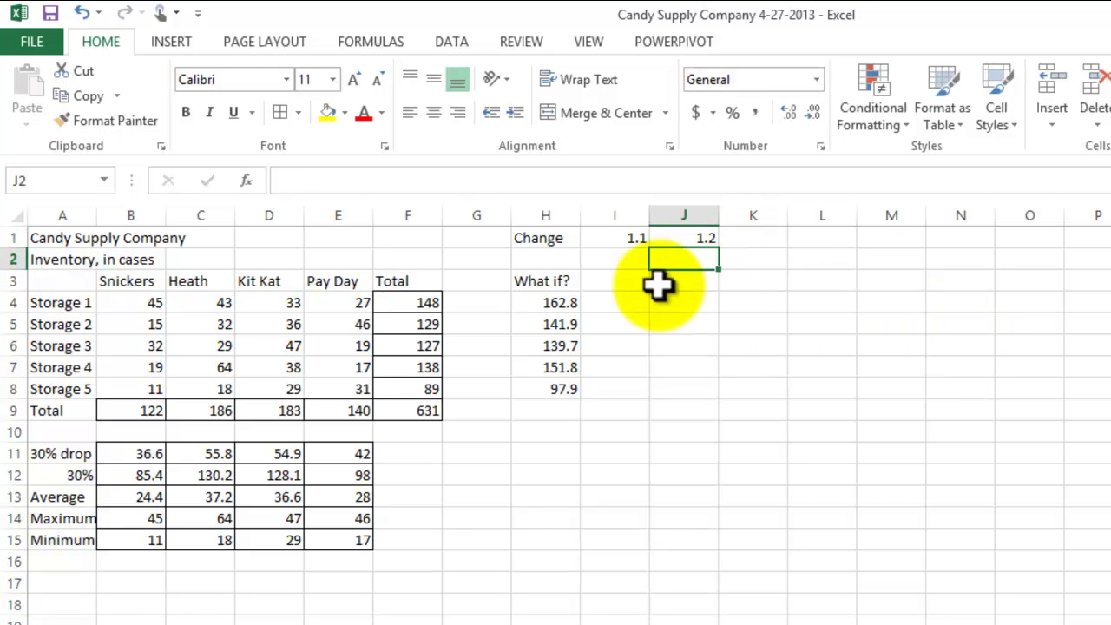
Enter =F4*J1 in J4 so Storage 1's 1.2 What-if shows 177.6.
{"action": "left_click", "coordinate": [680, 302]}
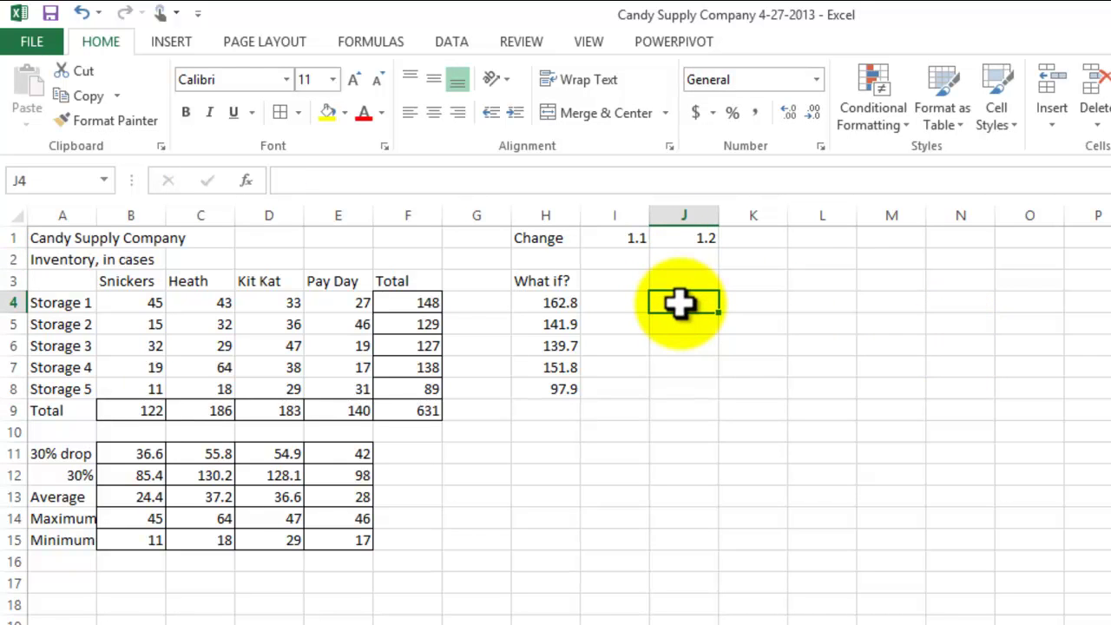
{"action": "type", "text": "="}
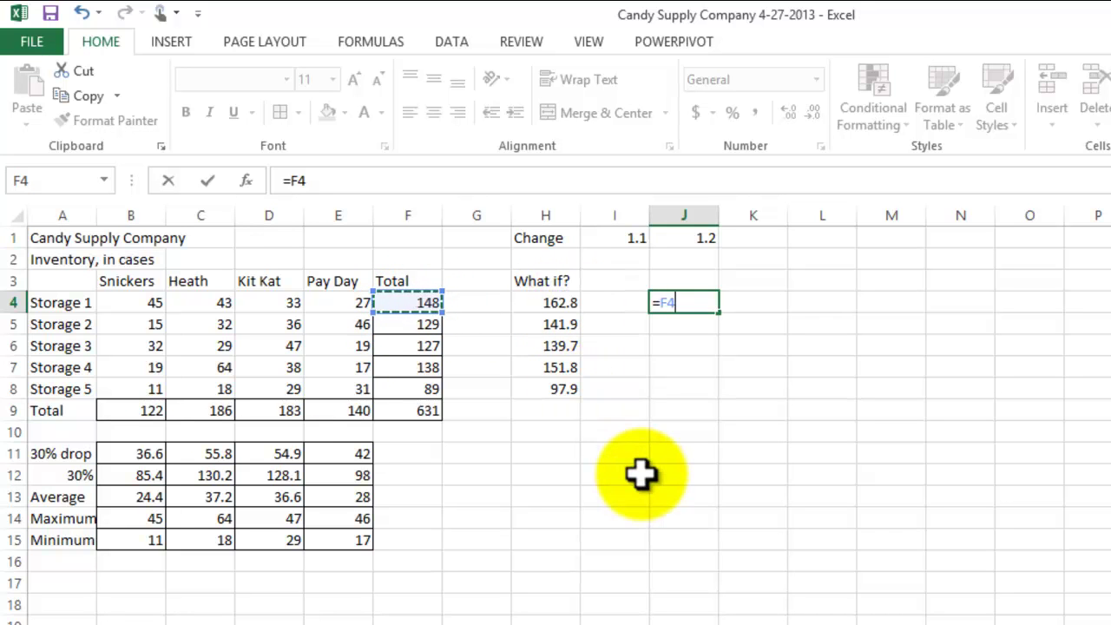
{"action": "type", "text": "*"}
{"action": "left_click", "coordinate": [707, 240]}
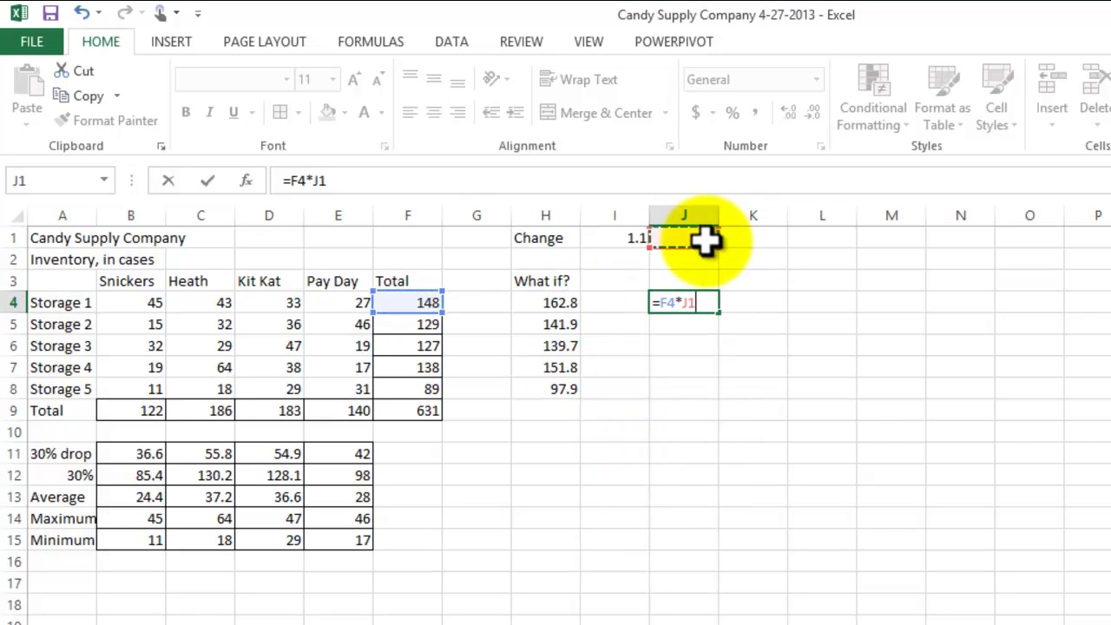
{"action": "key", "text": "Return"}
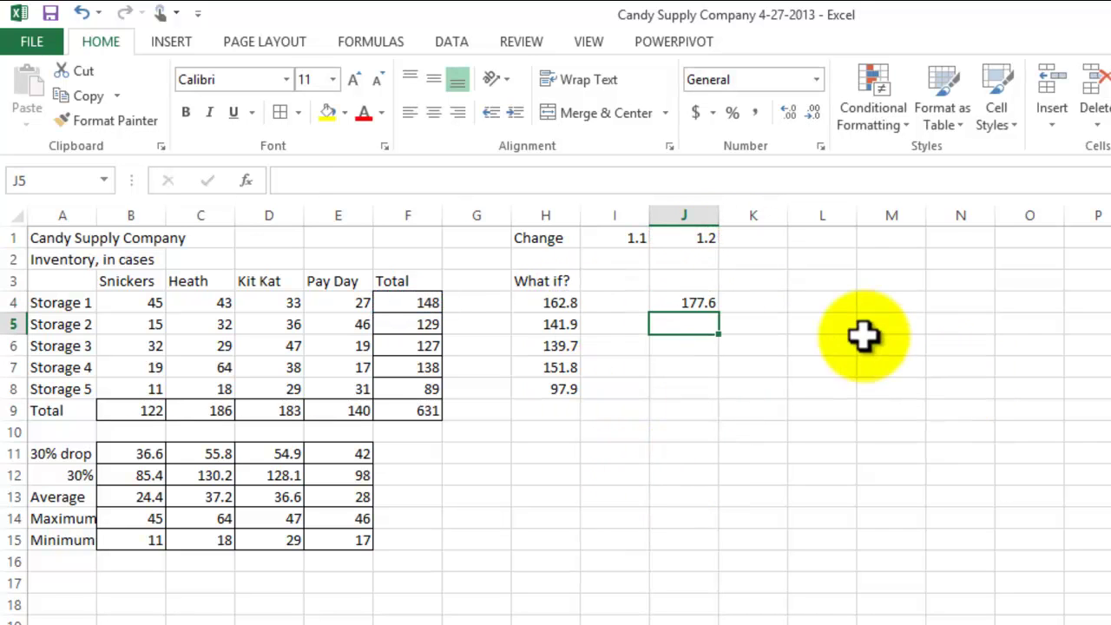
Copy J4's formula into J5:J8, producing 0, 0, 24508.8 and 0.
{"action": "left_click", "coordinate": [678, 301]}
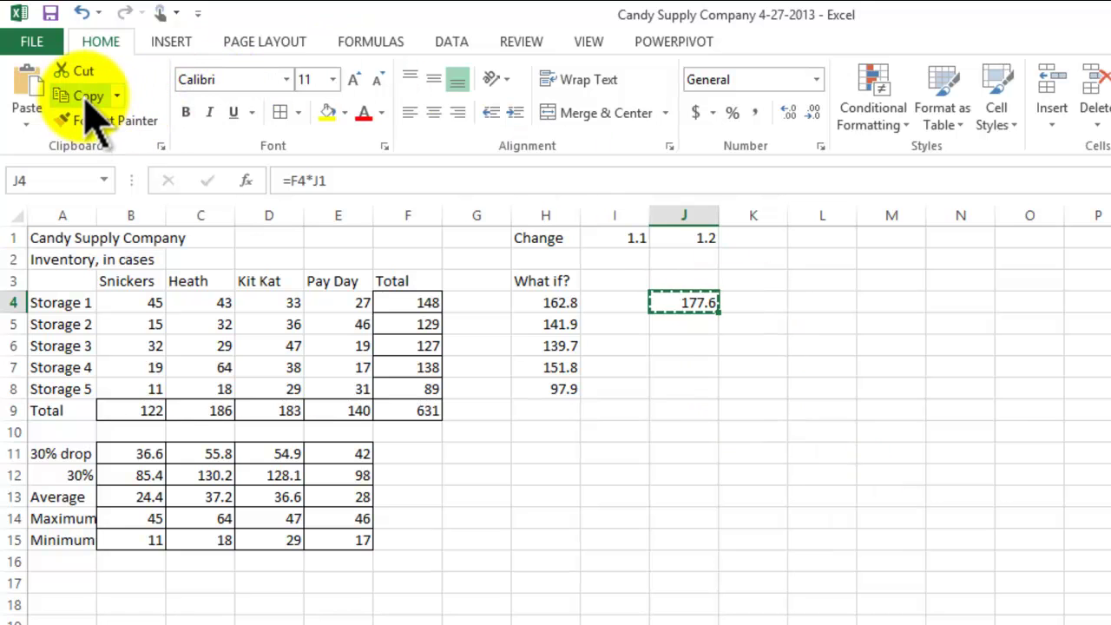
{"action": "left_click_drag", "start_coordinate": [679, 325], "coordinate": [684, 389]}
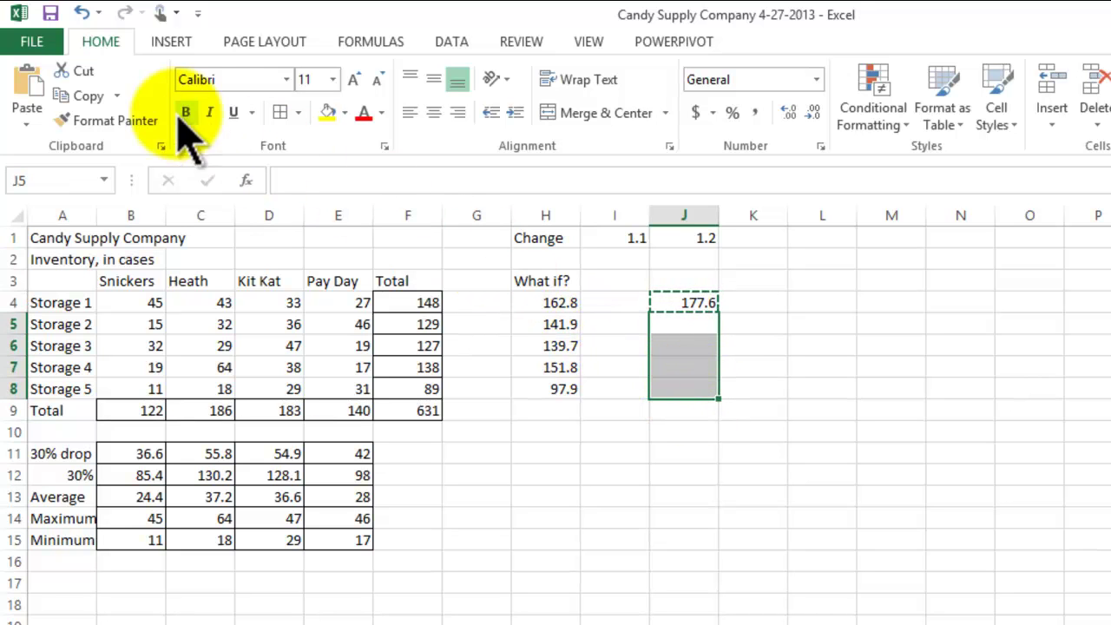
{"action": "left_click", "coordinate": [27, 124]}
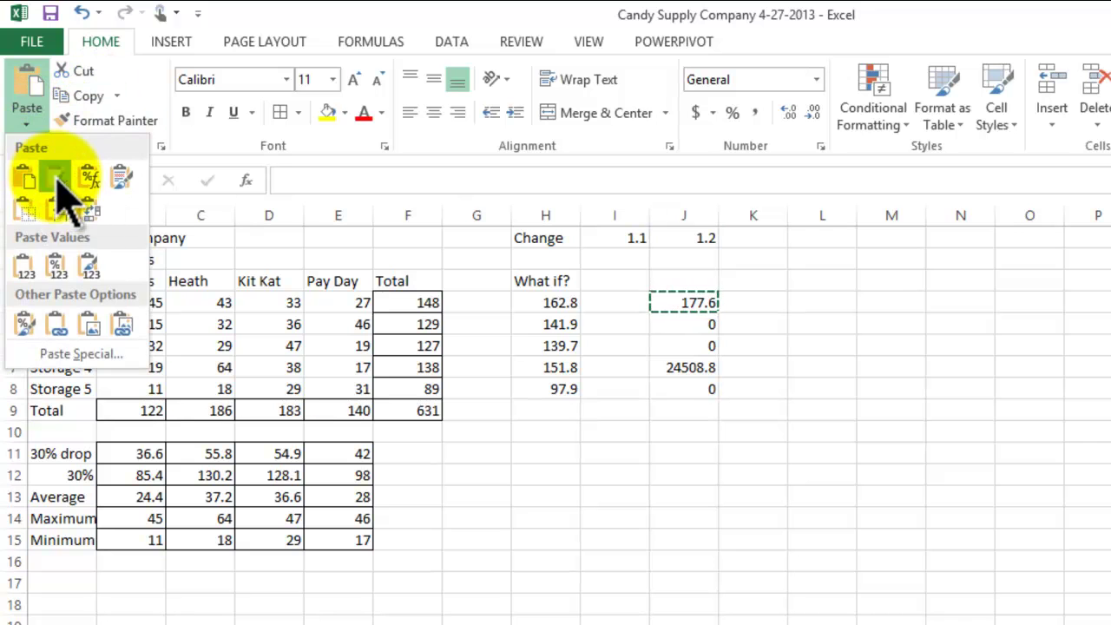
{"action": "left_click", "coordinate": [56, 179]}
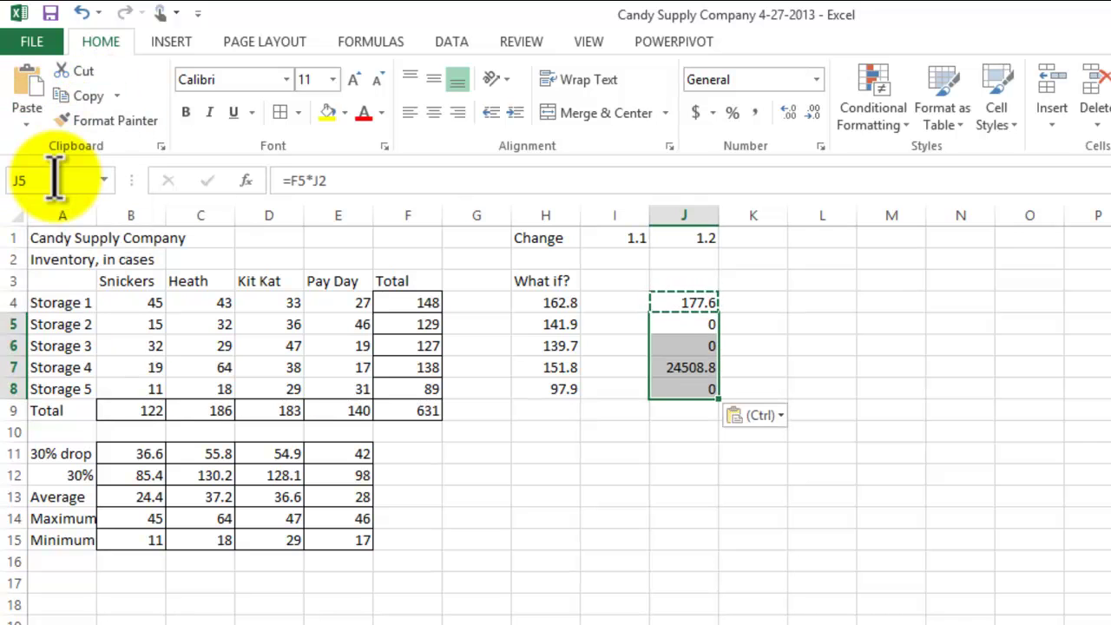
{"action": "left_click", "coordinate": [27, 124]}
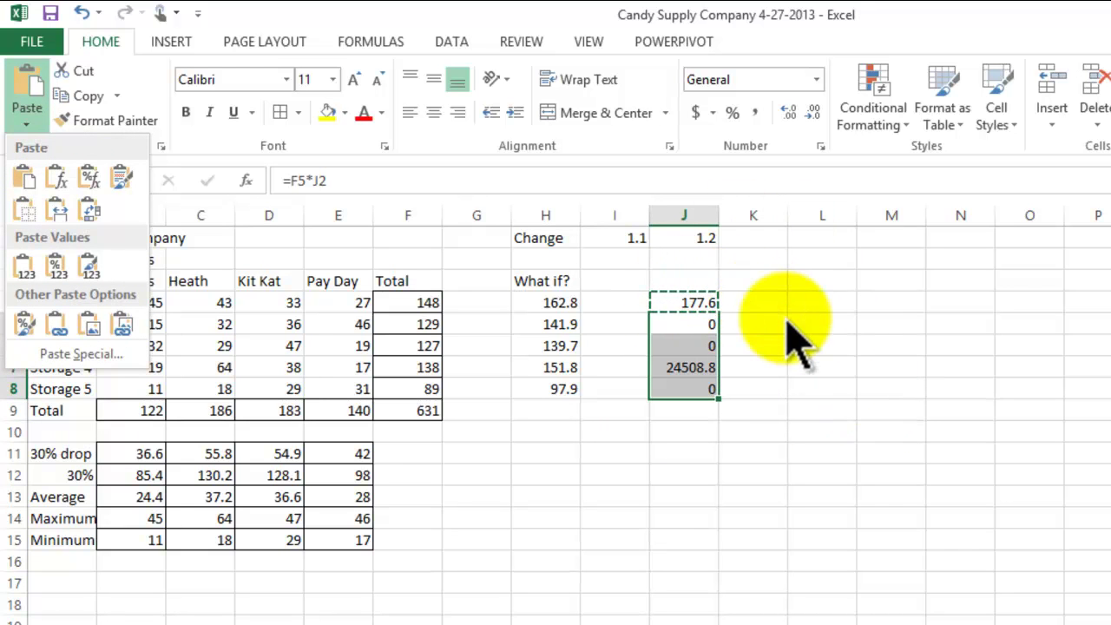
{"action": "key", "text": "Escape"}
{"action": "key", "text": "Escape"}
{"action": "left_click", "coordinate": [793, 397]}
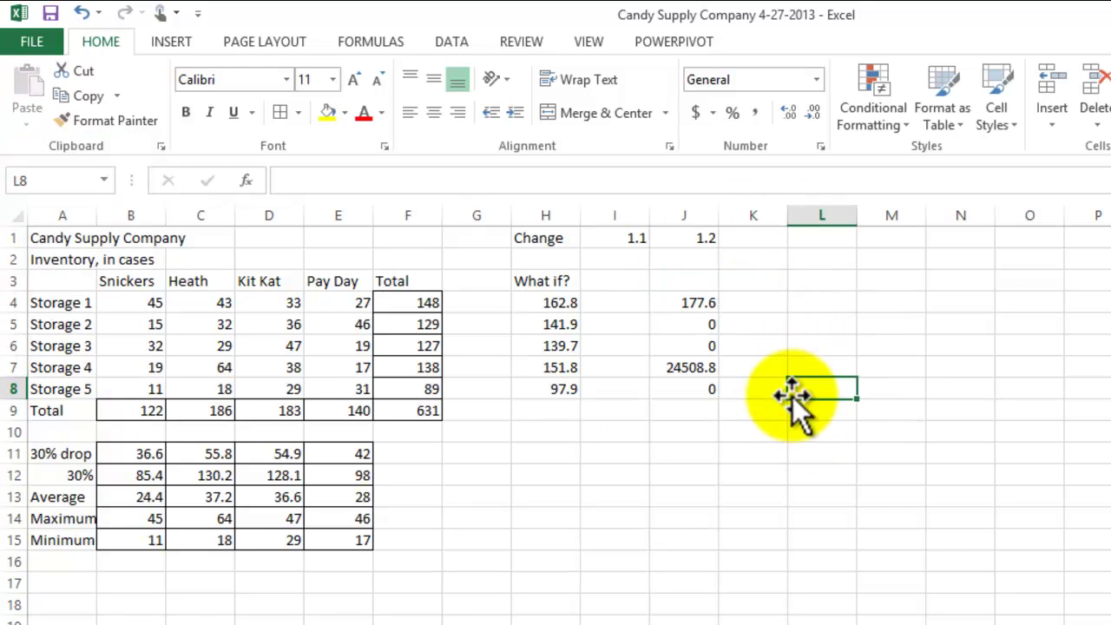
{"action": "left_click", "coordinate": [690, 328]}
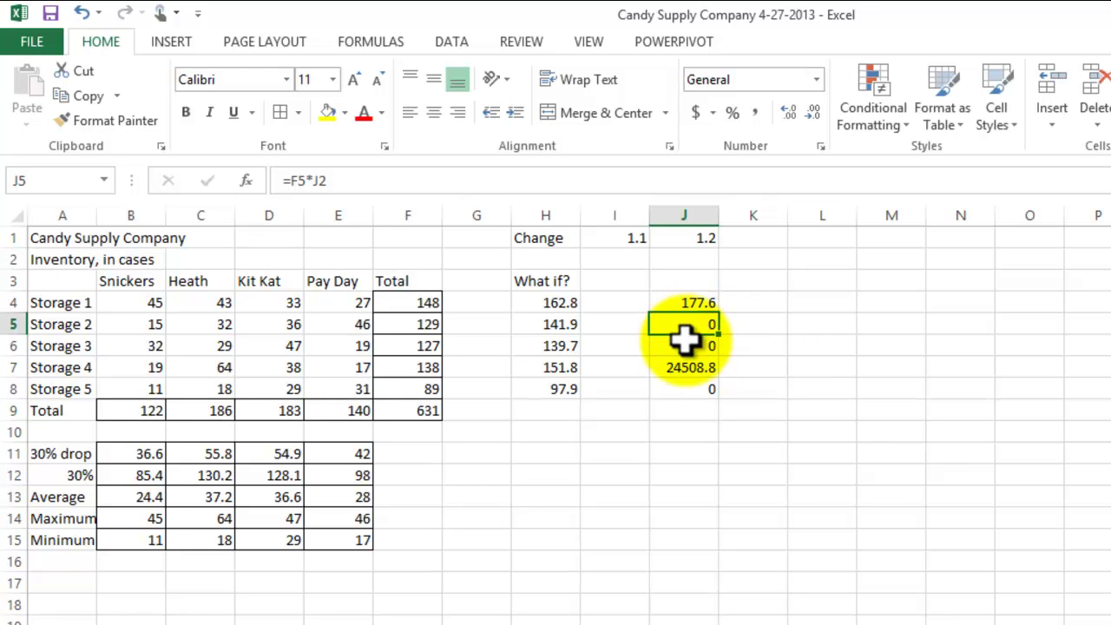
Inspect each pasted formula in J5:J8, revealing shifted references from =F5*J2 to =F8*J5.
{"action": "left_click", "coordinate": [816, 343]}
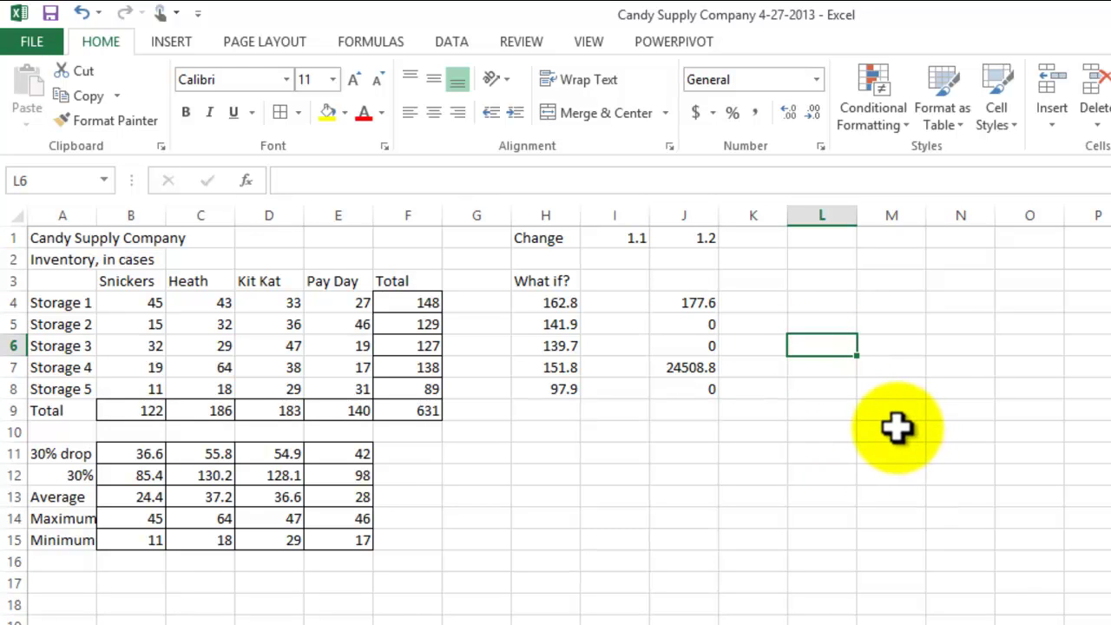
{"action": "left_click", "coordinate": [682, 322]}
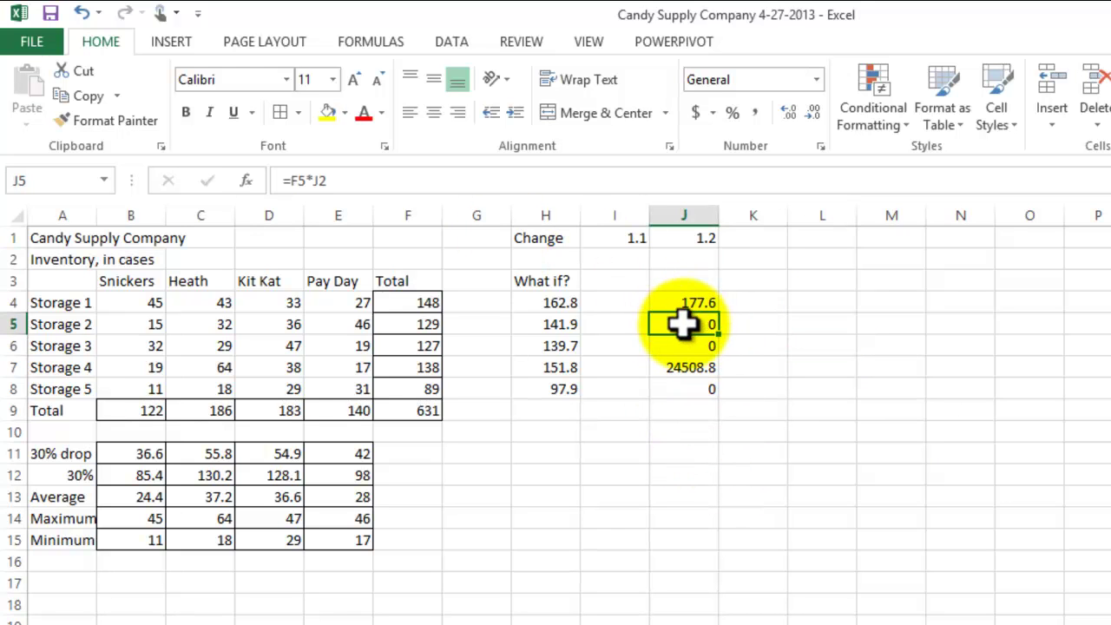
{"action": "left_click", "coordinate": [340, 180]}
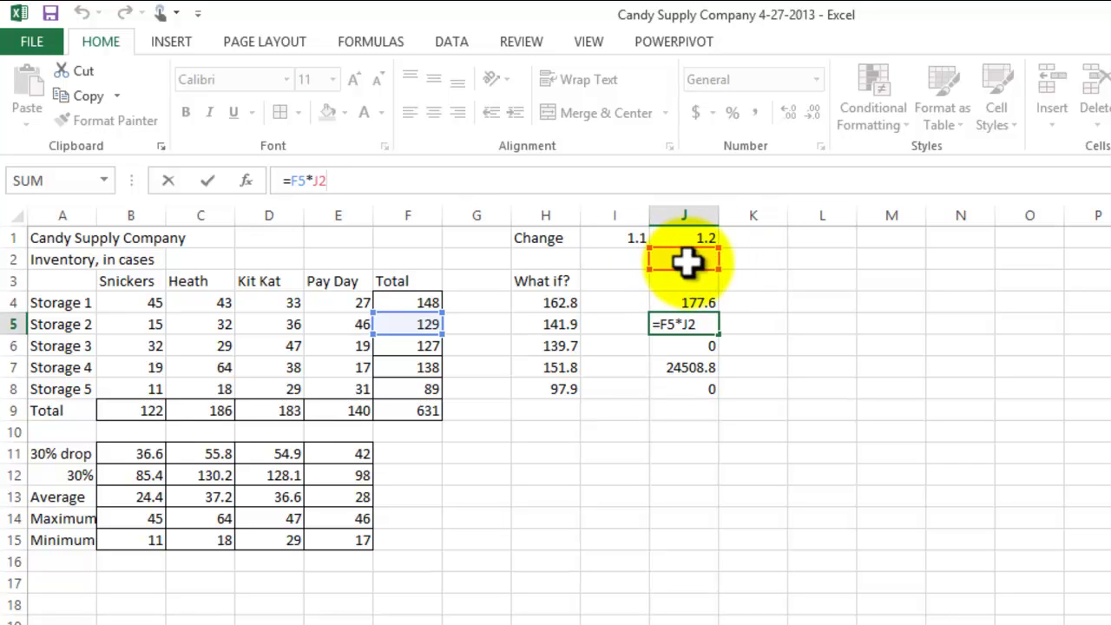
{"action": "key", "text": "Return"}
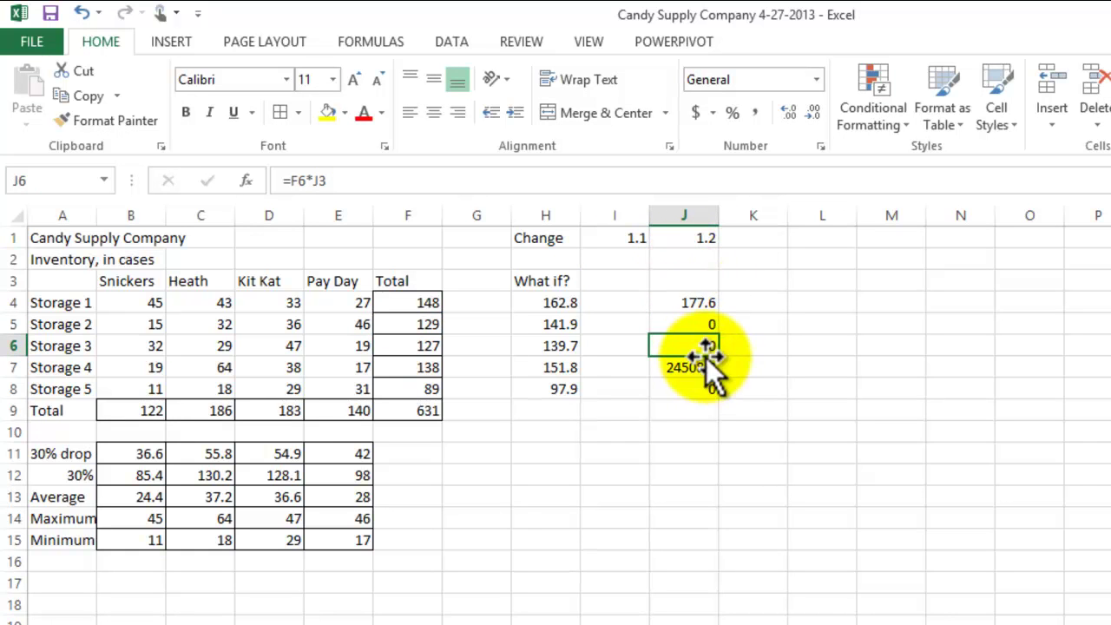
{"action": "left_click", "coordinate": [350, 181]}
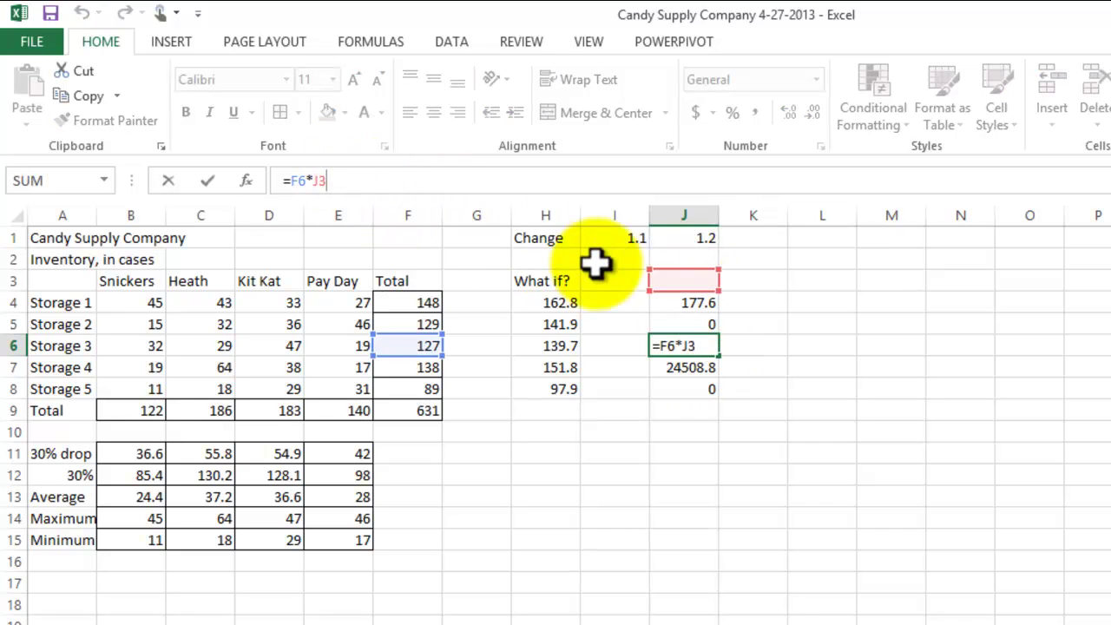
{"action": "key", "text": "Return"}
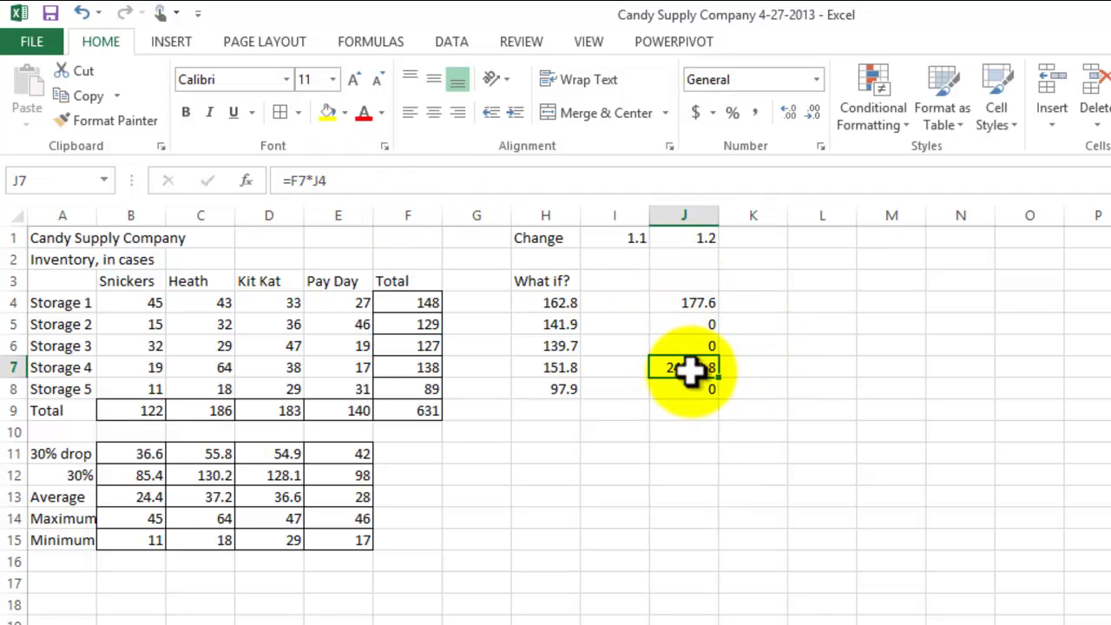
{"action": "left_click", "coordinate": [358, 180]}
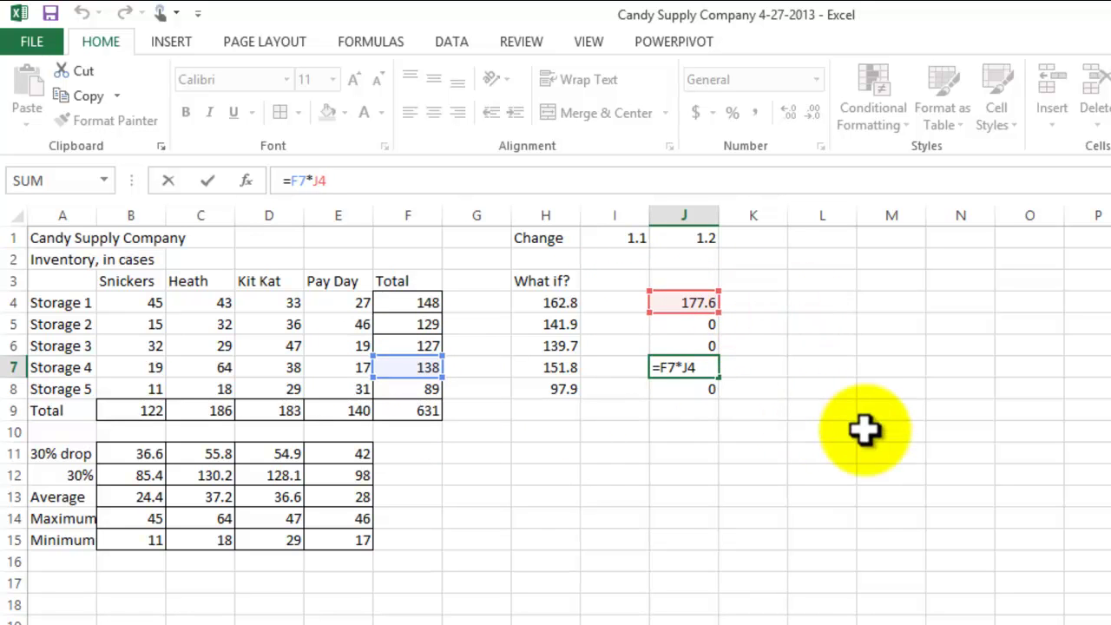
{"action": "key", "text": "Return"}
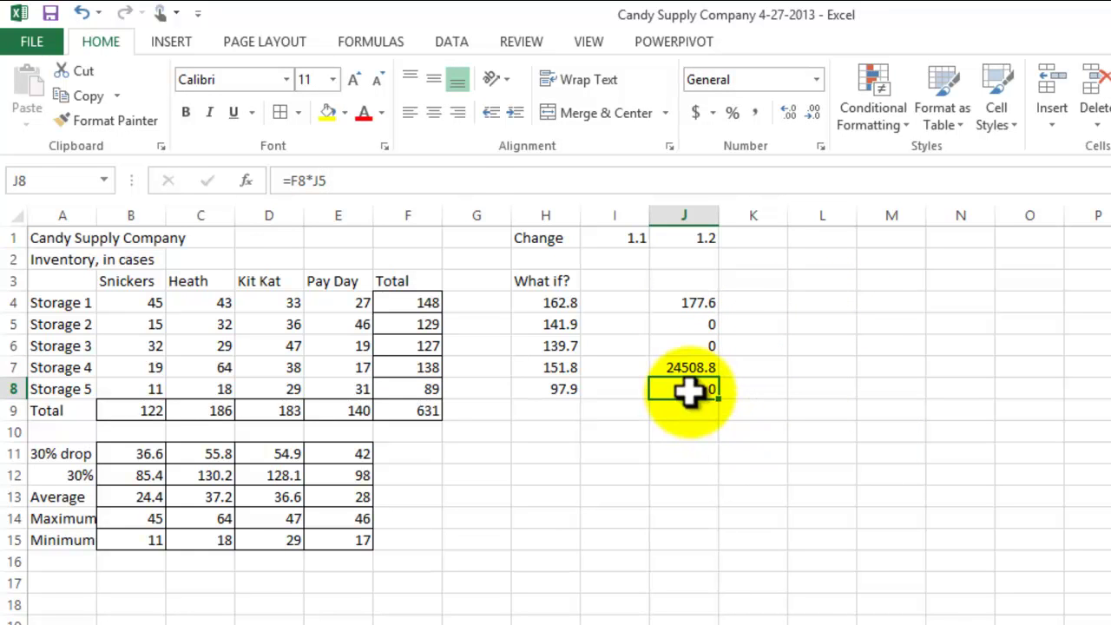
{"action": "left_click", "coordinate": [365, 179]}
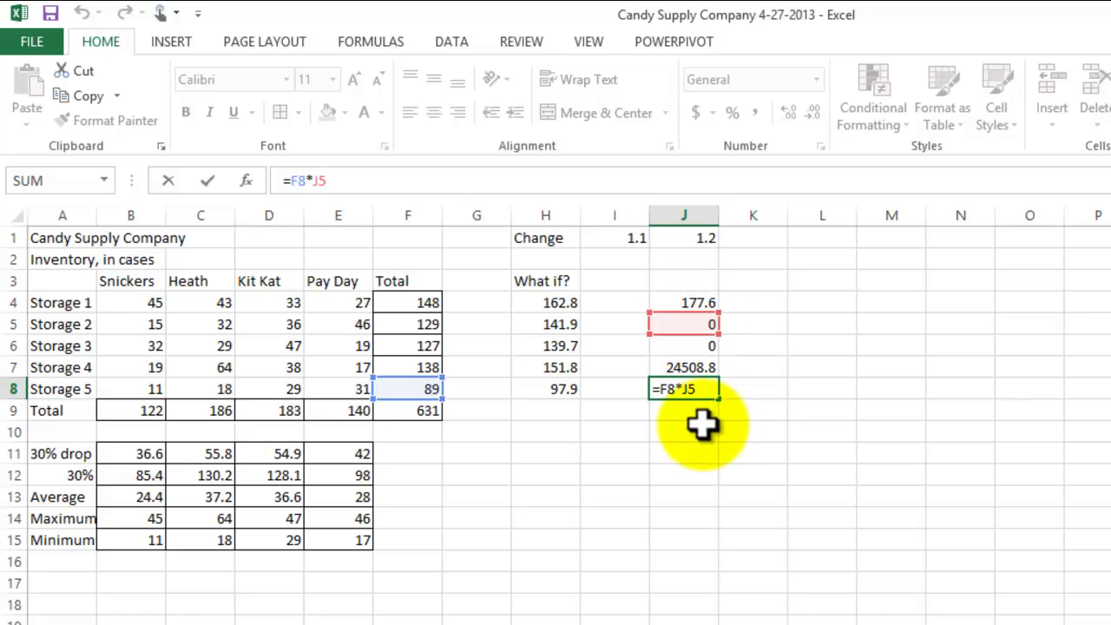
{"action": "key", "text": "Return"}
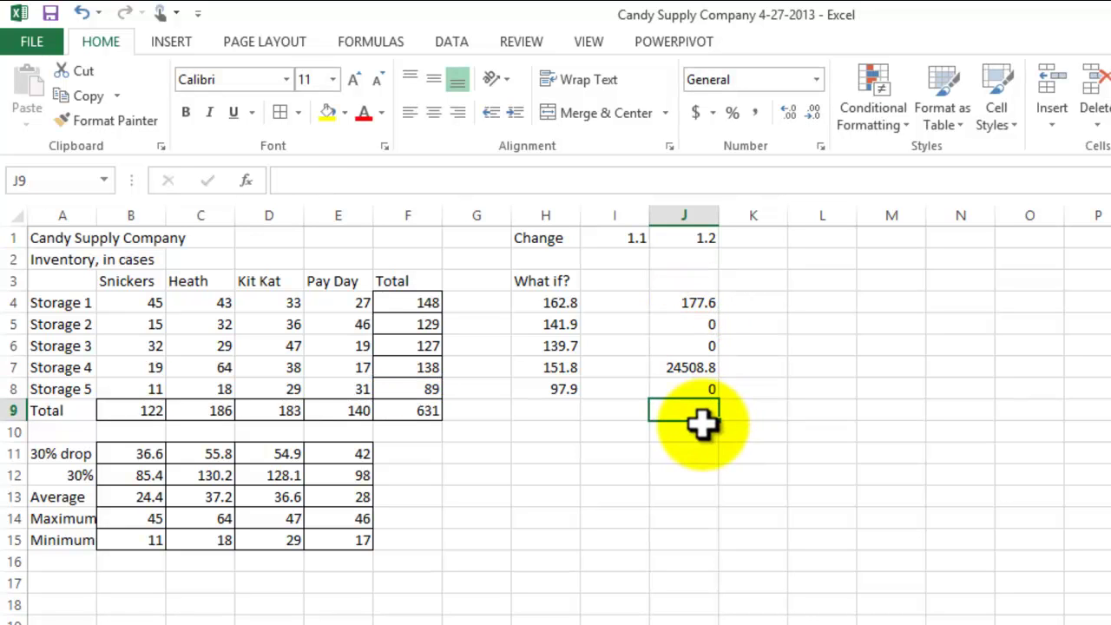
{"action": "left_click", "coordinate": [840, 280]}
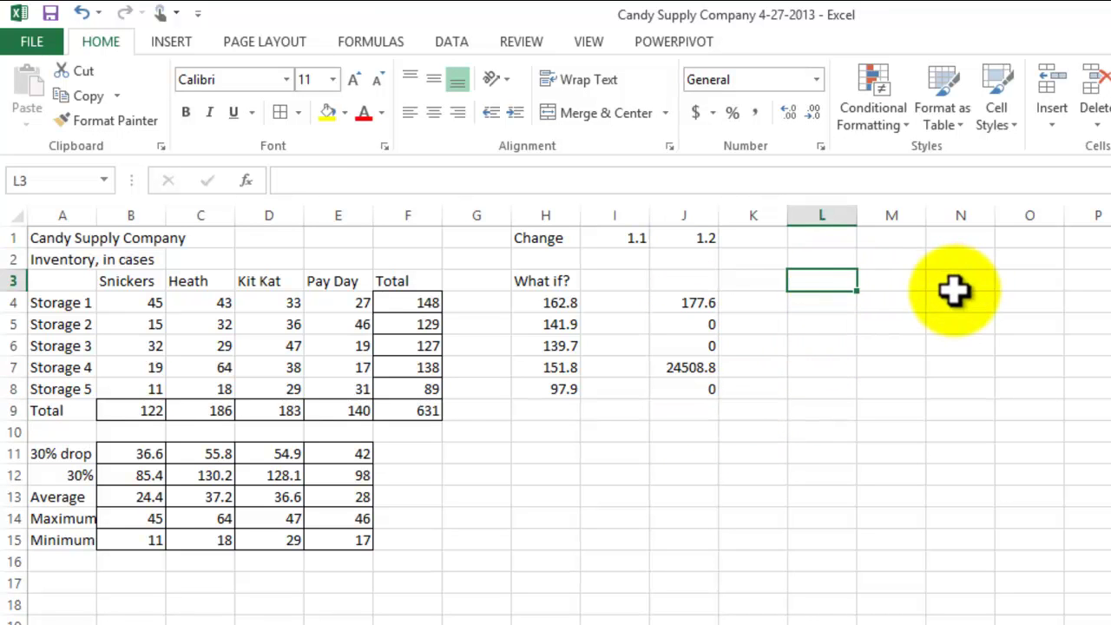
Type the note 'Welcome to the Cell Referance' into cell L3.
{"action": "type", "text": "Welcome t"}
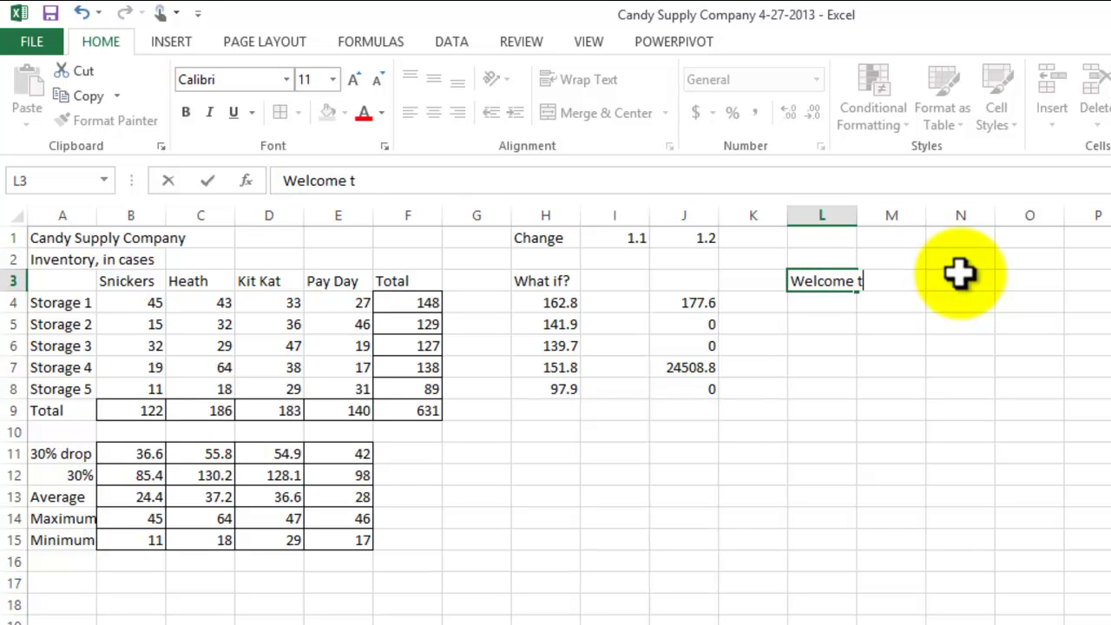
{"action": "type", "text": "o the Cell Referance"}
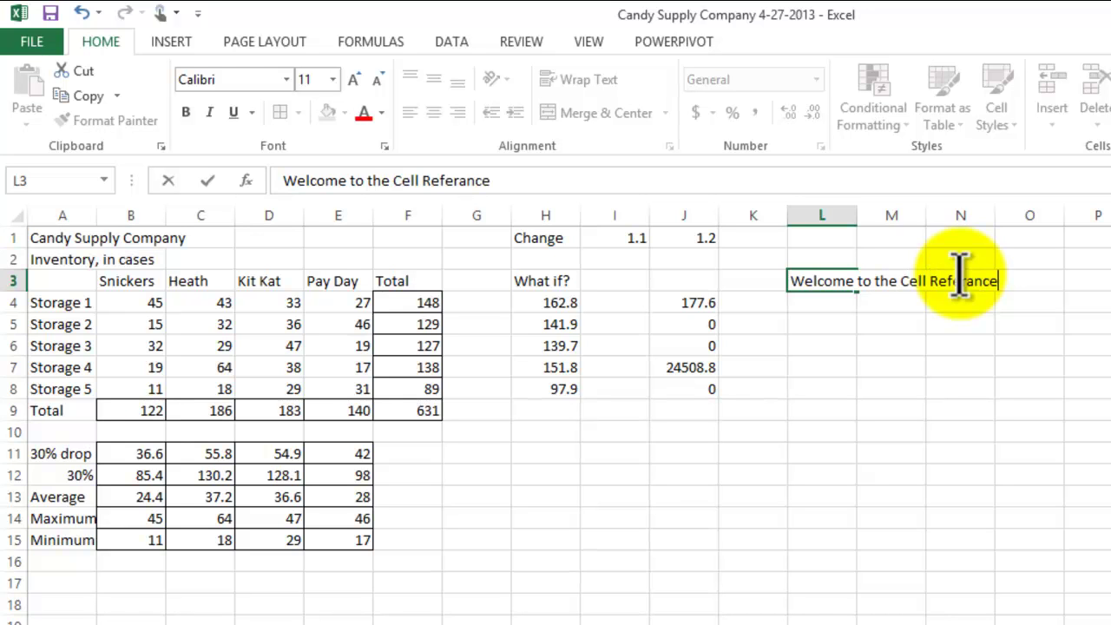
{"action": "key", "text": "Return"}
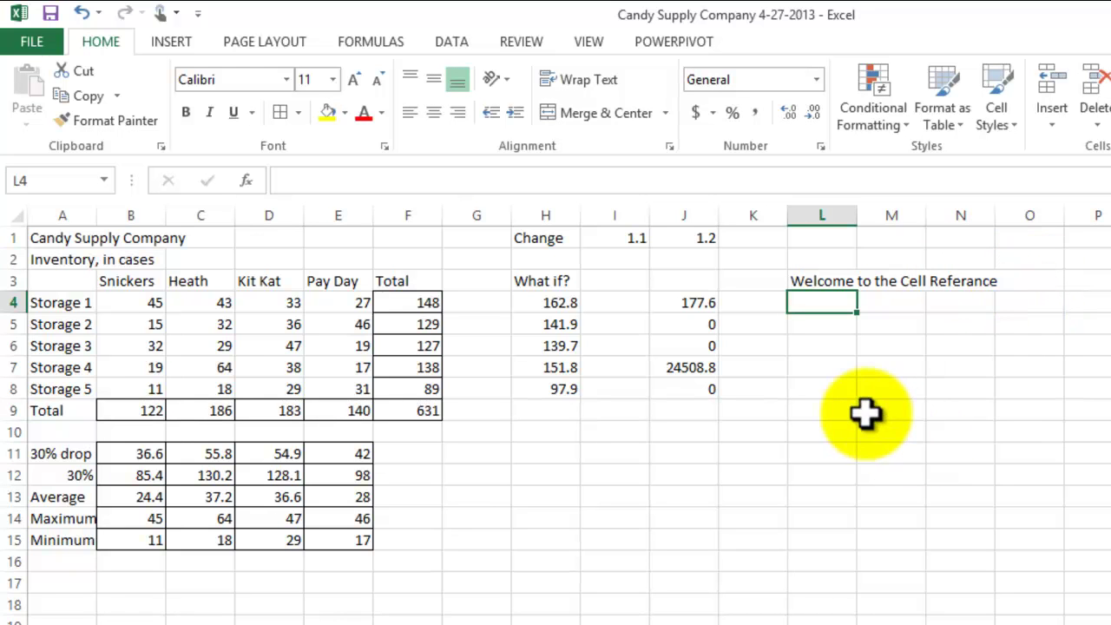
Rewrite J5 as =F5*J1 so Storage 2's 1.2 What-if gives 154.8.
{"action": "left_click", "coordinate": [699, 321]}
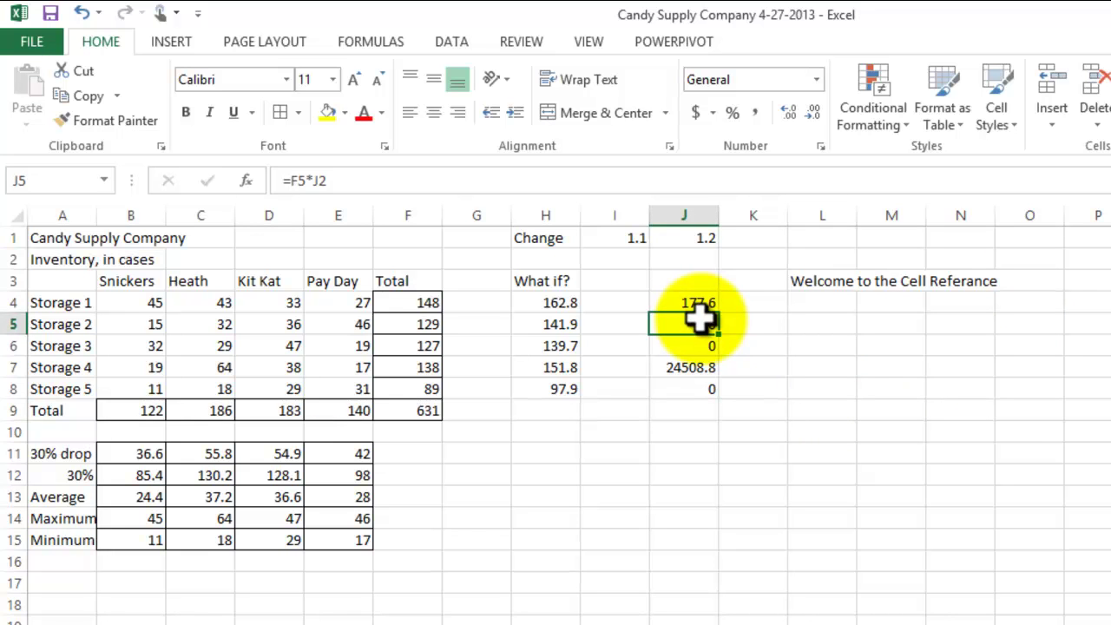
{"action": "type", "text": "="}
{"action": "left_click", "coordinate": [558, 325]}
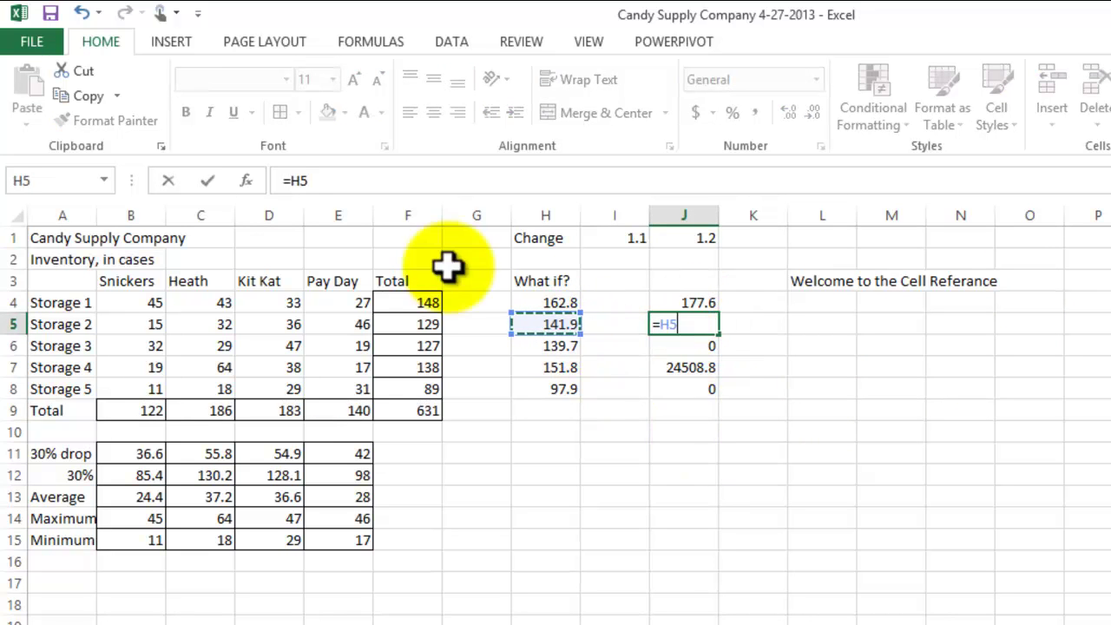
{"action": "left_click", "coordinate": [420, 325]}
{"action": "type", "text": "*"}
{"action": "left_click", "coordinate": [708, 241]}
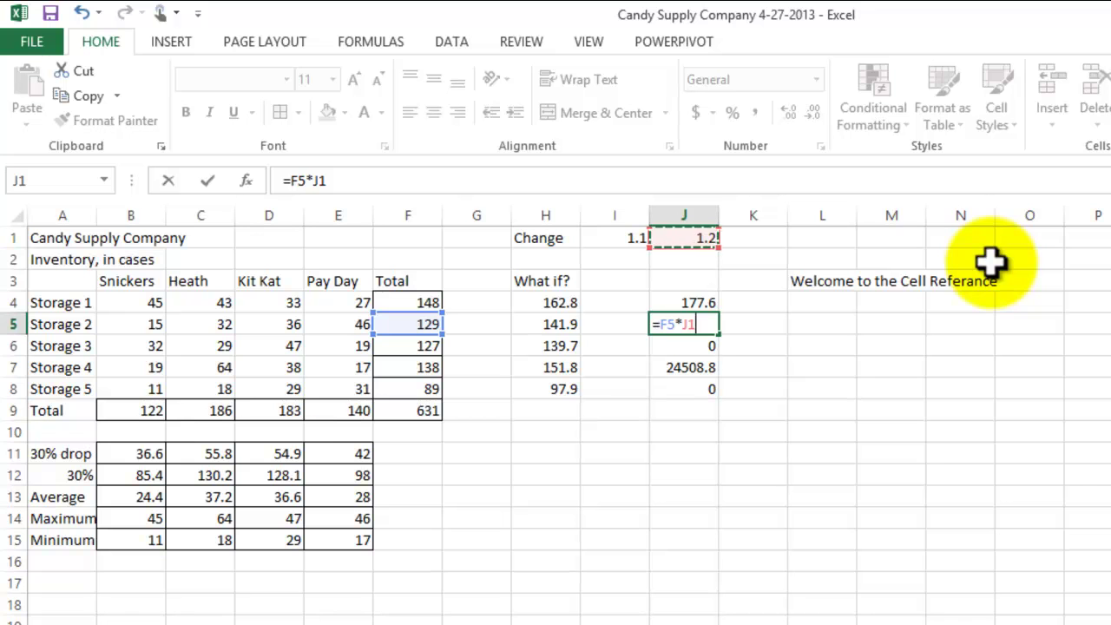
{"action": "key", "text": "Return"}
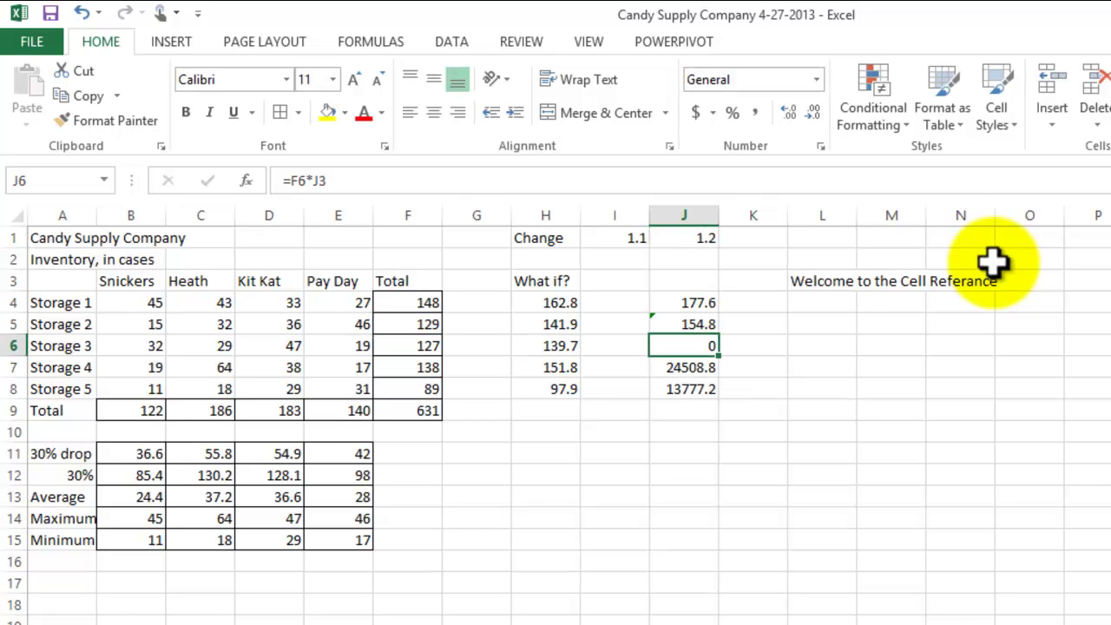
{"action": "left_click", "coordinate": [699, 324]}
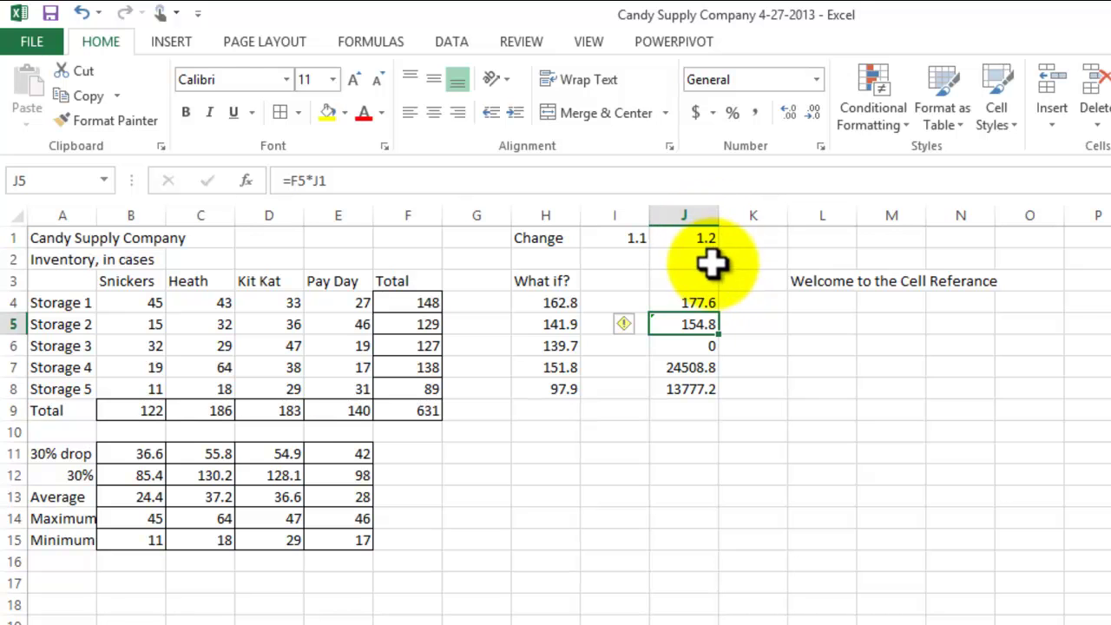
{"action": "left_click", "coordinate": [700, 345]}
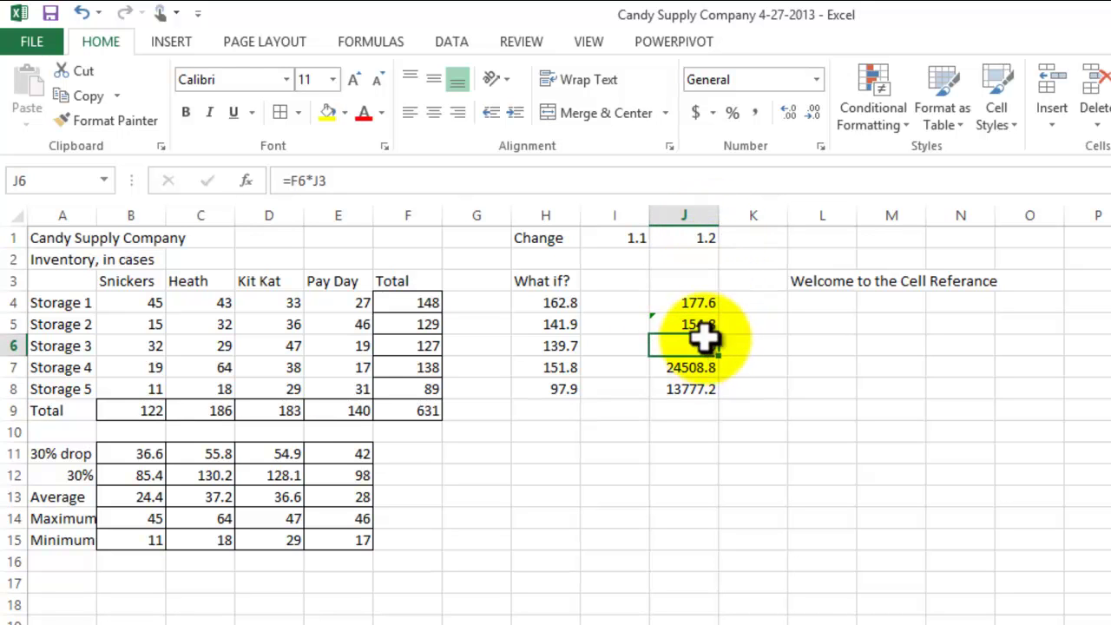
{"action": "left_click", "coordinate": [698, 325]}
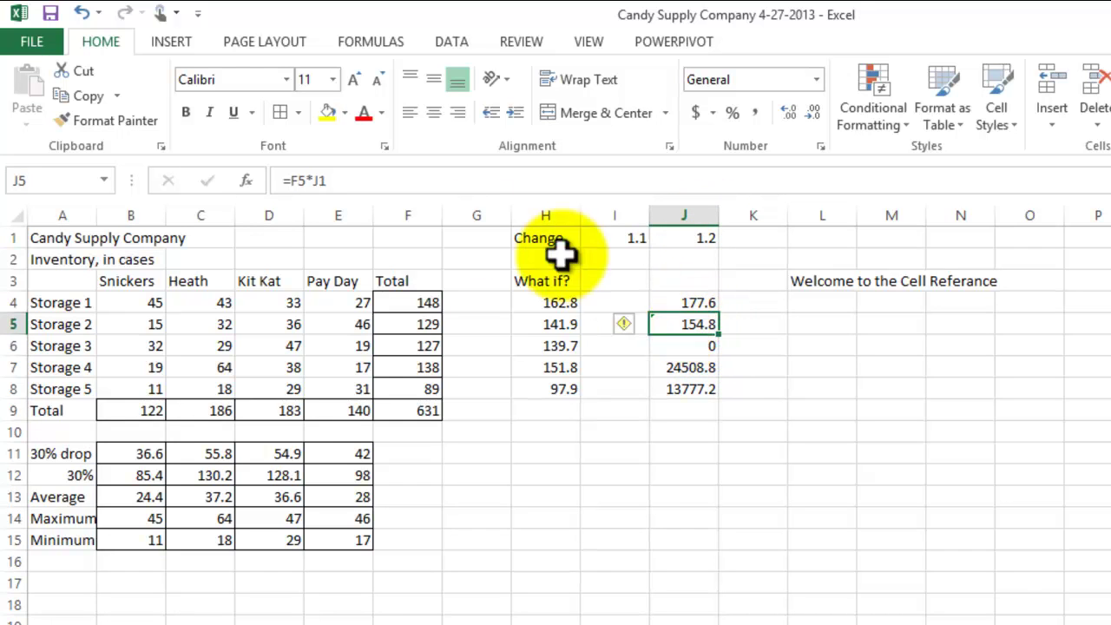
Clear the incorrect 1.2 What-if values from J6, J7 and J8.
{"action": "left_click_drag", "start_coordinate": [699, 364], "coordinate": [700, 391]}
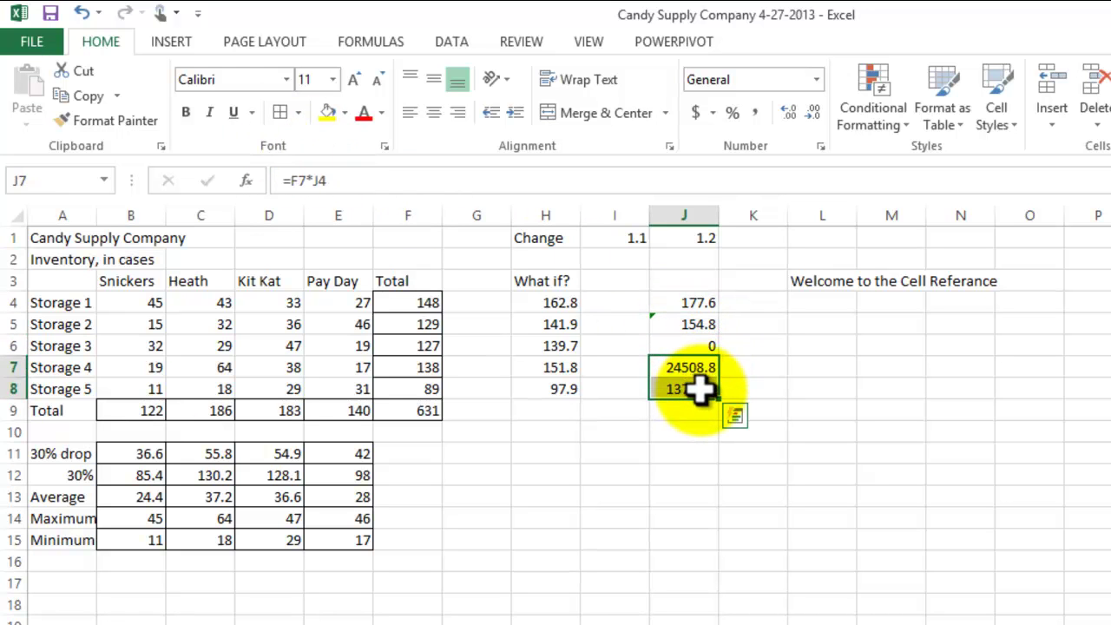
{"action": "key", "text": "Delete"}
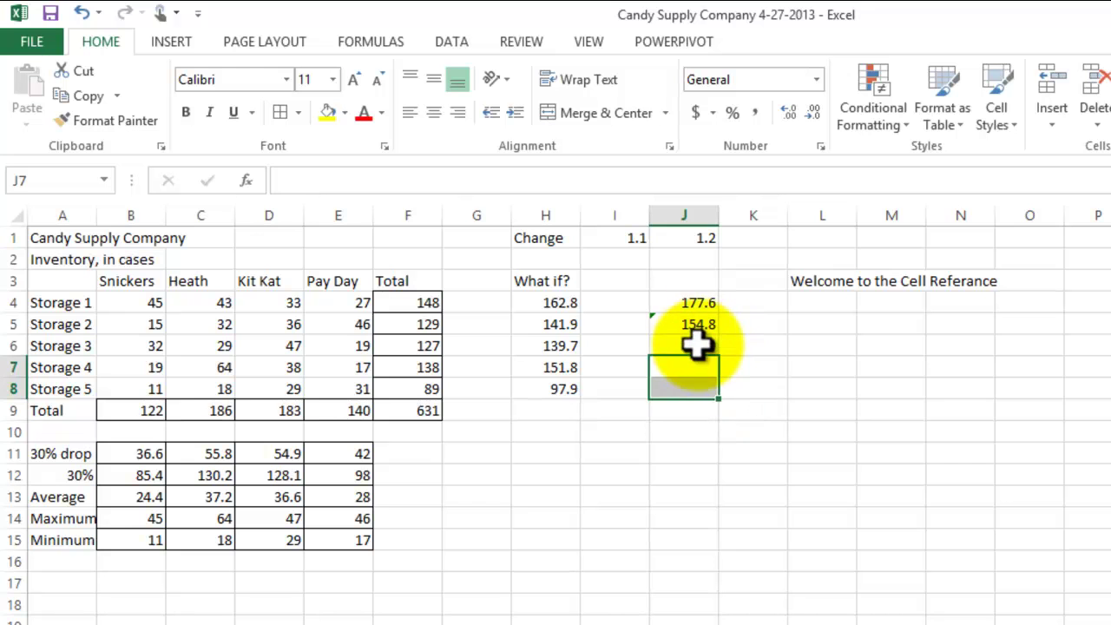
{"action": "left_click", "coordinate": [697, 345]}
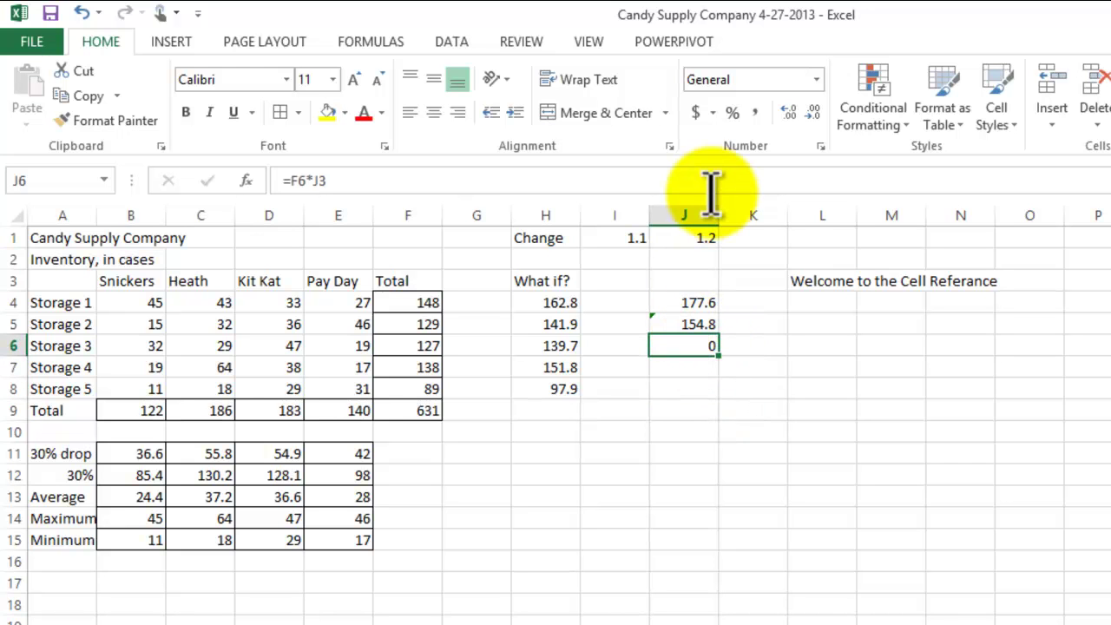
{"action": "key", "text": "Delete"}
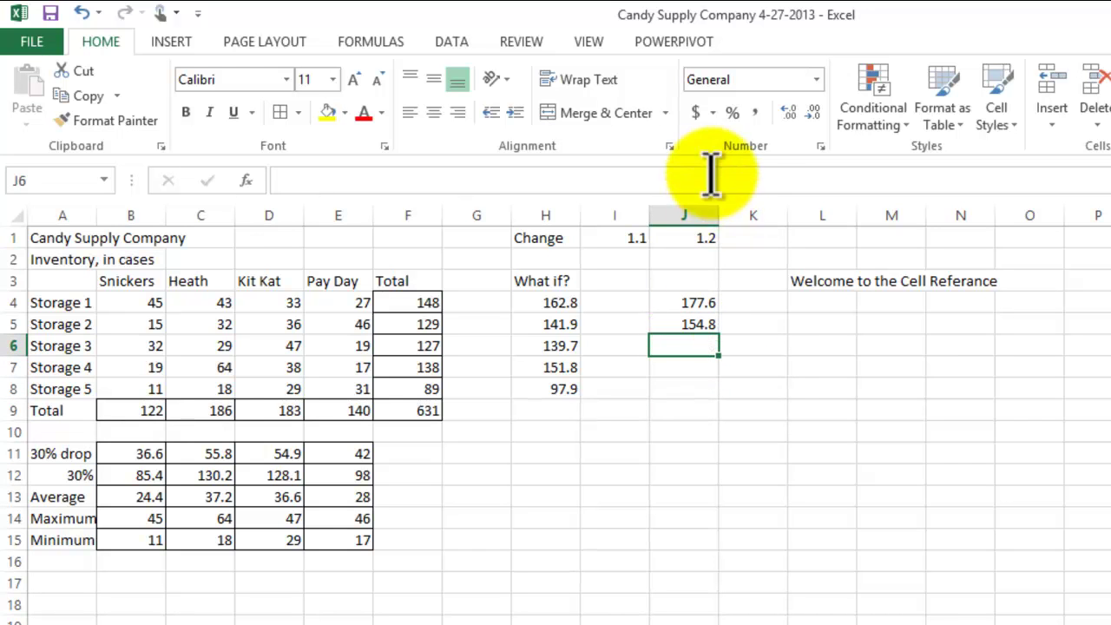
{"action": "left_click", "coordinate": [751, 471]}
{"action": "left_click", "coordinate": [697, 323]}
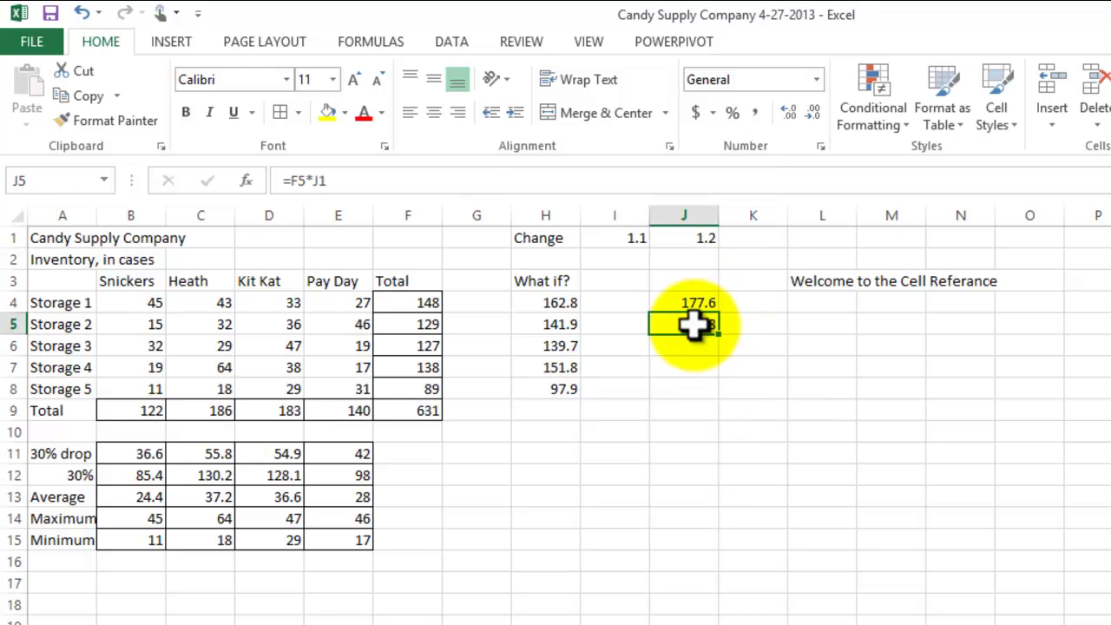
{"action": "left_click", "coordinate": [345, 180]}
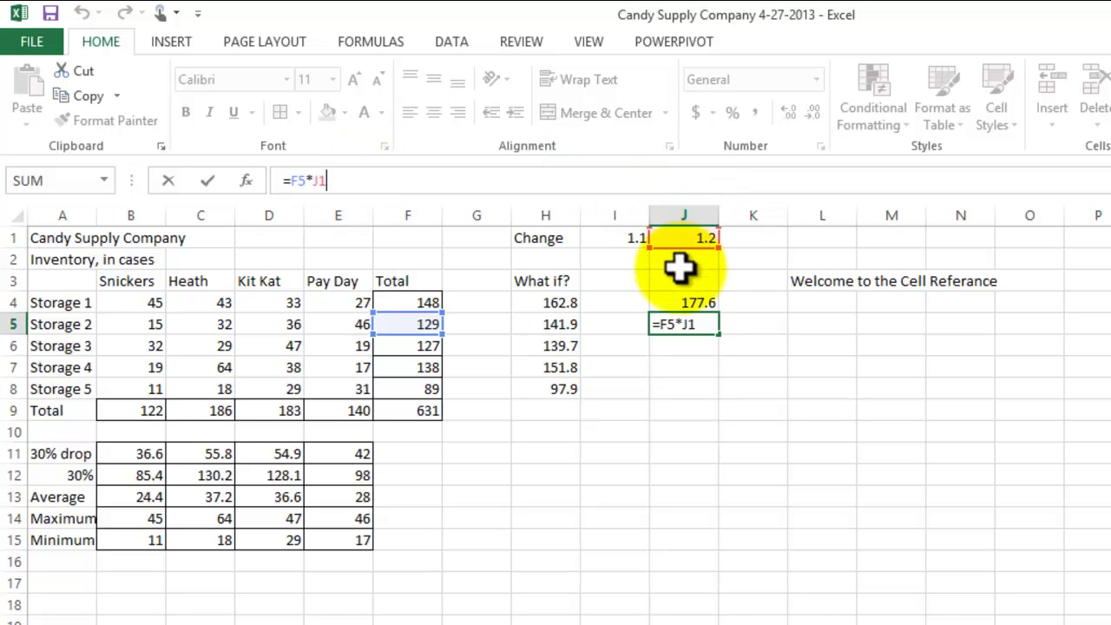
{"action": "key", "text": "Return"}
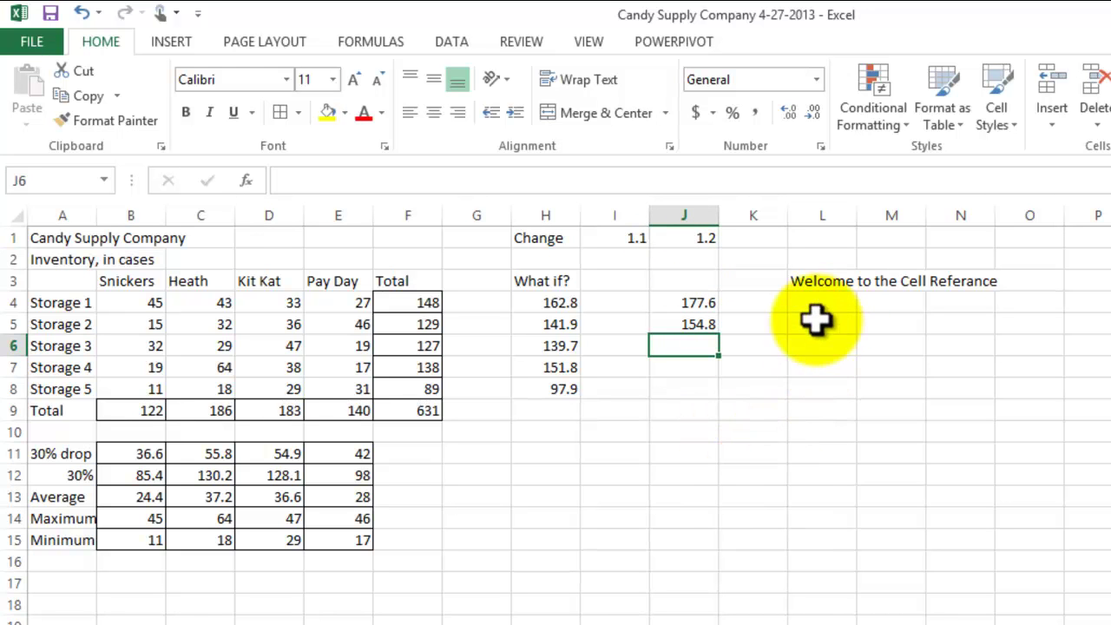
{"action": "left_click", "coordinate": [679, 326]}
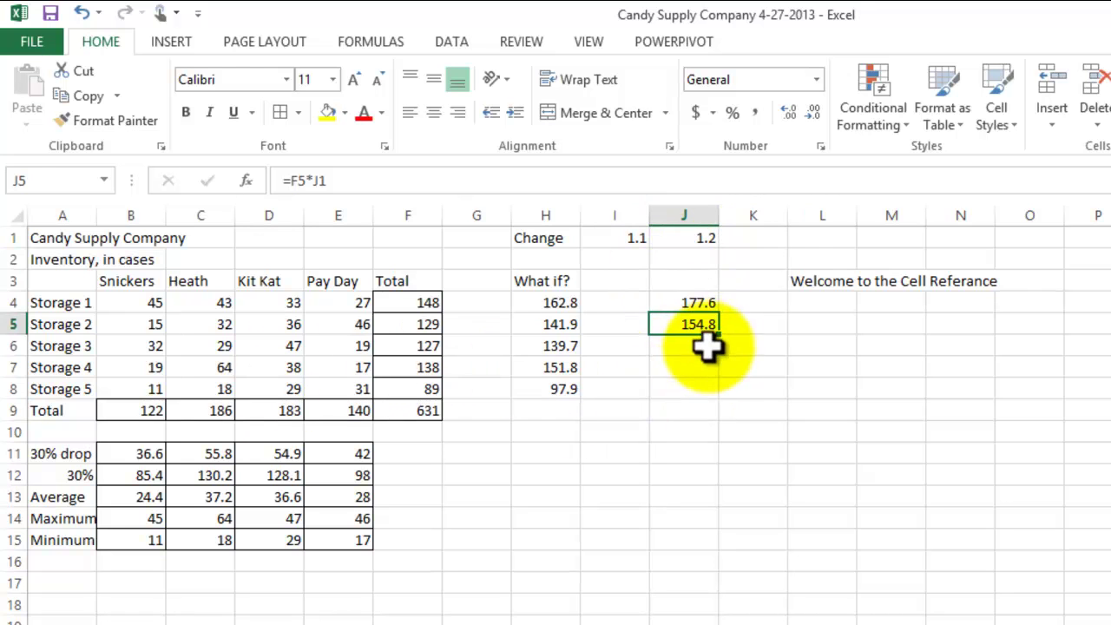
{"action": "left_click", "coordinate": [328, 180]}
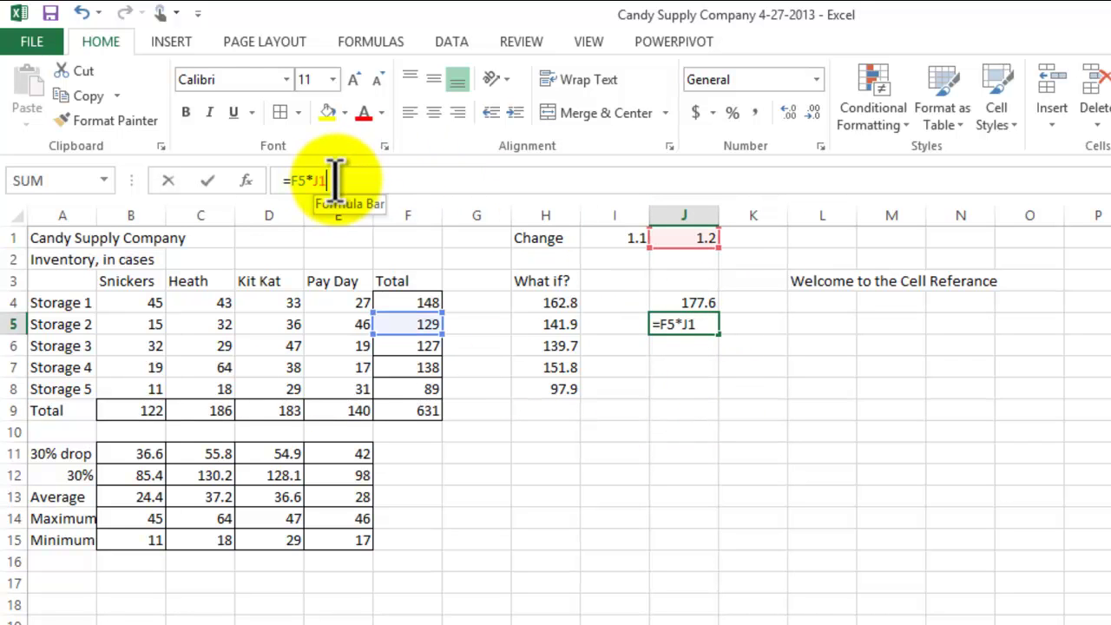
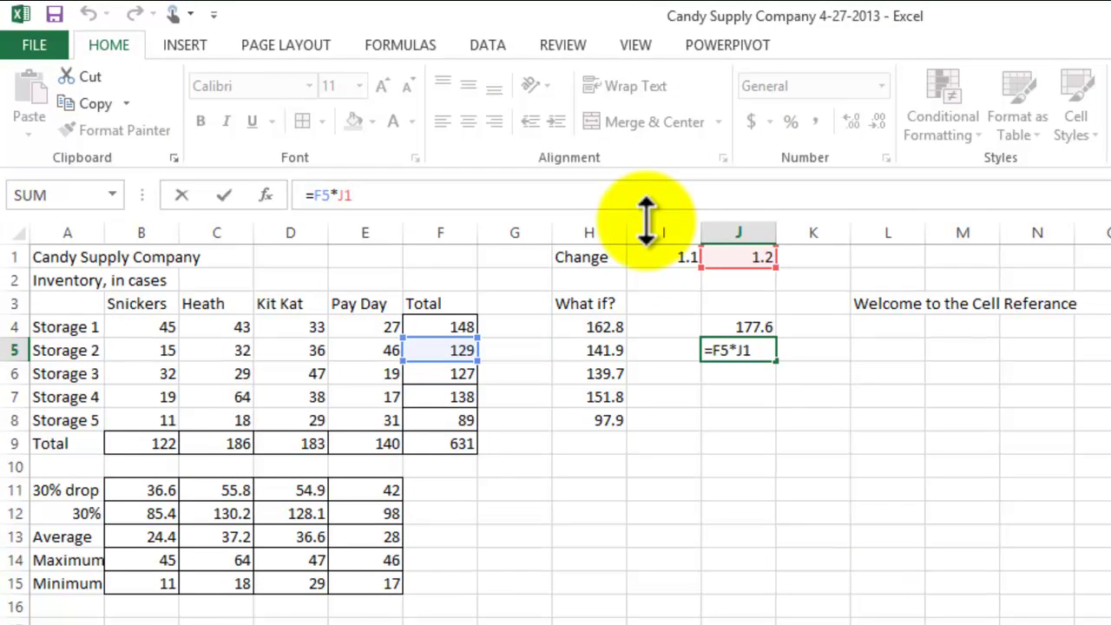
Lock J1 in J5's formula so =F5*$J$1 returns 154.8.
{"action": "key", "text": "F4"}
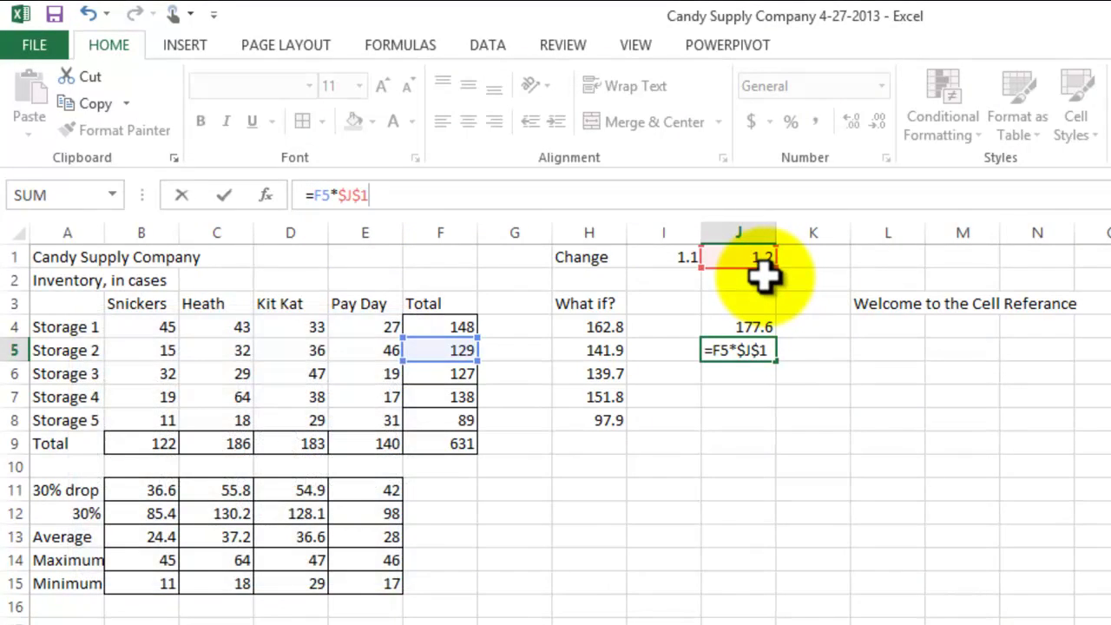
{"action": "left_click", "coordinate": [908, 351]}
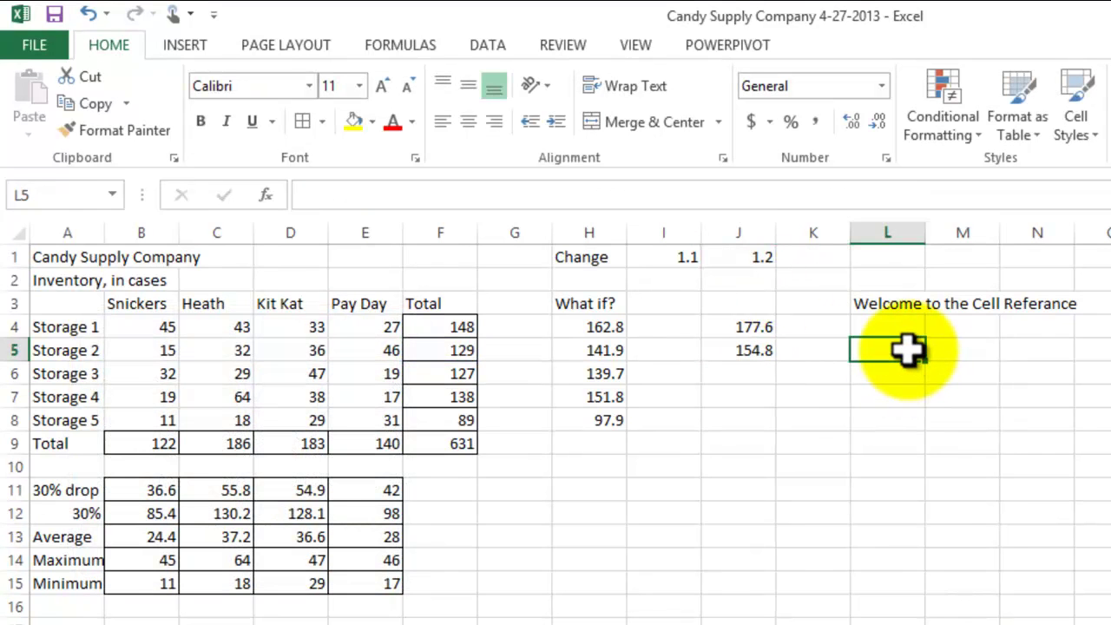
{"action": "left_click", "coordinate": [748, 347]}
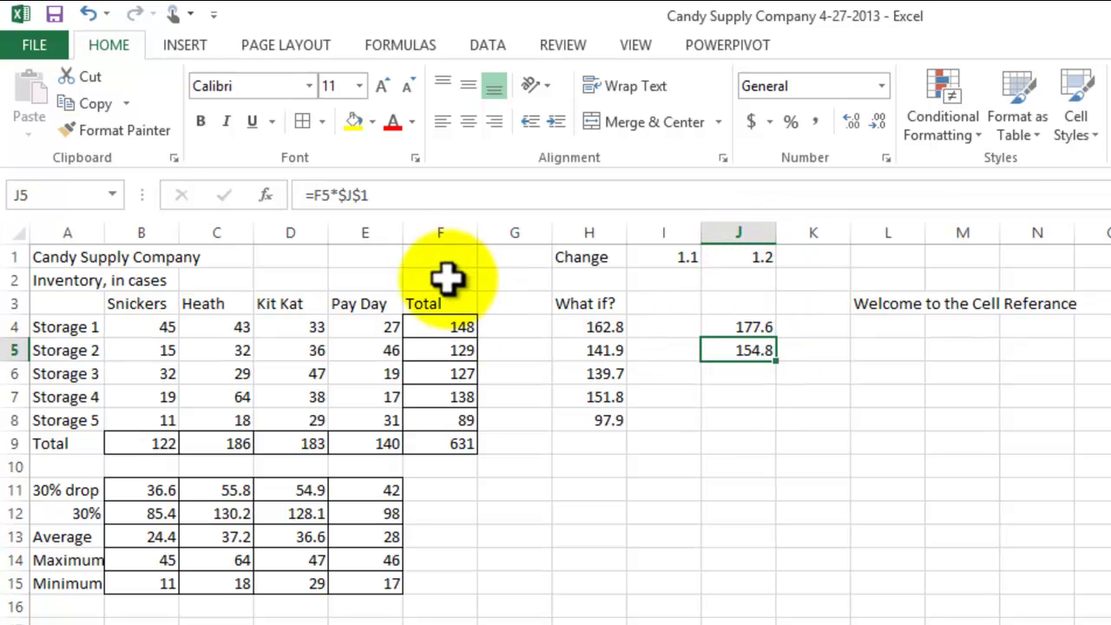
Paste J5's formula into J6:J8 as formulas, giving 152.4, 165.6 and 106.8.
{"action": "left_click", "coordinate": [77, 120]}
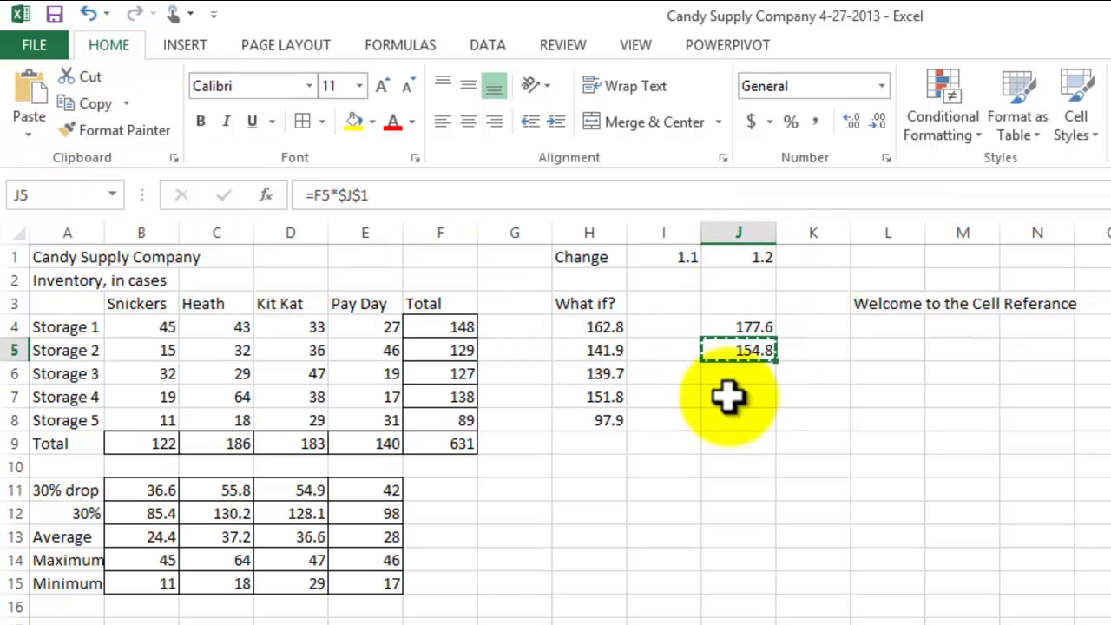
{"action": "left_click_drag", "start_coordinate": [734, 380], "coordinate": [739, 421]}
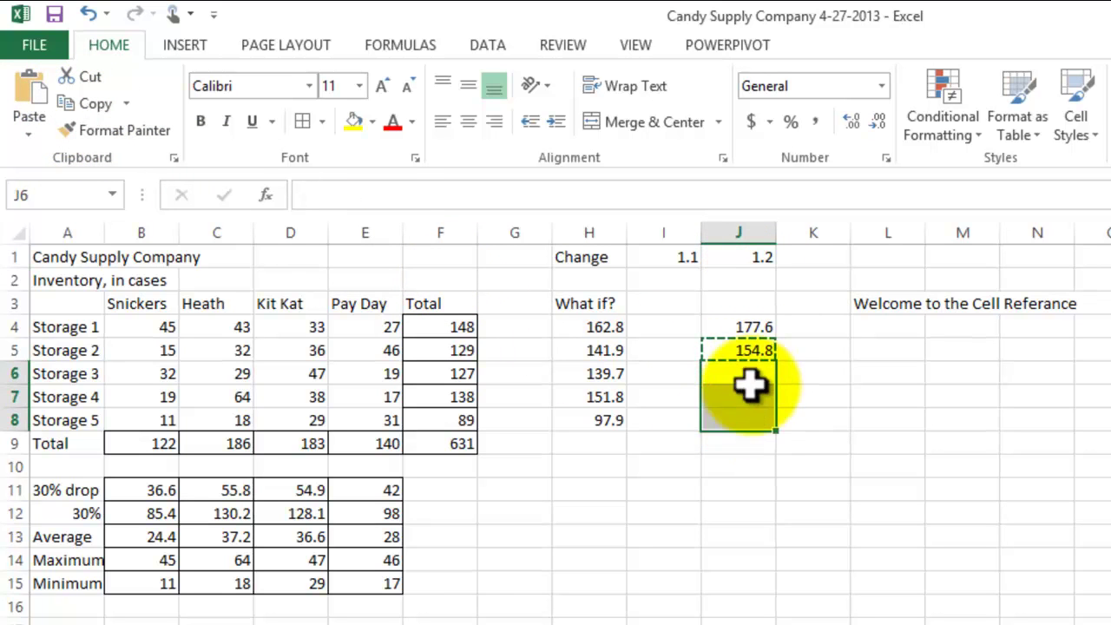
{"action": "left_click", "coordinate": [28, 126]}
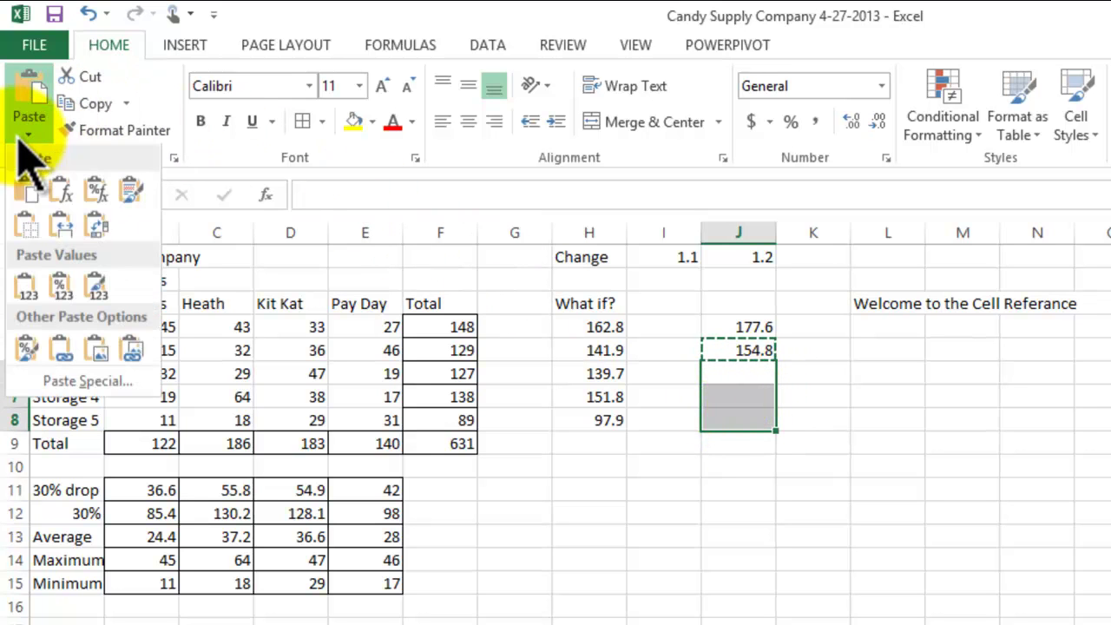
{"action": "left_click", "coordinate": [61, 191]}
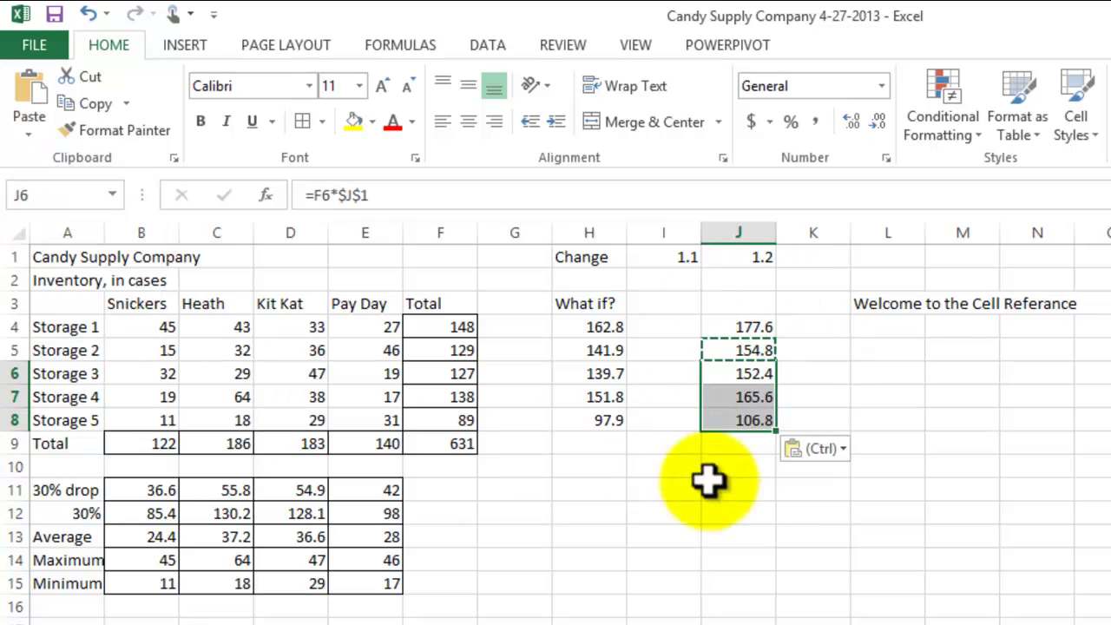
{"action": "key", "text": "Escape"}
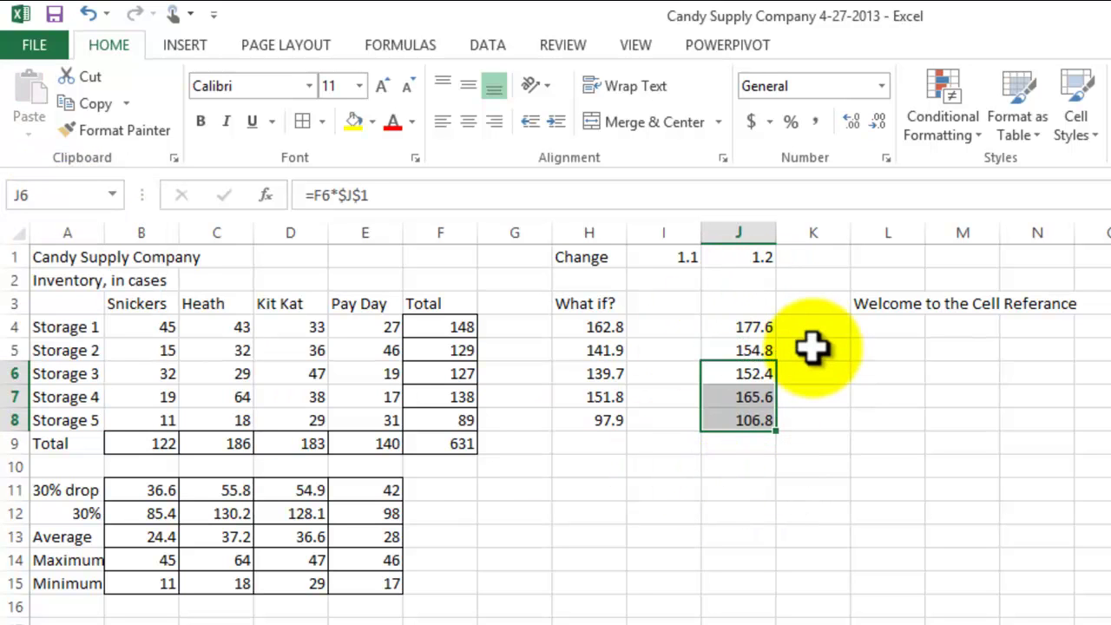
{"action": "left_click", "coordinate": [749, 258]}
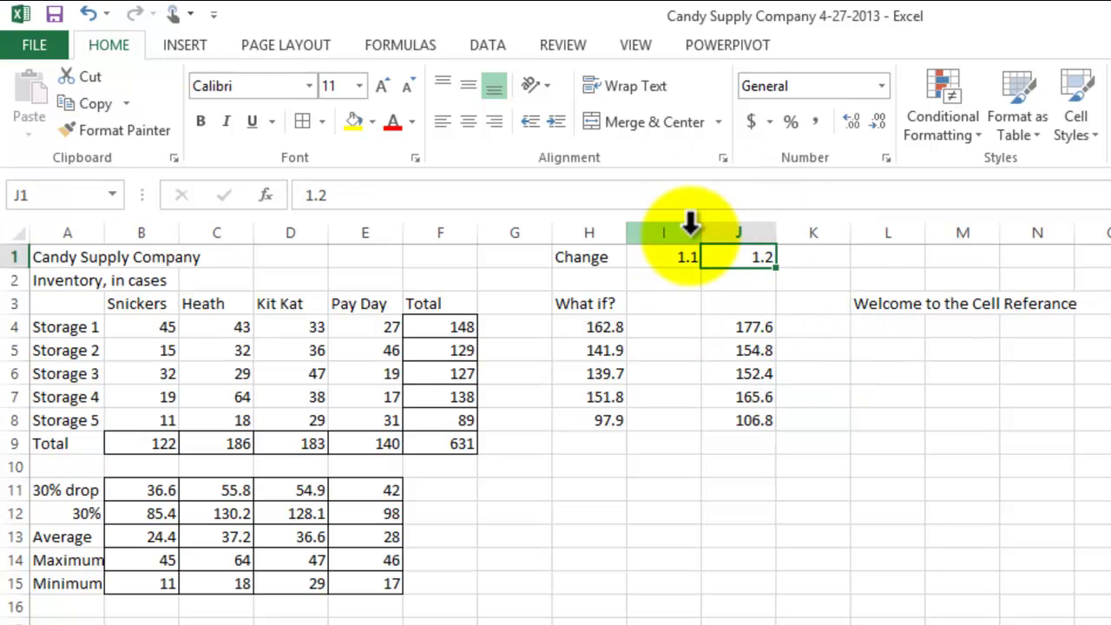
{"action": "left_click", "coordinate": [751, 373]}
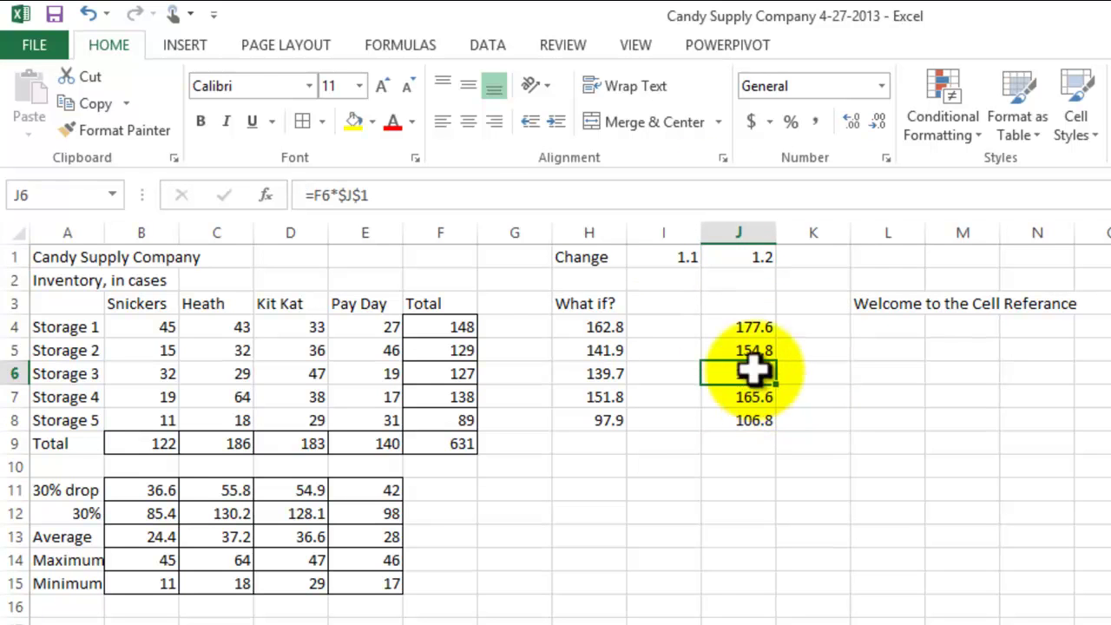
{"action": "left_click", "coordinate": [388, 194]}
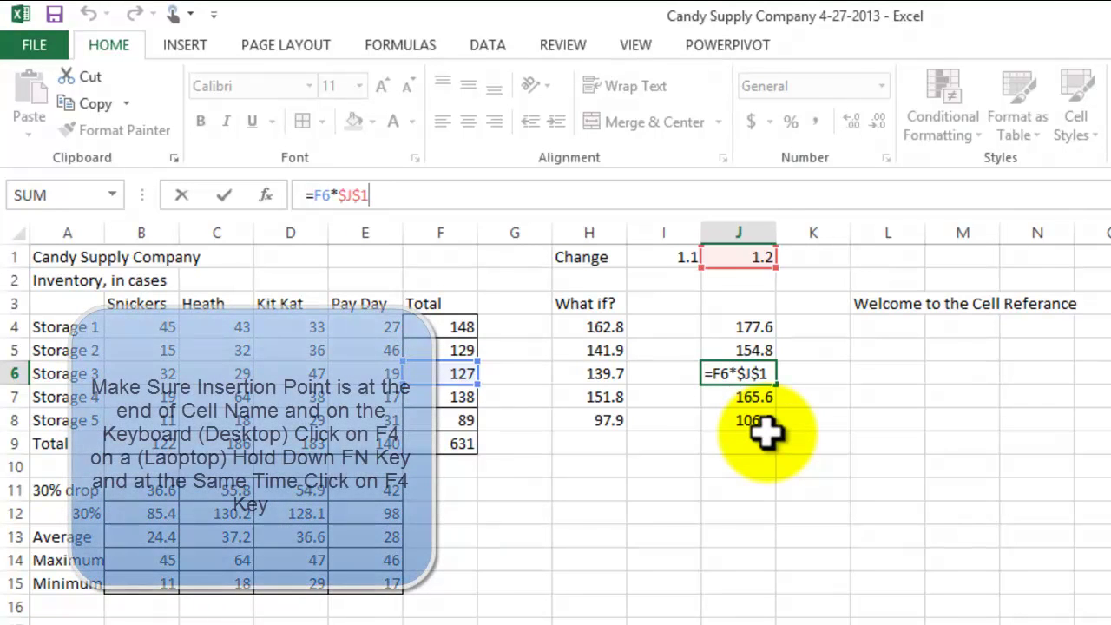
{"action": "key", "text": "ctrl+Return"}
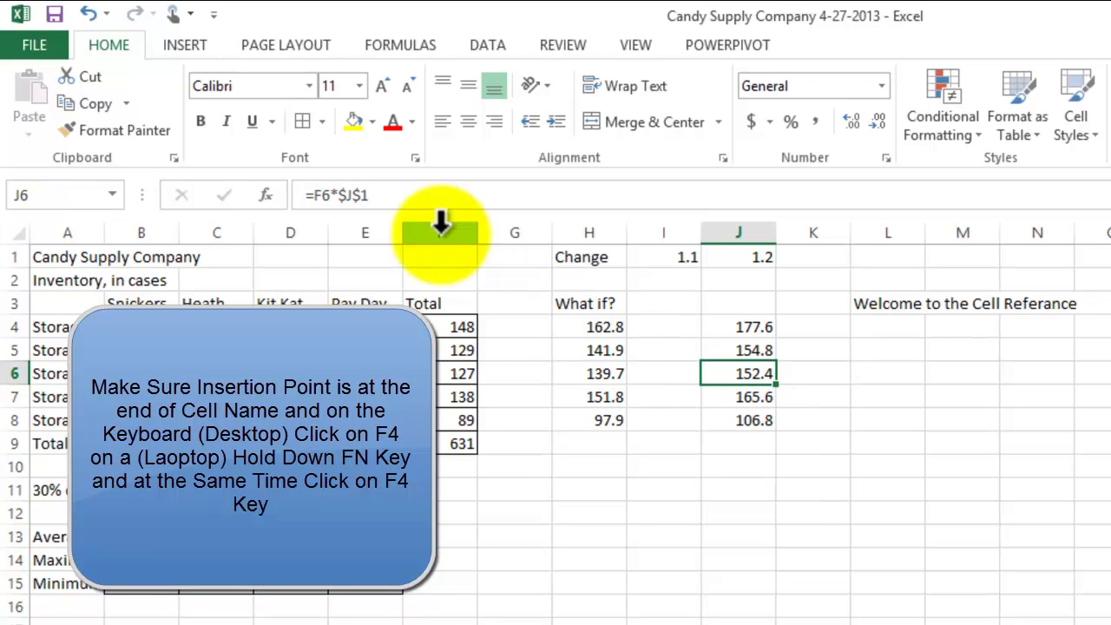
{"action": "left_click", "coordinate": [382, 194]}
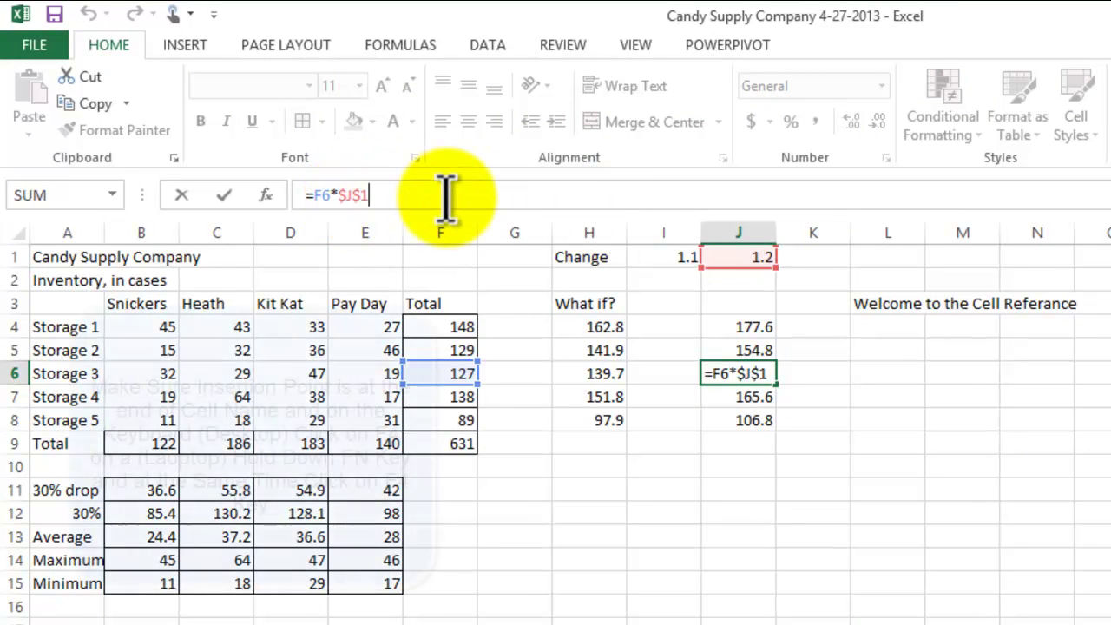
{"action": "left_click", "coordinate": [885, 349]}
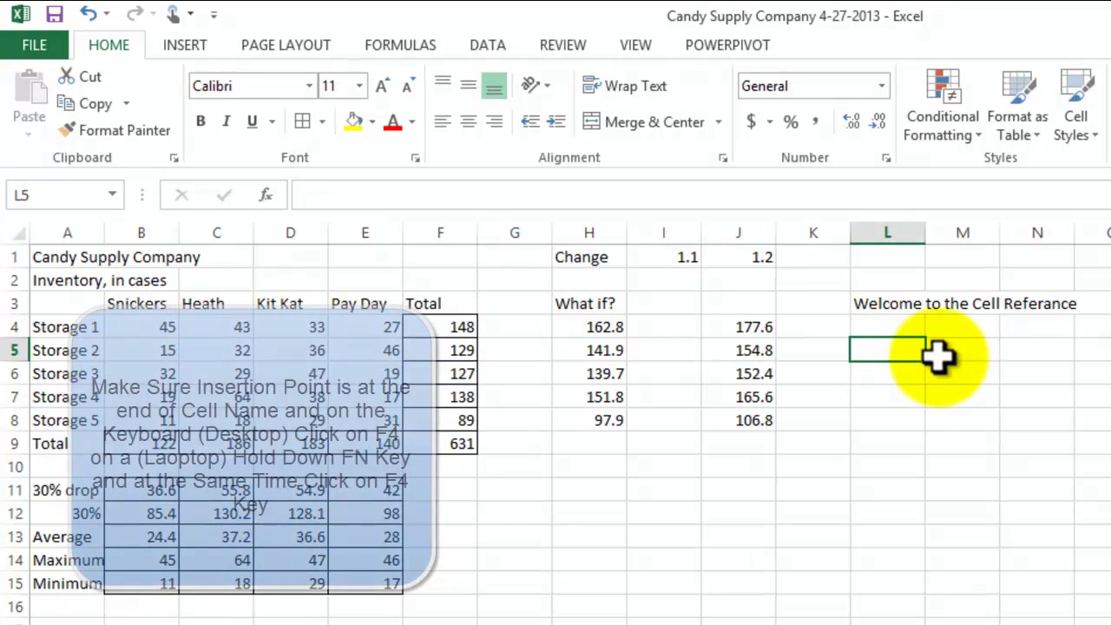
Type column L notes: click the formula cell, then click the formula's end in the Formula Bar.
{"action": "type", "text": "To"}
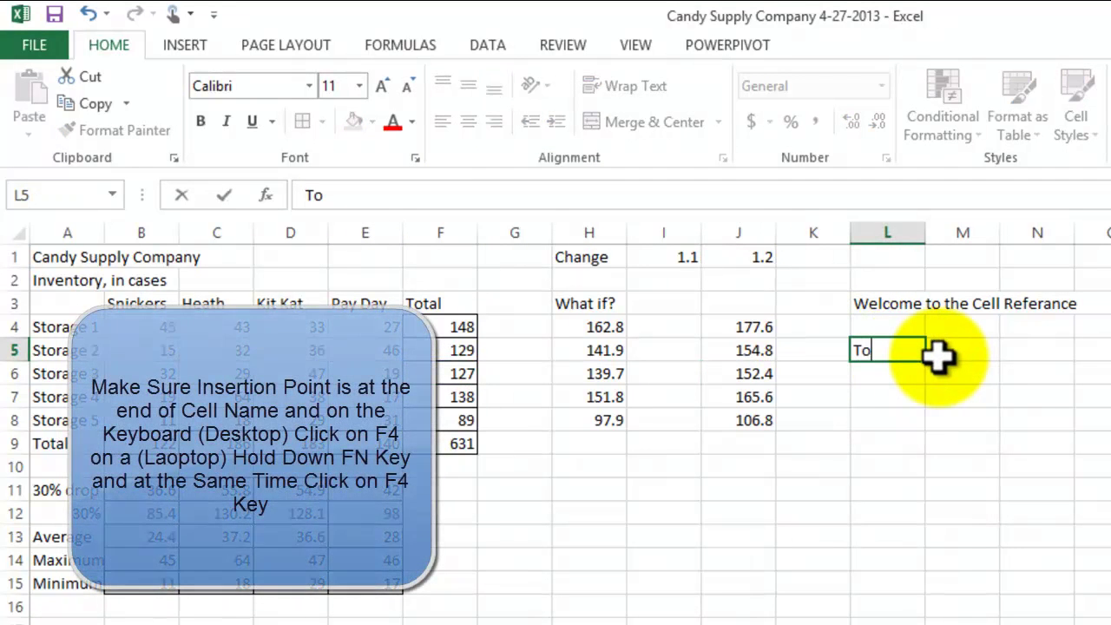
{"action": "type", "text": " make a ce"}
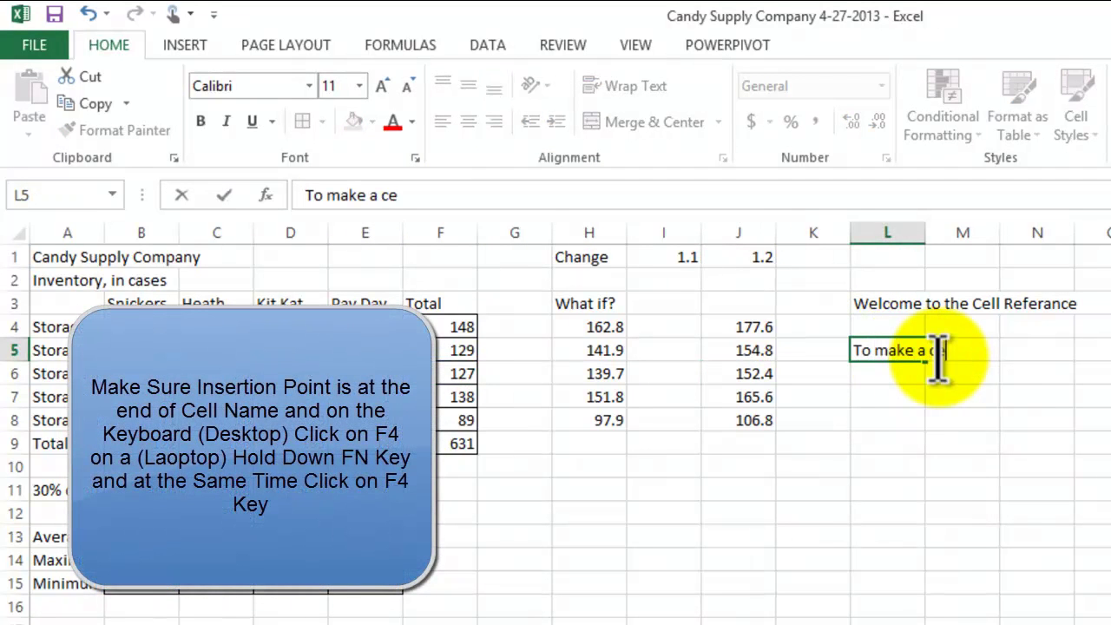
{"action": "type", "text": "ll referanc"}
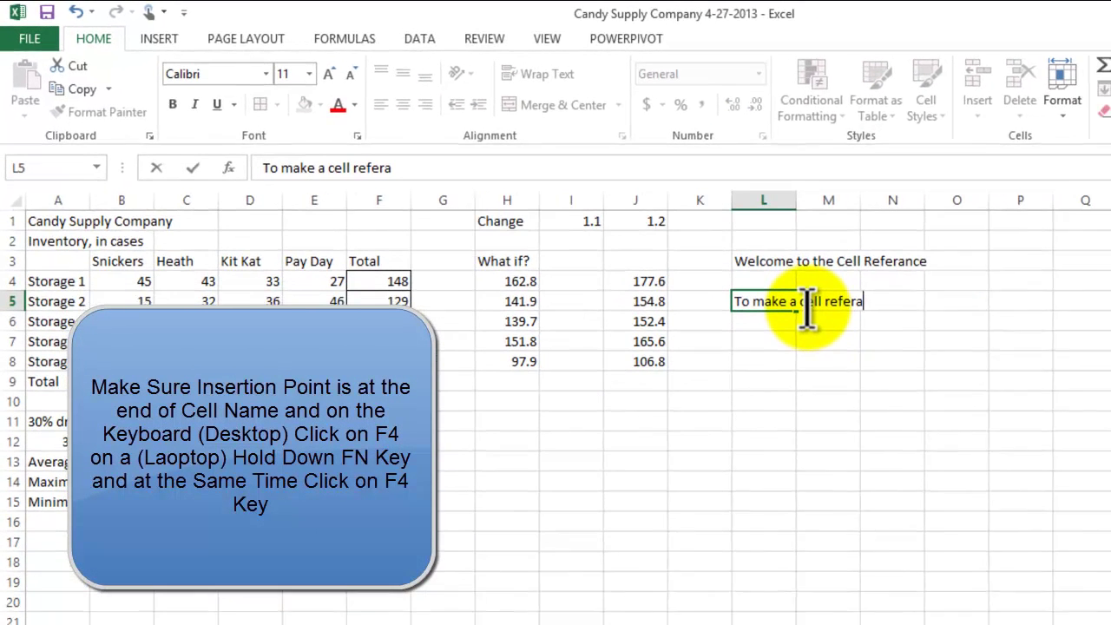
{"action": "type", "text": "e"}
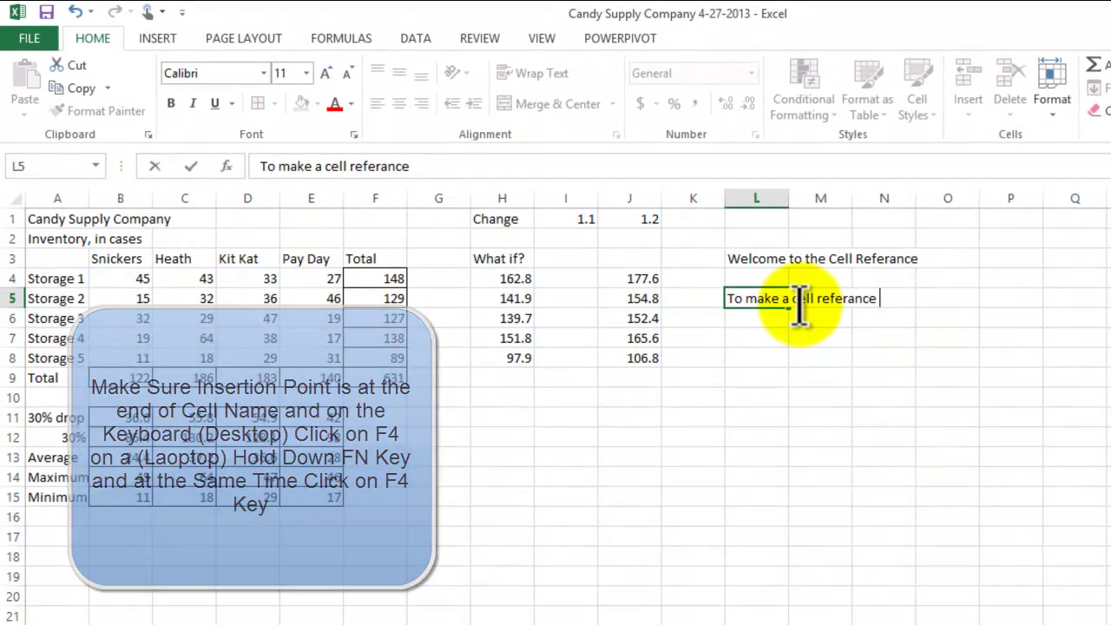
{"action": "type", "text": " and be able to copy the formula"}
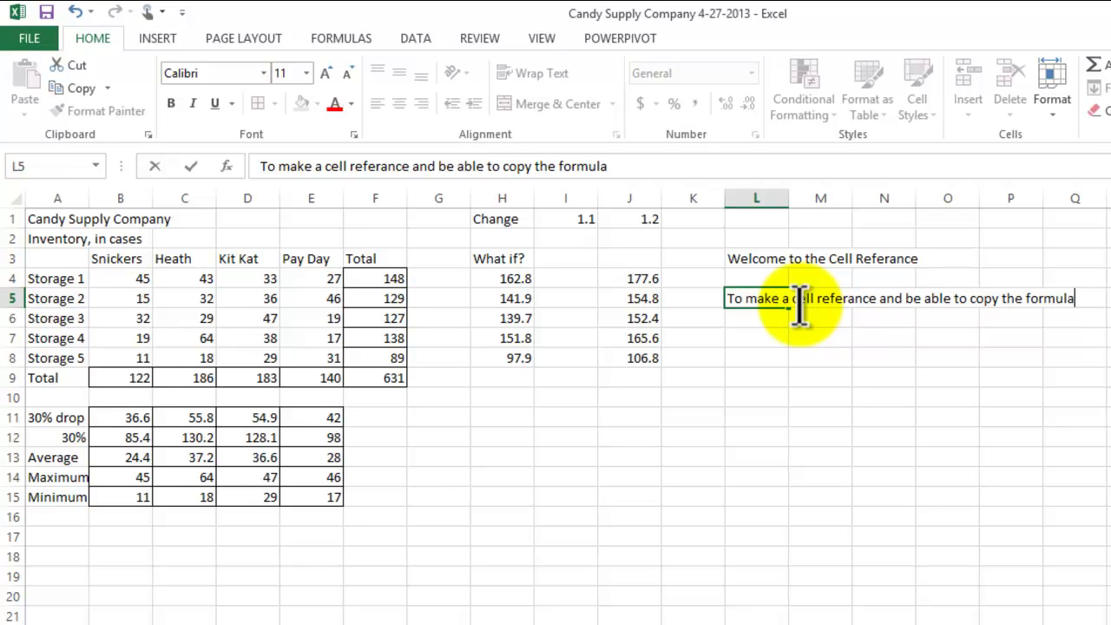
{"action": "key", "text": "Return"}
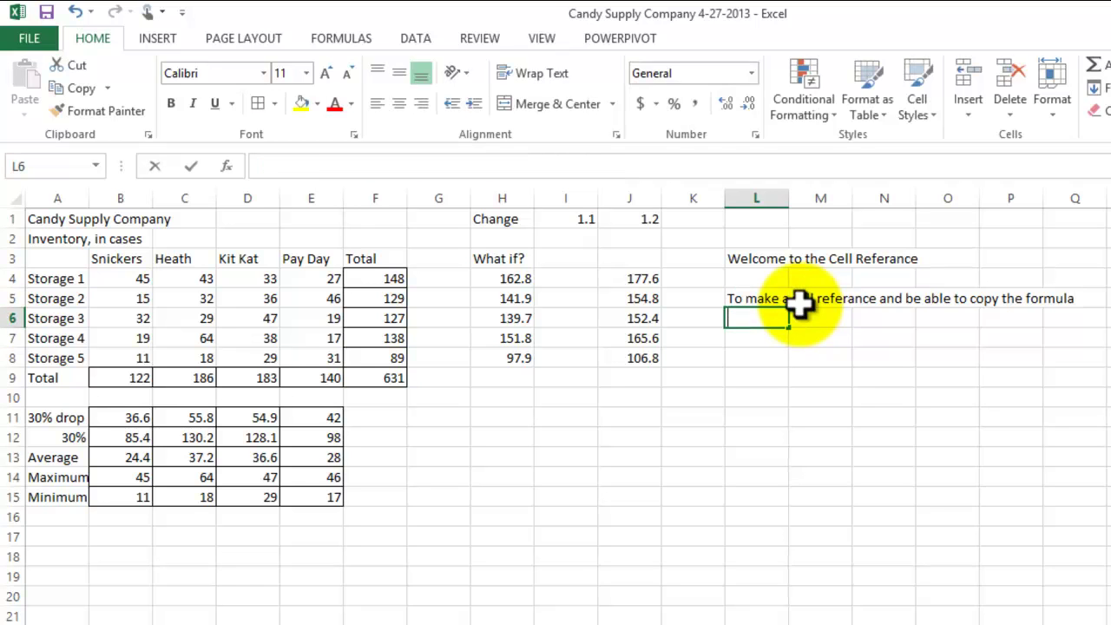
{"action": "type", "text": "we must"}
{"action": "type", "text": "cl"}
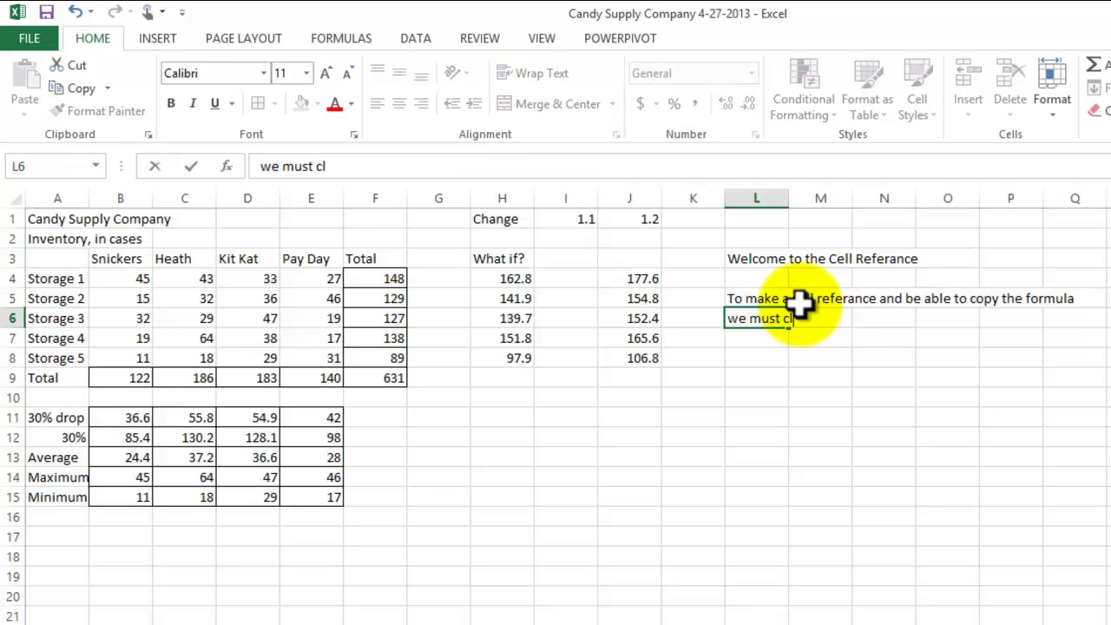
{"action": "type", "text": "ick on the "}
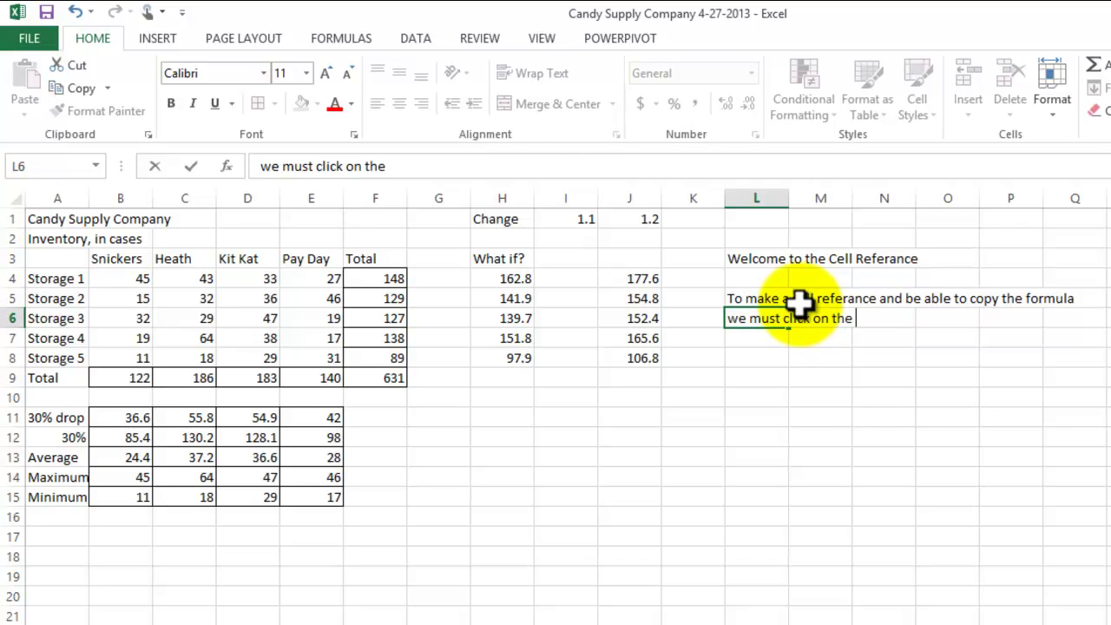
{"action": "type", "text": "cell with"}
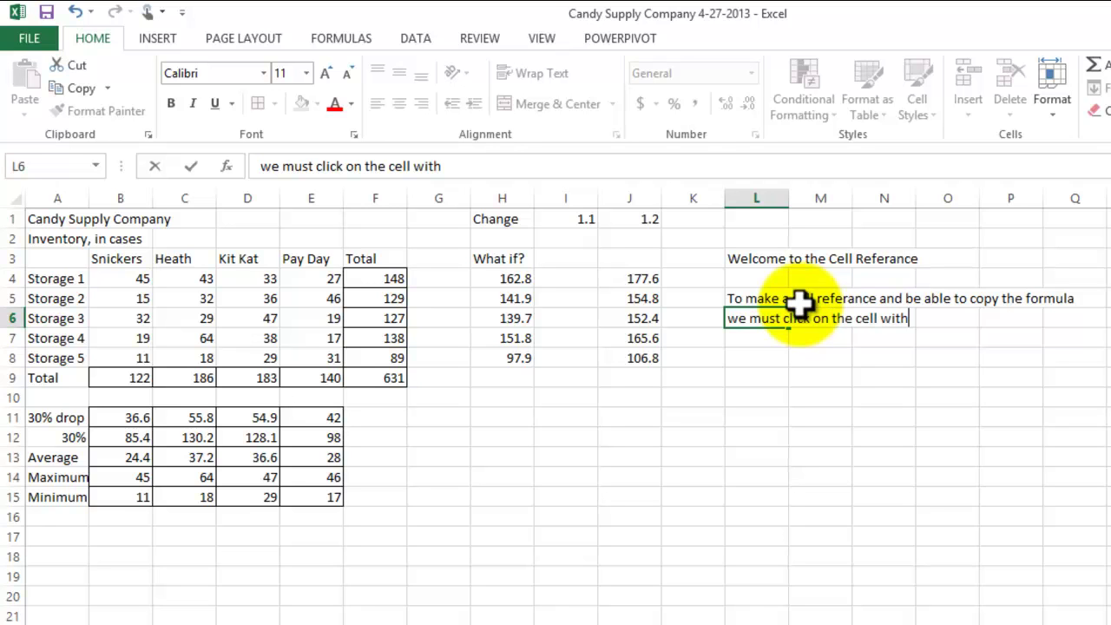
{"action": "type", "text": " the form"}
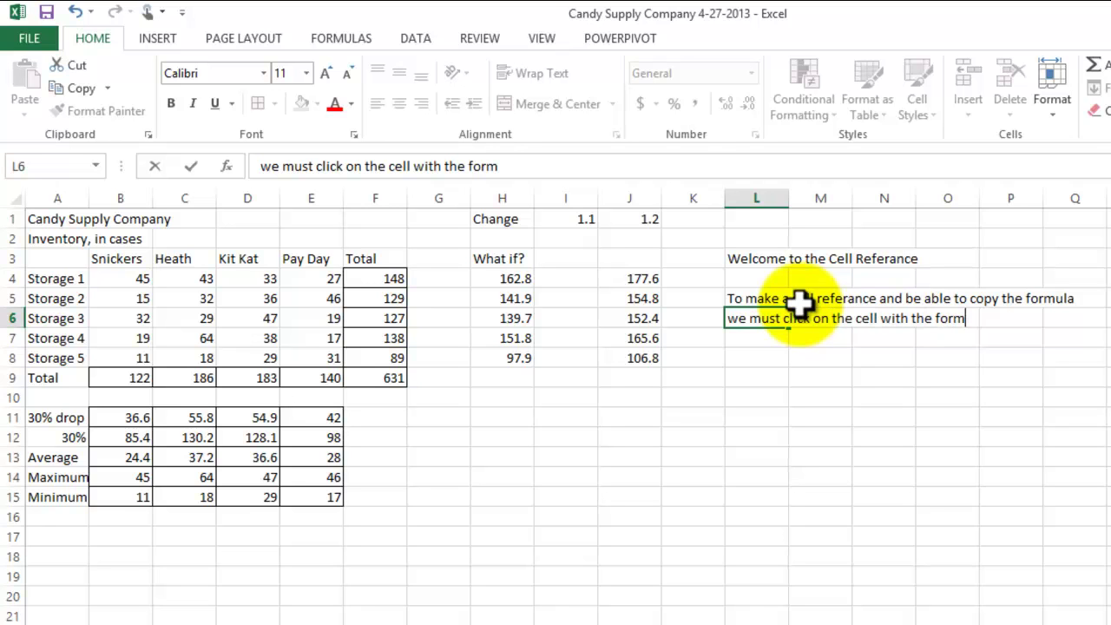
{"action": "type", "text": "ula to copy"}
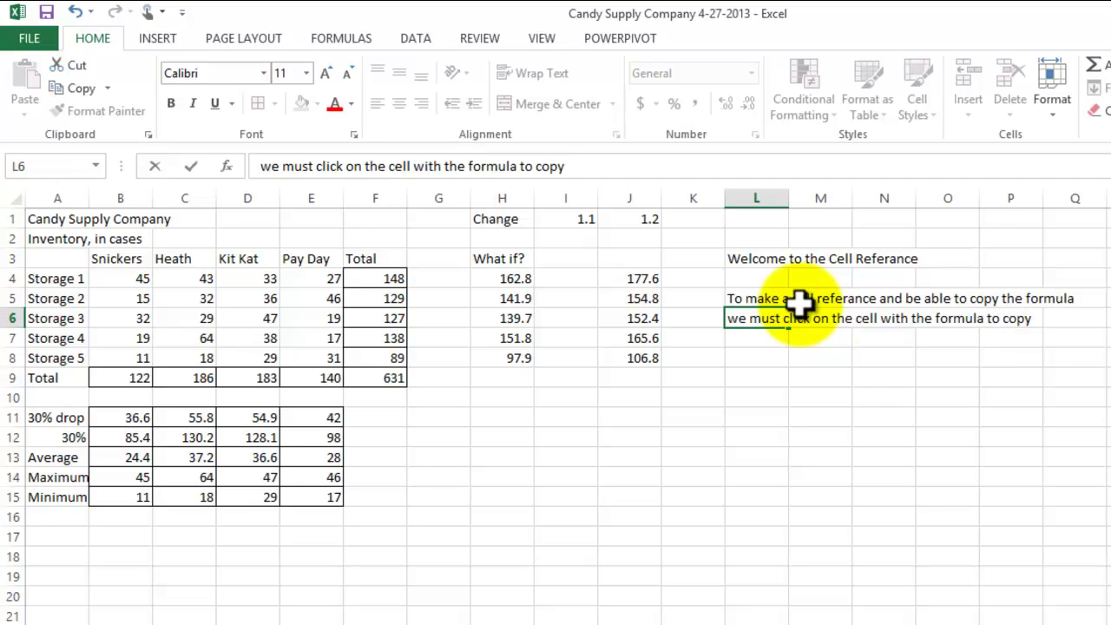
{"action": "key", "text": "Return"}
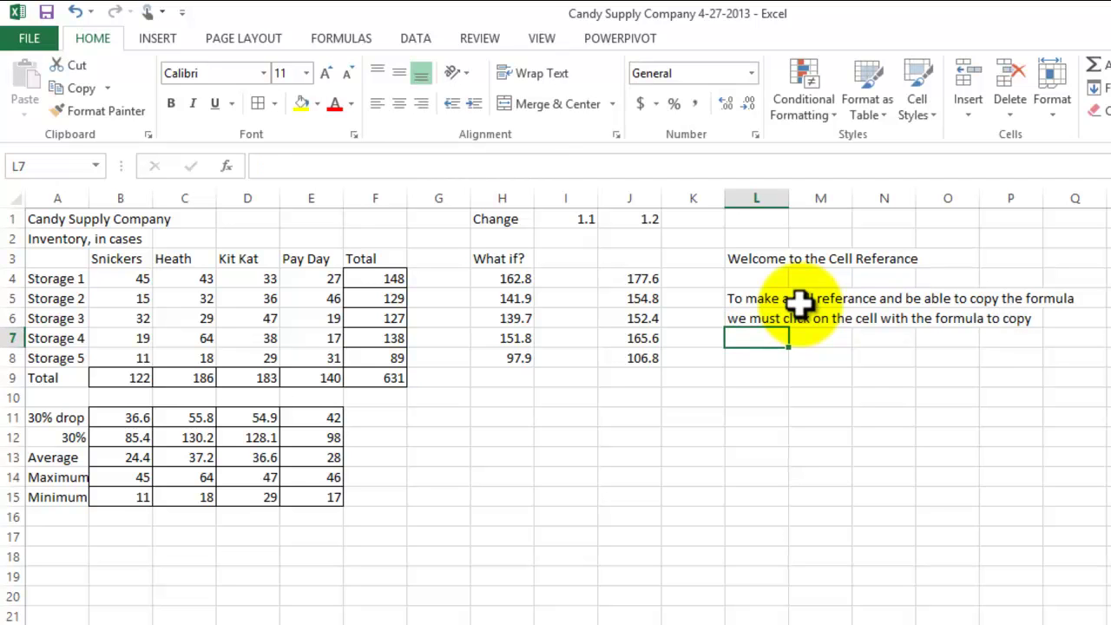
{"action": "type", "text": "and then on"}
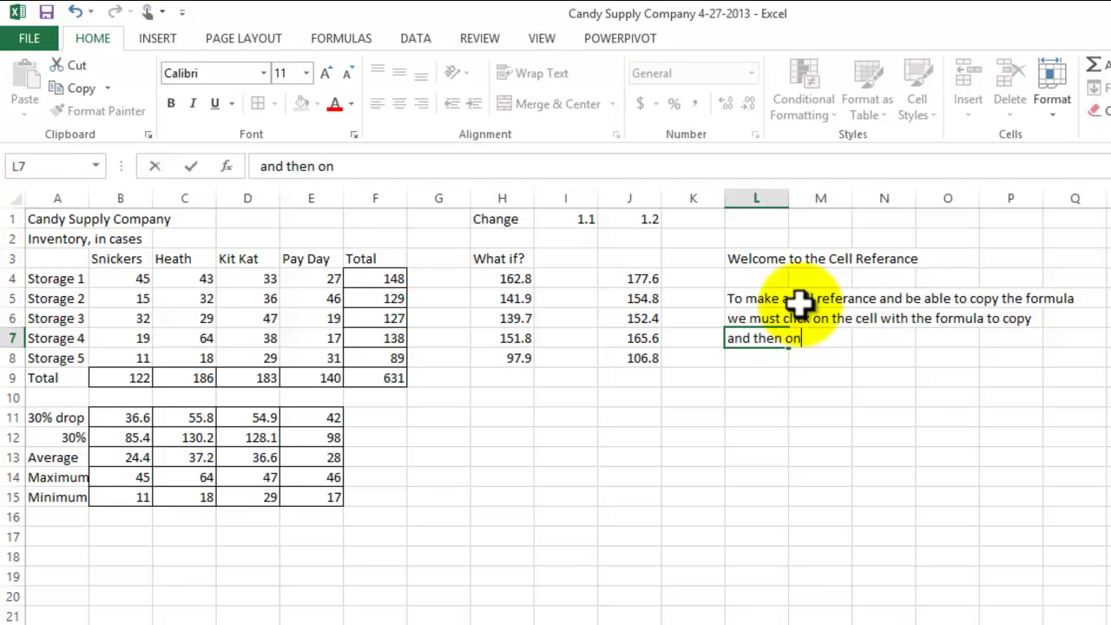
{"action": "type", "text": " the Formu"}
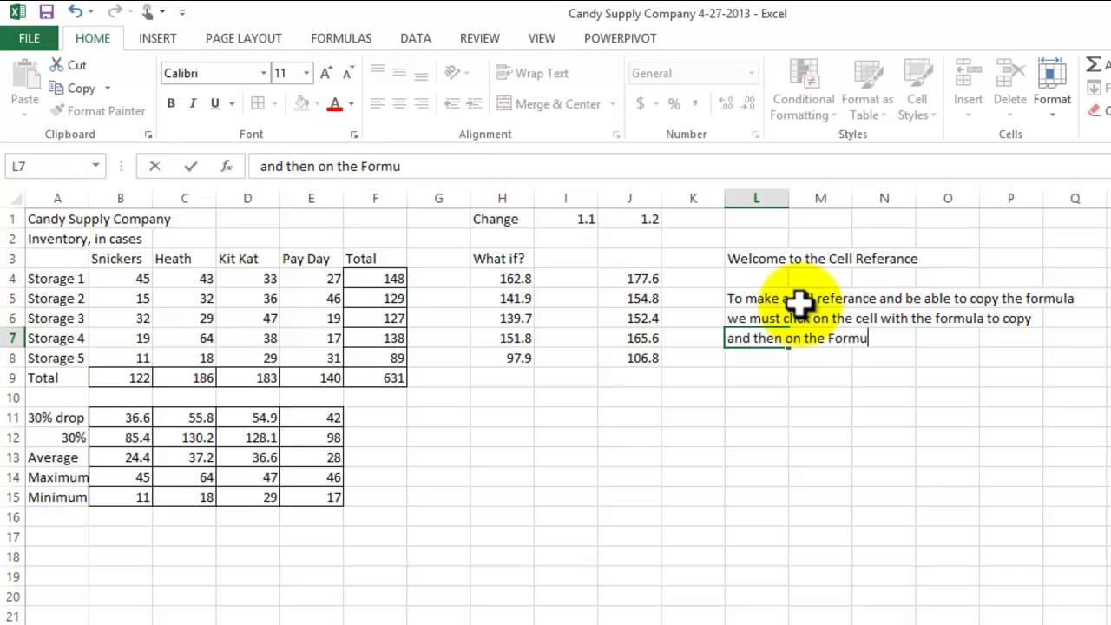
{"action": "type", "text": "la Bar we click"}
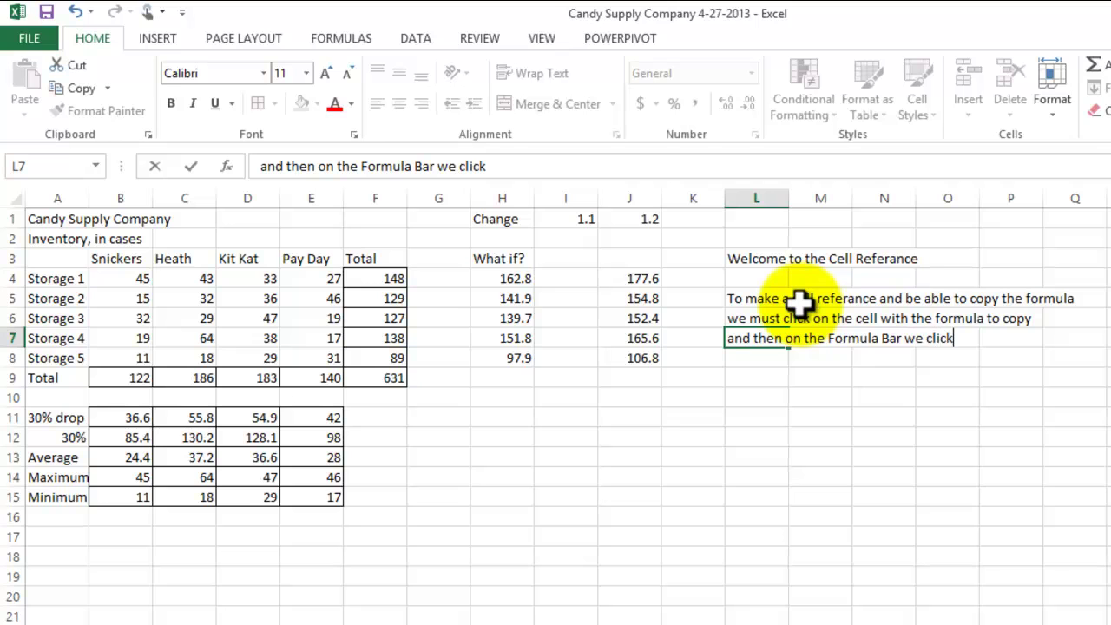
{"action": "type", "text": " at the end"}
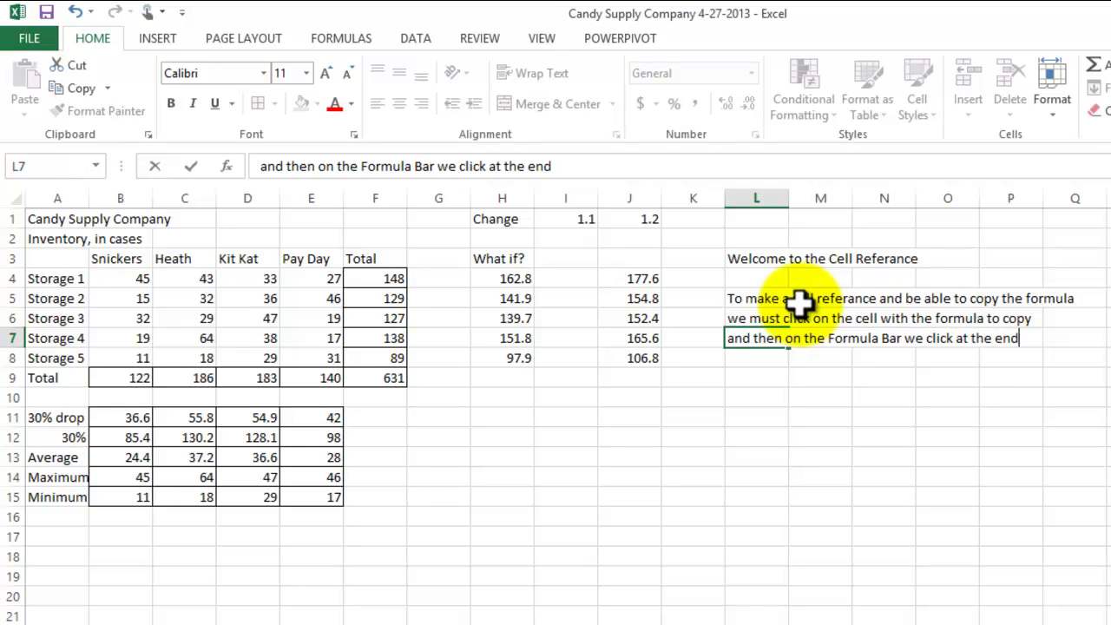
{"action": "type", "text": " of the for"}
{"action": "type", "text": "mula"}
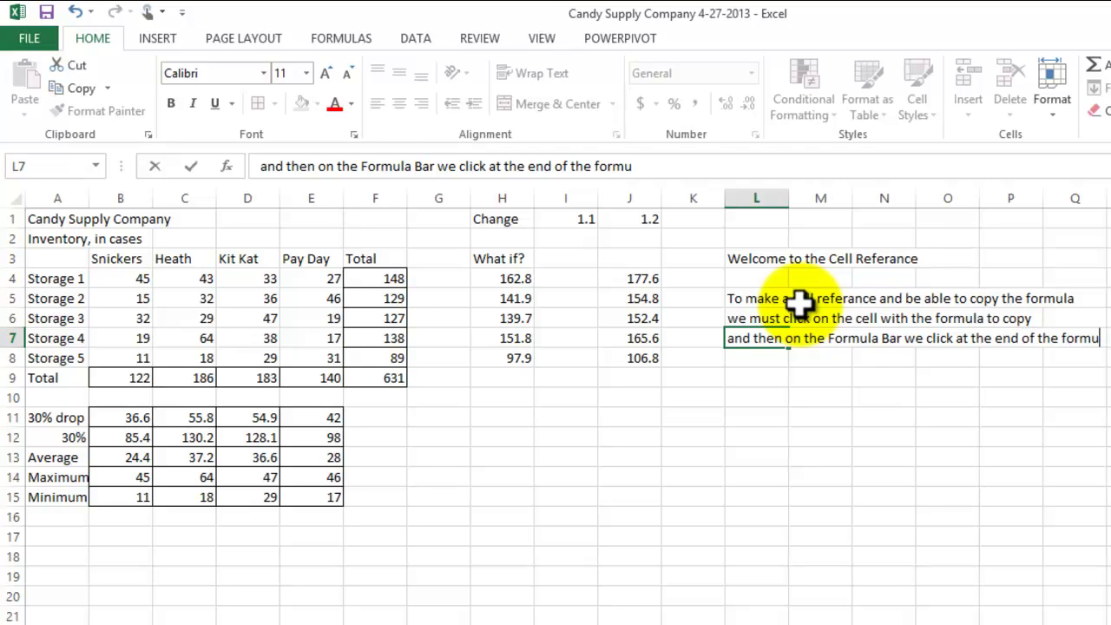
Add the note line 'and in this case we just use the short cut F4 on the keyboard'.
{"action": "key", "text": "Return"}
{"action": "type", "text": "and"}
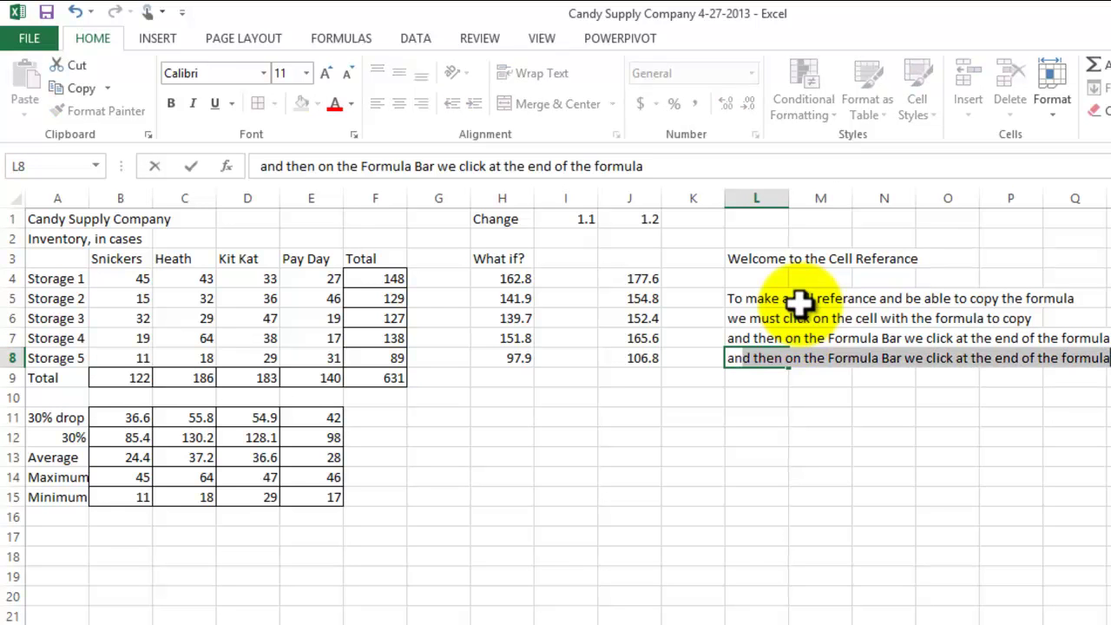
{"action": "type", "text": " in this case"}
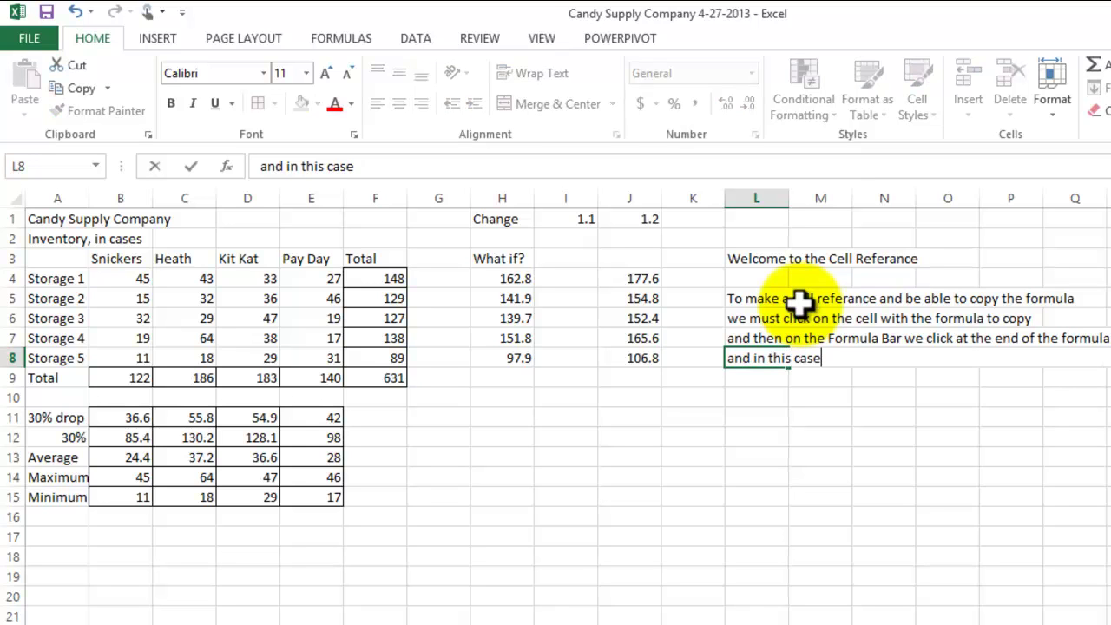
{"action": "type", "text": " we just use"}
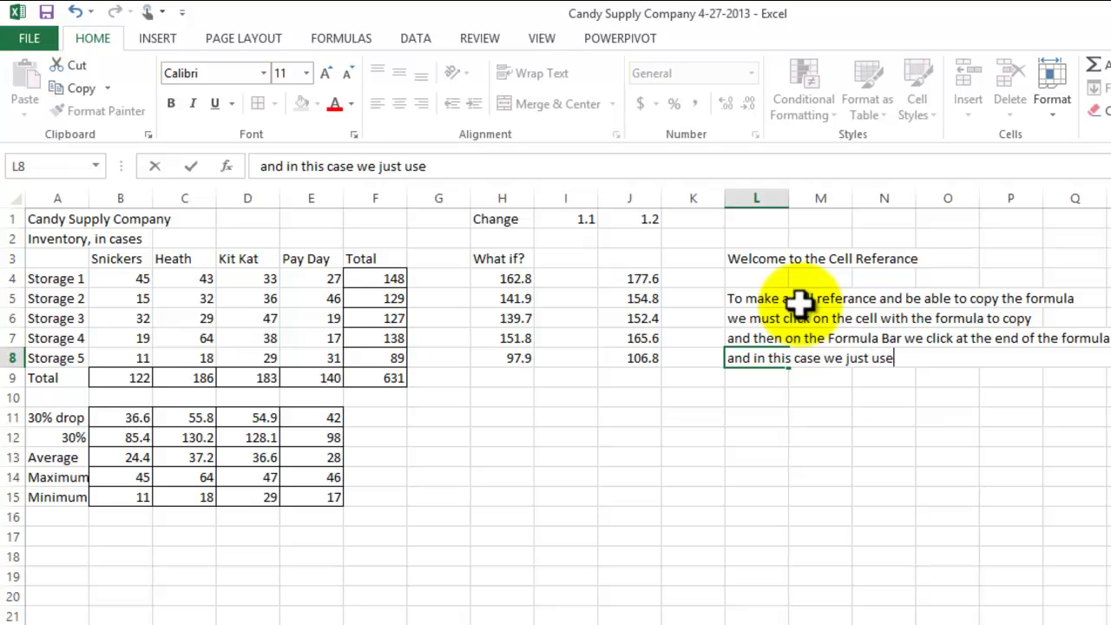
{"action": "type", "text": " the short cut "}
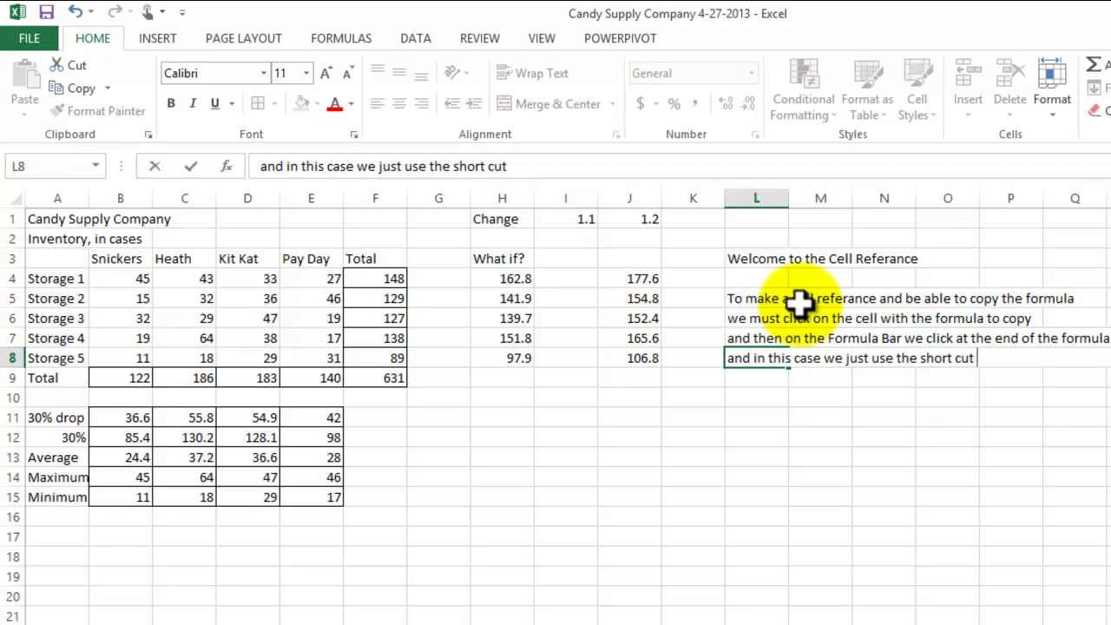
{"action": "type", "text": "F4"}
{"action": "key", "text": "BackSpace"}
{"action": "type", "text": "$"}
{"action": "key", "text": "BackSpace"}
{"action": "type", "text": "4 on the"}
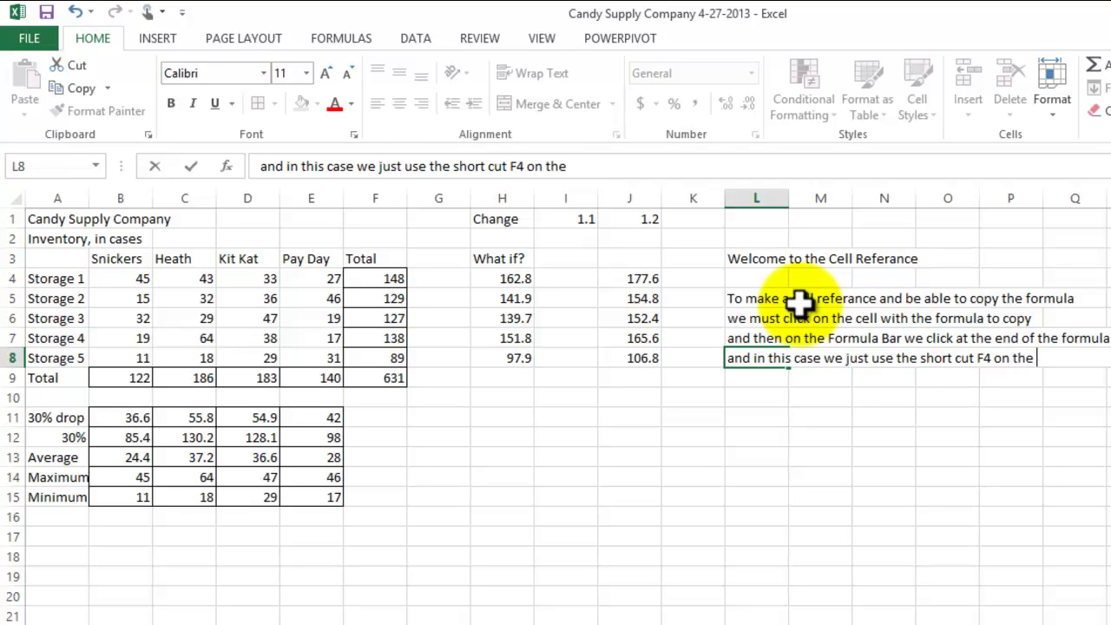
{"action": "type", "text": " keyboard"}
{"action": "key", "text": "BackSpace"}
{"action": "key", "text": "BackSpace"}
{"action": "key", "text": "BackSpace"}
{"action": "key", "text": "BackSpace"}
{"action": "key", "text": "BackSpace"}
{"action": "type", "text": "board"}
{"action": "key", "text": "Return"}
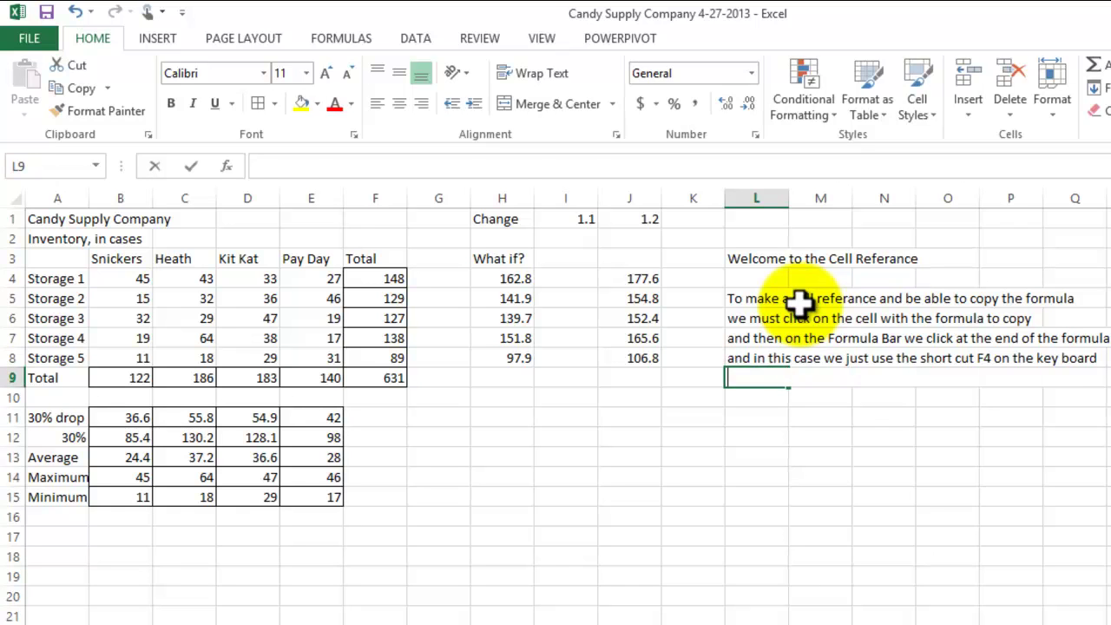
Add note lines about applying dollar signs on every formula when copying and pasting it.
{"action": "type", "text": "to apply o"}
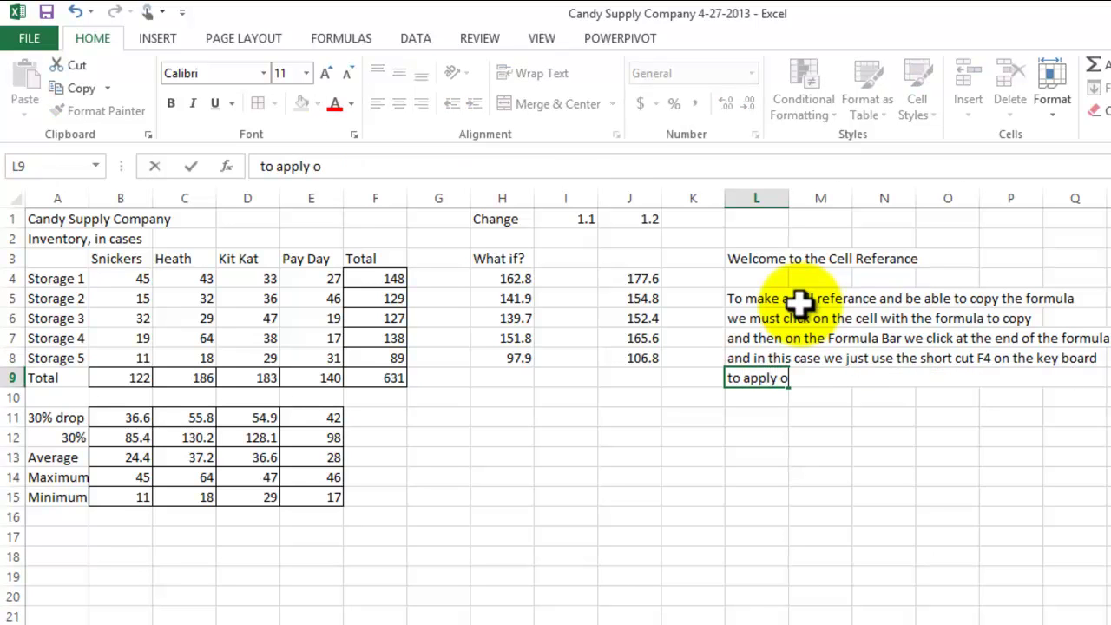
{"action": "type", "text": "ur dollar sign before and "}
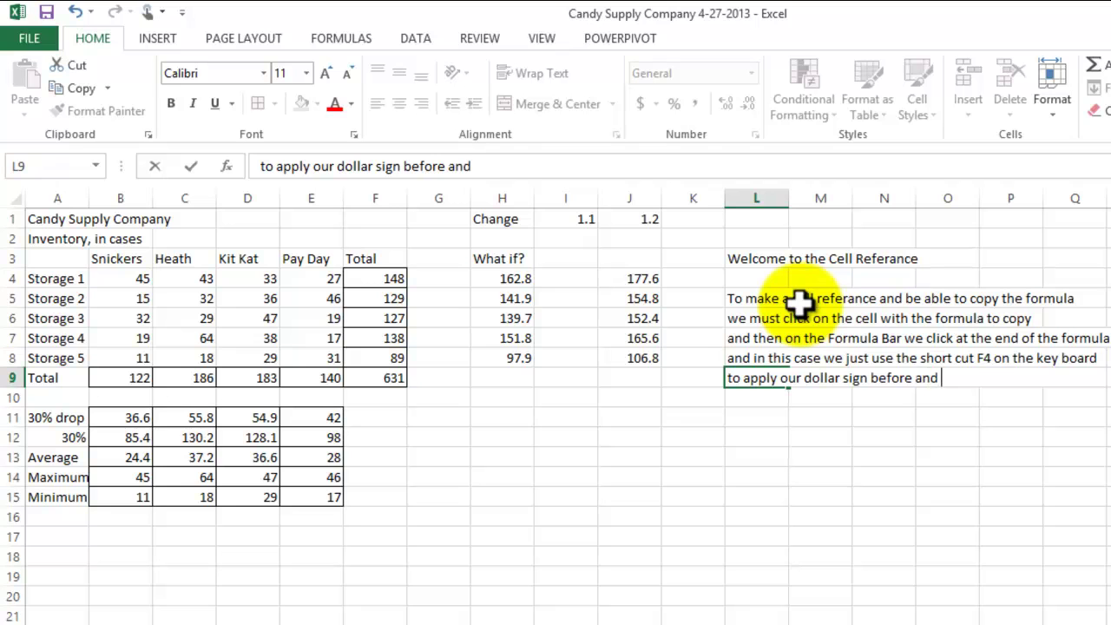
{"action": "type", "text": "after the"}
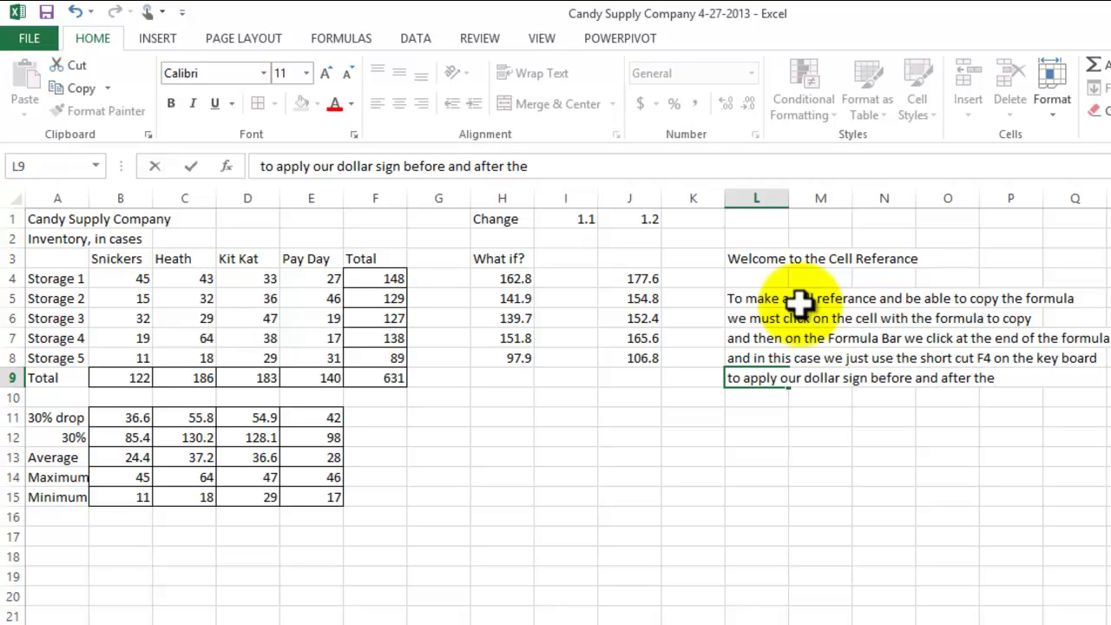
{"action": "type", "text": " cell we wan to use o"}
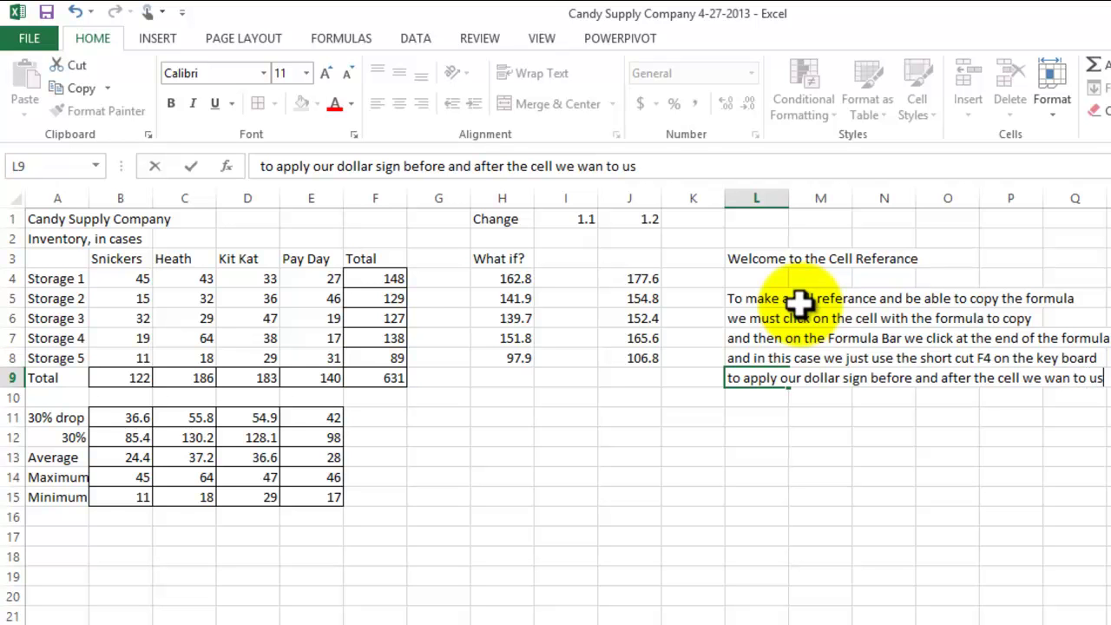
{"action": "type", "text": "n every"}
{"action": "type", "text": " for"}
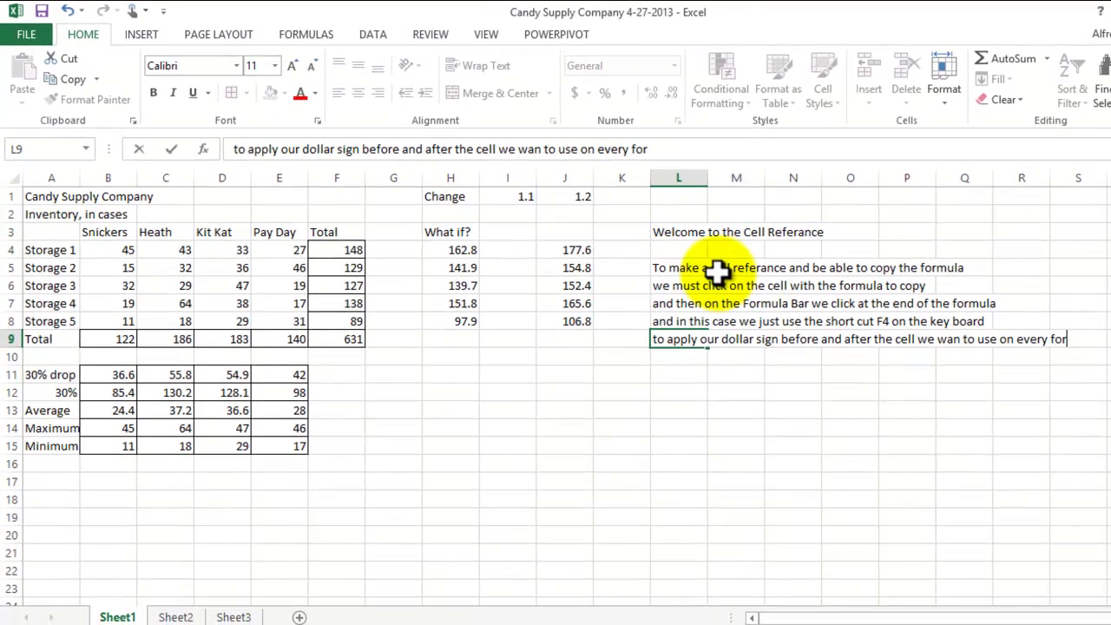
{"action": "type", "text": "mula"}
{"action": "key", "text": "Return"}
{"action": "type", "text": "when"}
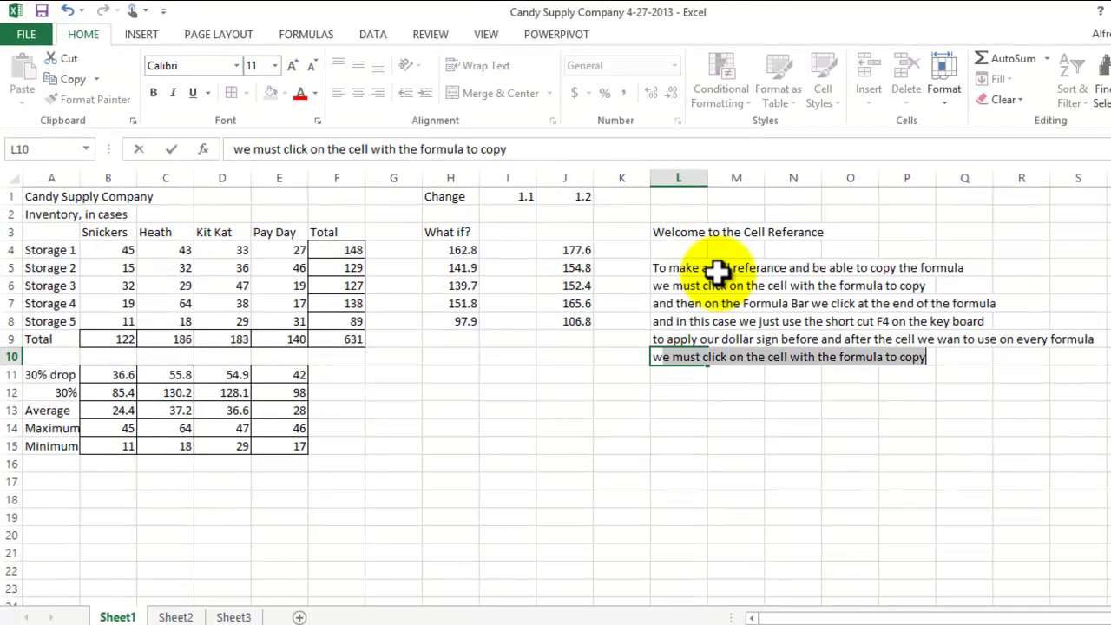
{"action": "type", "text": " we ci"}
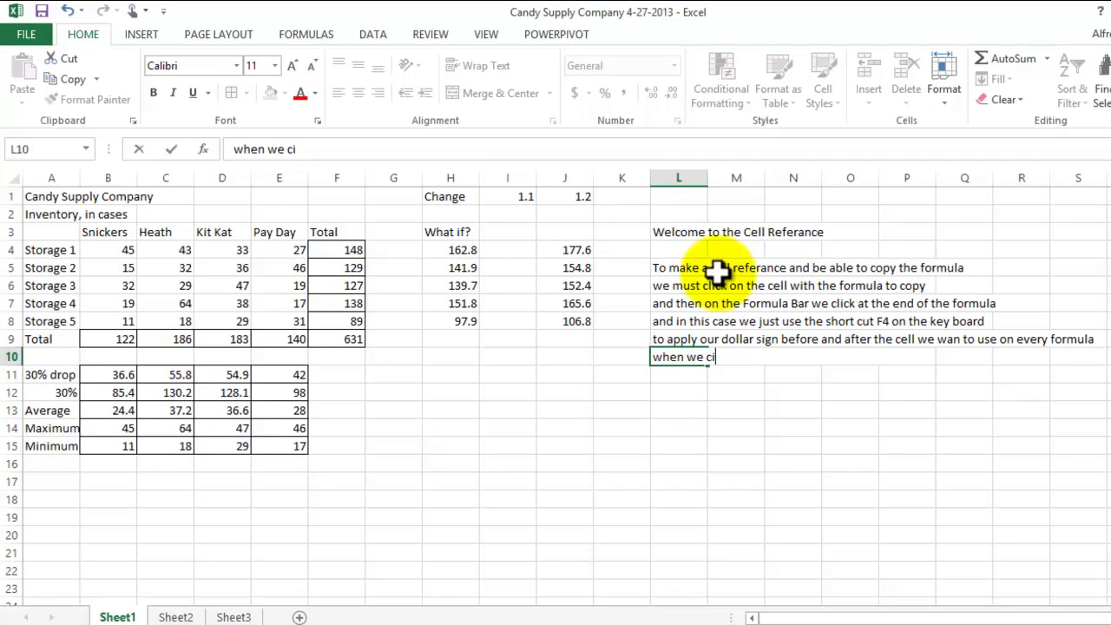
{"action": "key", "text": "BackSpace"}
{"action": "type", "text": "opy and paste the f"}
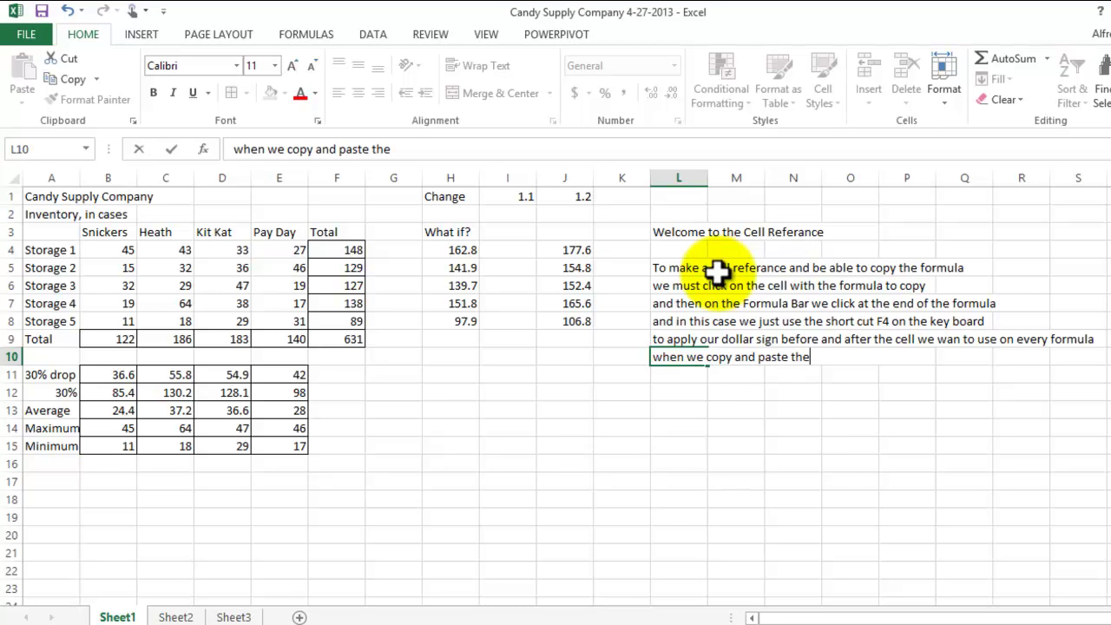
{"action": "type", "text": "ormula"}
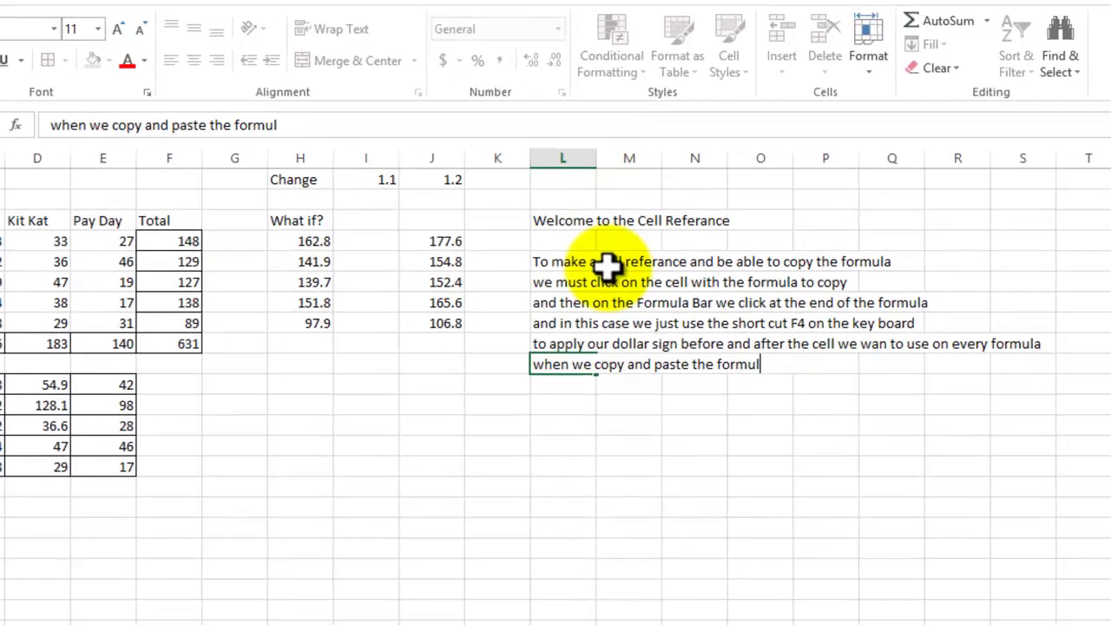
{"action": "key", "text": "Return"}
{"action": "key", "text": "Return"}
Enter the 'Cell Referance' label below the notes.
{"action": "type", "text": "Cell "}
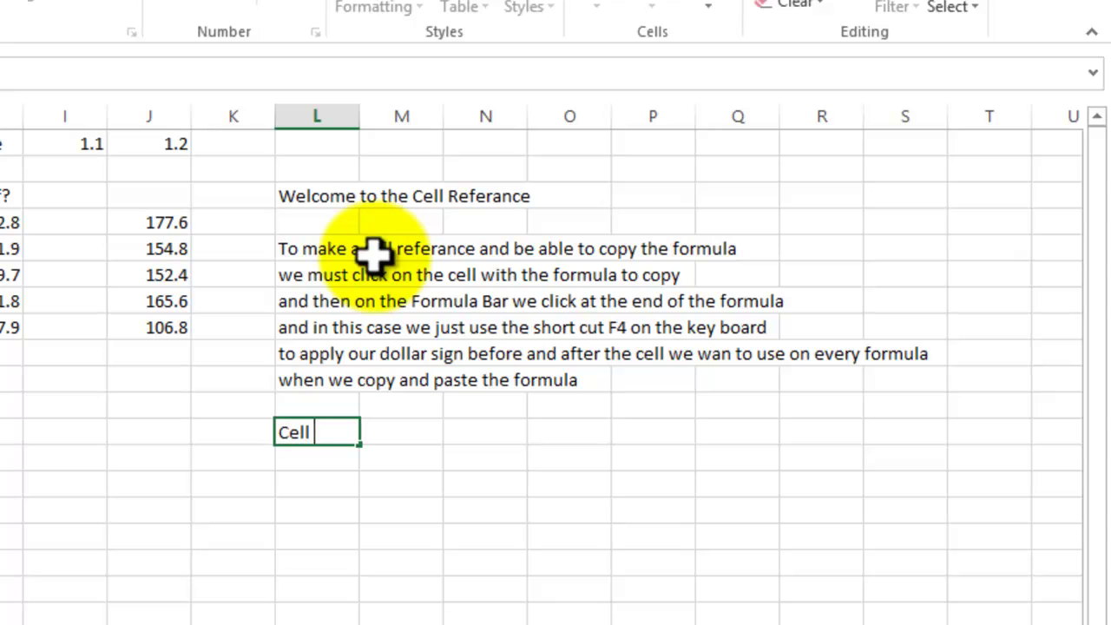
{"action": "type", "text": "Referance"}
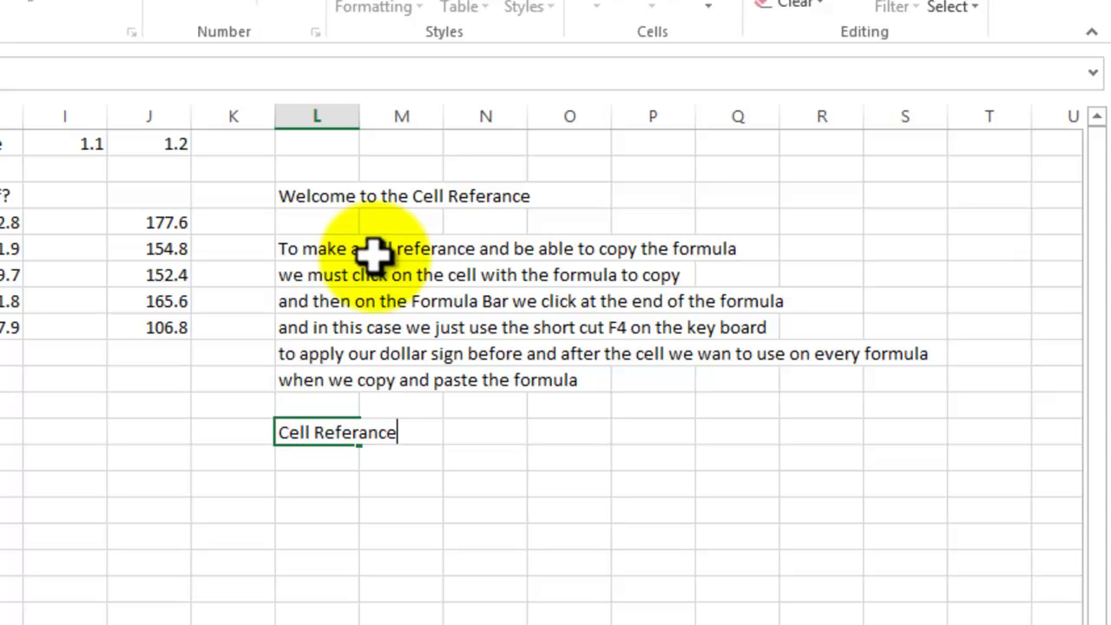
{"action": "key", "text": "Return"}
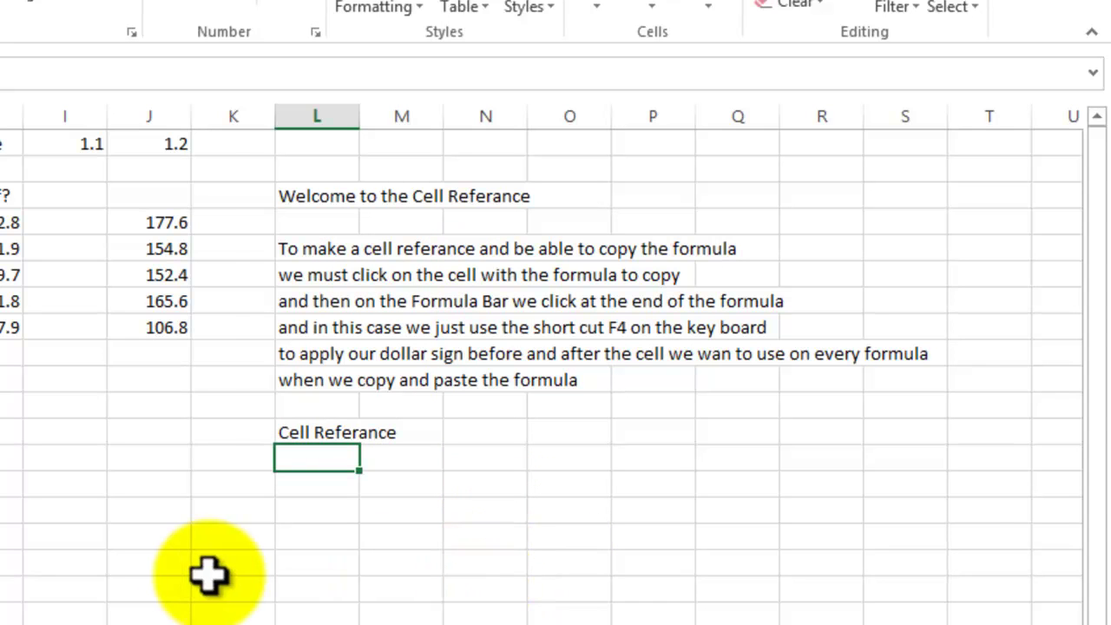
{"action": "left_click", "coordinate": [10, 588]}
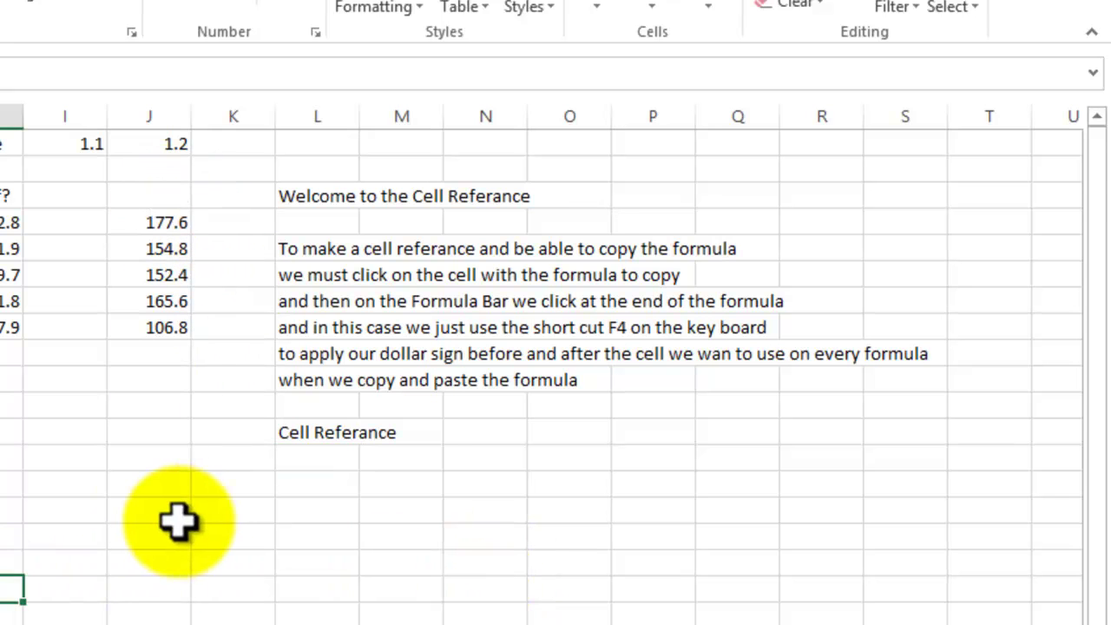
{"action": "left_click", "coordinate": [148, 405]}
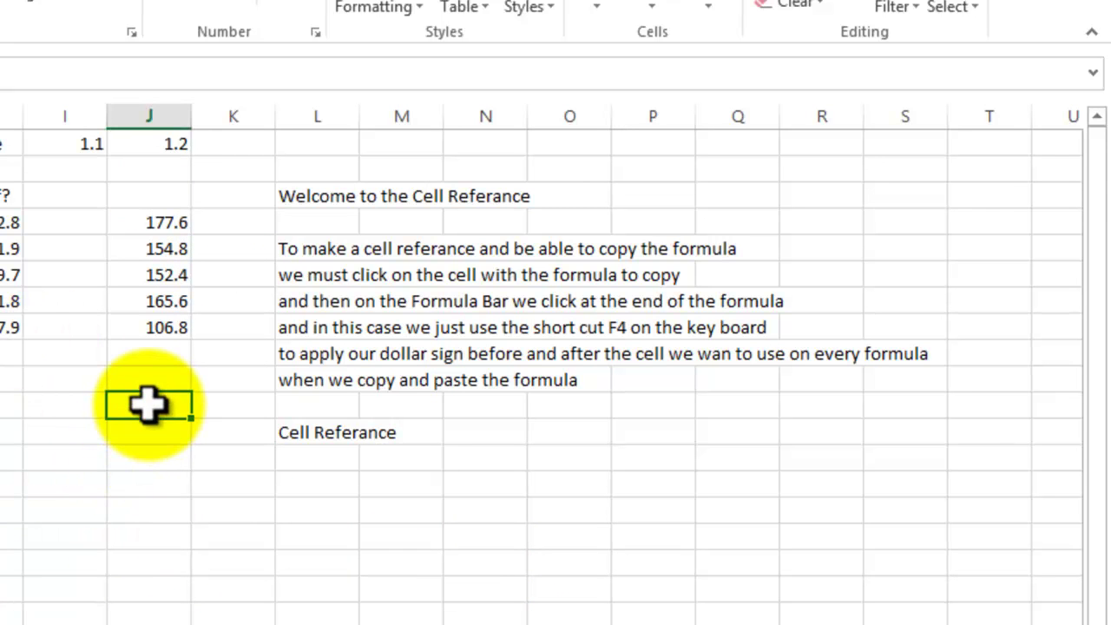
{"action": "type", "text": "1.3"}
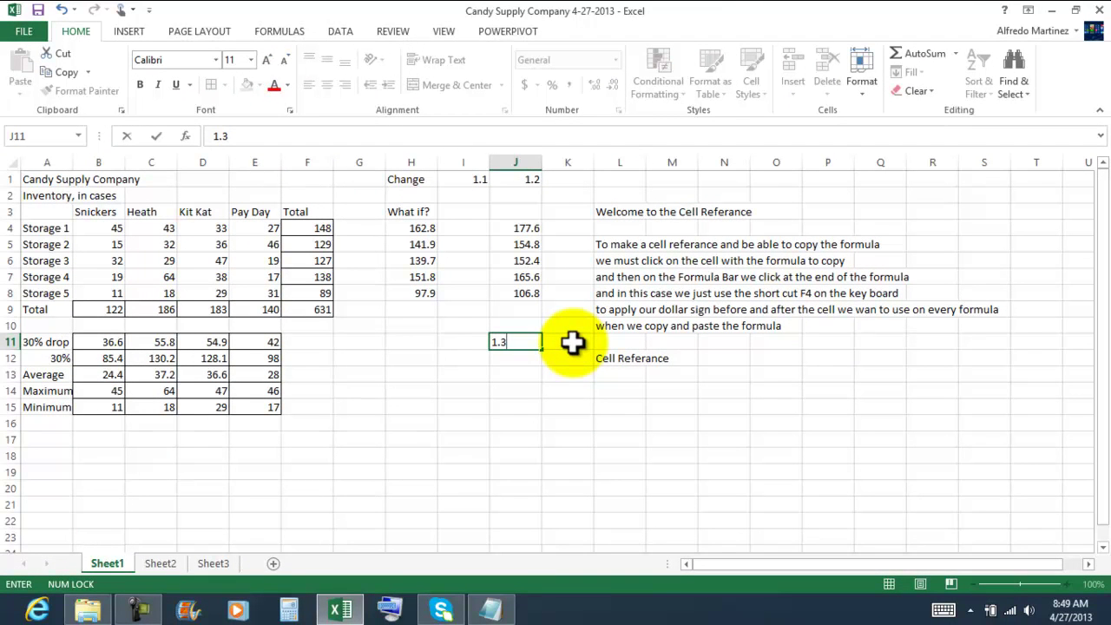
{"action": "key", "text": "Return"}
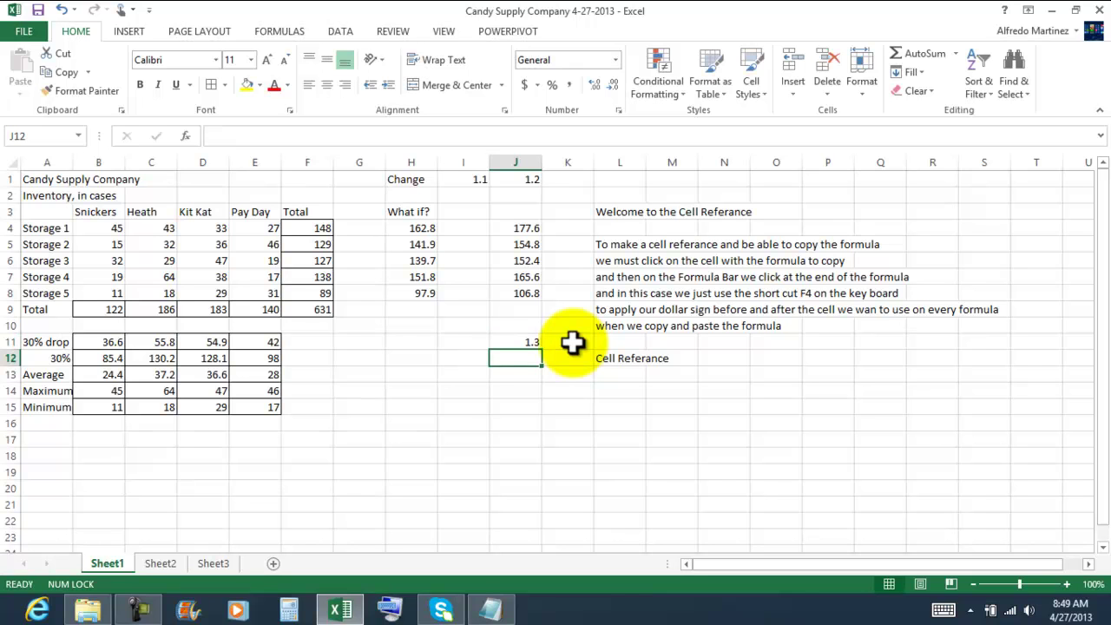
{"action": "type", "text": "="}
{"action": "left_click", "coordinate": [308, 228]}
{"action": "type", "text": "*"}
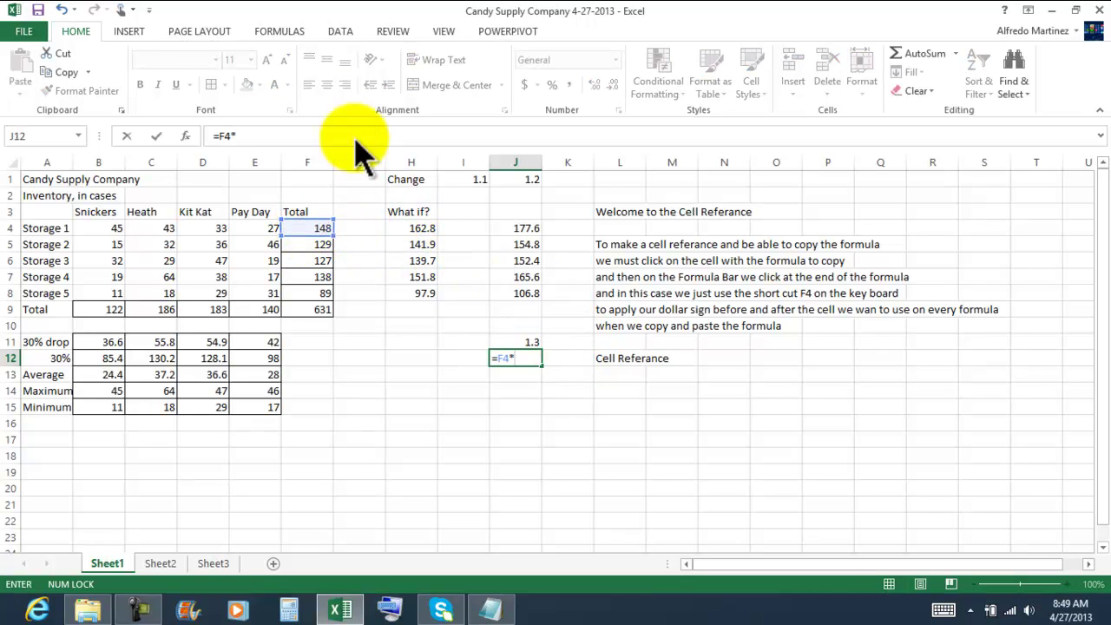
{"action": "left_click", "coordinate": [529, 345]}
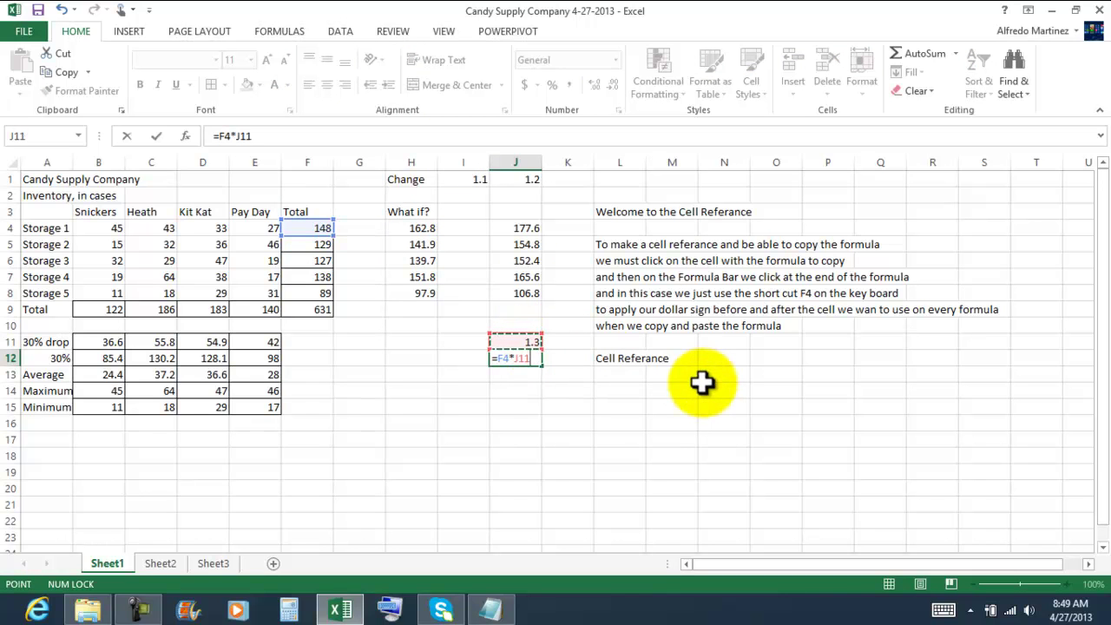
{"action": "key", "text": "Return"}
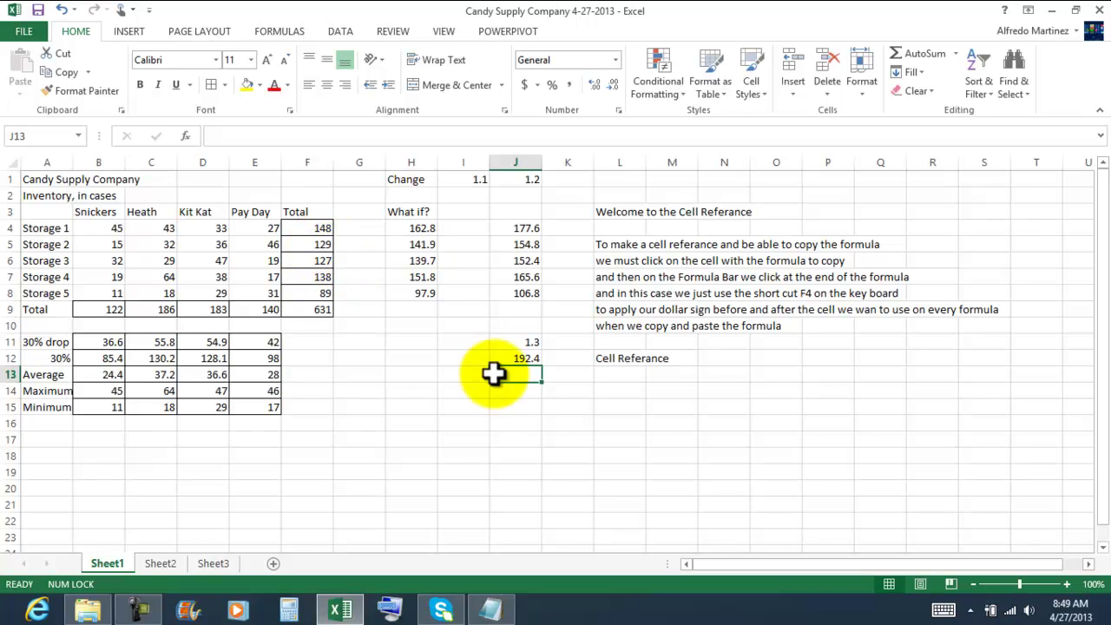
{"action": "left_click", "coordinate": [517, 357]}
{"action": "left_click", "coordinate": [523, 374]}
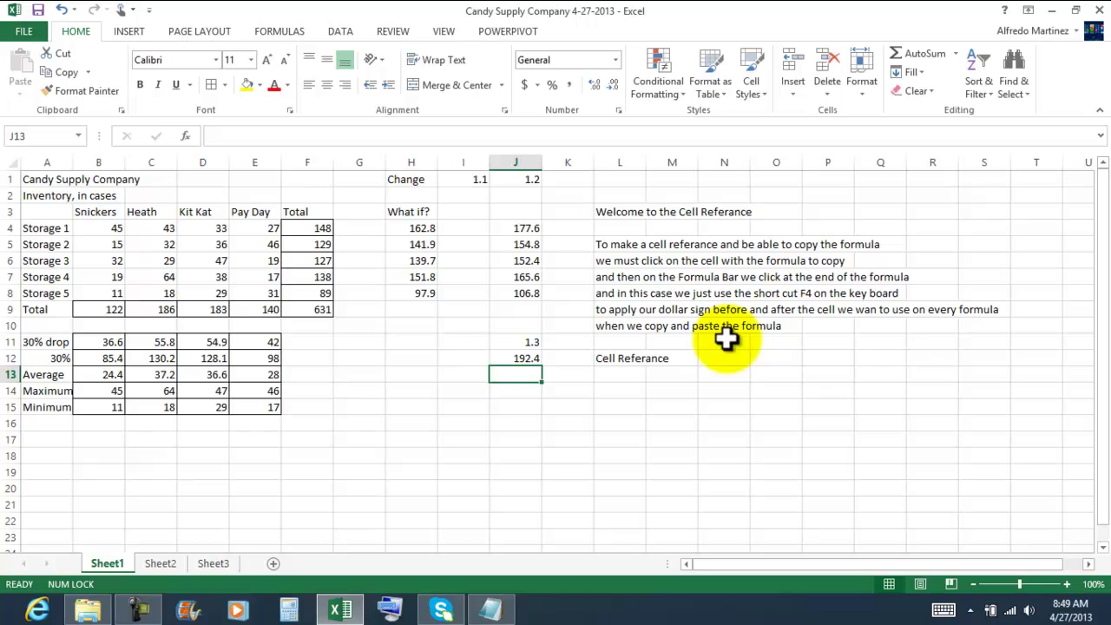
{"action": "left_click", "coordinate": [512, 343]}
Clear trial cells J11:J13 and move the L3:L12 notes block to column N.
{"action": "left_click_drag", "start_coordinate": [512, 343], "coordinate": [515, 375]}
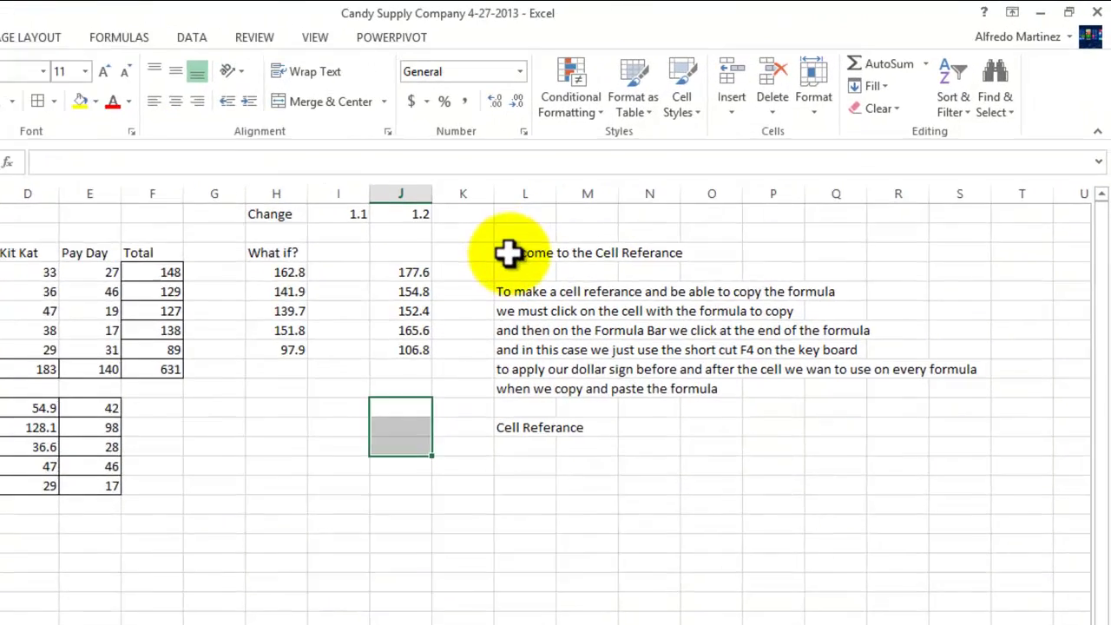
{"action": "left_click", "coordinate": [607, 217]}
{"action": "left_click_drag", "start_coordinate": [410, 305], "coordinate": [426, 493]}
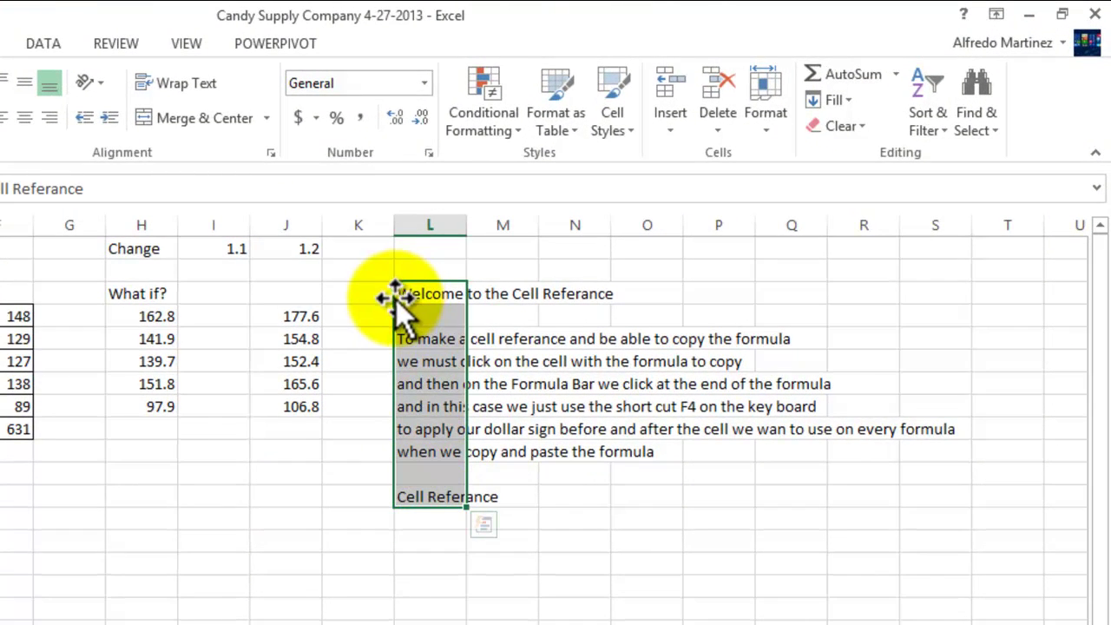
{"action": "left_click_drag", "start_coordinate": [396, 300], "coordinate": [562, 314]}
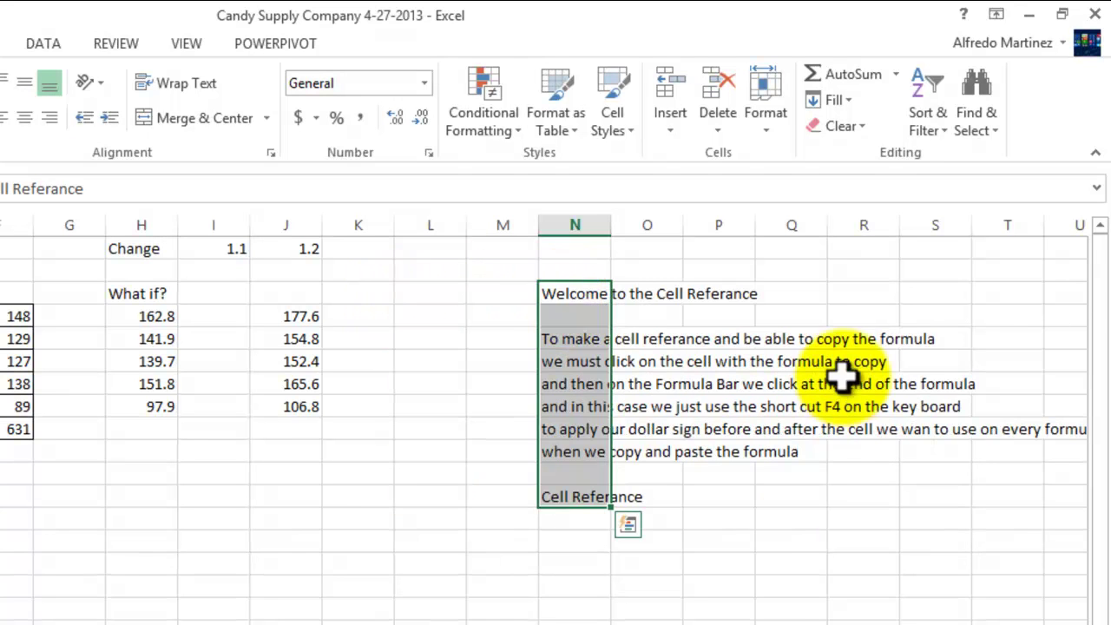
{"action": "left_click", "coordinate": [791, 608]}
{"action": "left_click", "coordinate": [367, 250]}
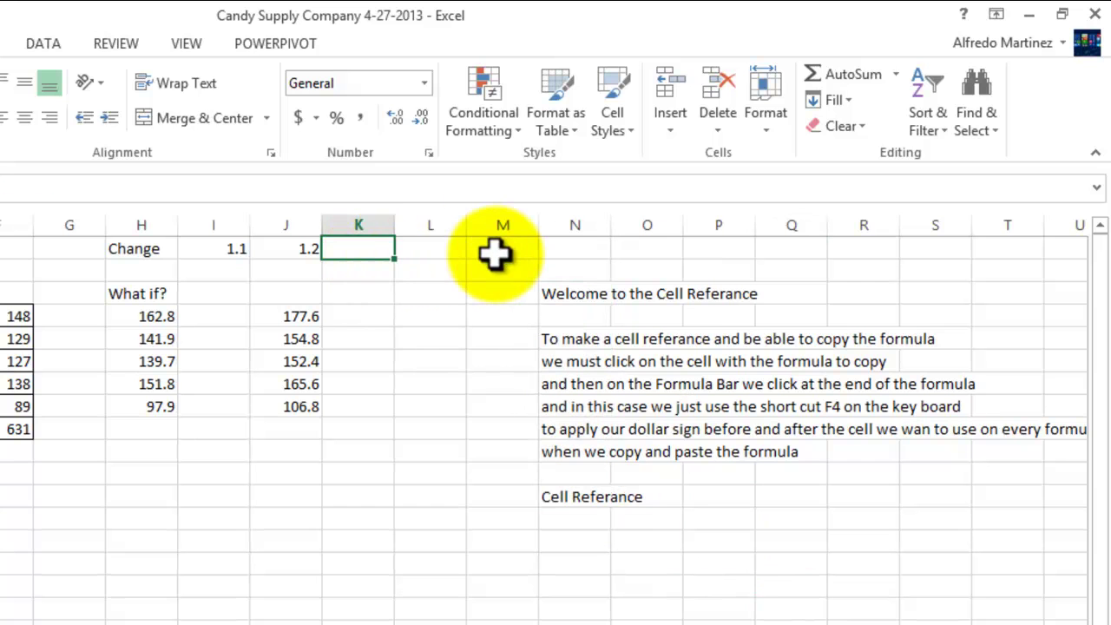
Enter 1.3 in K1 and the formula =F4*K1 in K4.
{"action": "type", "text": "1.3"}
{"action": "key", "text": "Return"}
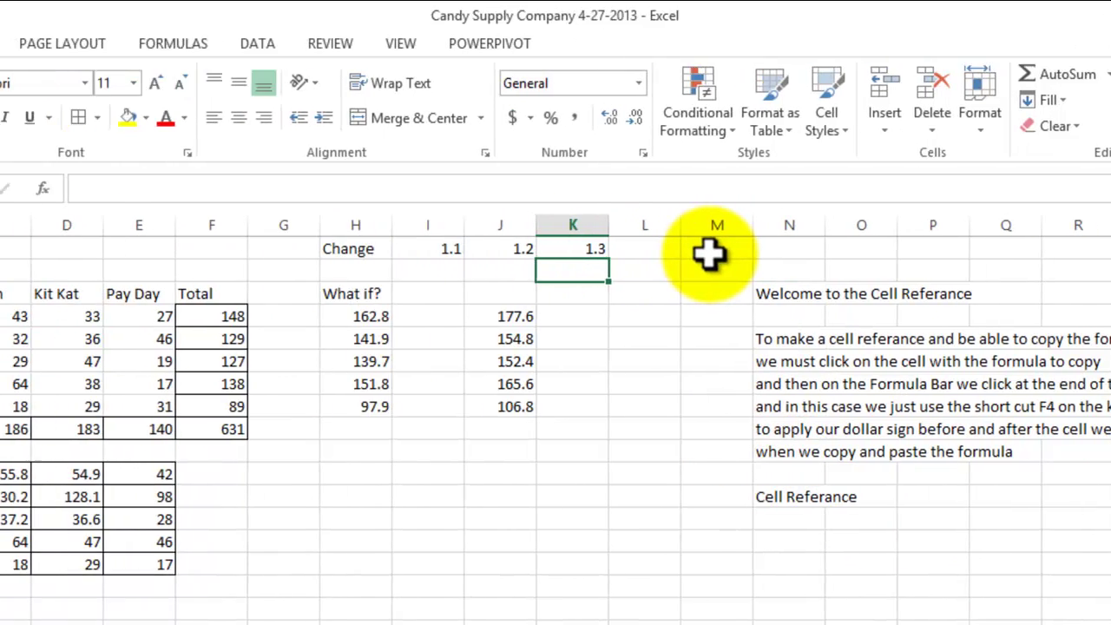
{"action": "left_click", "coordinate": [796, 321]}
{"action": "type", "text": "="}
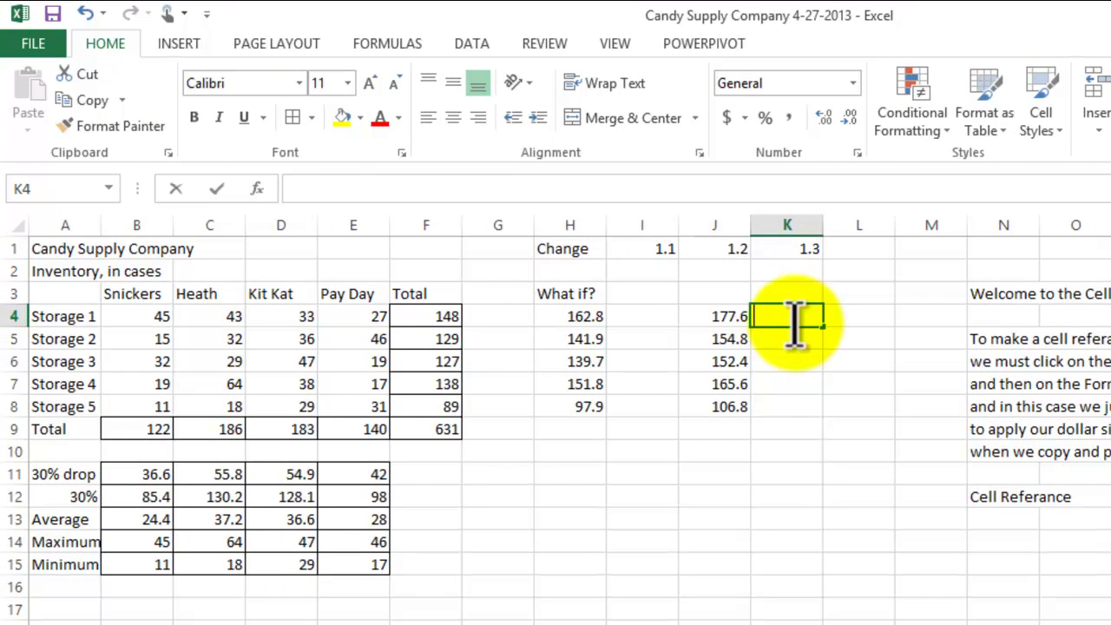
{"action": "left_click", "coordinate": [434, 321]}
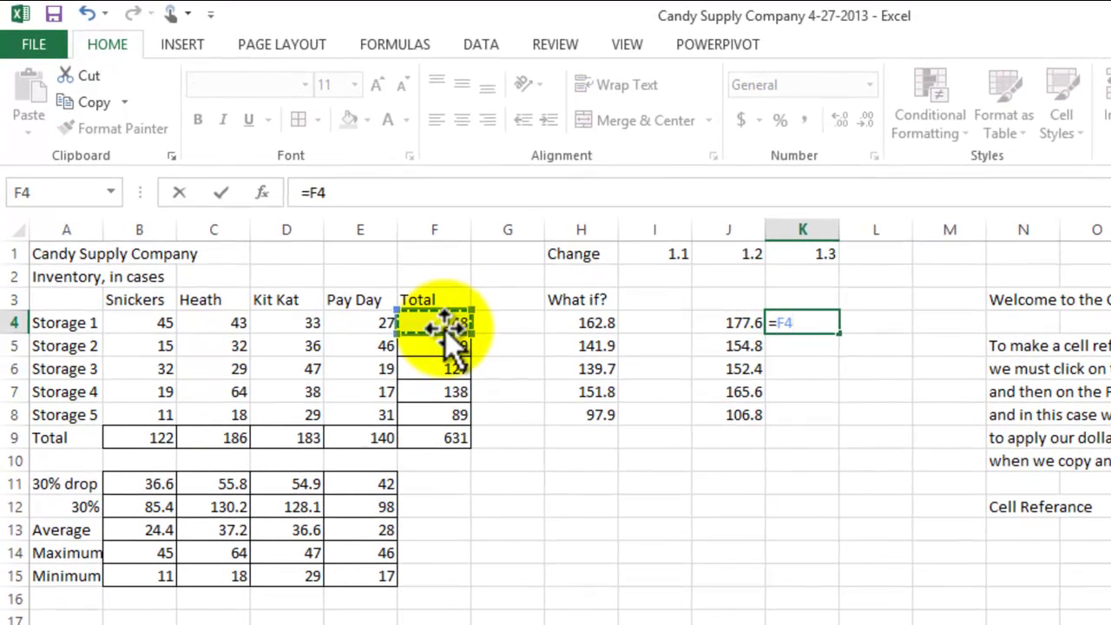
{"action": "type", "text": "*"}
{"action": "left_click", "coordinate": [803, 253]}
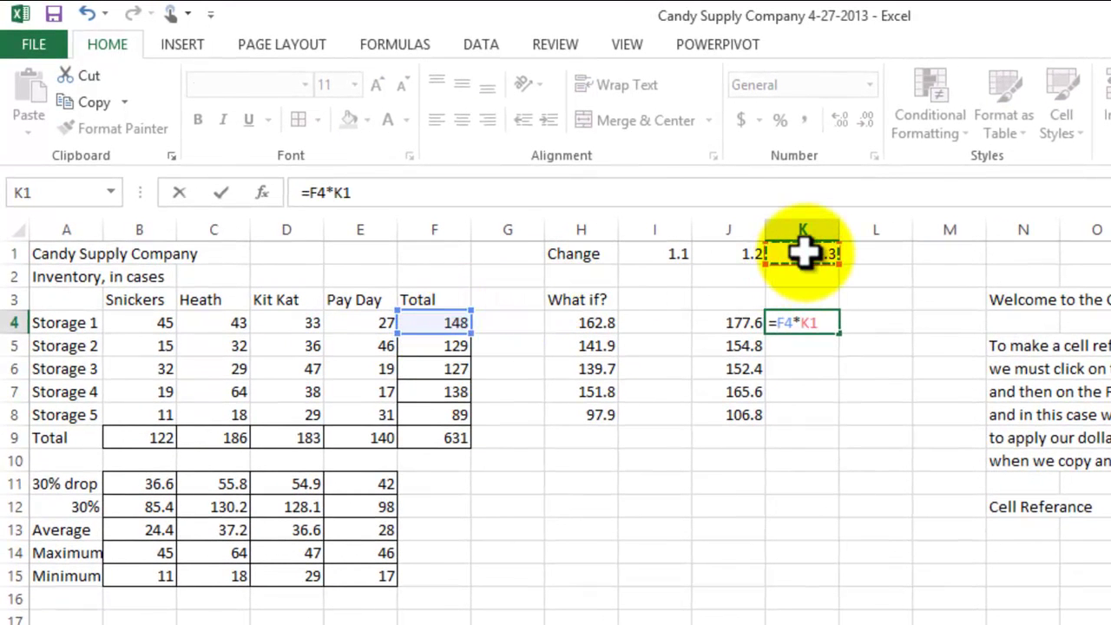
{"action": "key", "text": "Return"}
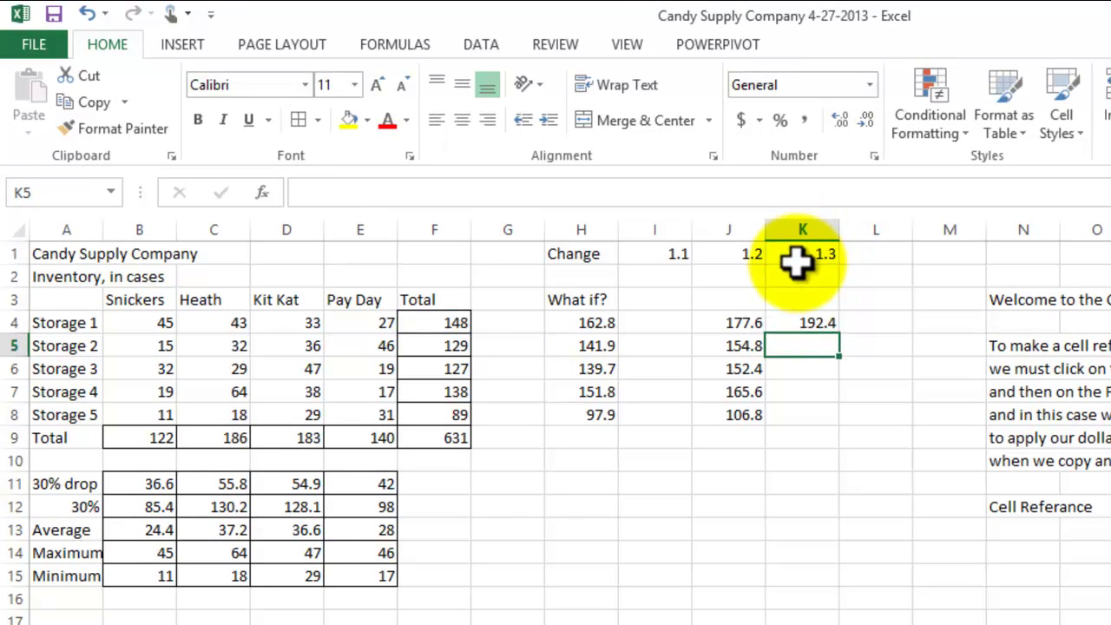
Make K4's formula =F4*$K$1 with an absolute K1 reference.
{"action": "left_click", "coordinate": [825, 323]}
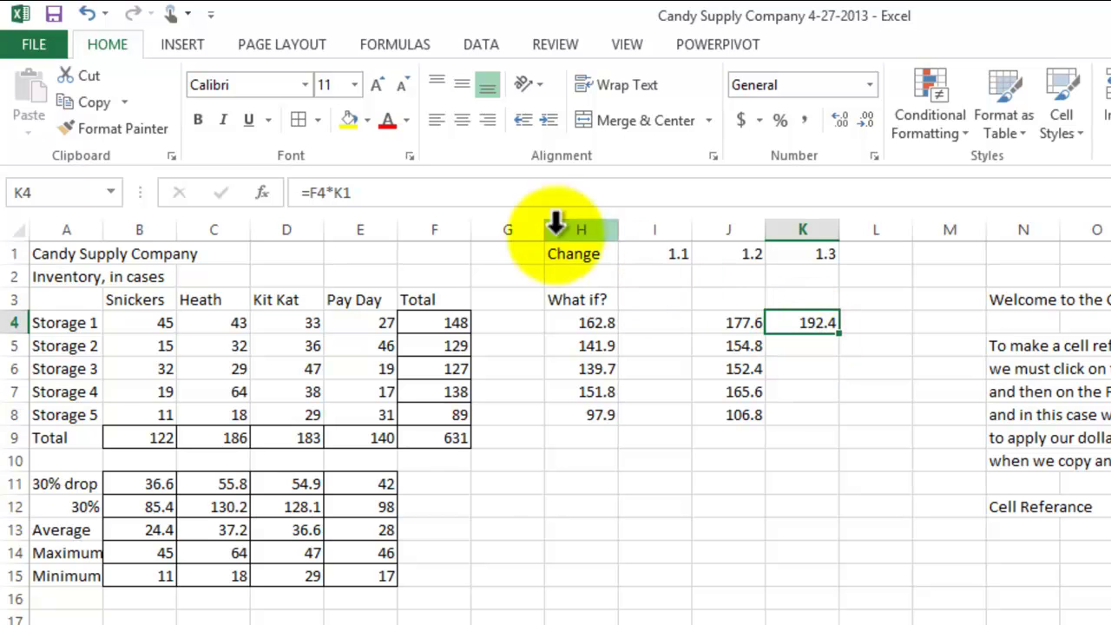
{"action": "left_click", "coordinate": [370, 189]}
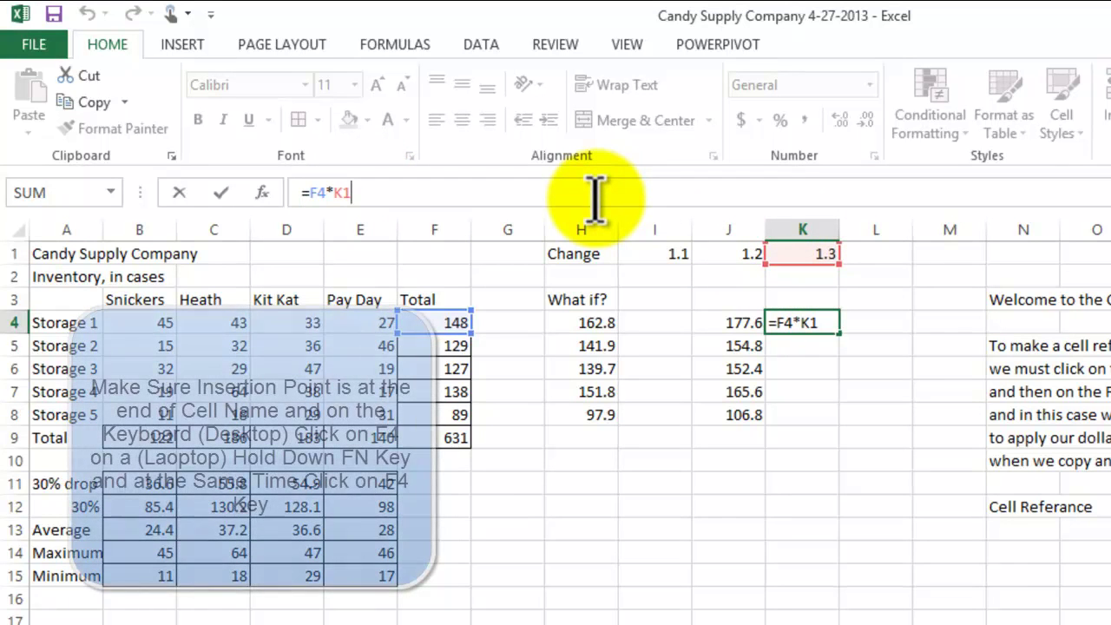
{"action": "key", "text": "F4"}
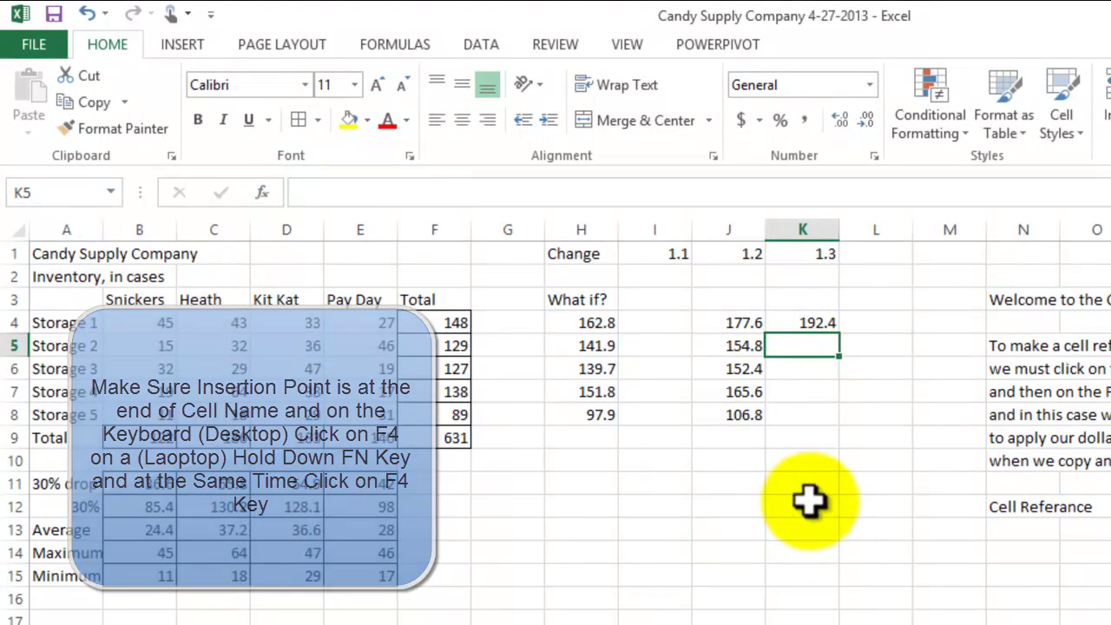
{"action": "left_click", "coordinate": [799, 319]}
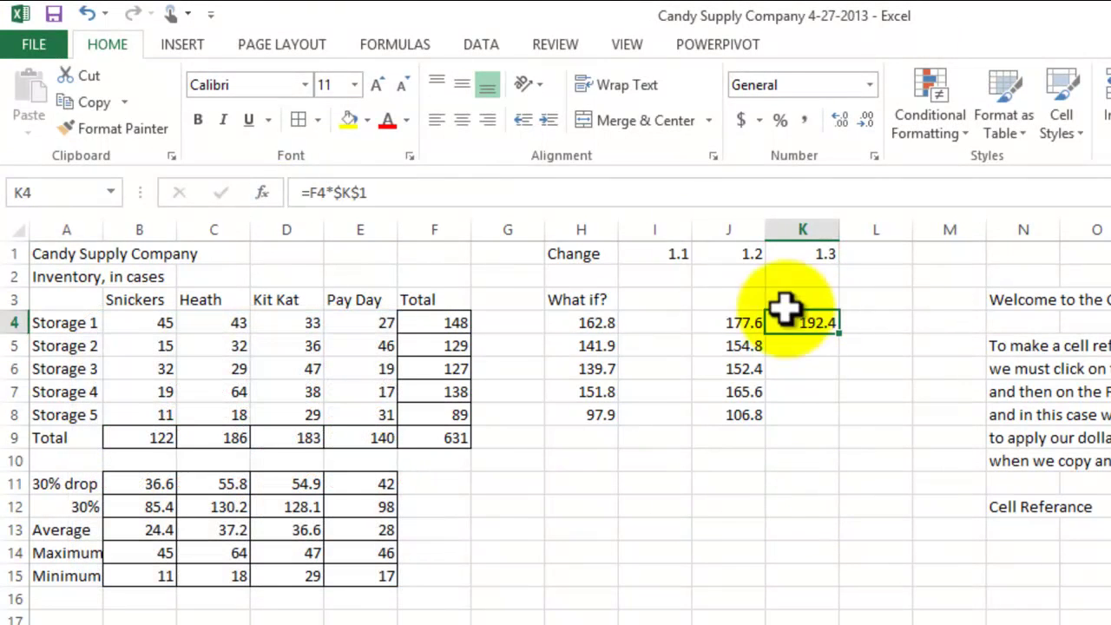
Paste K4's formula into K5:K8 as formulas.
{"action": "left_click", "coordinate": [89, 102]}
{"action": "left_click_drag", "start_coordinate": [816, 346], "coordinate": [821, 414]}
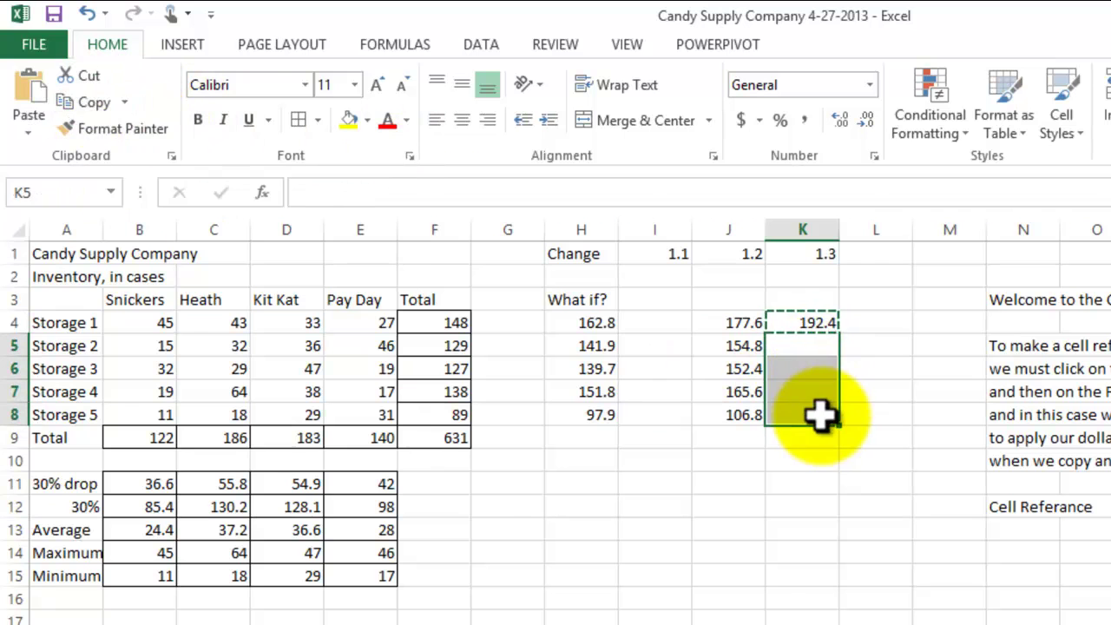
{"action": "left_click", "coordinate": [29, 128]}
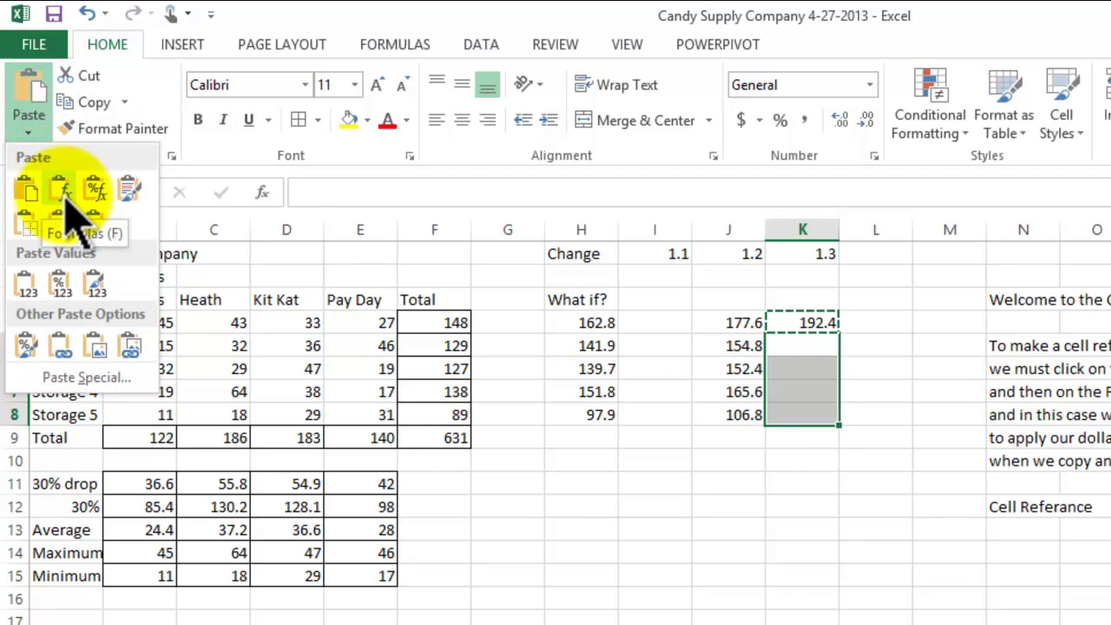
{"action": "left_click", "coordinate": [59, 189]}
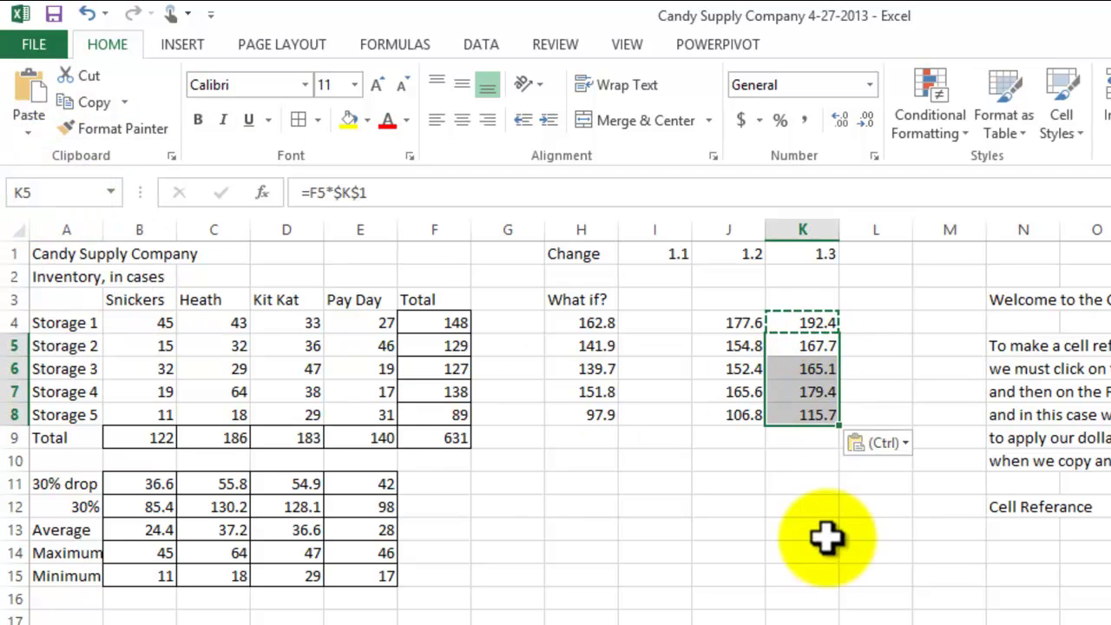
{"action": "key", "text": "Escape"}
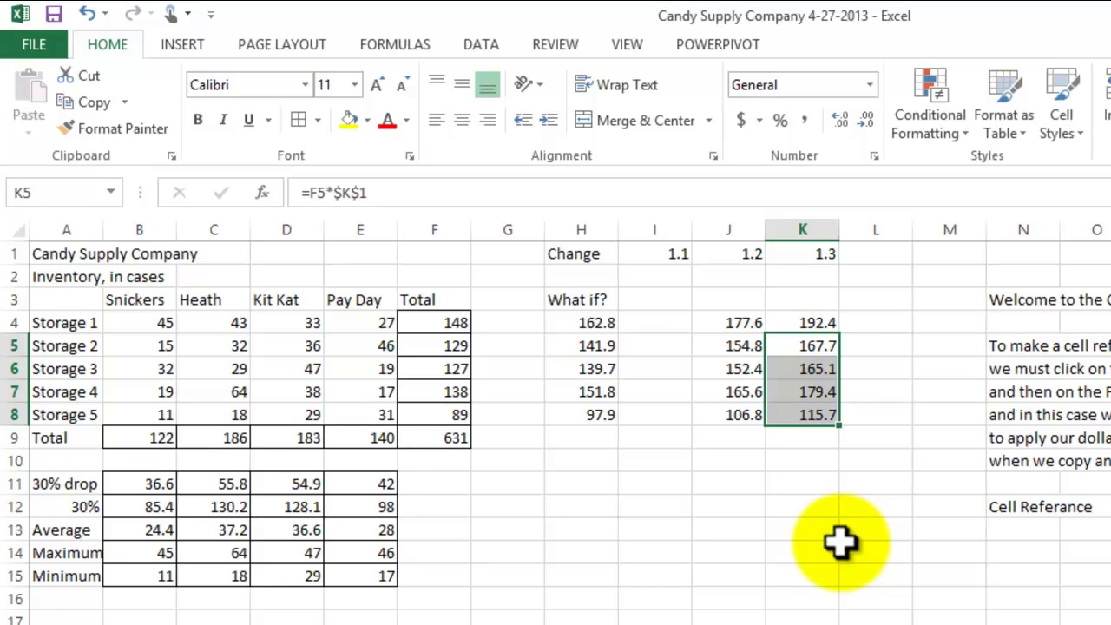
{"action": "left_click", "coordinate": [842, 545]}
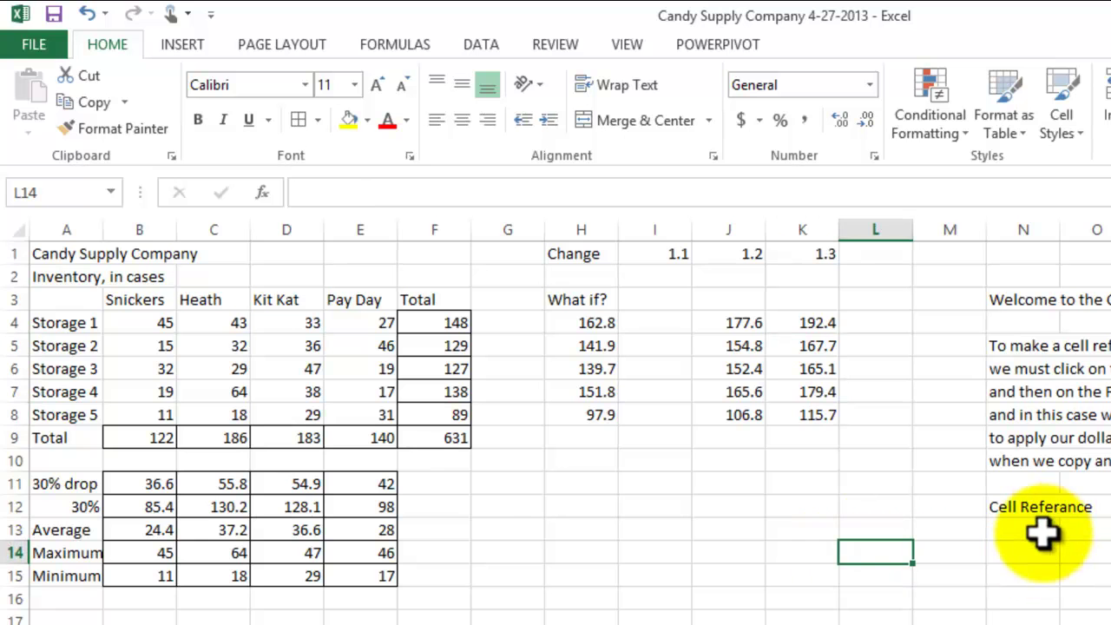
Add the desktop note in N14 about applying the dollar sign.
{"action": "left_click", "coordinate": [1024, 552]}
{"action": "type", "text": "On desktop computer"}
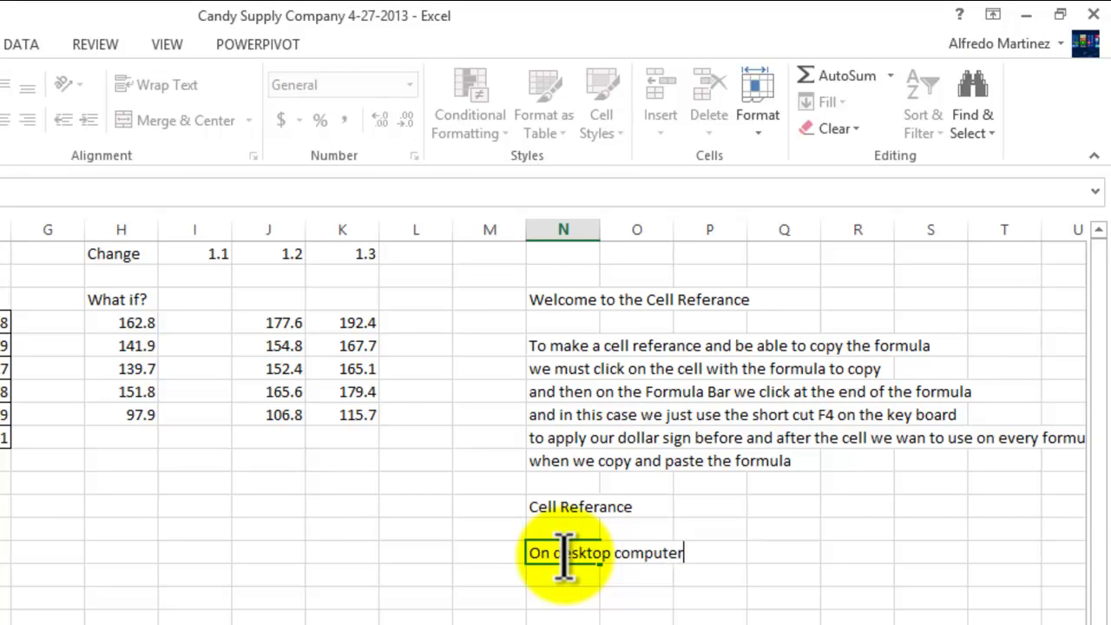
{"action": "type", "text": "lick on the F4 key"}
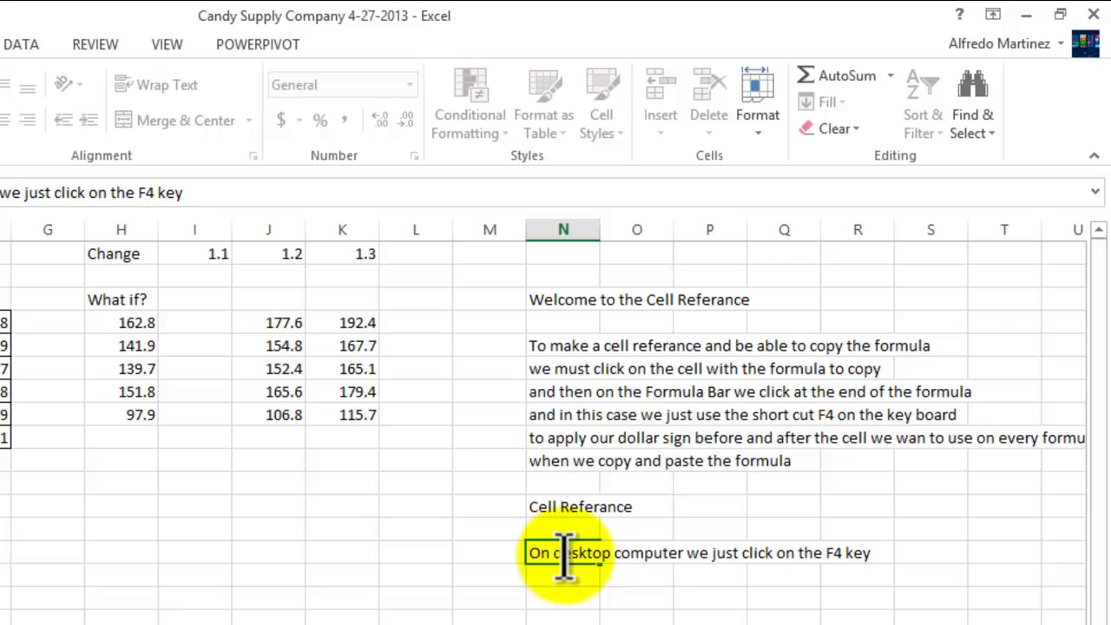
{"action": "type", "text": "pply the dollar"}
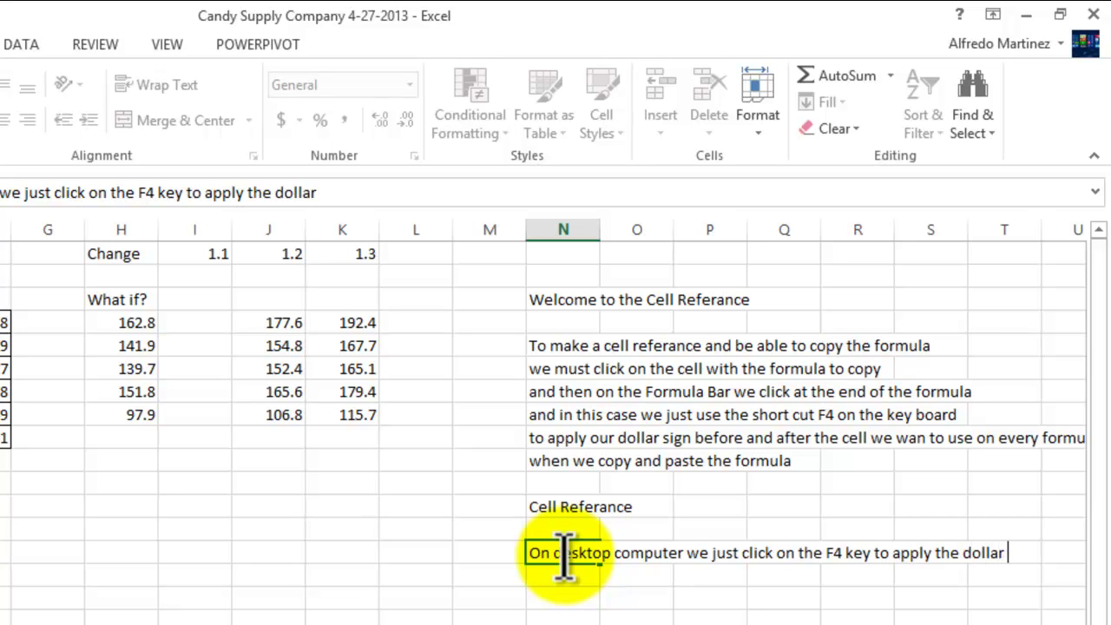
{"action": "type", "text": " sign"}
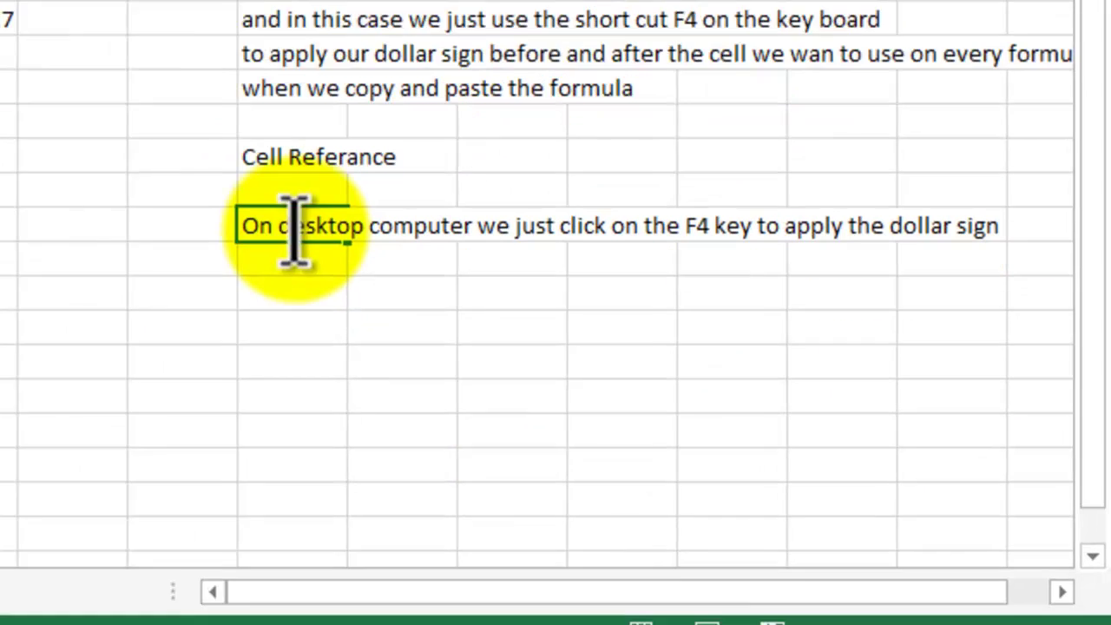
{"action": "key", "text": "Return"}
Start the laptop note: 'On laptops most of the time we will need to hold down the FN key'.
{"action": "type", "text": "On laptop"}
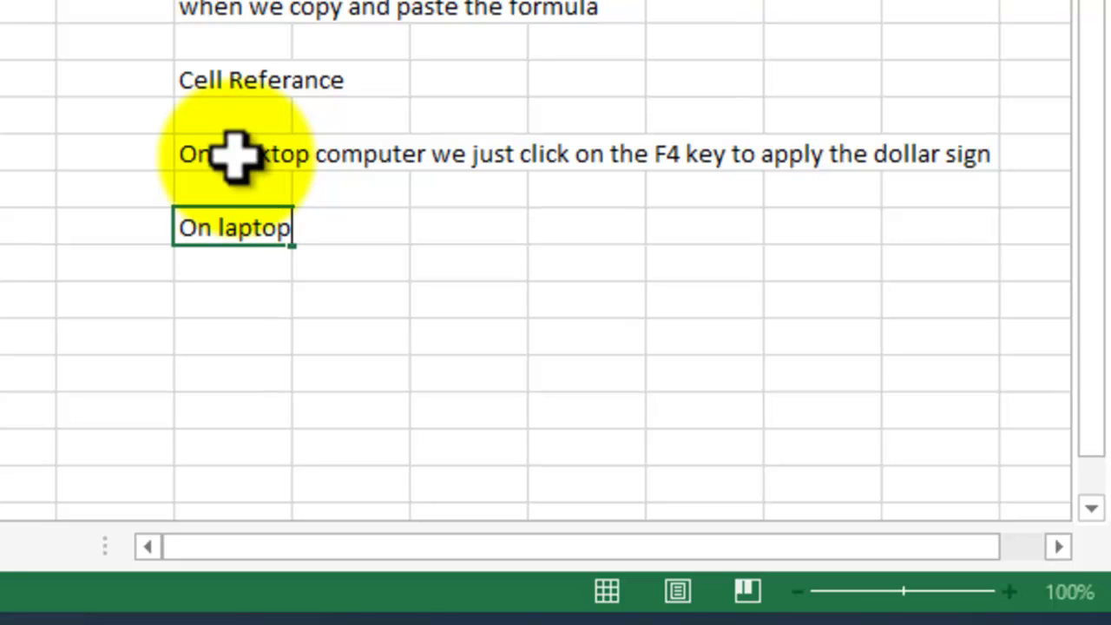
{"action": "type", "text": "s most of th"}
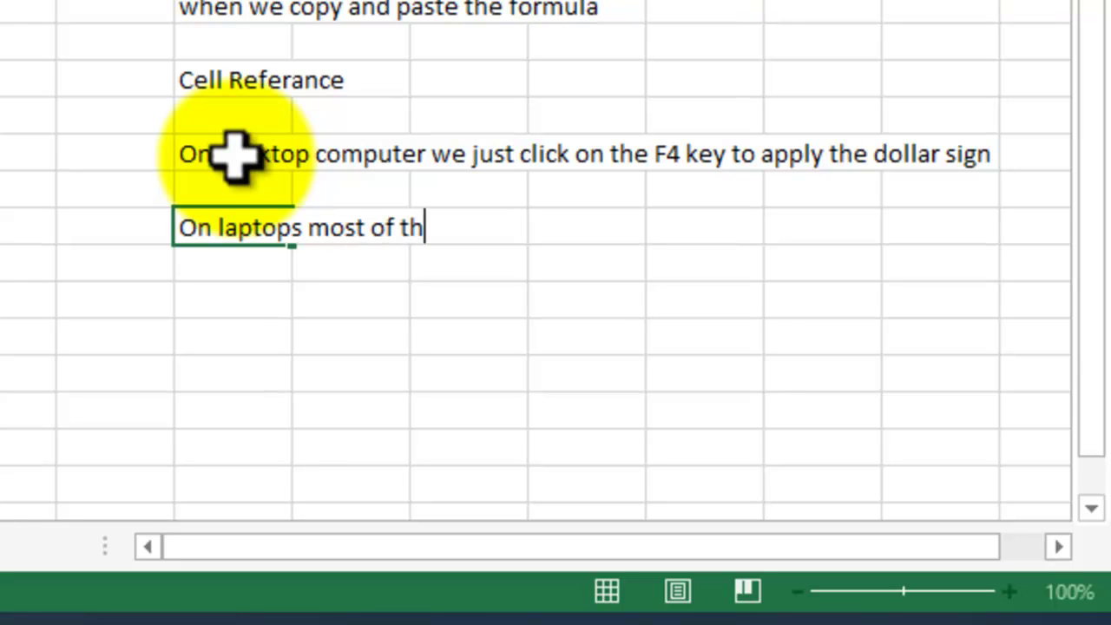
{"action": "type", "text": "e time we w"}
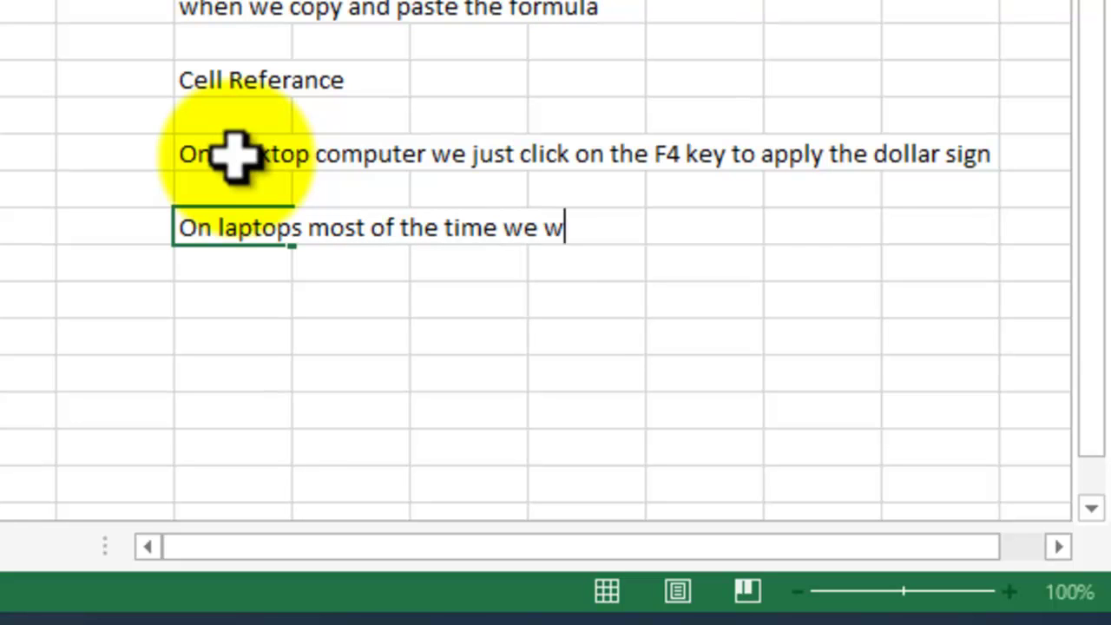
{"action": "type", "text": "ill need "}
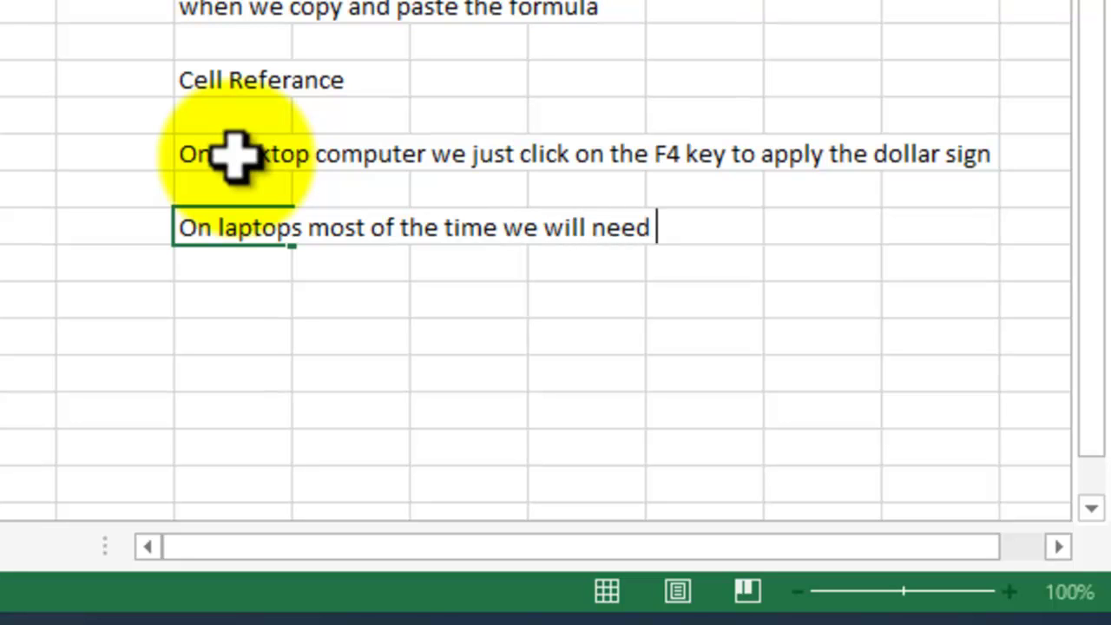
{"action": "type", "text": "to hold"}
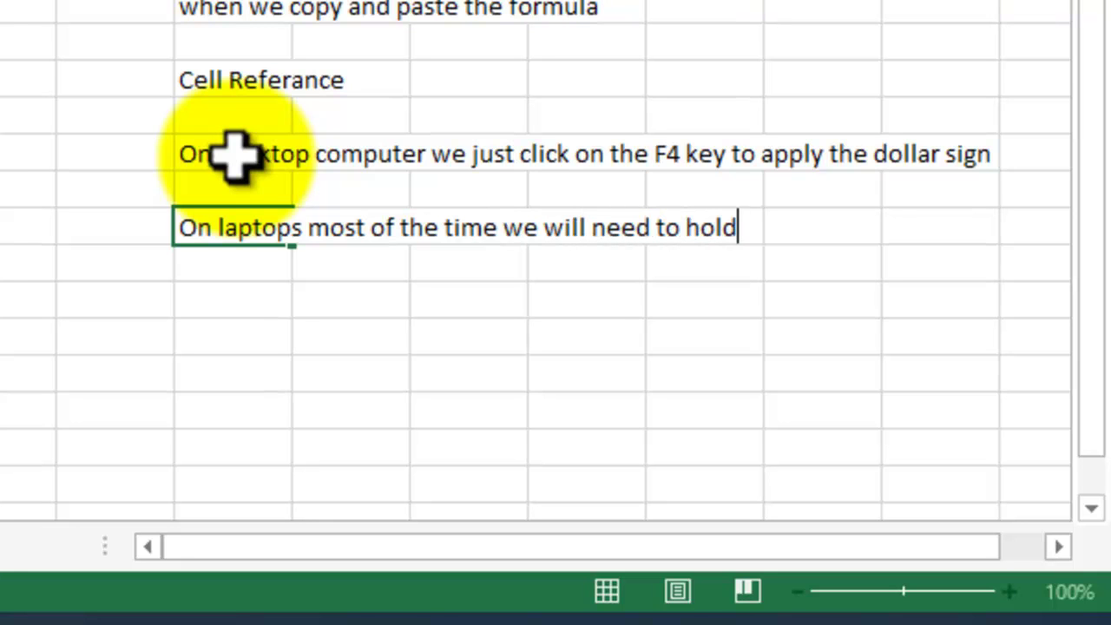
{"action": "type", "text": " down the "}
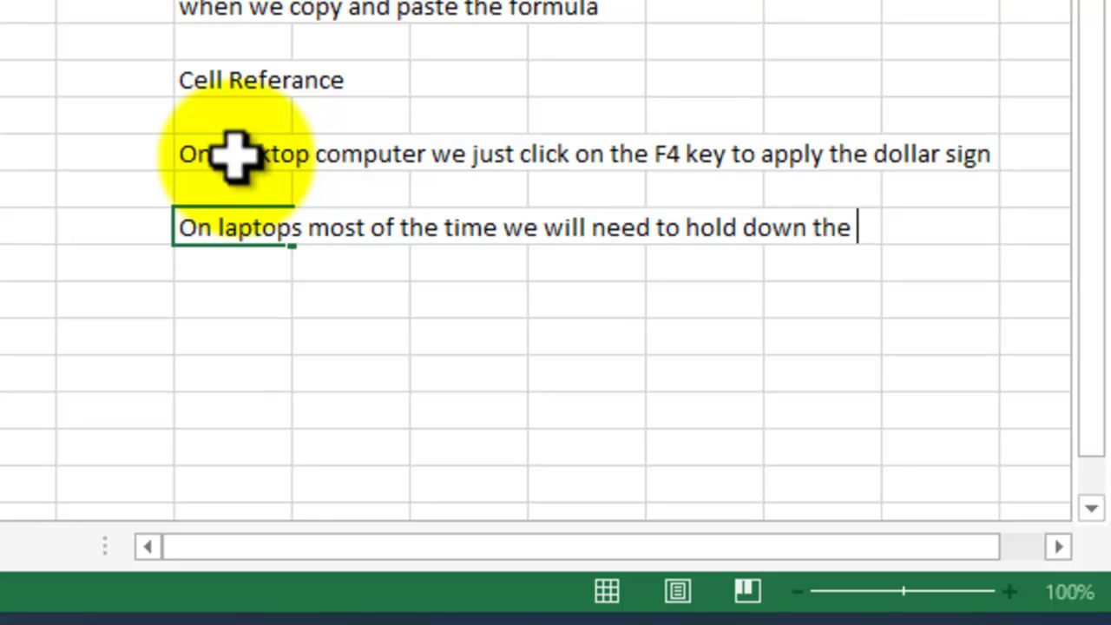
{"action": "type", "text": "FN key an"}
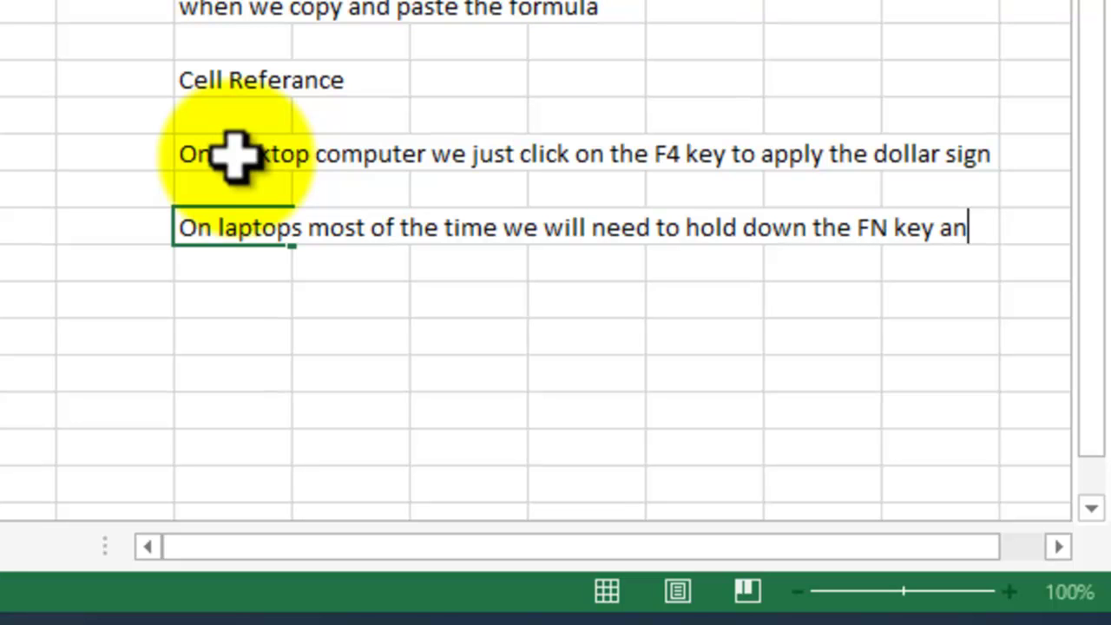
{"action": "type", "text": "d at the sa"}
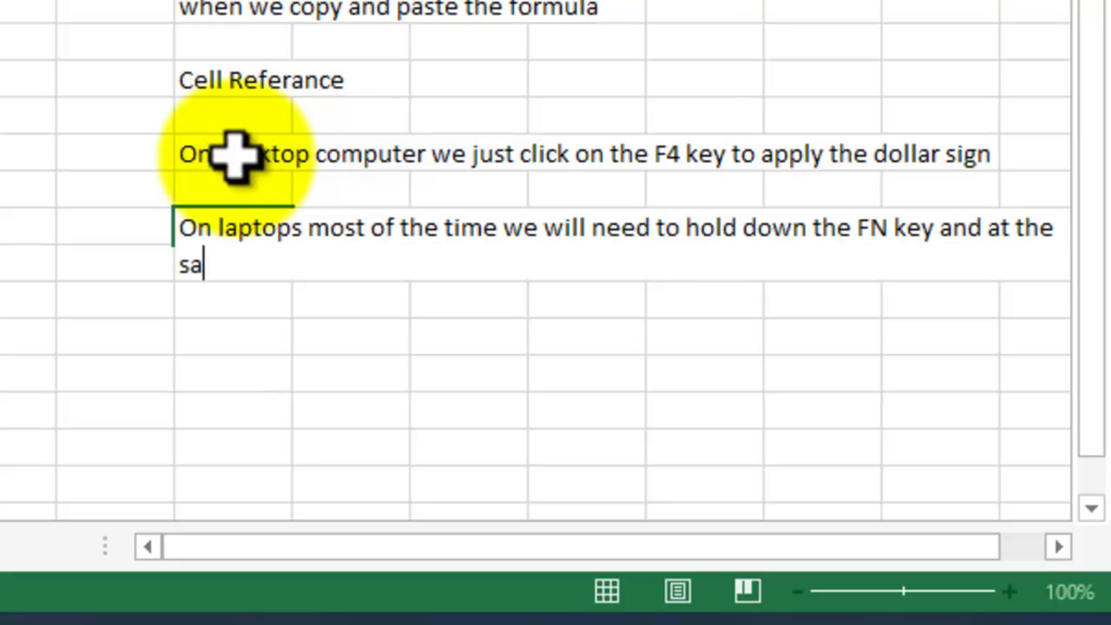
{"action": "type", "text": "me time"}
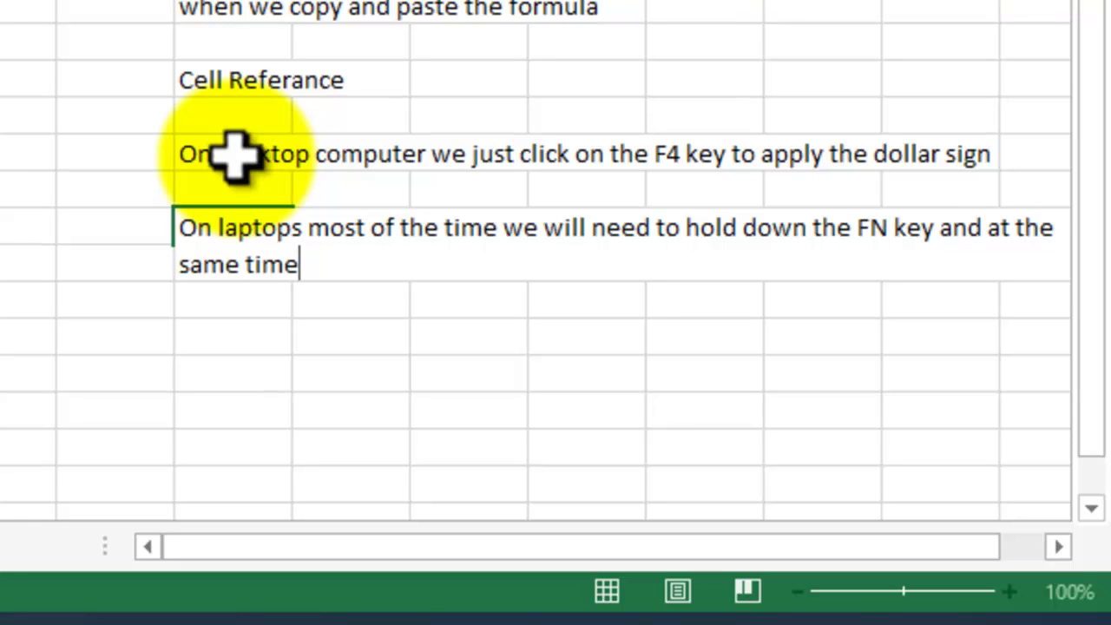
{"action": "key", "text": "BackSpace"}
{"action": "key", "text": "BackSpace"}
{"action": "key", "text": "BackSpace"}
{"action": "key", "text": "BackSpace"}
{"action": "key", "text": "BackSpace"}
{"action": "key", "text": "BackSpace"}
{"action": "key", "text": "BackSpace"}
{"action": "key", "text": "BackSpace"}
{"action": "key", "text": "BackSpace"}
{"action": "key", "text": "BackSpace"}
{"action": "key", "text": "BackSpace"}
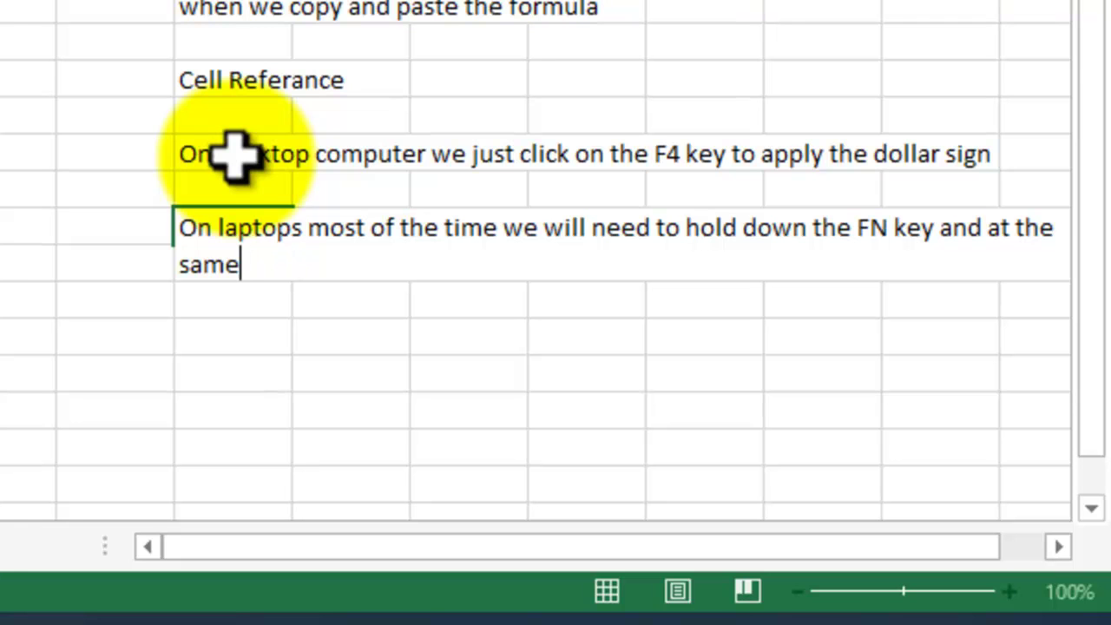
{"action": "type", "text": "e"}
{"action": "key", "text": "Return"}
Finish the laptop note about pressing F4 to add dollar signs around the cell used.
{"action": "type", "text": "same time"}
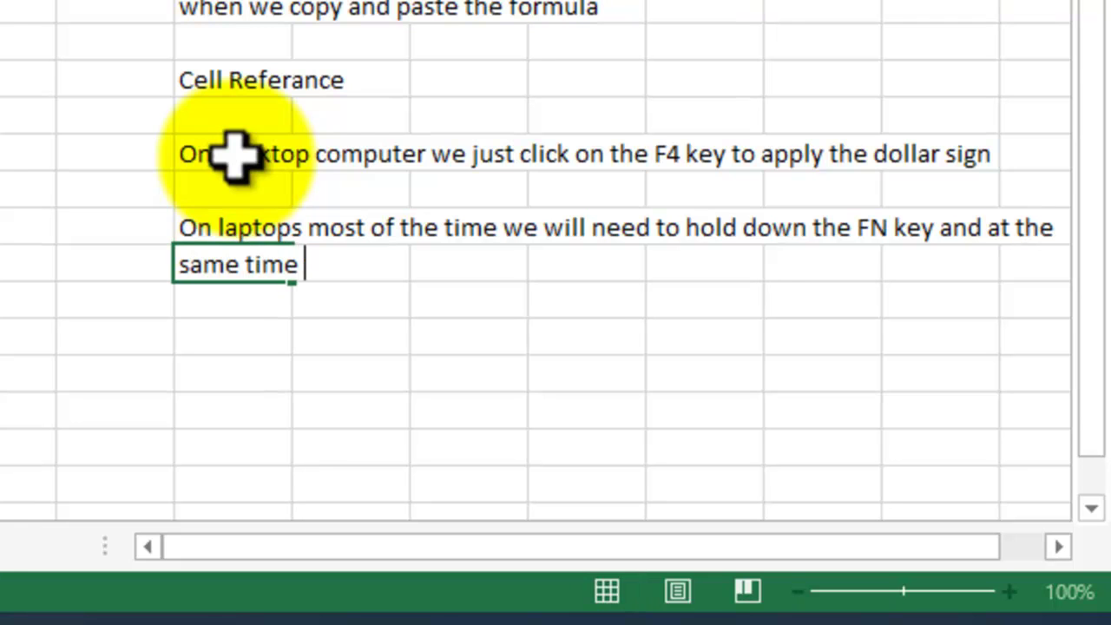
{"action": "type", "text": " click on the F"}
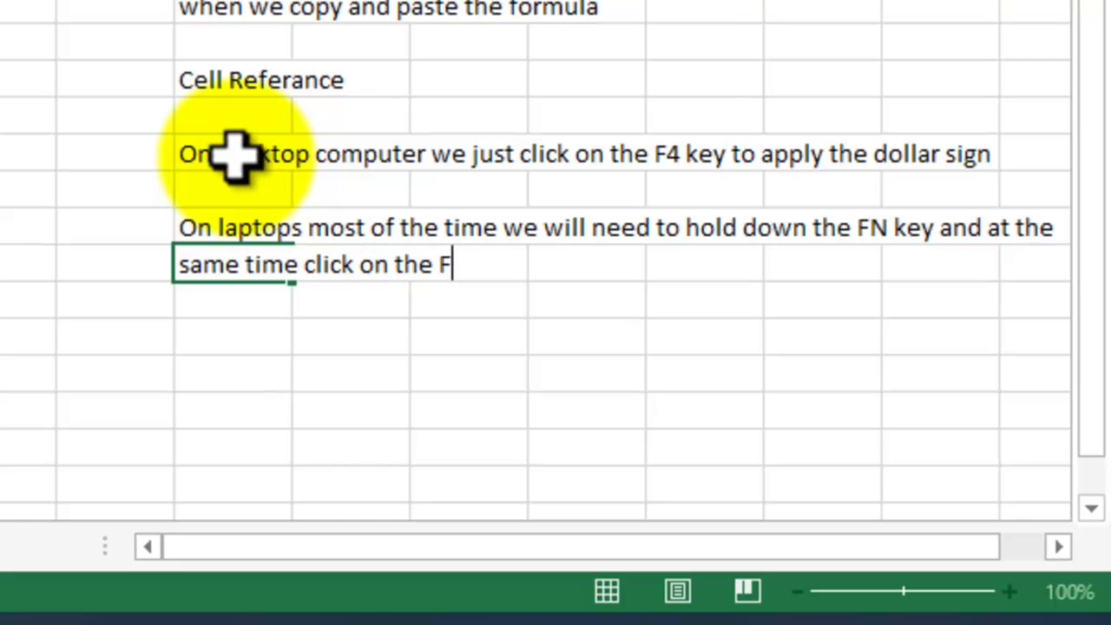
{"action": "type", "text": "4 key to "}
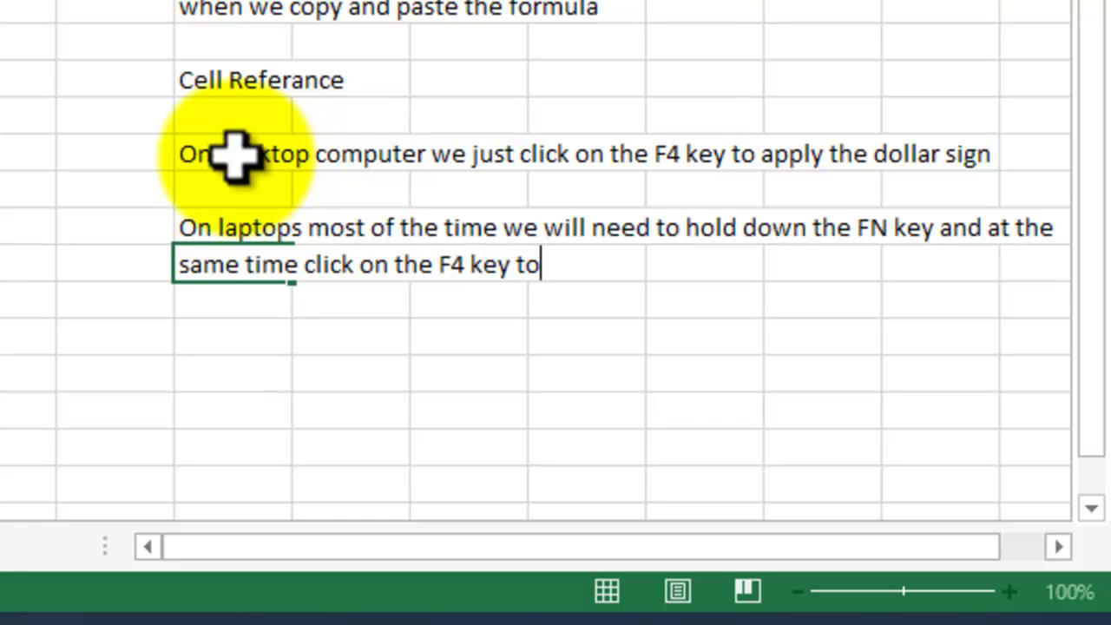
{"action": "type", "text": "apply"}
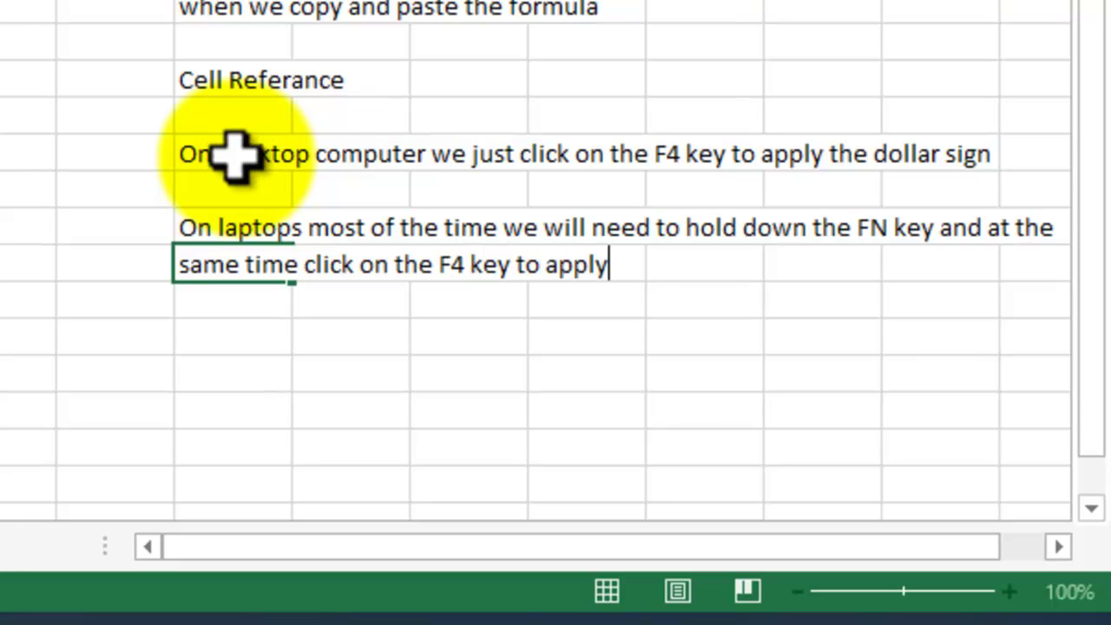
{"action": "type", "text": " the dollar"}
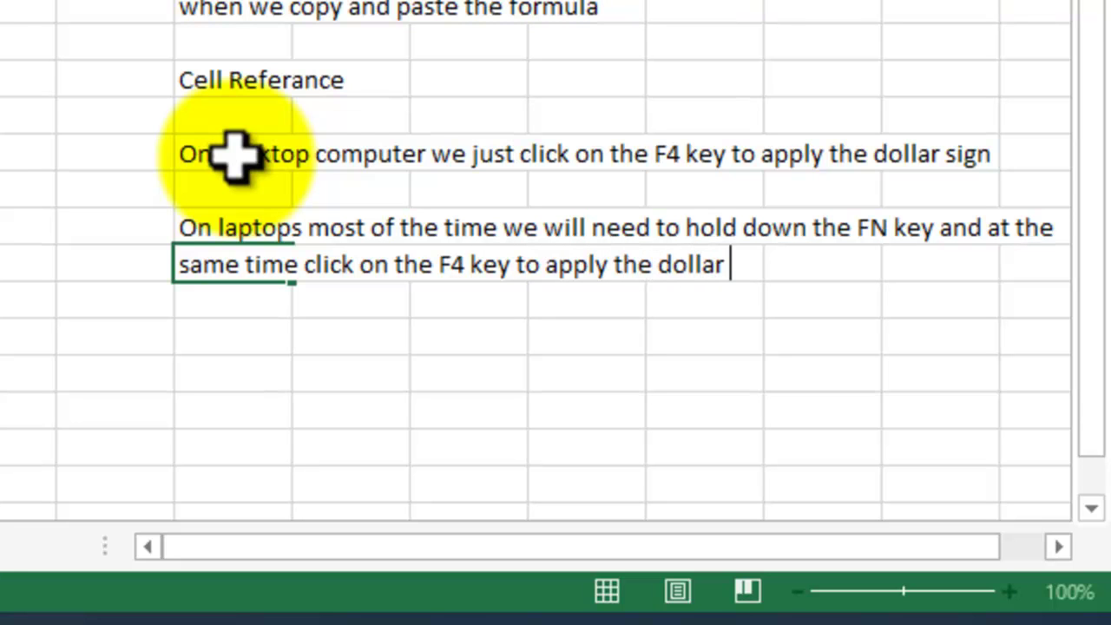
{"action": "type", "text": " sign "}
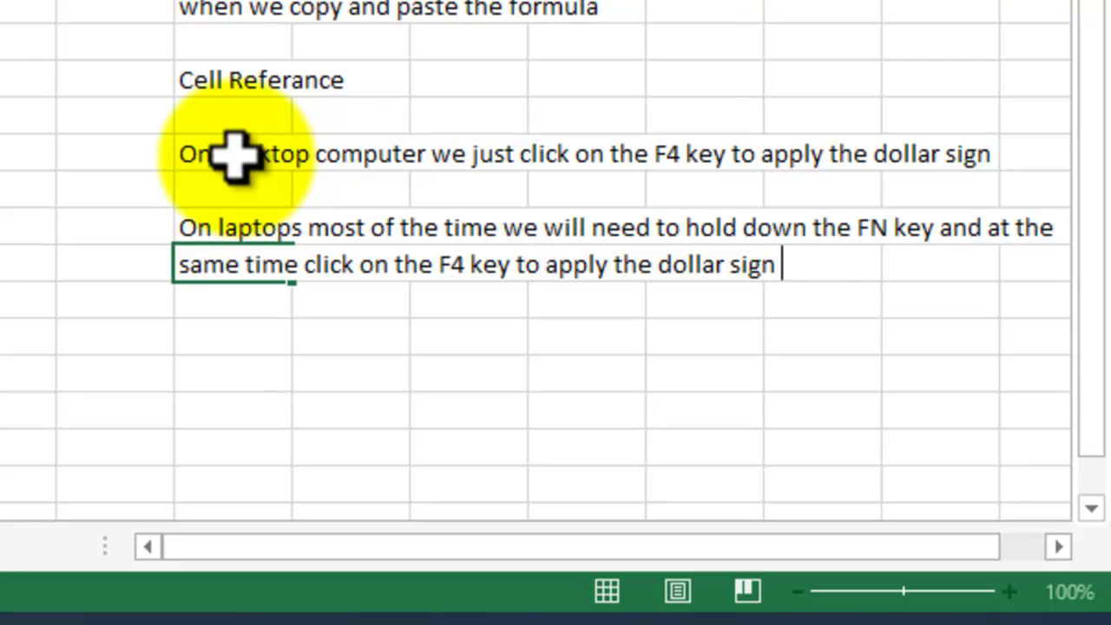
{"action": "type", "text": "before and after to partic"}
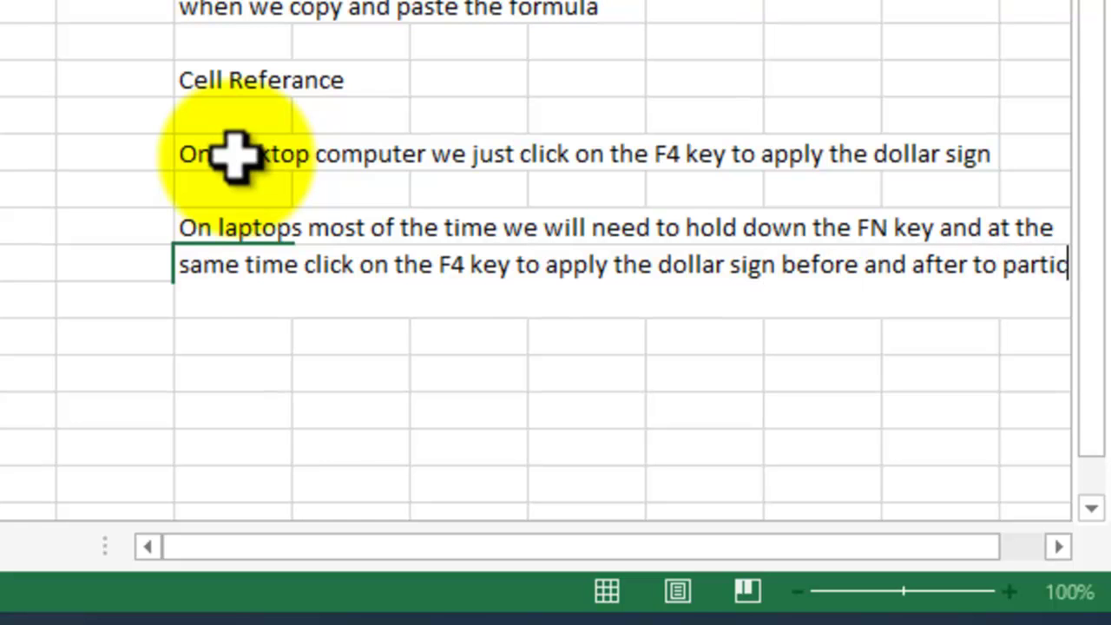
{"action": "type", "text": "ular"}
{"action": "key", "text": "BackSpace"}
{"action": "key", "text": "BackSpace"}
{"action": "key", "text": "BackSpace"}
{"action": "key", "text": "BackSpace"}
{"action": "key", "text": "BackSpace"}
{"action": "key", "text": "BackSpace"}
{"action": "key", "text": "BackSpace"}
{"action": "key", "text": "BackSpace"}
{"action": "key", "text": "BackSpace"}
{"action": "key", "text": "BackSpace"}
{"action": "key", "text": "BackSpace"}
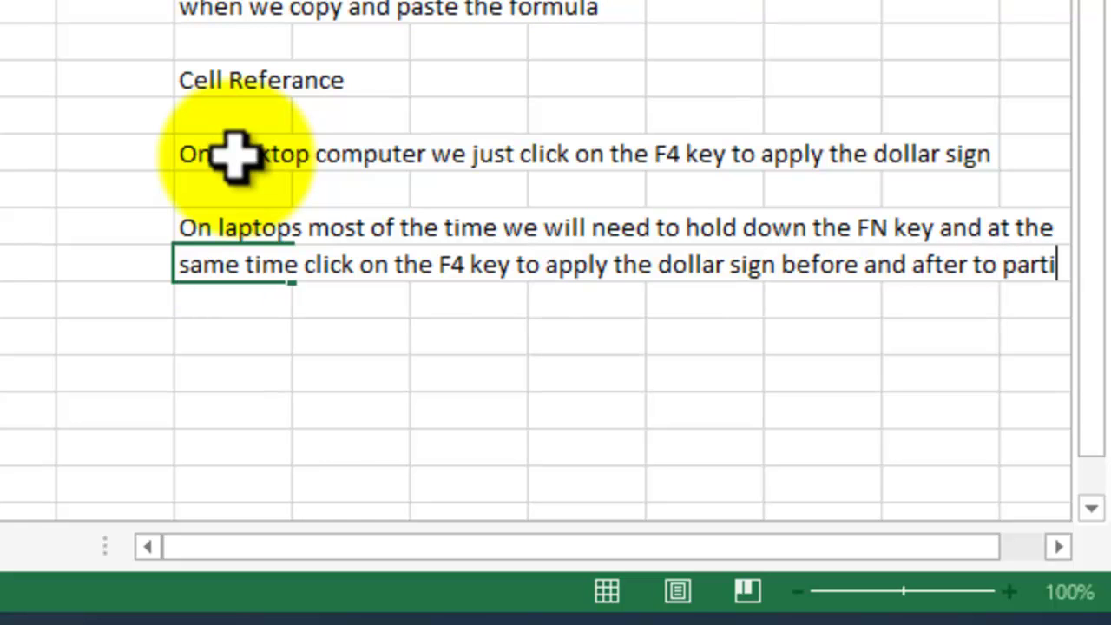
{"action": "key", "text": "Return"}
{"action": "type", "text": "a part"}
{"action": "key", "text": "BackSpace"}
{"action": "key", "text": "BackSpace"}
{"action": "key", "text": "BackSpace"}
{"action": "key", "text": "BackSpace"}
{"action": "type", "text": "t"}
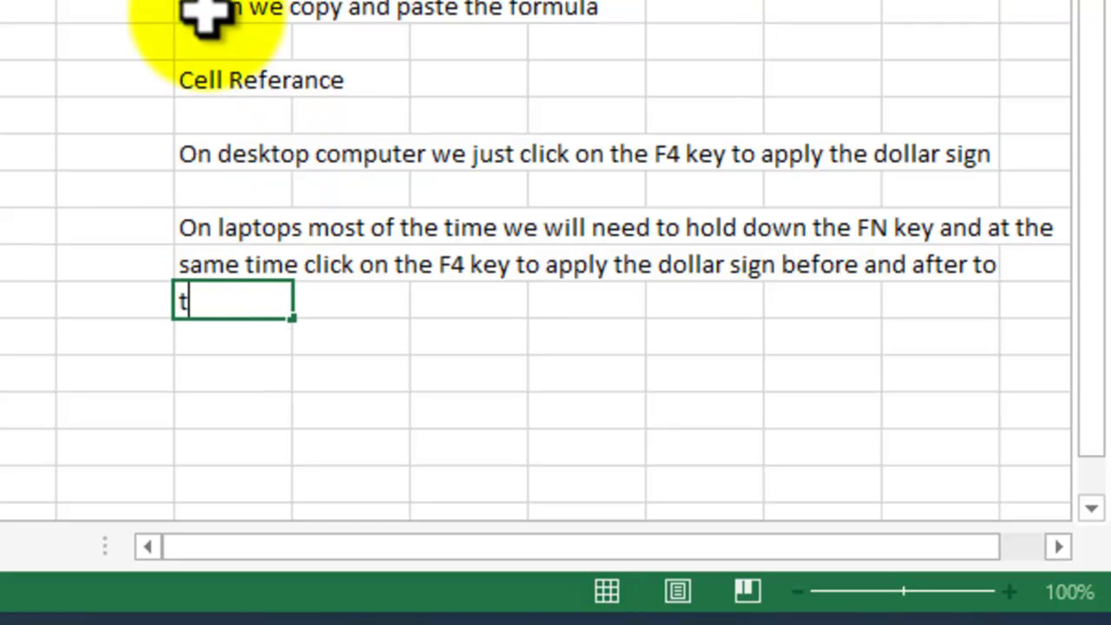
{"action": "type", "text": "he cell we"}
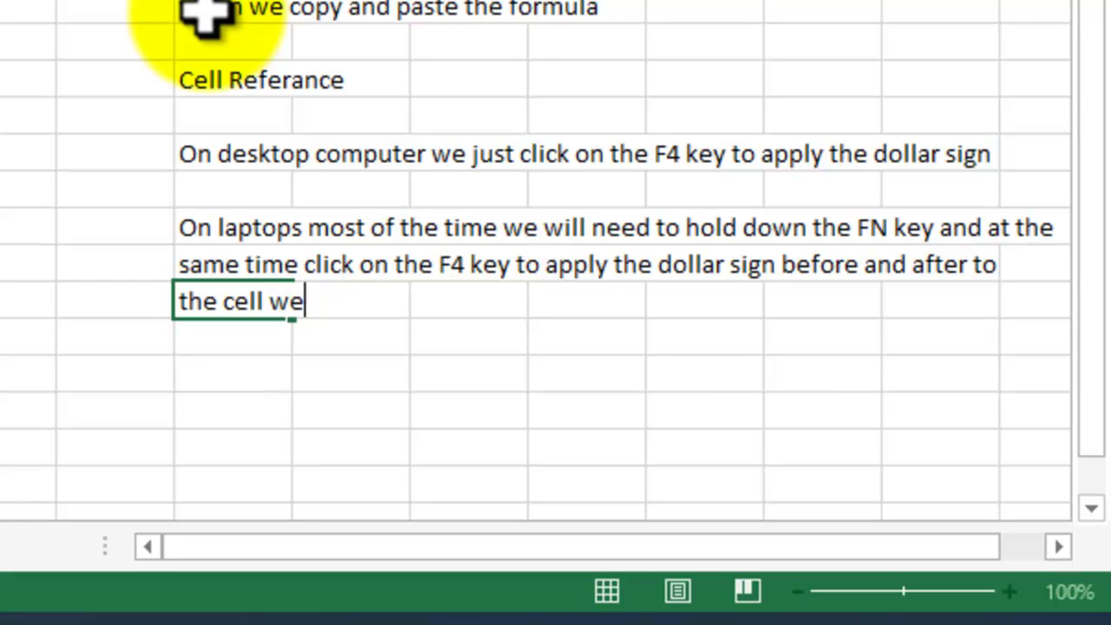
{"action": "type", "text": " want to u"}
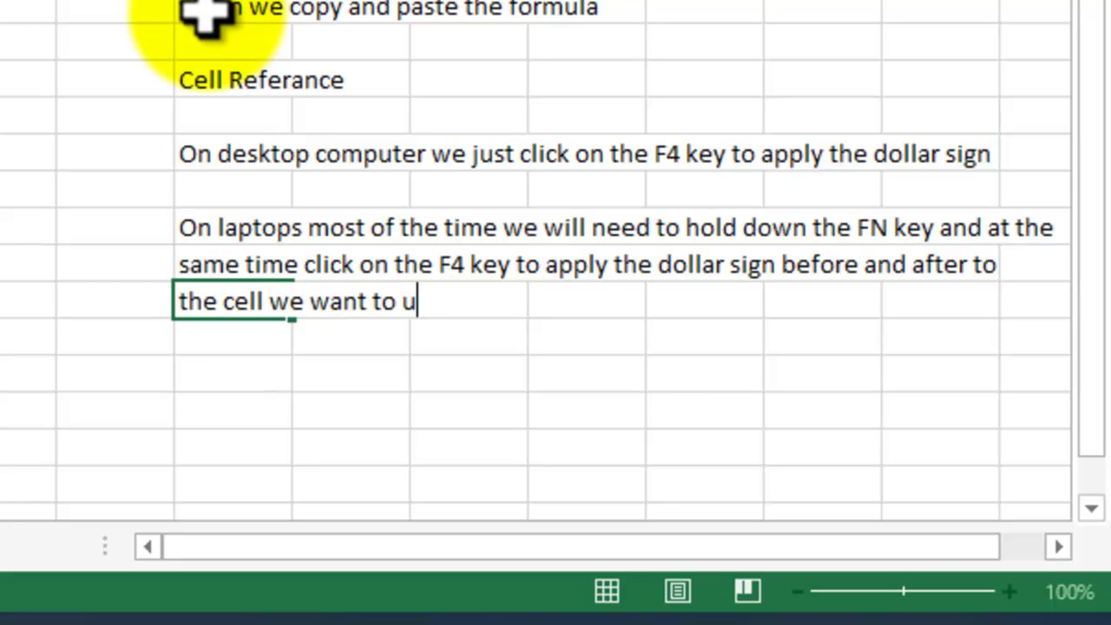
{"action": "type", "text": "se on"}
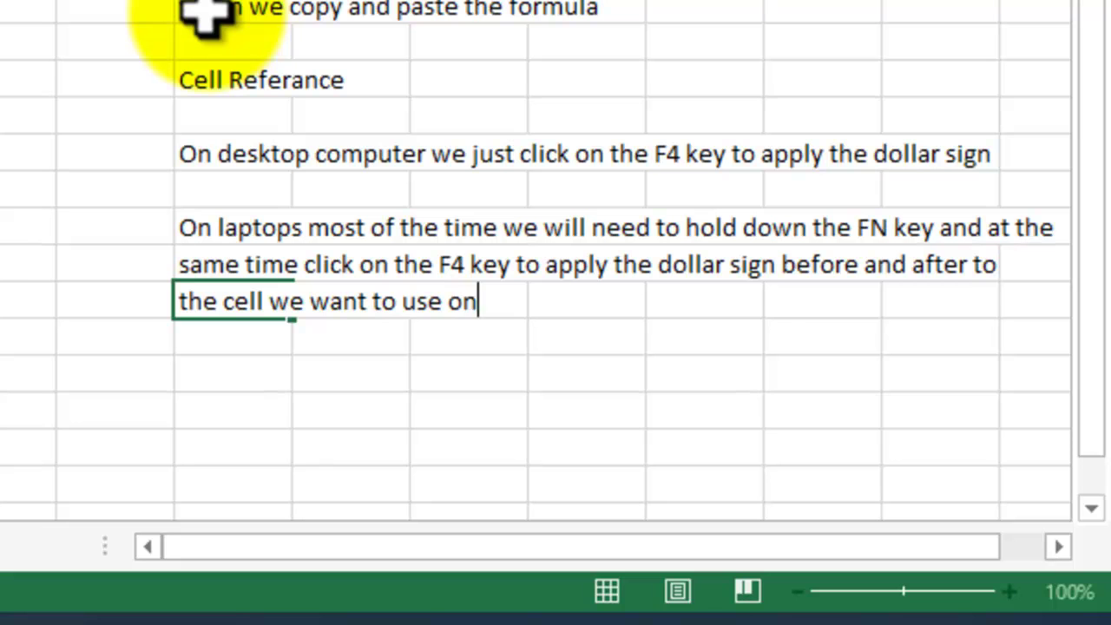
{"action": "type", "text": " or formulas."}
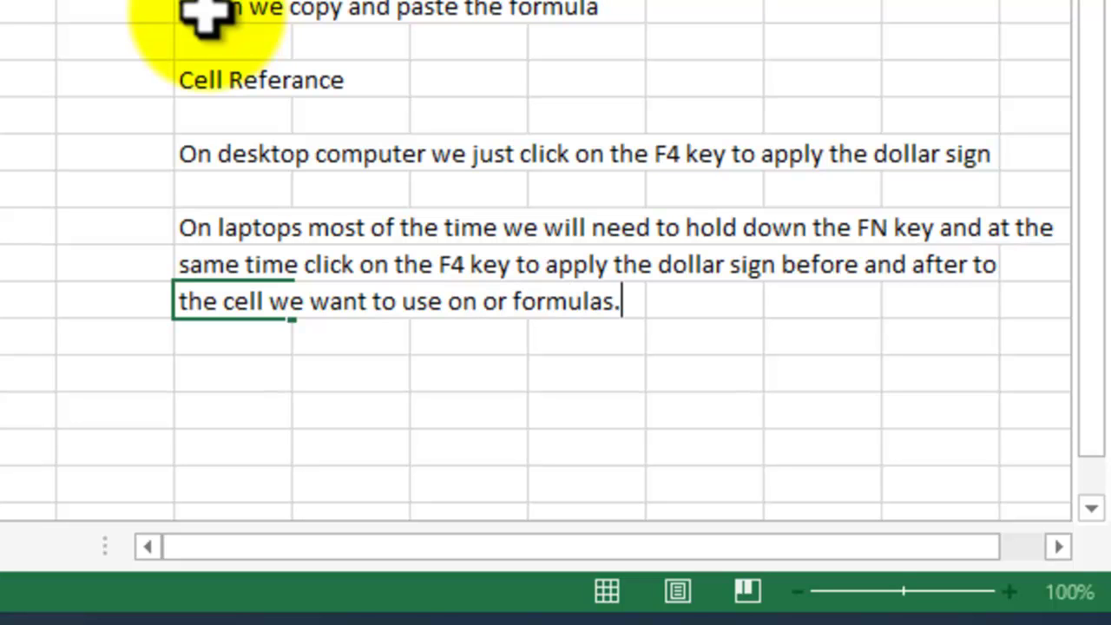
{"action": "key", "text": "Return"}
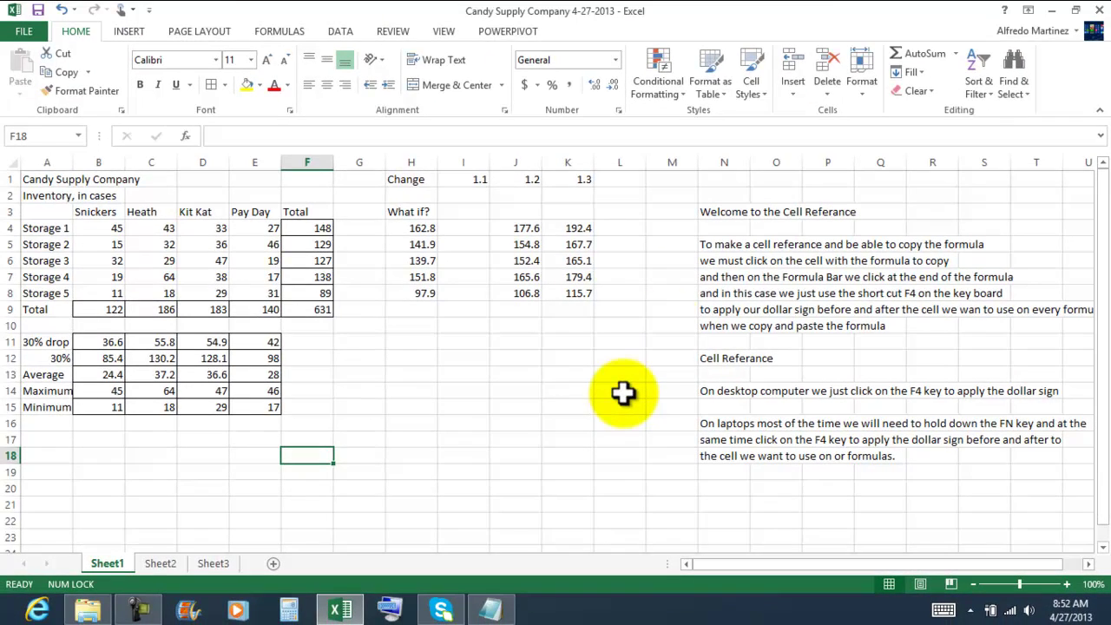
Enter 1.4 in L1 and the formula =F4*L1 in L4, giving 207.2.
{"action": "left_click", "coordinate": [622, 179]}
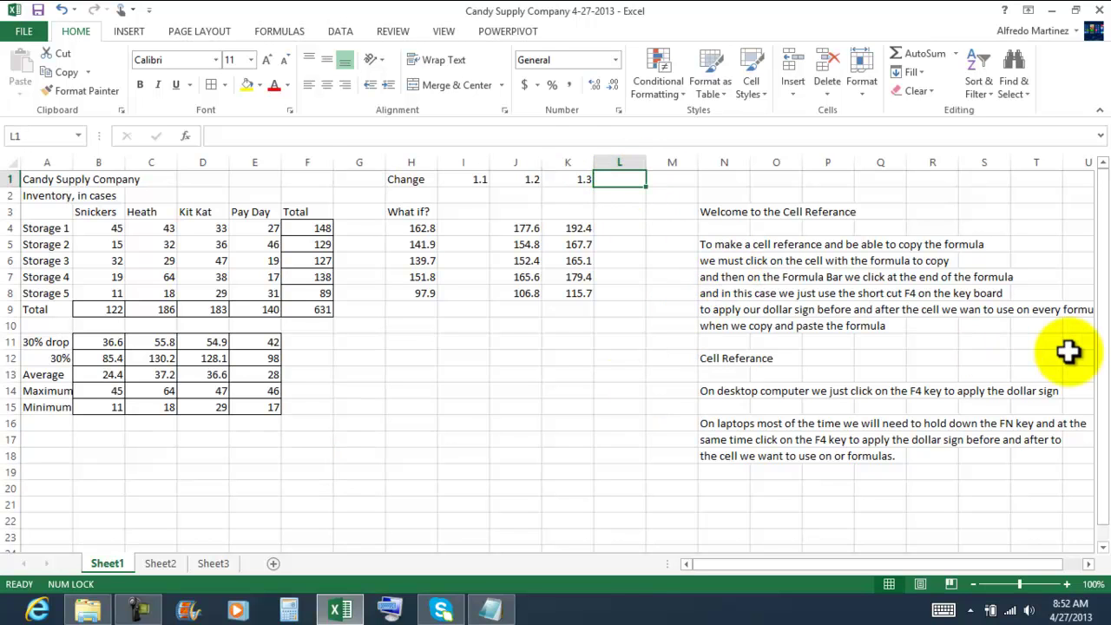
{"action": "type", "text": "1"}
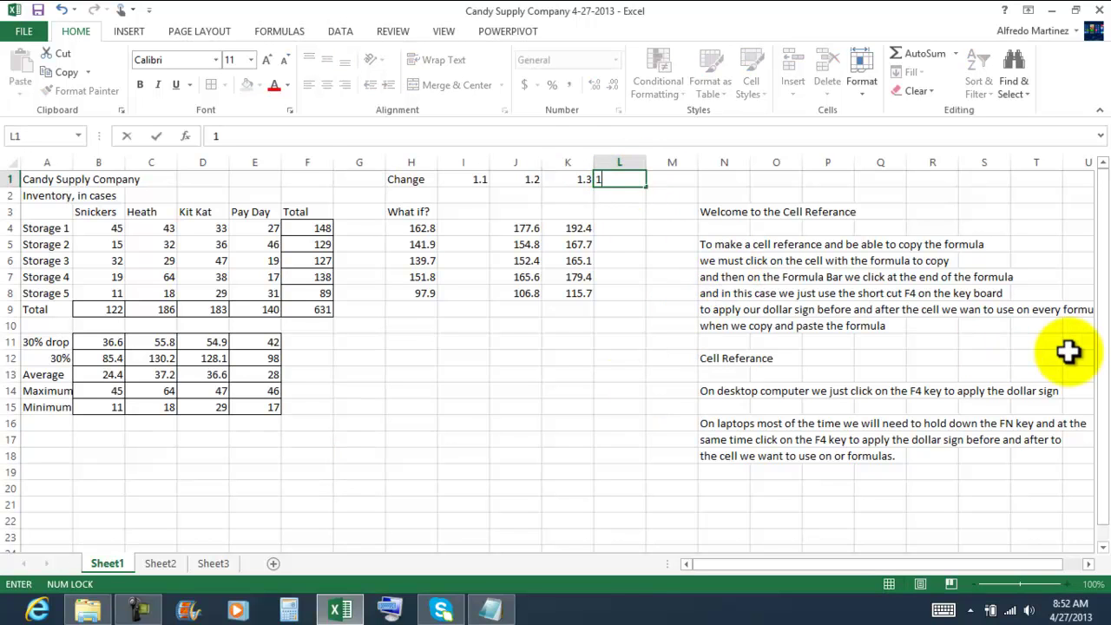
{"action": "type", "text": ".4"}
{"action": "key", "text": "Return"}
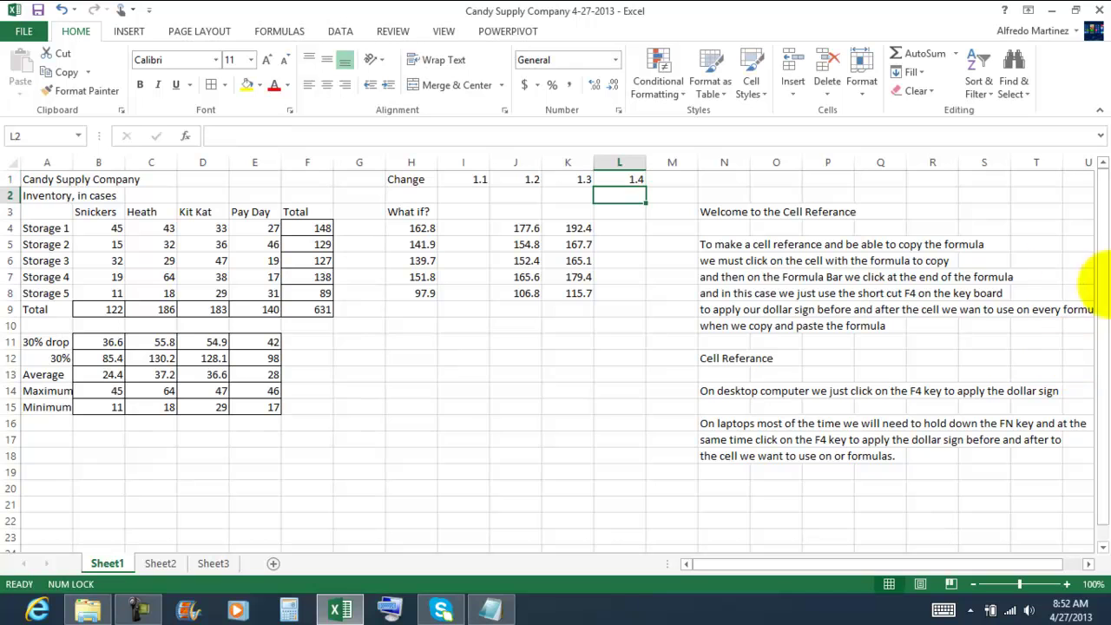
{"action": "left_click", "coordinate": [634, 227]}
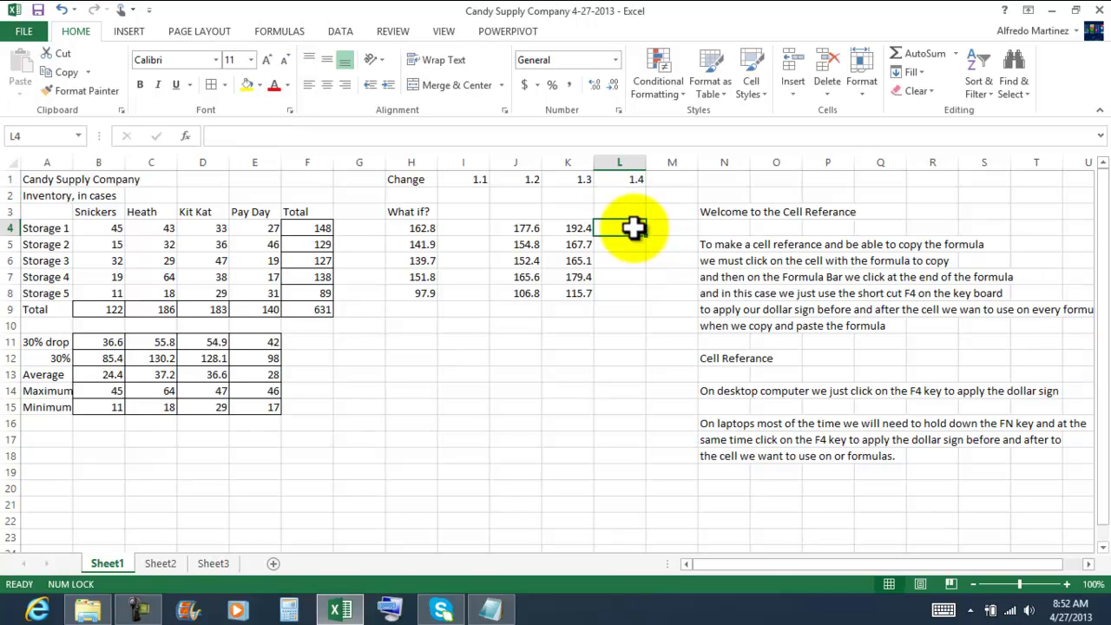
{"action": "type", "text": "="}
{"action": "left_click", "coordinate": [307, 228]}
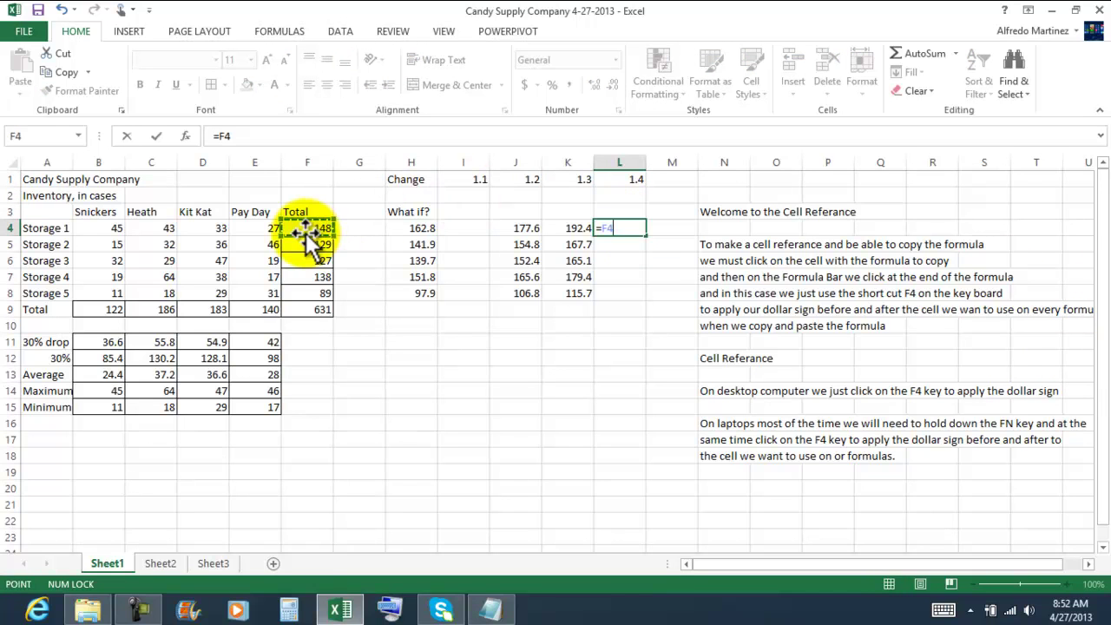
{"action": "left_click", "coordinate": [612, 179]}
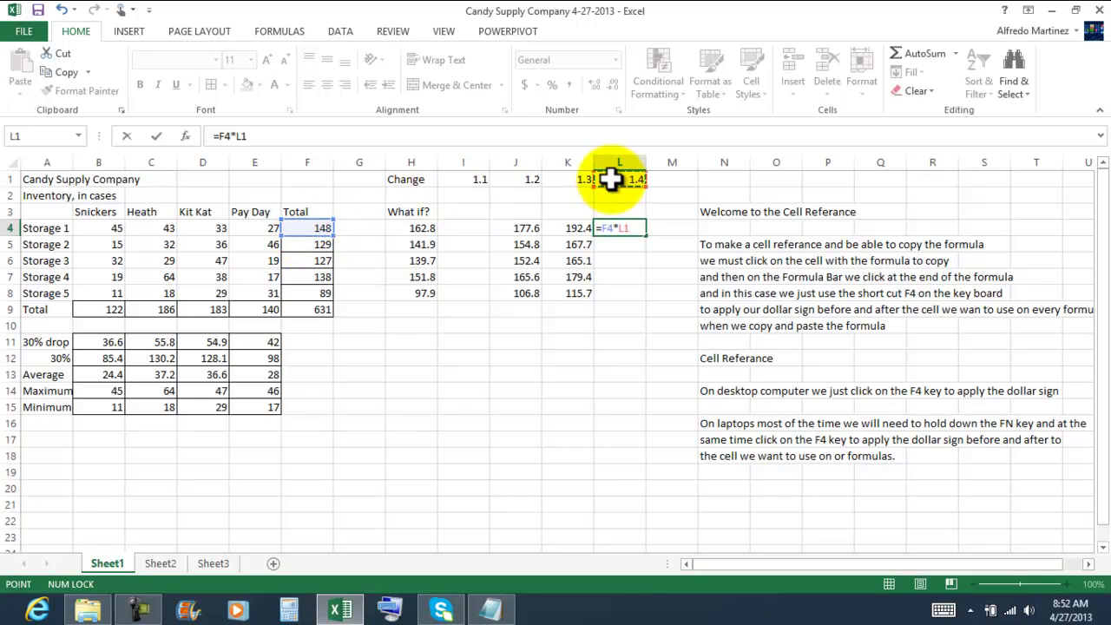
{"action": "key", "text": "Return"}
Paste L4's relative formula into L5:L8 and inspect the wrong results, 0 and 28593.6.
{"action": "left_click", "coordinate": [629, 227]}
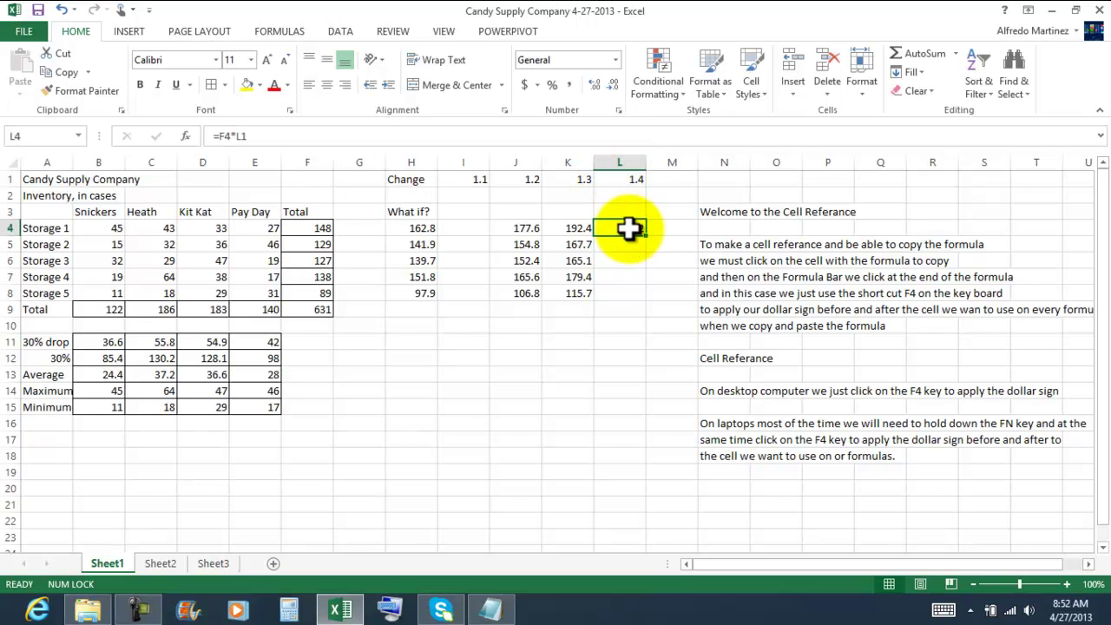
{"action": "left_click", "coordinate": [63, 73]}
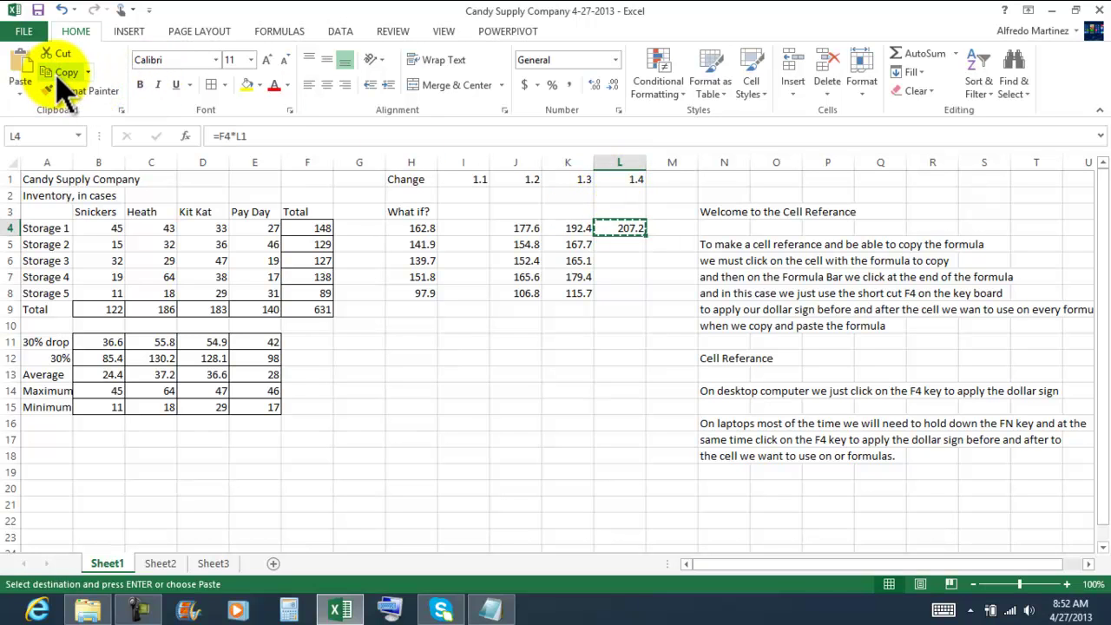
{"action": "left_click_drag", "start_coordinate": [628, 244], "coordinate": [627, 292]}
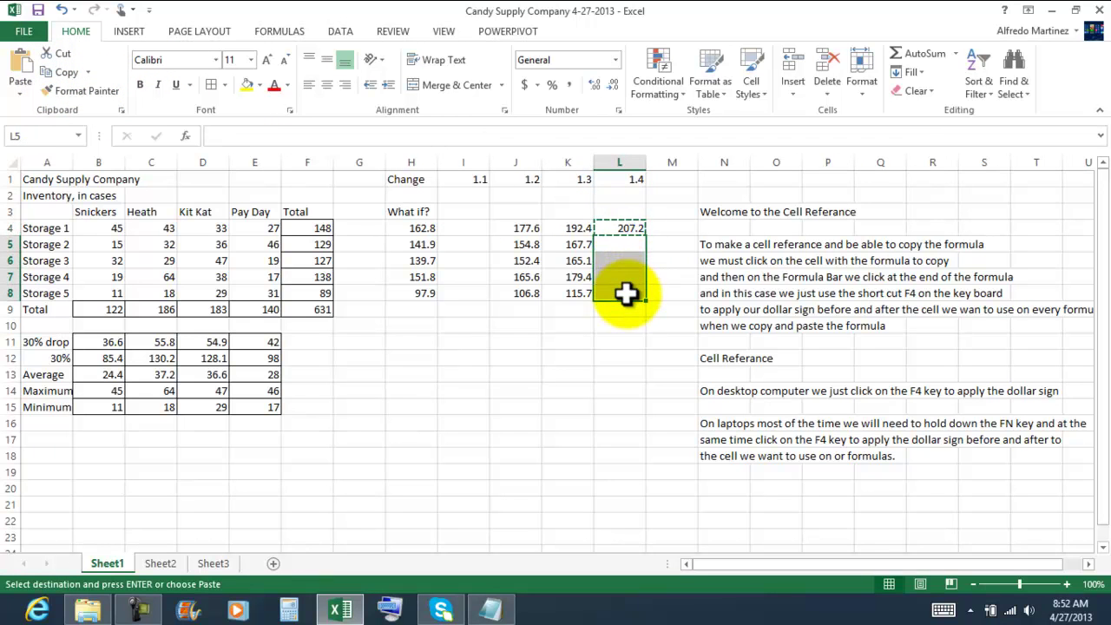
{"action": "left_click", "coordinate": [20, 87]}
{"action": "left_click", "coordinate": [43, 137]}
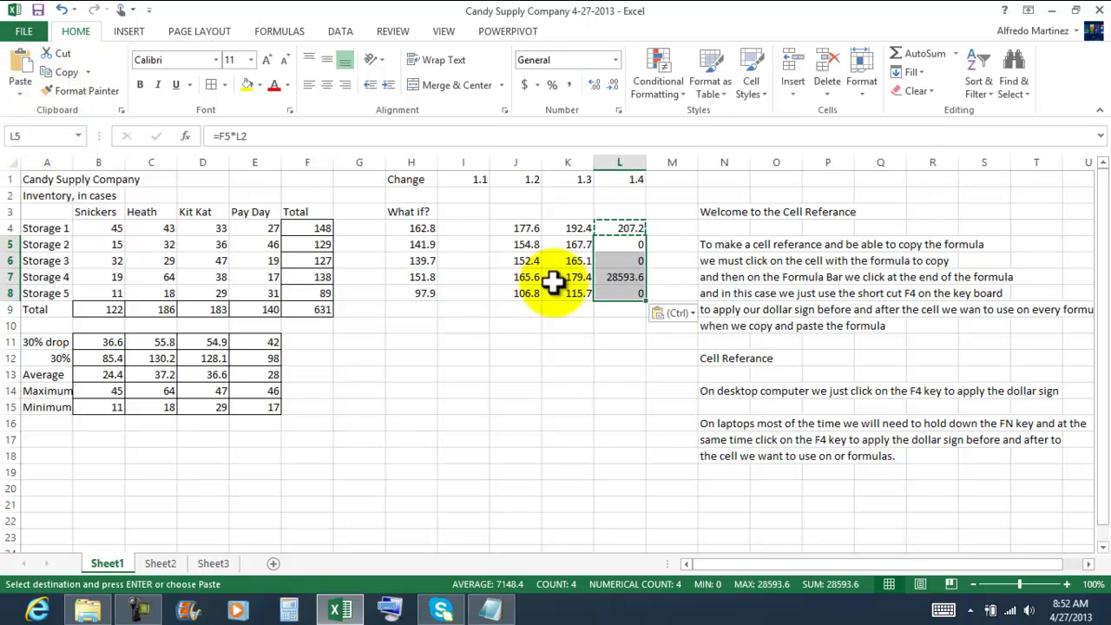
{"action": "left_click", "coordinate": [623, 277]}
{"action": "key", "text": "Escape"}
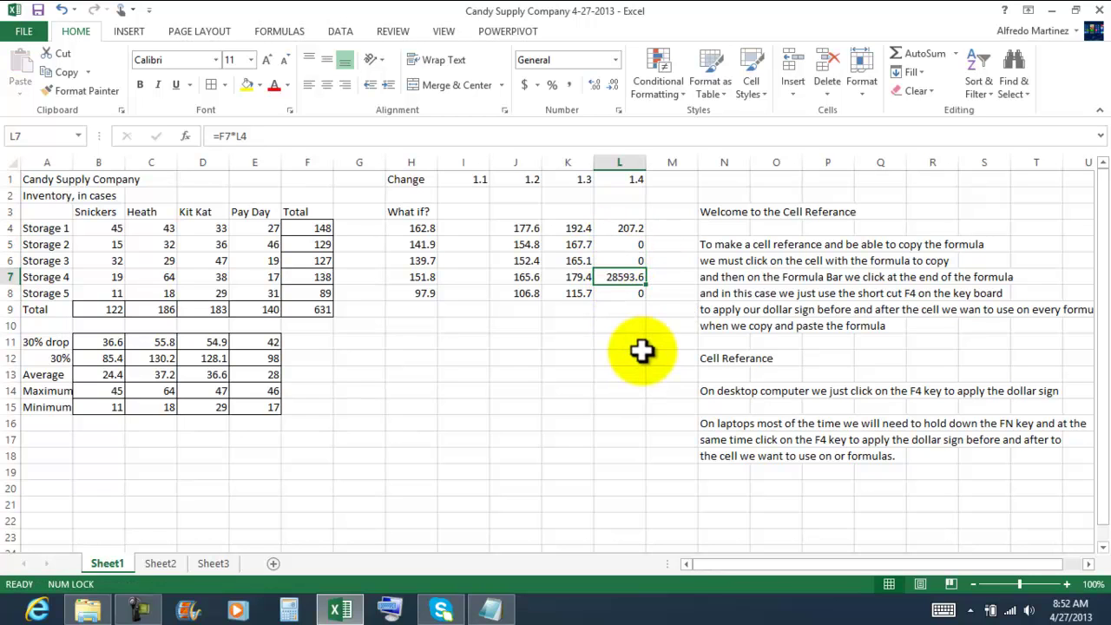
{"action": "left_click", "coordinate": [630, 228]}
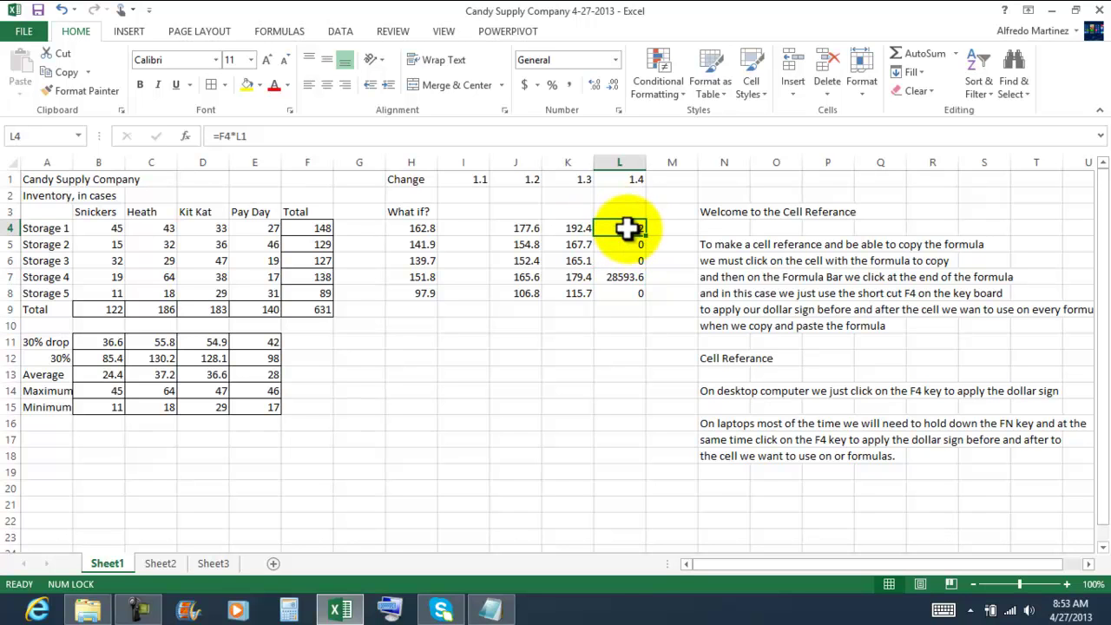
Change L4's formula to =F4*$L$1 with an absolute L1 reference.
{"action": "left_click", "coordinate": [269, 136]}
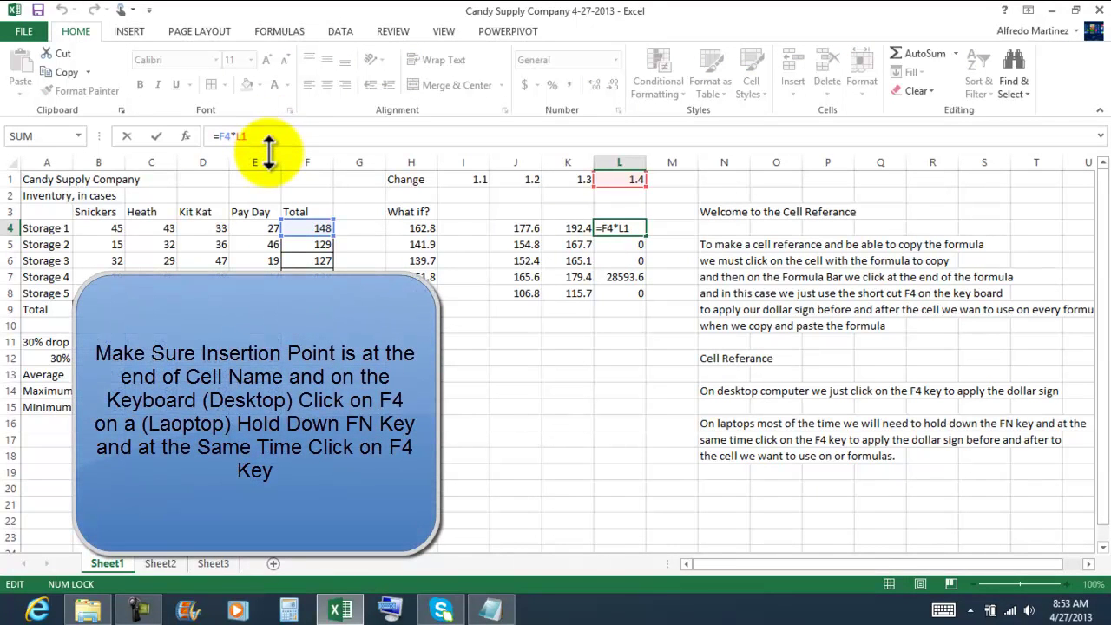
{"action": "key", "text": "F4"}
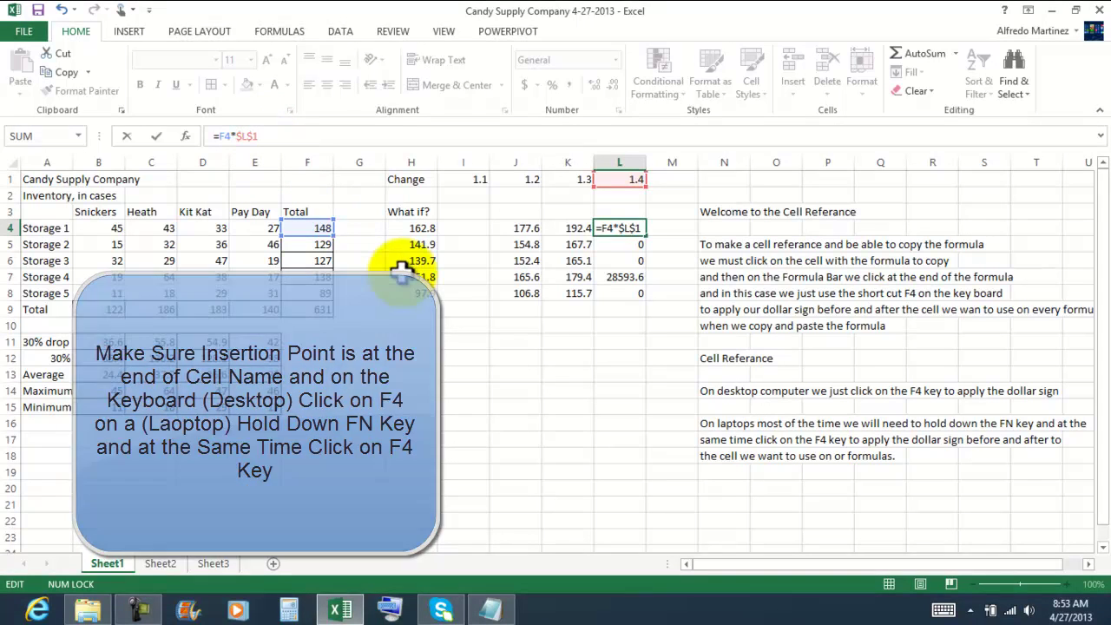
{"action": "key", "text": "Return"}
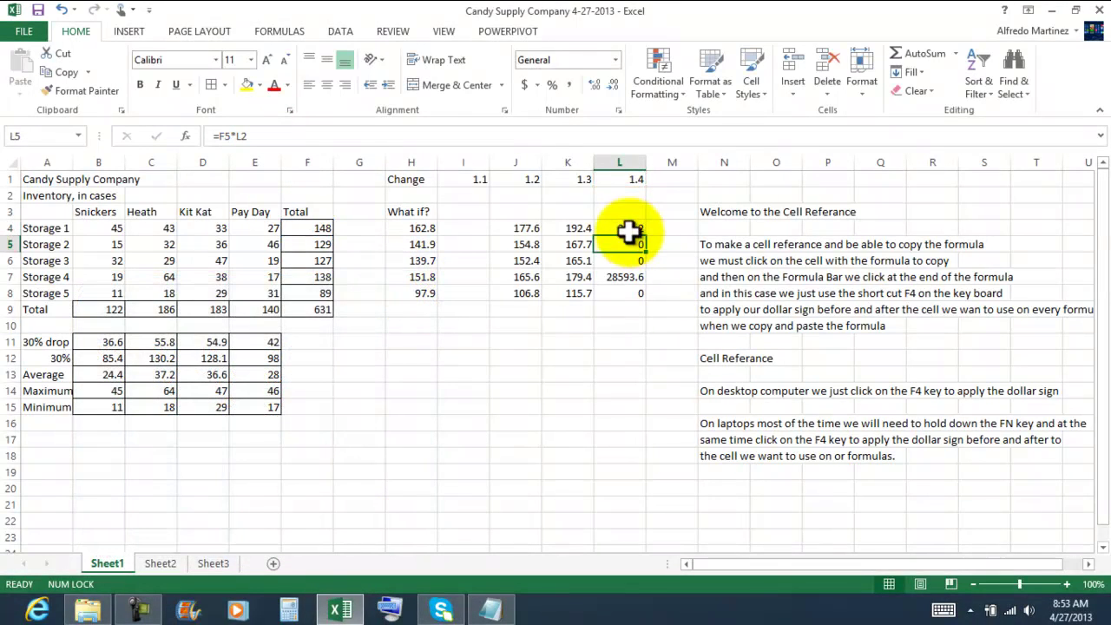
Paste L4's formula into L5:L8, giving 180.6, 177.8, 193.2 and 124.6.
{"action": "left_click", "coordinate": [628, 230]}
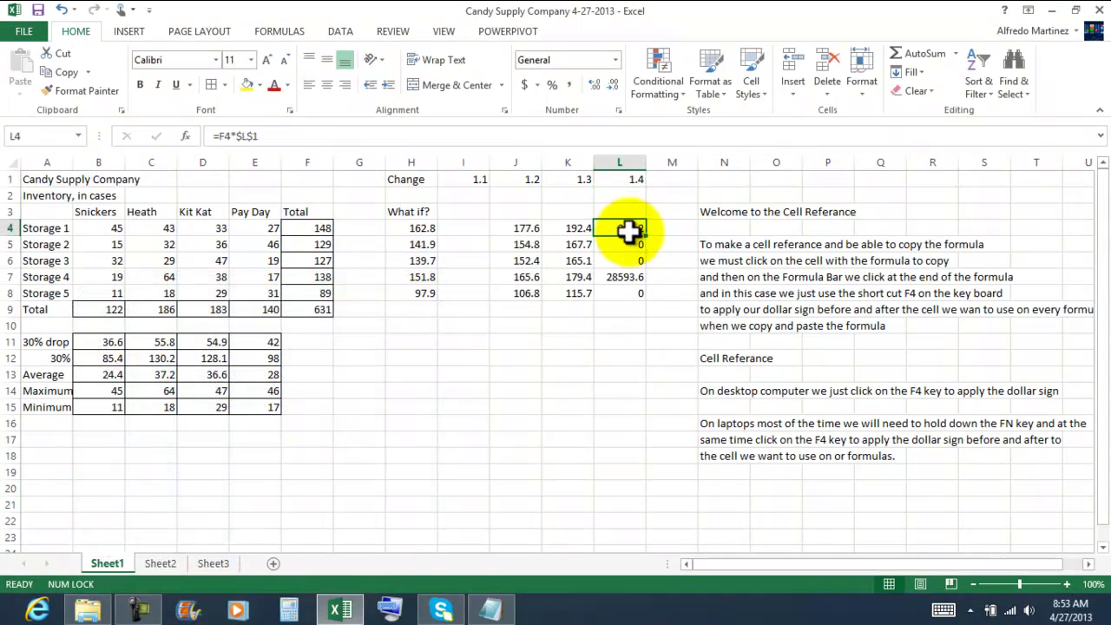
{"action": "left_click", "coordinate": [66, 72]}
{"action": "left_click_drag", "start_coordinate": [637, 249], "coordinate": [632, 295]}
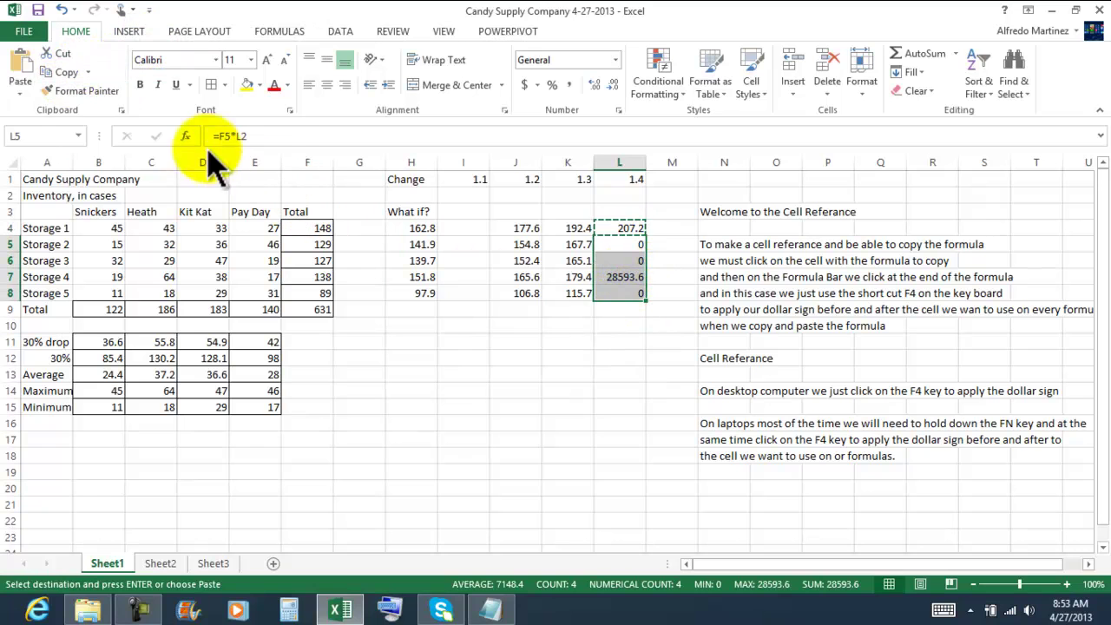
{"action": "left_click", "coordinate": [21, 94]}
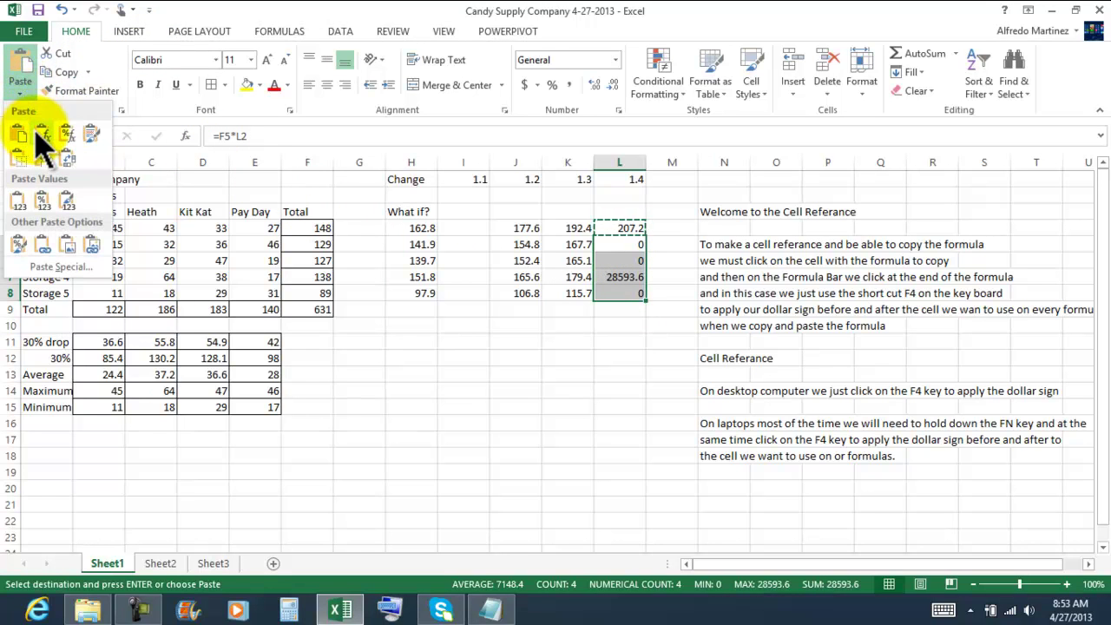
{"action": "left_click", "coordinate": [35, 130]}
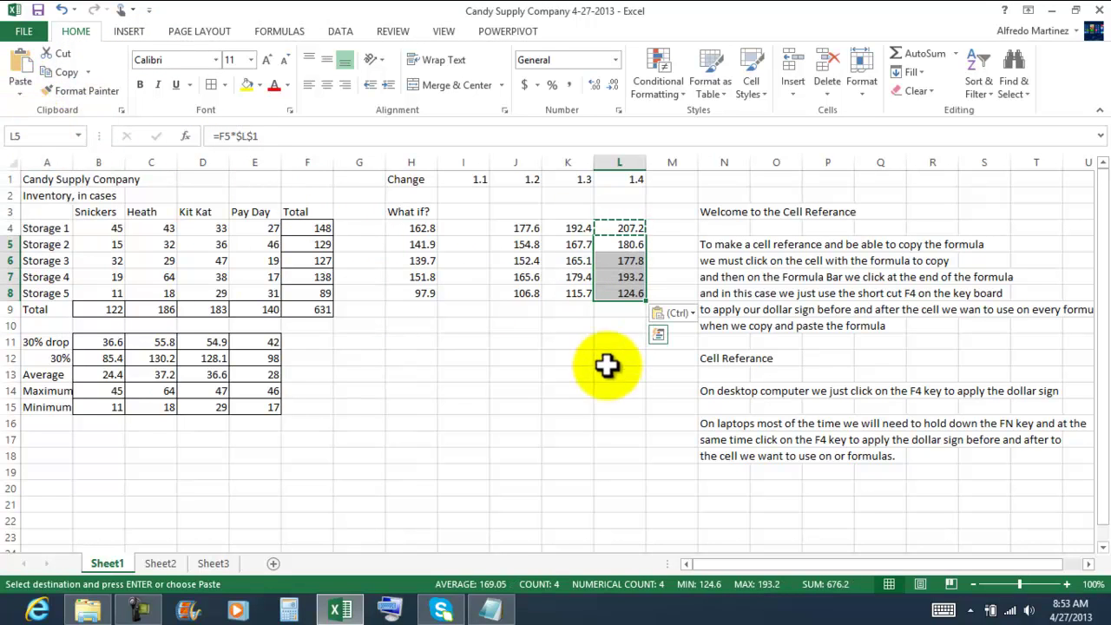
{"action": "left_click", "coordinate": [603, 405]}
{"action": "key", "text": "Escape"}
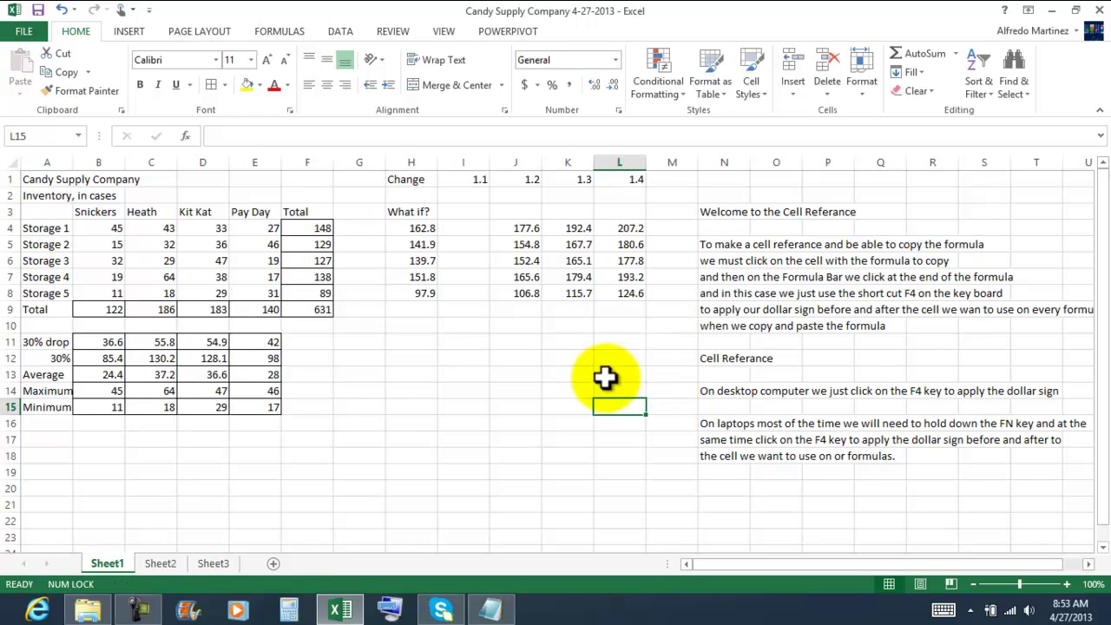
{"action": "left_click", "coordinate": [413, 410]}
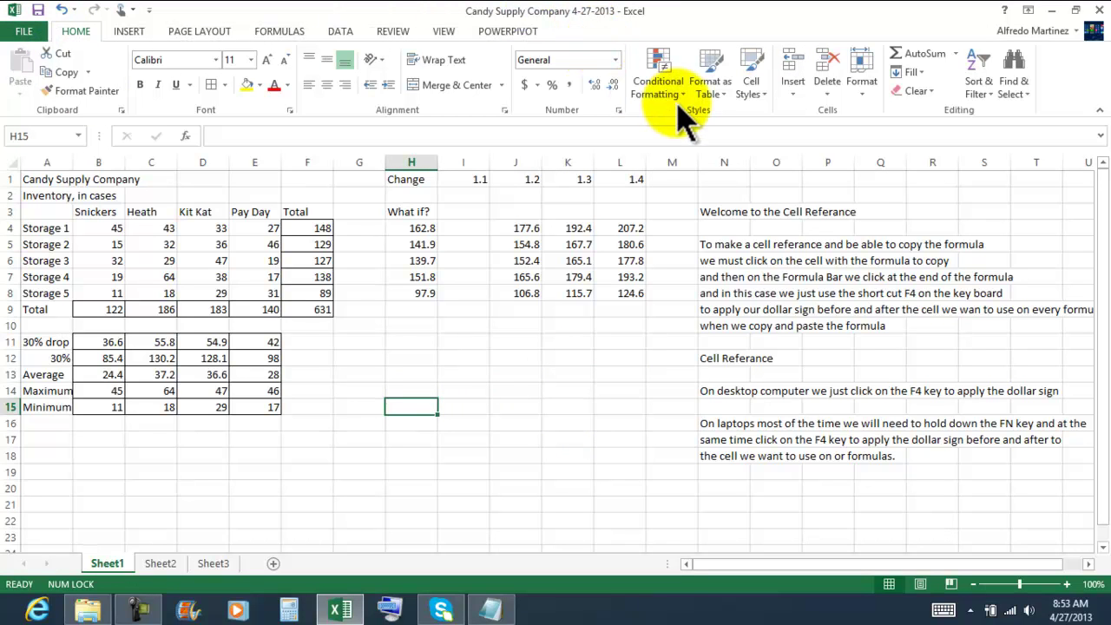
Close Excel and File Explorer, and centre the Notepad exercise list on screen.
{"action": "left_click", "coordinate": [1098, 10]}
{"action": "left_click", "coordinate": [384, 308]}
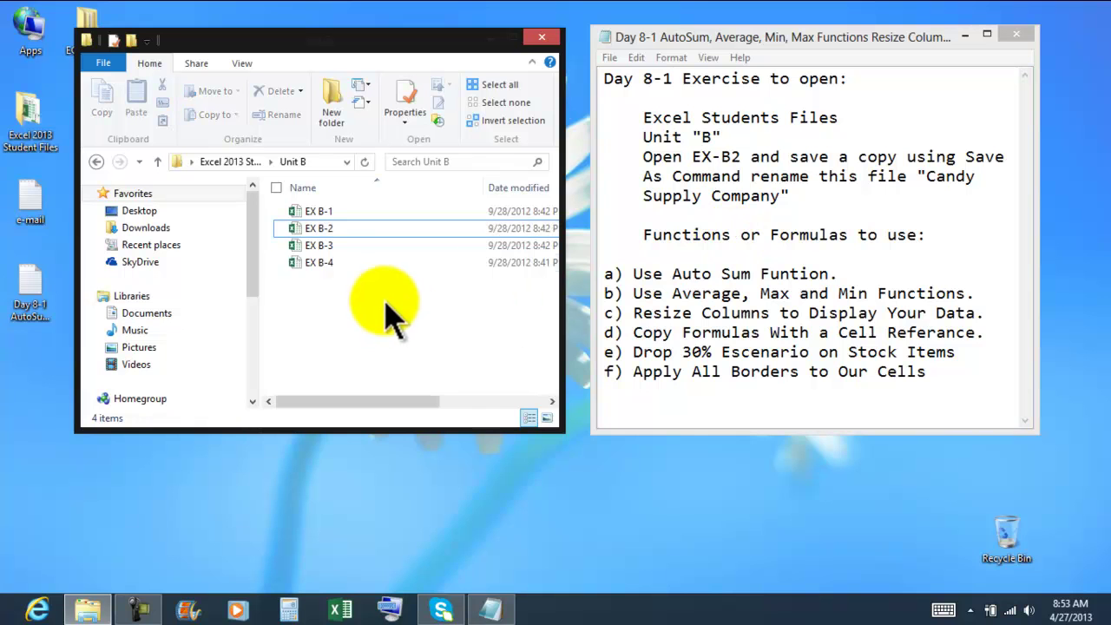
{"action": "left_click", "coordinate": [547, 39]}
{"action": "left_click_drag", "start_coordinate": [756, 39], "coordinate": [491, 69]}
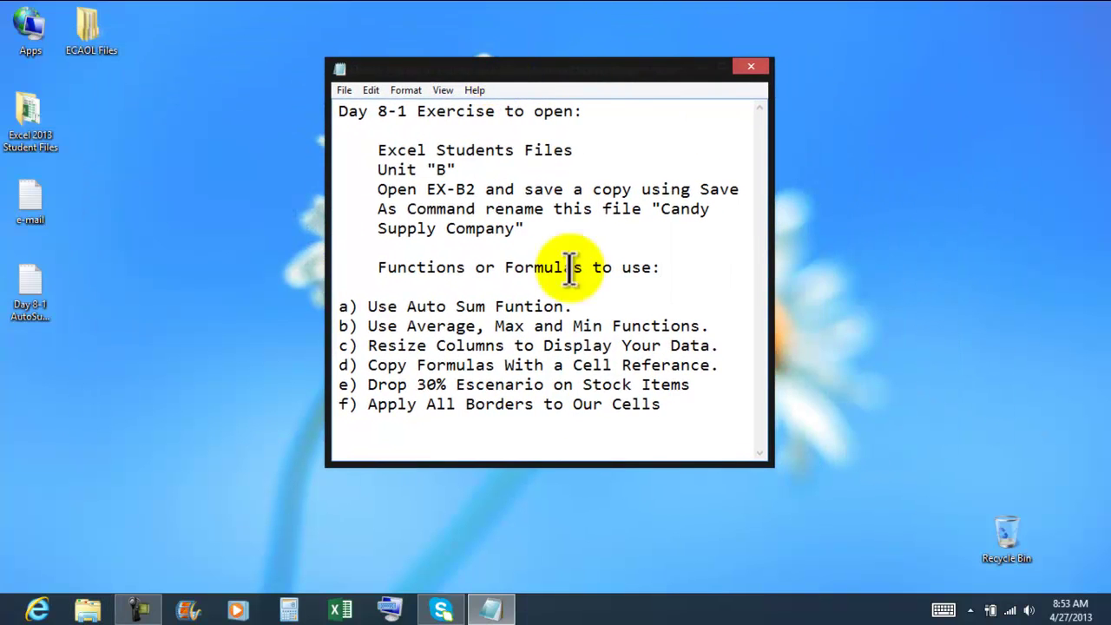
Type an 'e' after the last exercise item and select it.
{"action": "left_click", "coordinate": [676, 404]}
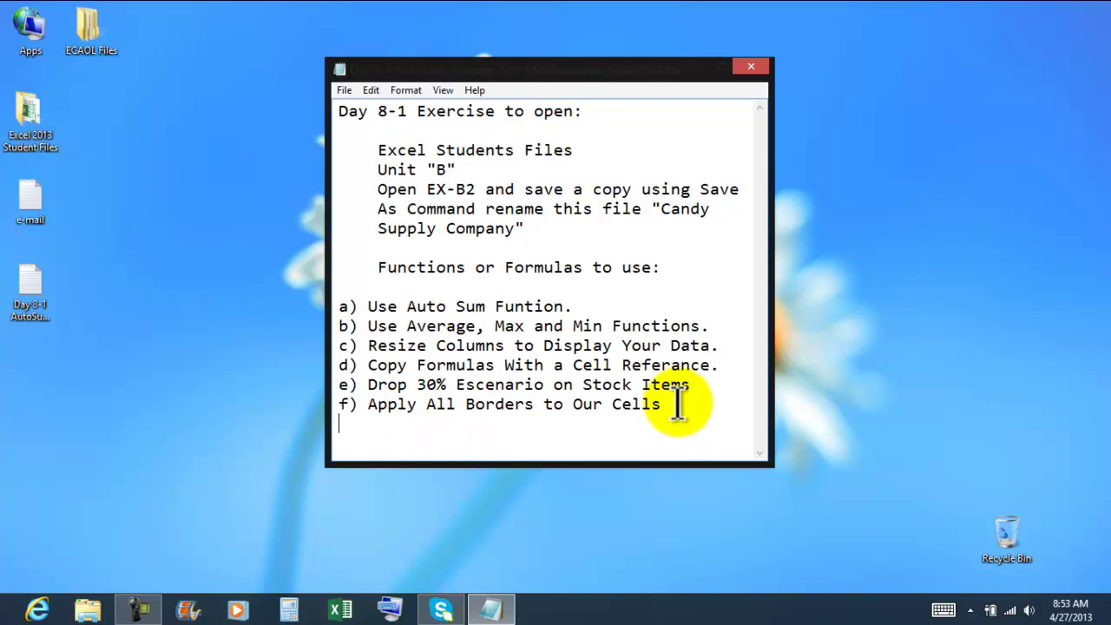
{"action": "type", "text": "e"}
{"action": "key", "text": "shift+Left"}
{"action": "key", "text": "Down"}
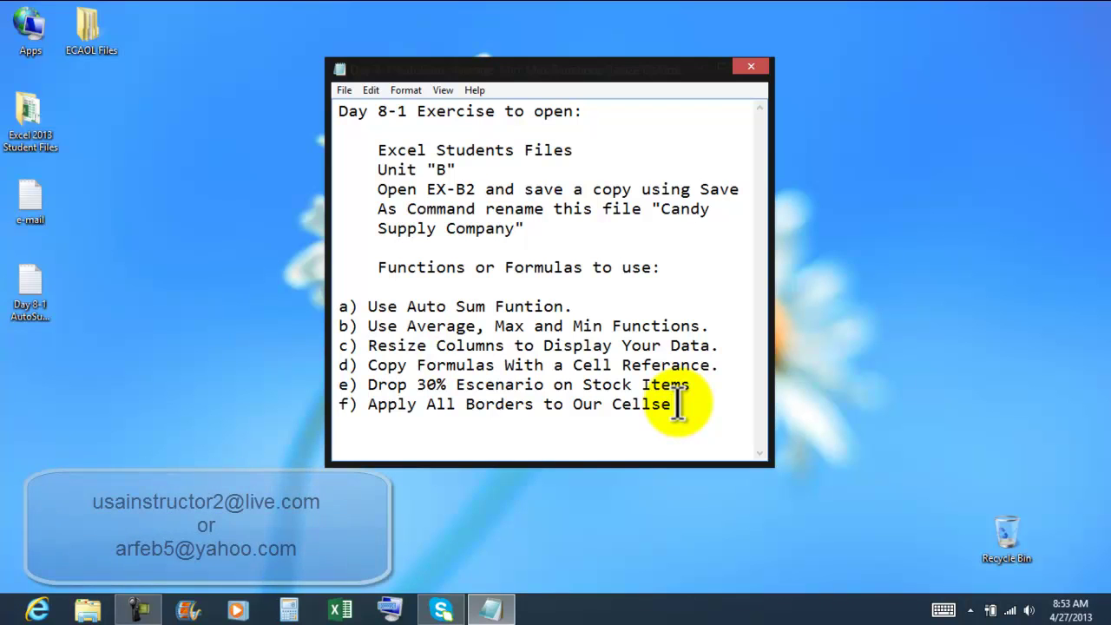
Remove the stray 'e' and add item 'e) Introduction to Cell Referance F4 Shortcut Key.' on a new line.
{"action": "key", "text": "BackSpace"}
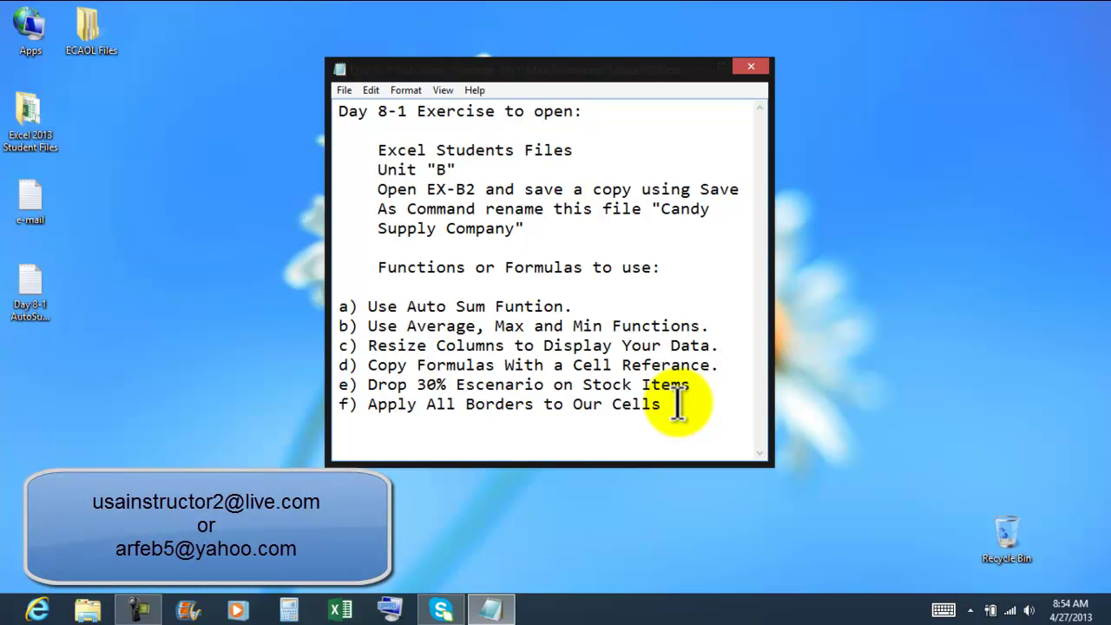
{"action": "key", "text": "Return"}
{"action": "type", "text": "e)"}
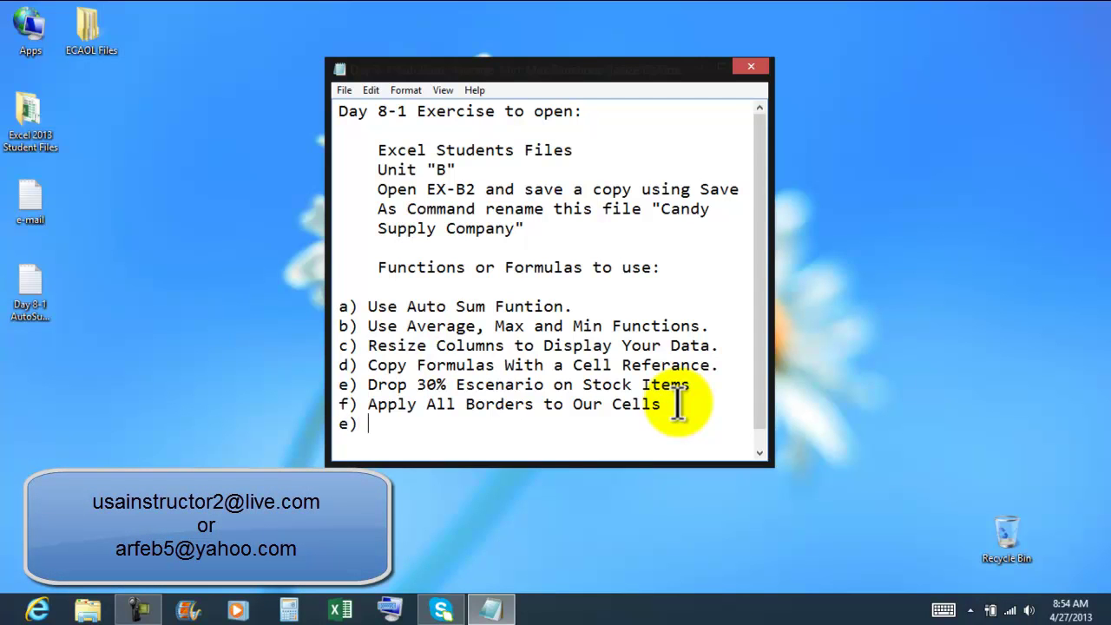
{"action": "type", "text": " I"}
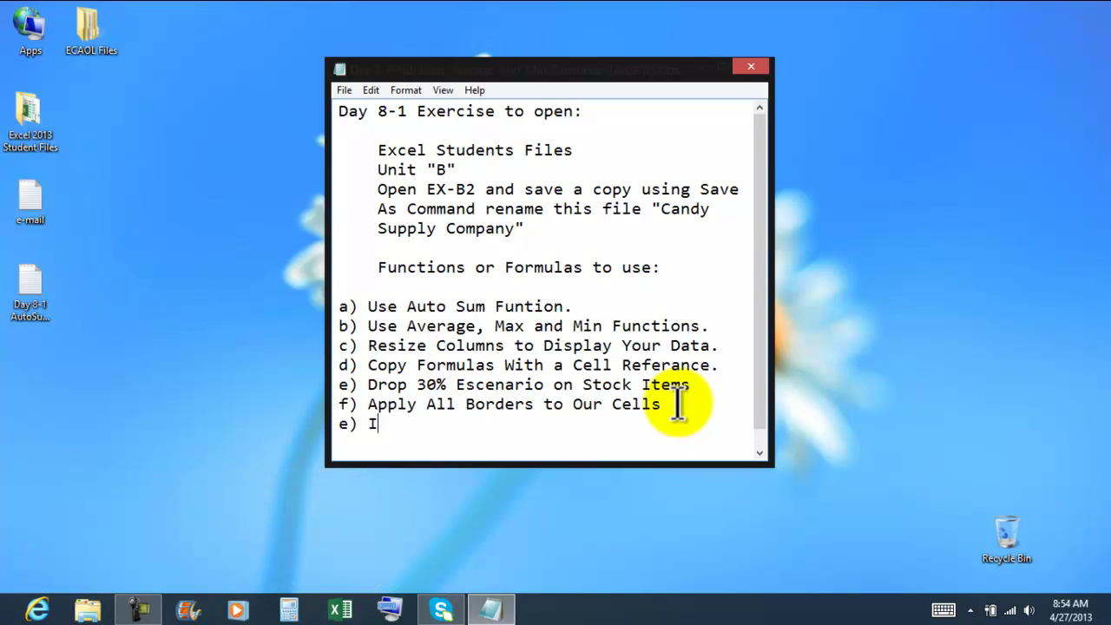
{"action": "type", "text": "ntroduction f"}
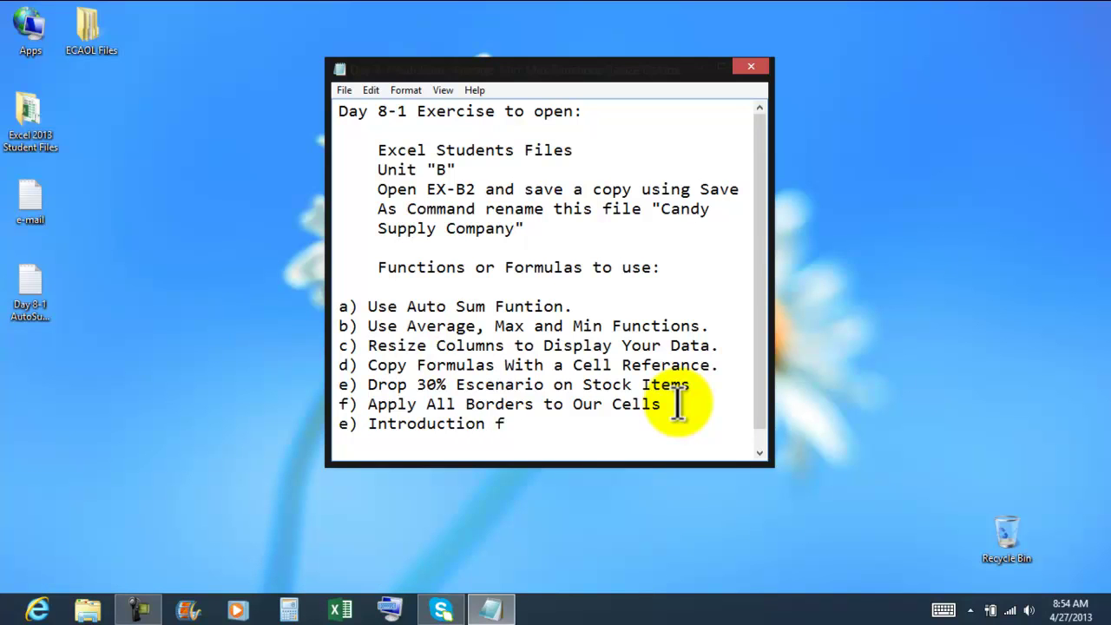
{"action": "key", "text": "BackSpace"}
{"action": "type", "text": "to Cell Referance "}
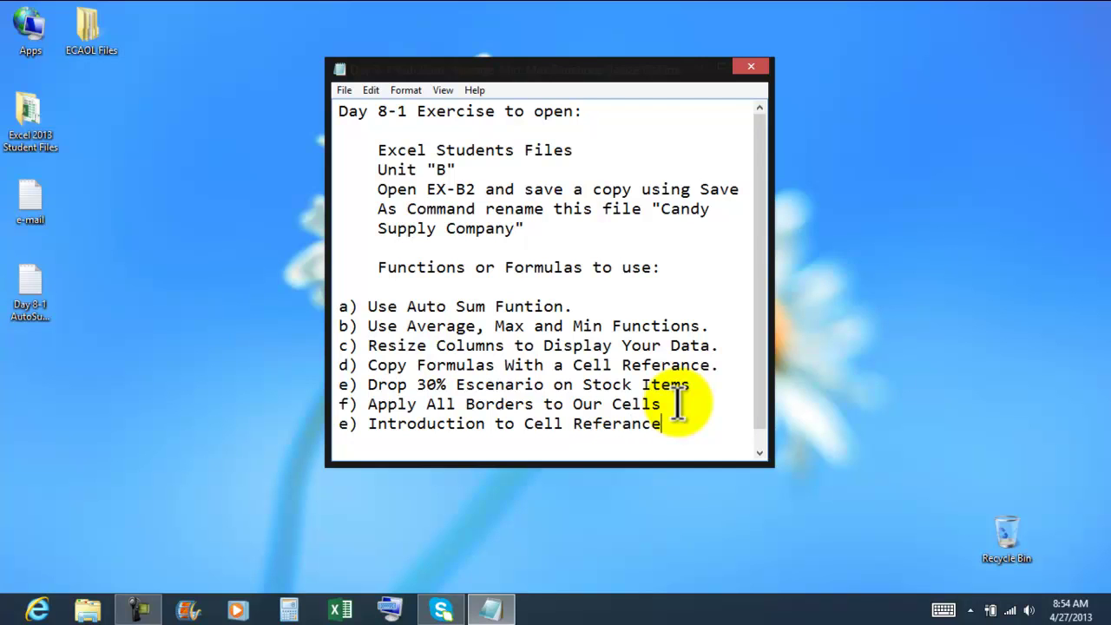
{"action": "type", "text": "F"}
{"action": "type", "text": "4"}
{"action": "type", "text": " X"}
{"action": "key", "text": "BackSpace"}
{"action": "type", "text": "Shortc"}
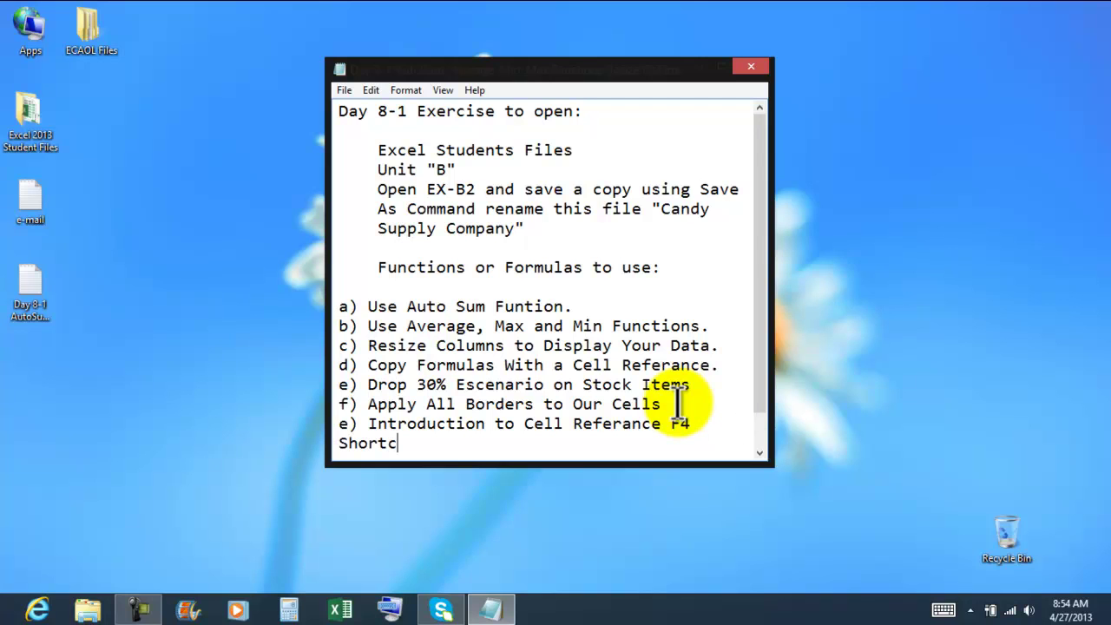
{"action": "type", "text": "ut Key"}
{"action": "key", "text": "Left"}
{"action": "key", "text": "Left"}
{"action": "key", "text": "Left"}
{"action": "key", "text": "Left"}
{"action": "key", "text": "Left"}
{"action": "key", "text": "Left"}
{"action": "key", "text": "Left"}
{"action": "key", "text": "Left"}
{"action": "key", "text": "Left"}
{"action": "key", "text": "Left"}
{"action": "key", "text": "Left"}
{"action": "key", "text": "Left"}
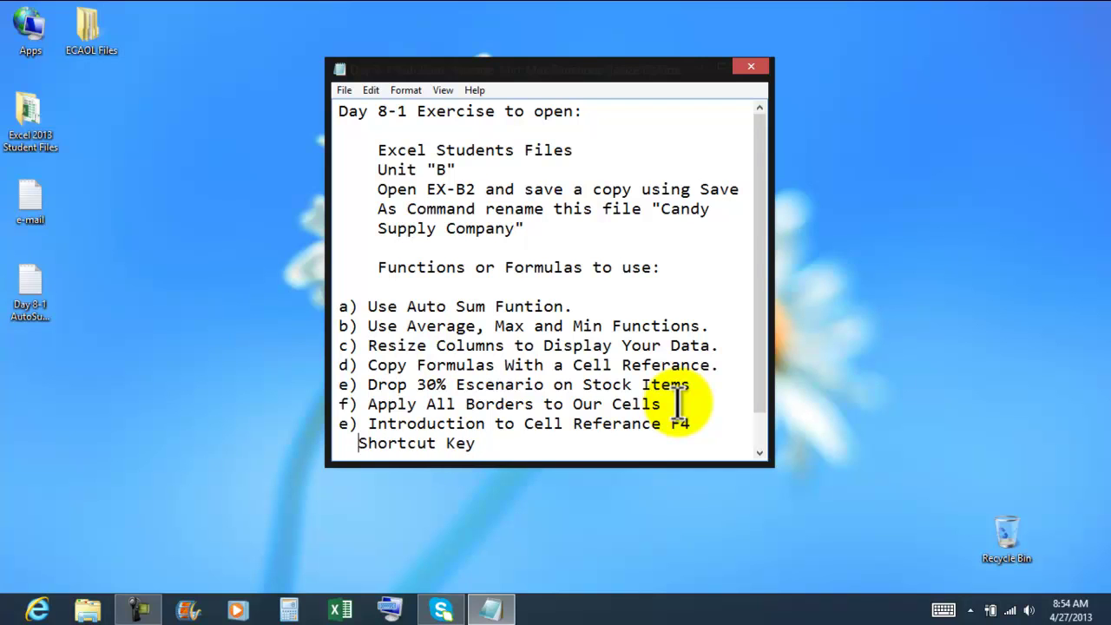
{"action": "left_click", "coordinate": [506, 447]}
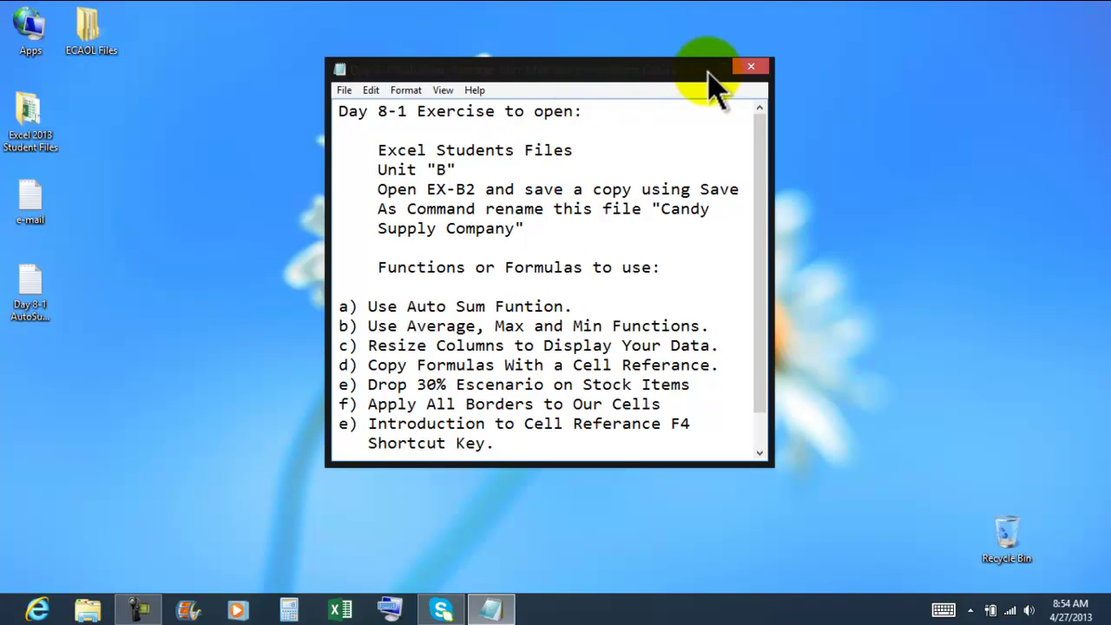
Save the updated exercise list and close Notepad.
{"action": "left_click", "coordinate": [344, 90]}
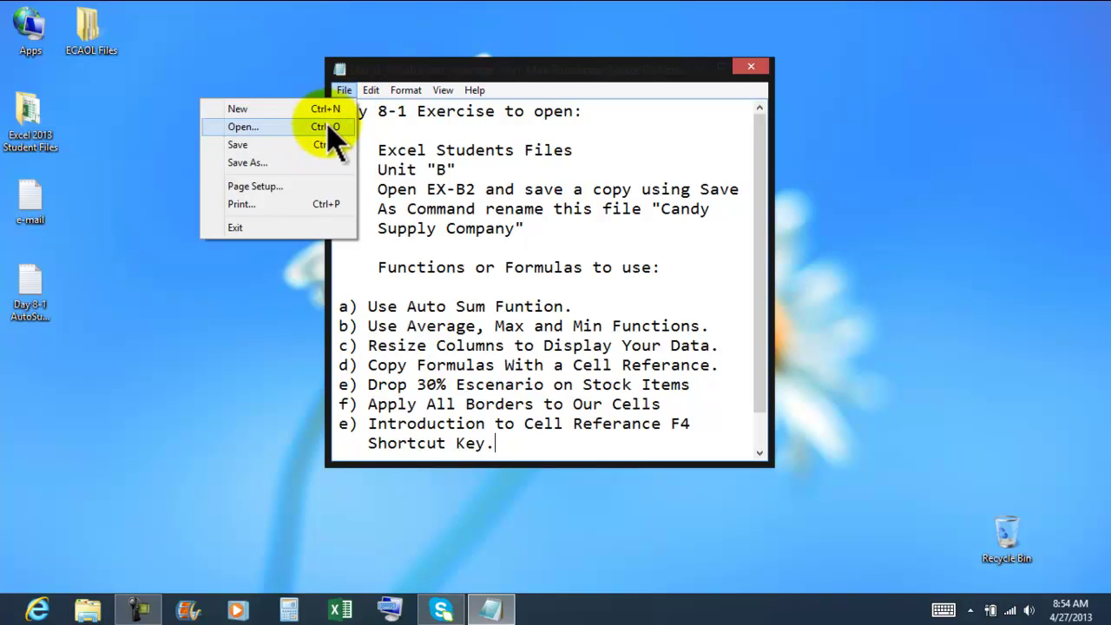
{"action": "left_click", "coordinate": [231, 145]}
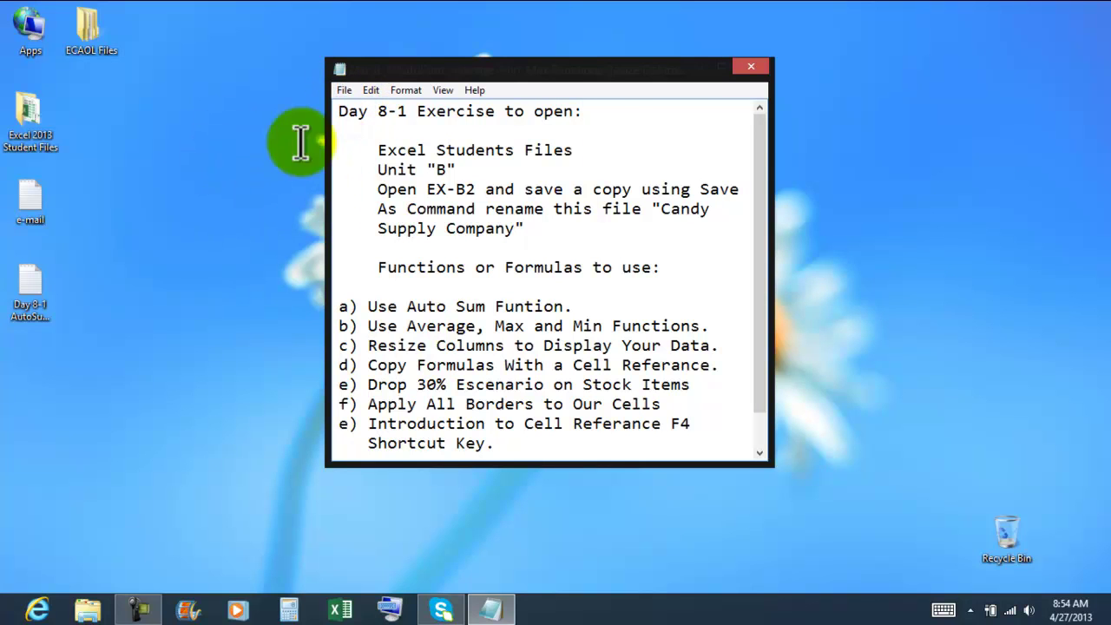
{"action": "left_click", "coordinate": [752, 68]}
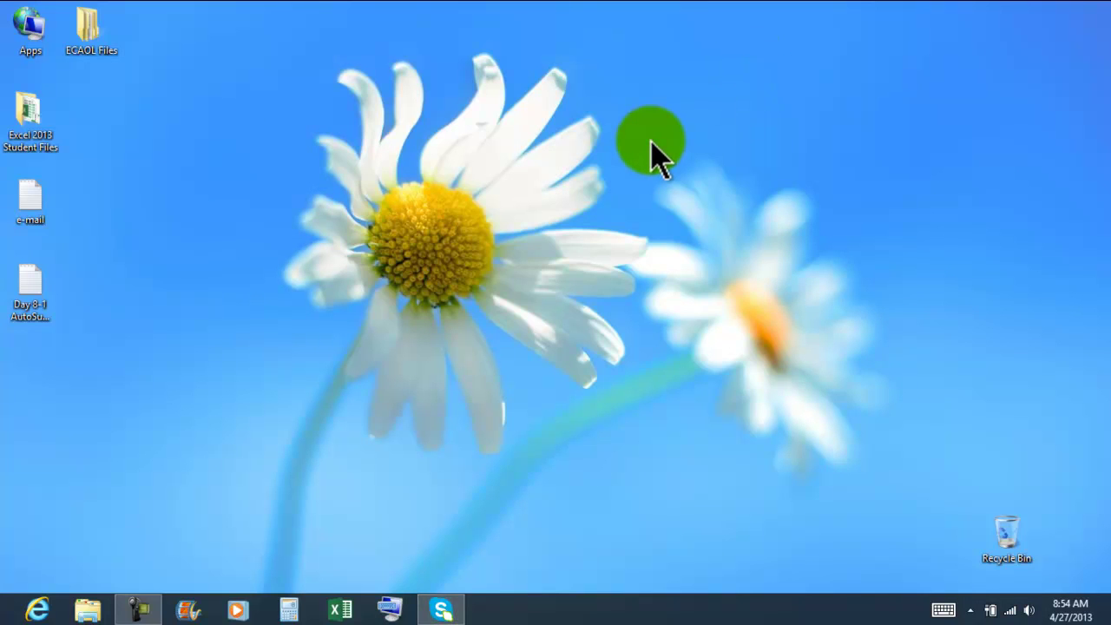